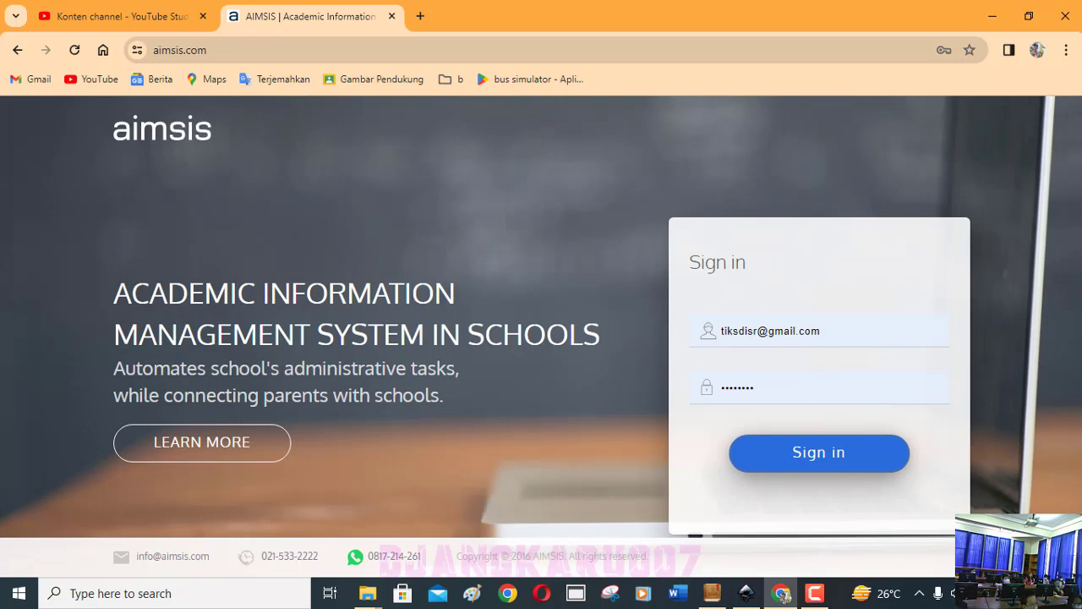
# Sign in to AIMSIS with the school account and switch the role to Super Admin.
pyautogui.click(809, 462)
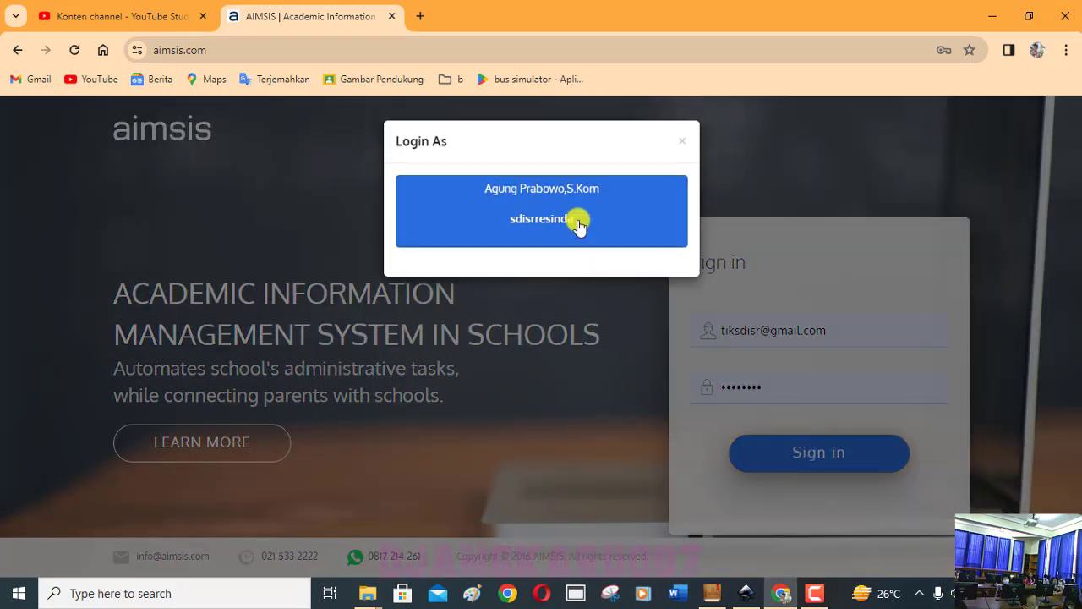
pyautogui.click(578, 224)
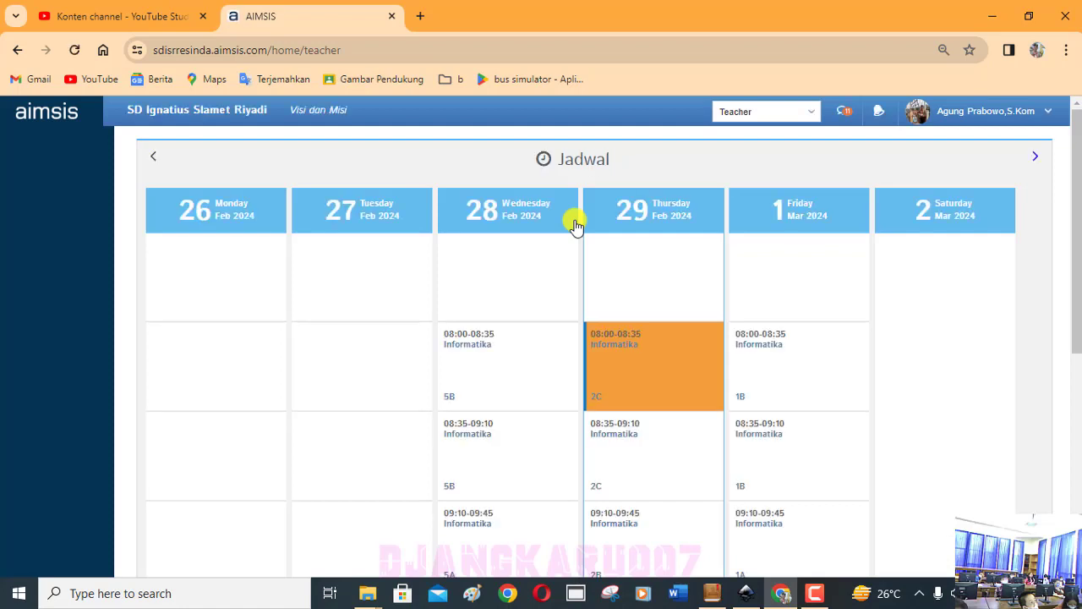
pyautogui.click(793, 114)
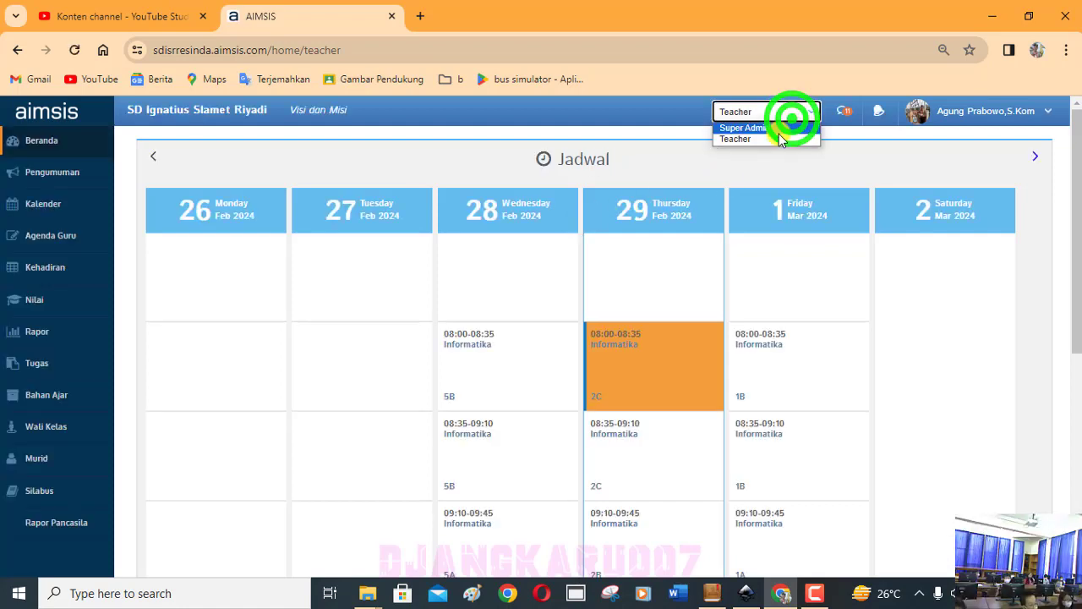
pyautogui.click(779, 129)
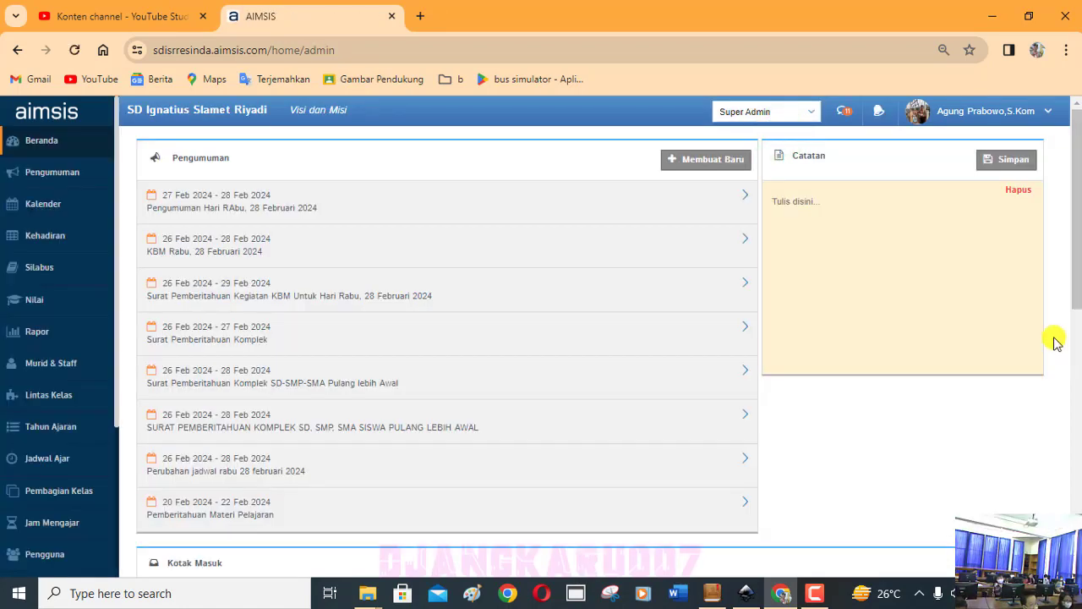
# Load the Kehadiran attendance sheet for class 4C.
pyautogui.click(45, 236)
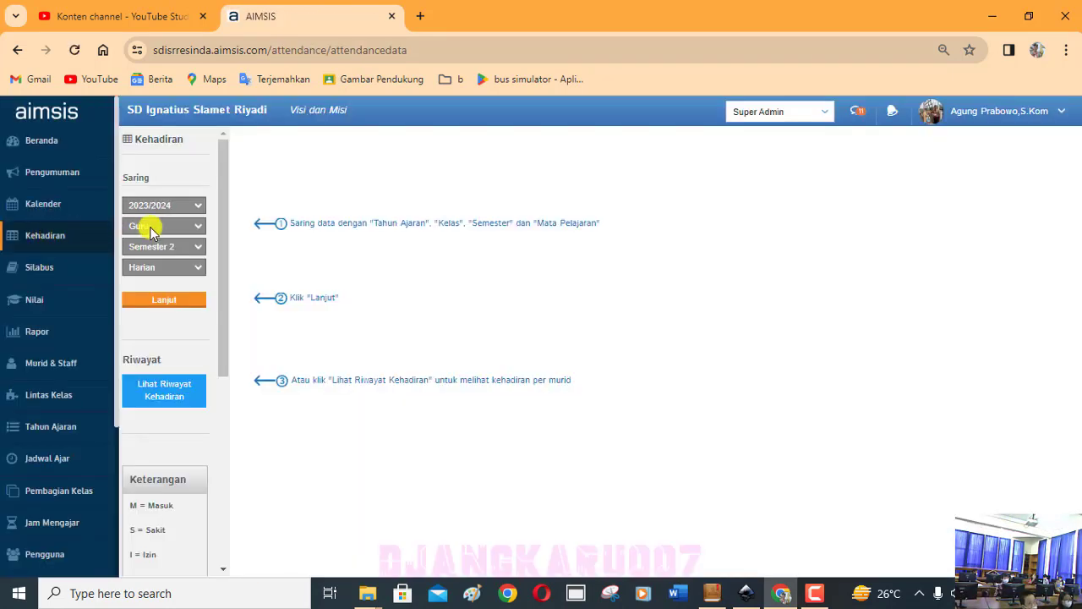
pyautogui.click(154, 224)
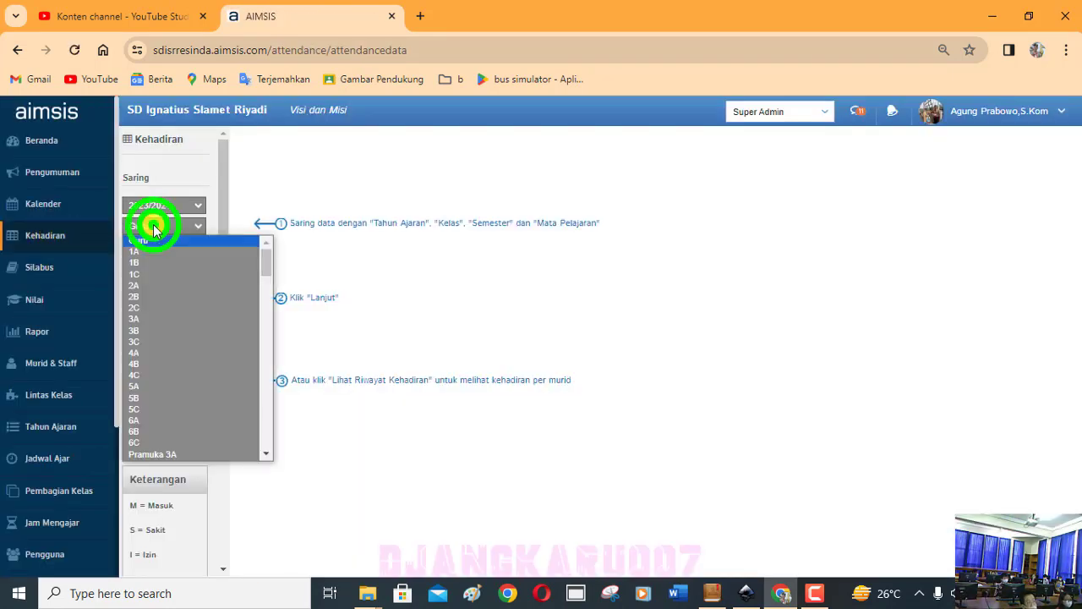
pyautogui.click(165, 375)
pyautogui.click(164, 304)
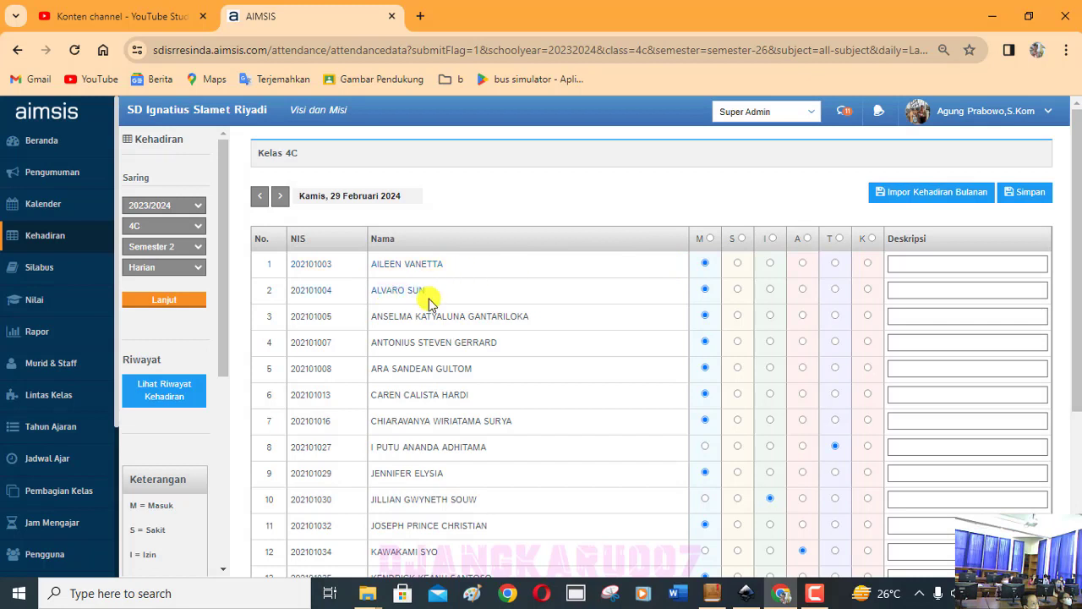
# Mark students in rows 2, 5, 6, 7, 13 and one lower row as M (Masuk).
pyautogui.click(704, 289)
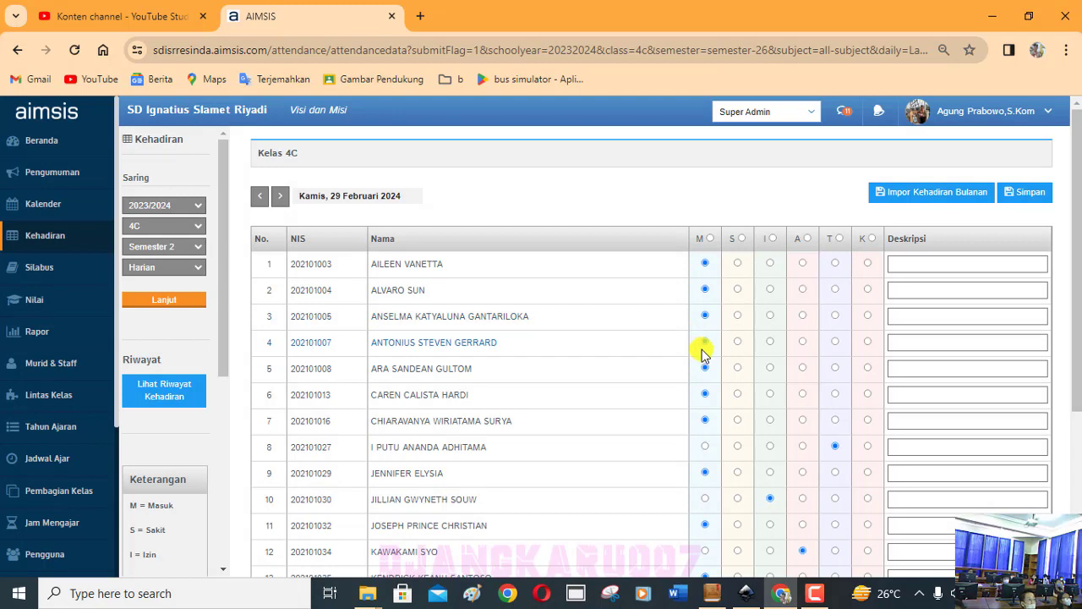
pyautogui.click(706, 366)
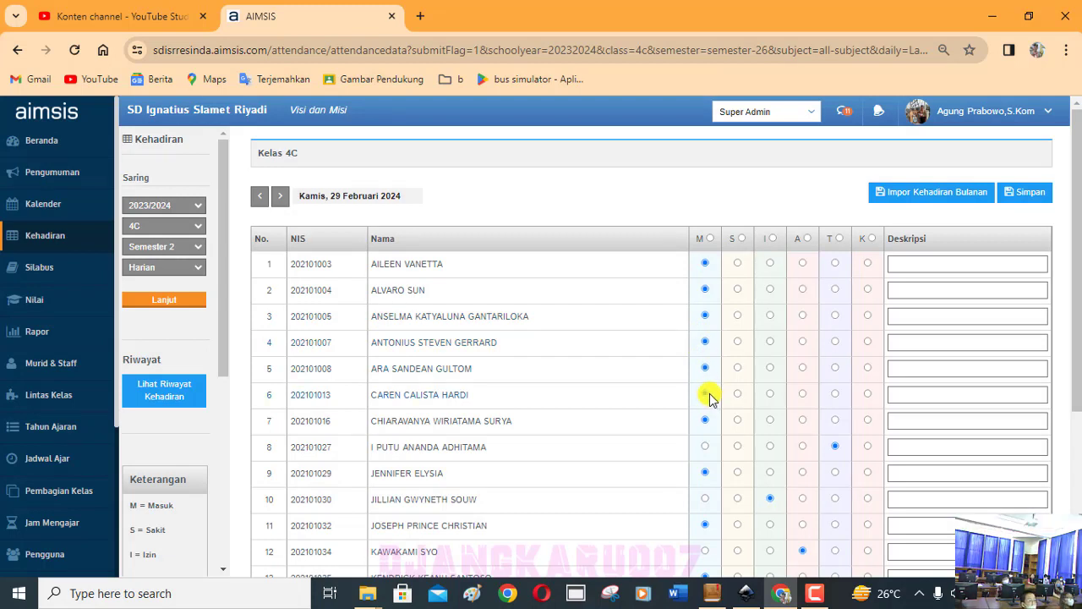
pyautogui.click(705, 394)
pyautogui.click(706, 422)
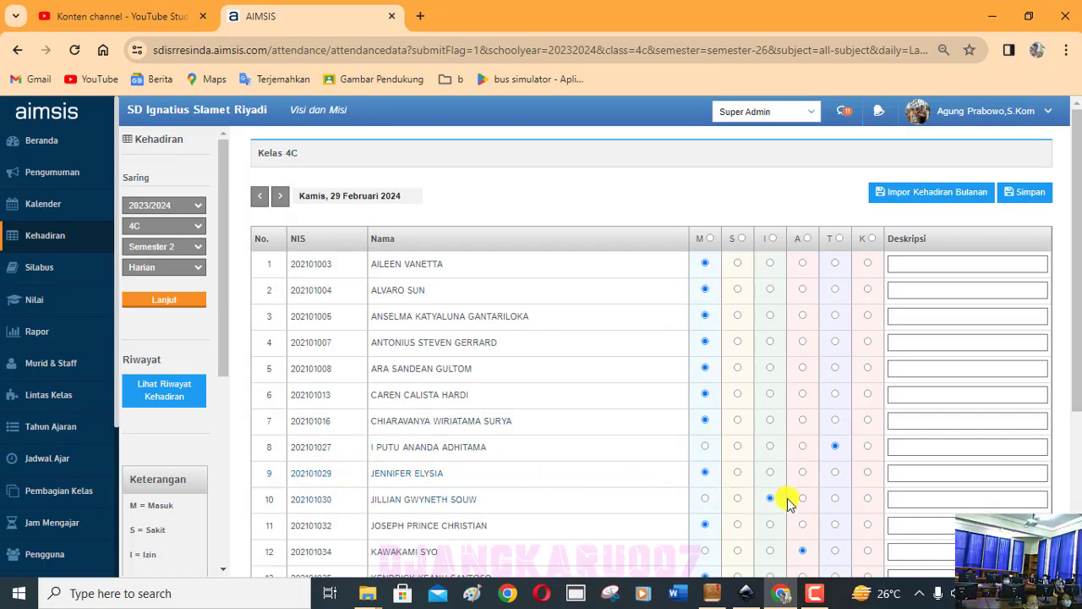
pyautogui.scroll(-1, 786, 503)
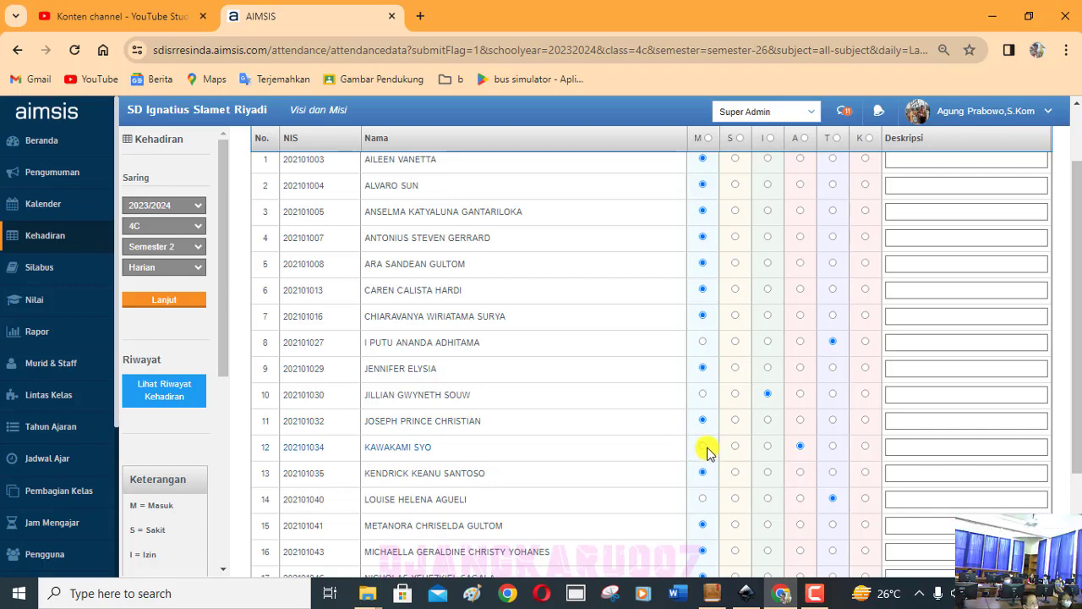
pyautogui.scroll(-1, 708, 444)
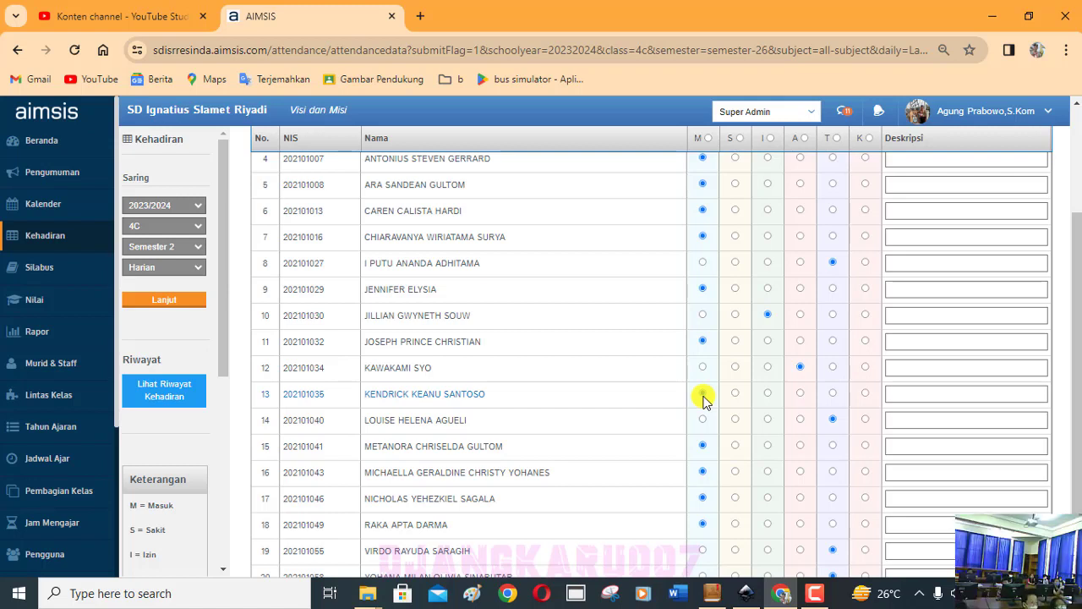
pyautogui.click(702, 393)
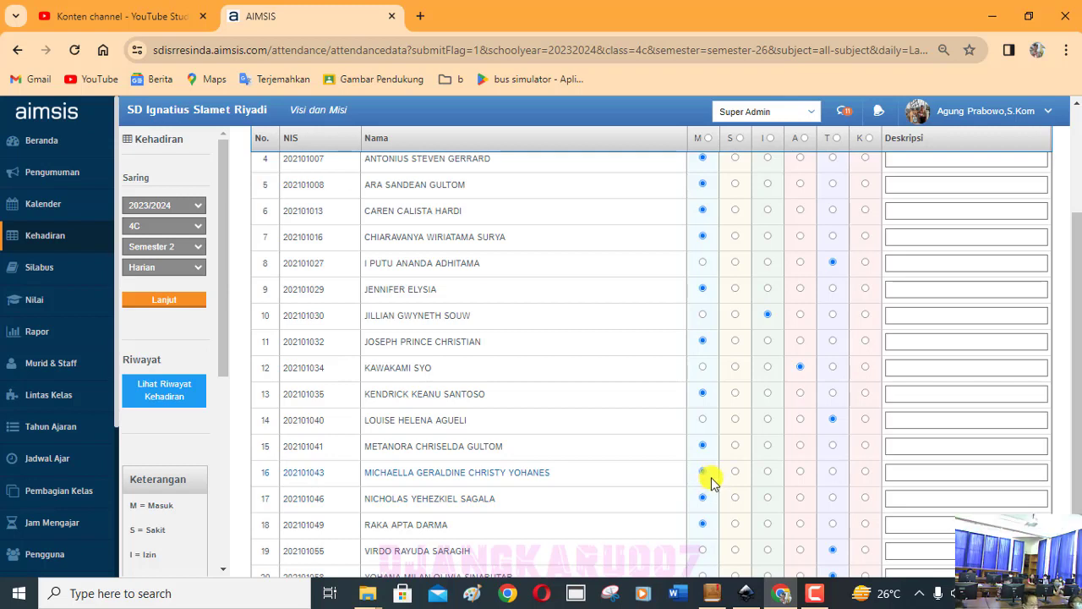
pyautogui.click(721, 523)
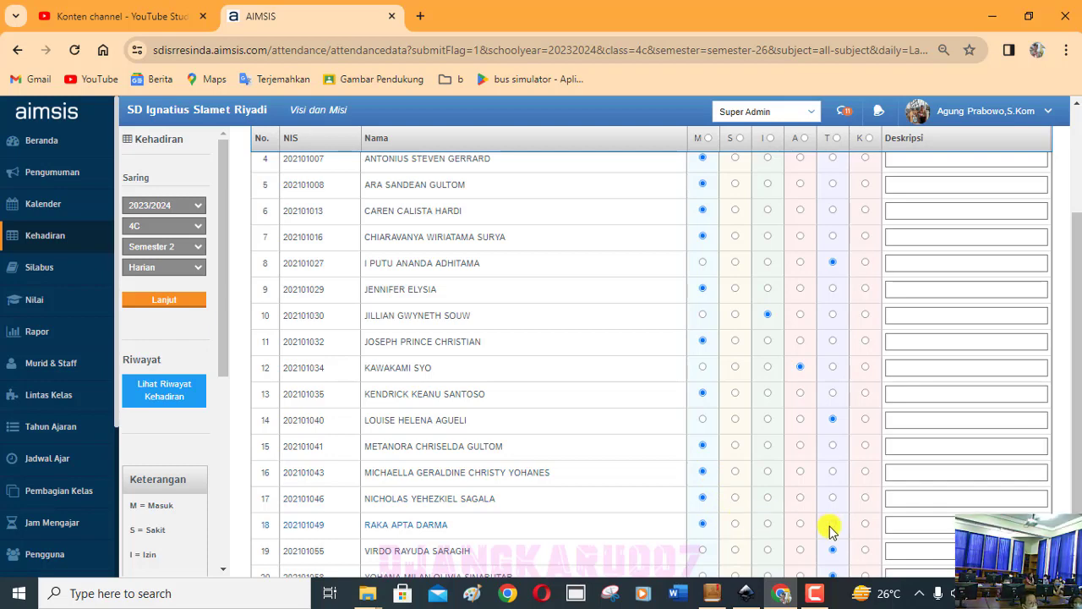
pyautogui.scroll(-1, 828, 533)
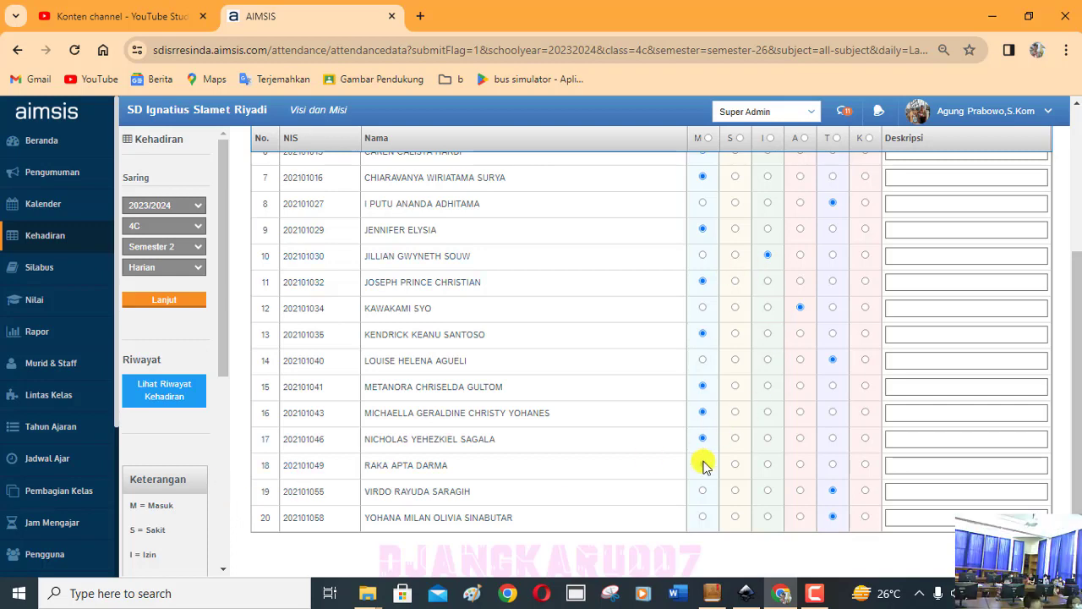
# Bring up the Flip Builder textbook and flip back to pages 134–135.
pyautogui.click(717, 592)
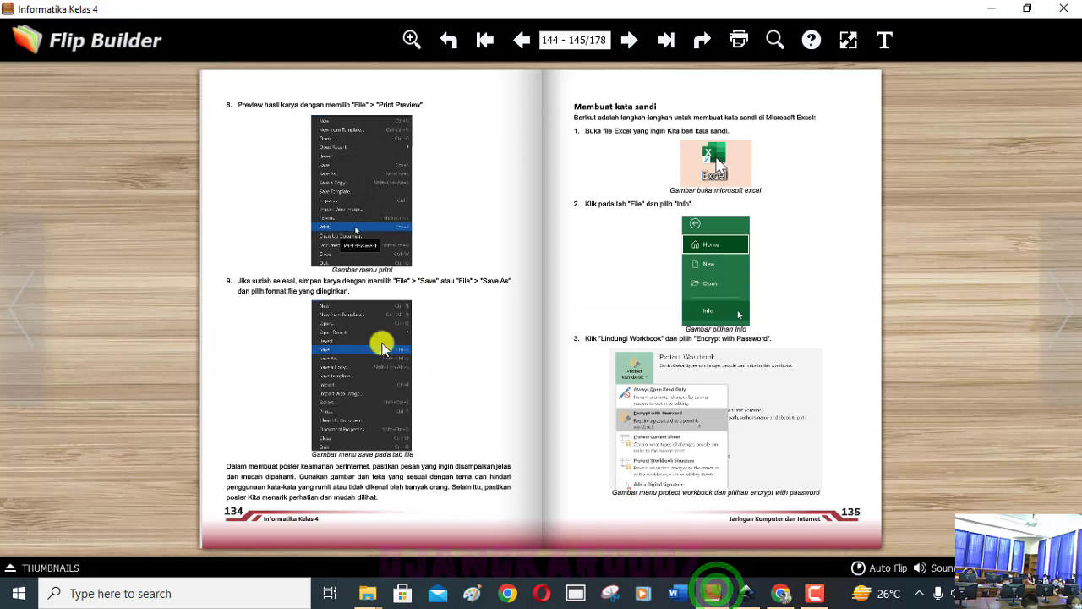
pyautogui.click(11, 288)
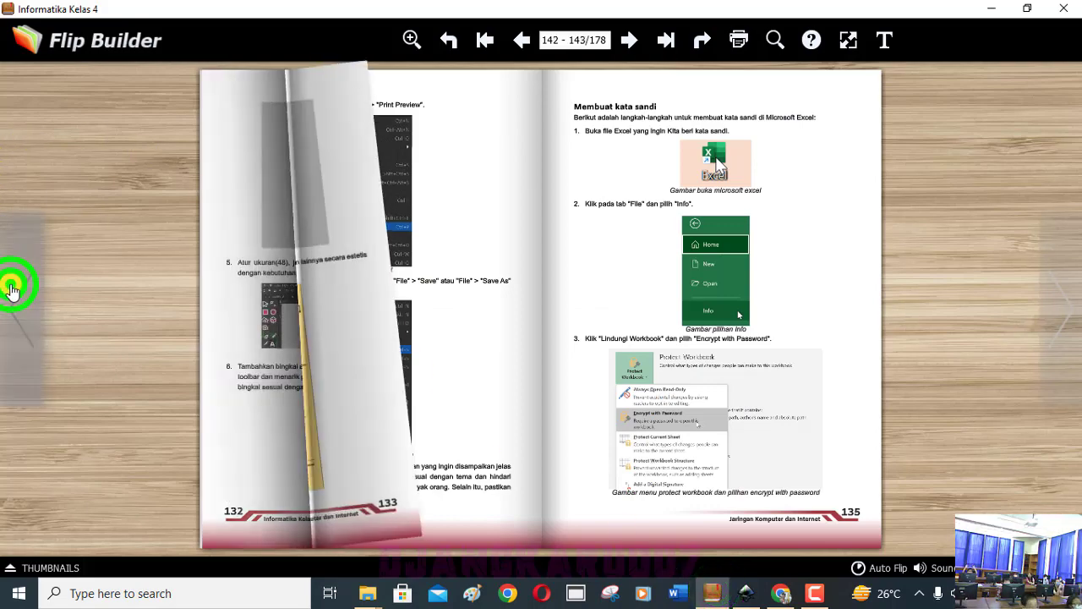
pyautogui.click(12, 288)
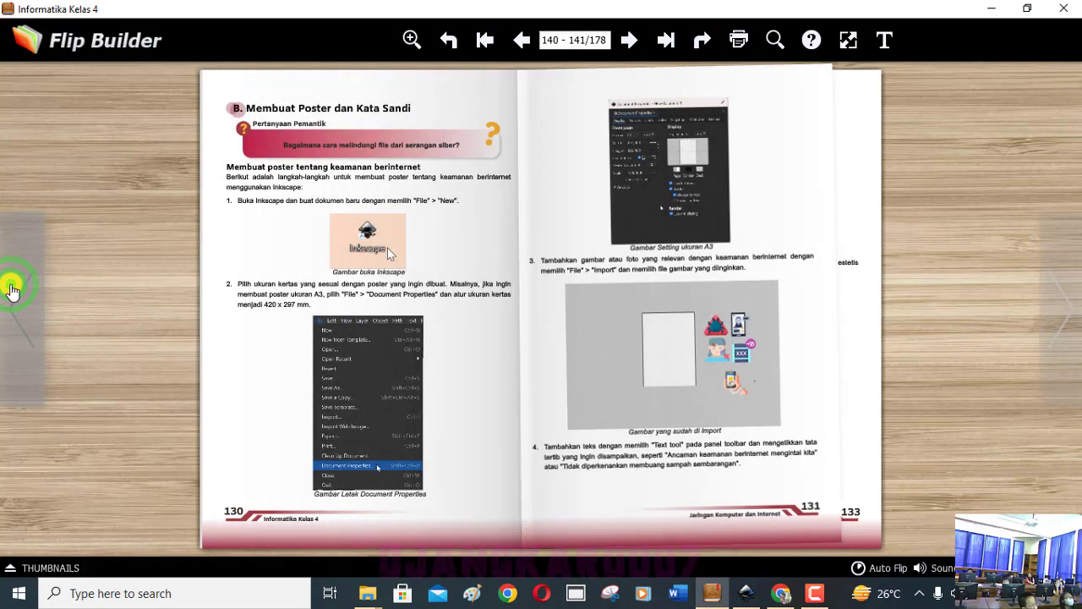
pyautogui.click(12, 288)
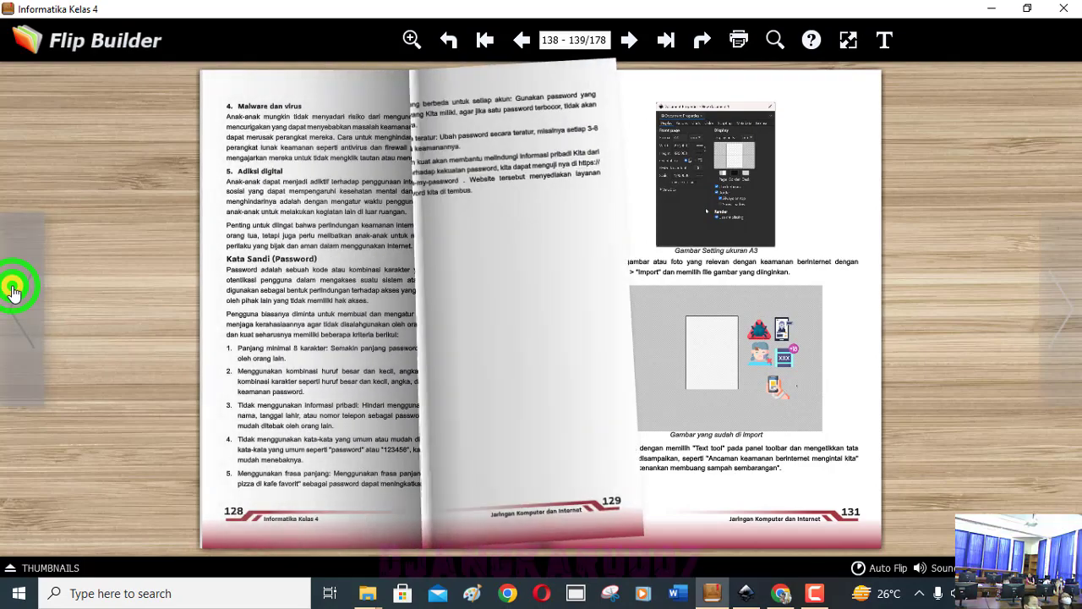
pyautogui.click(12, 289)
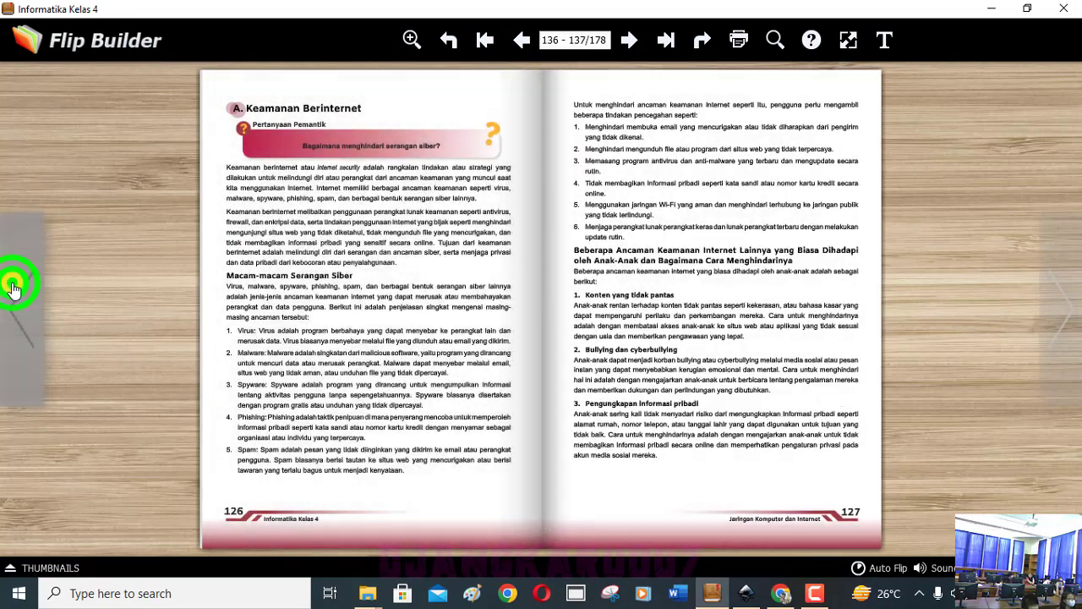
pyautogui.click(12, 288)
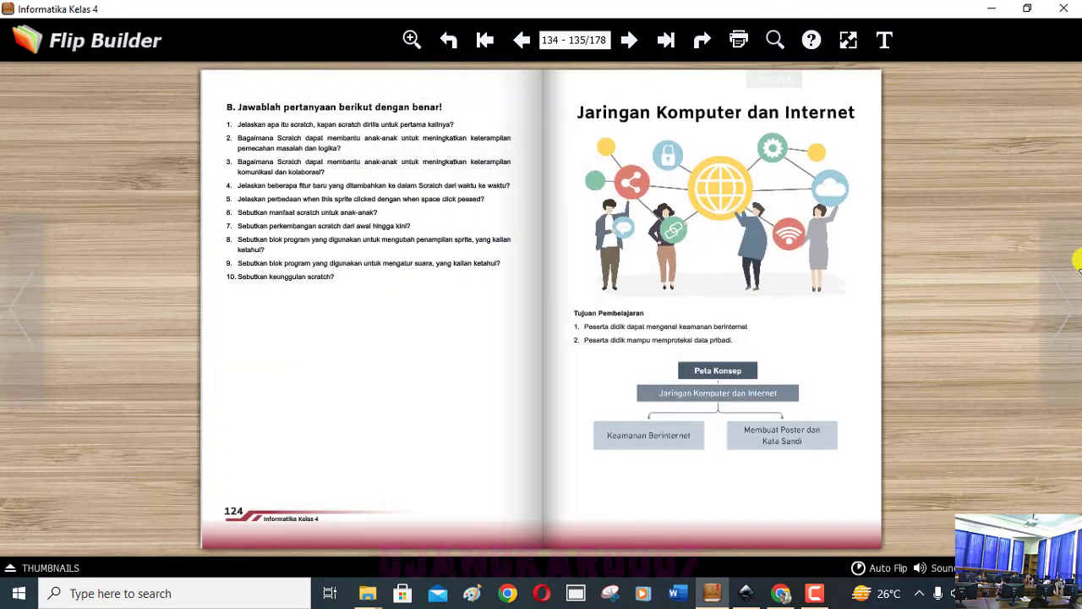
# Flip forward through the book to pages 142–143.
pyautogui.click(1073, 313)
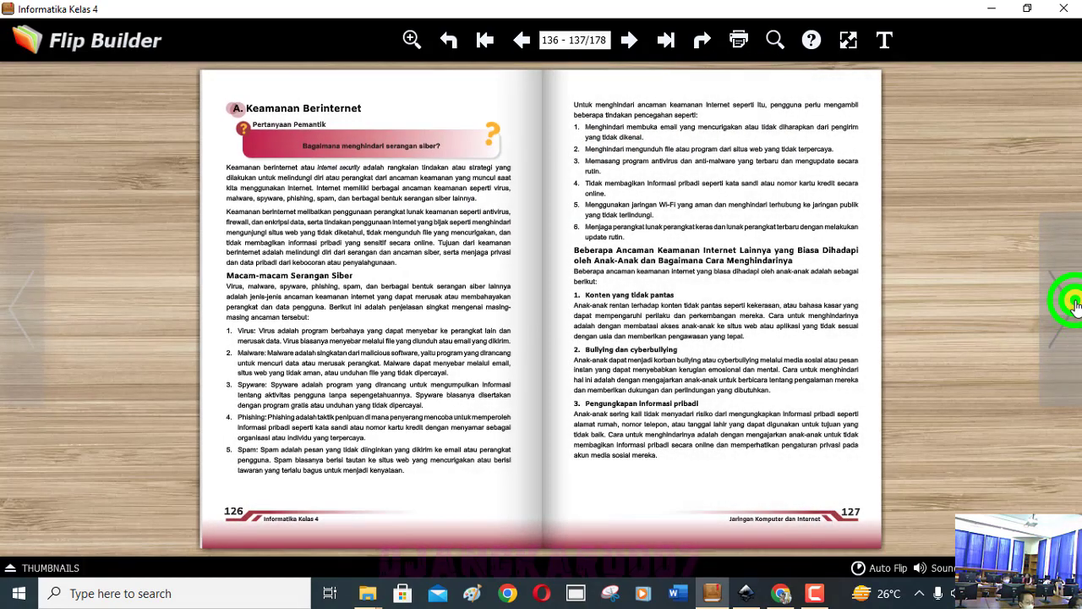
pyautogui.click(1073, 301)
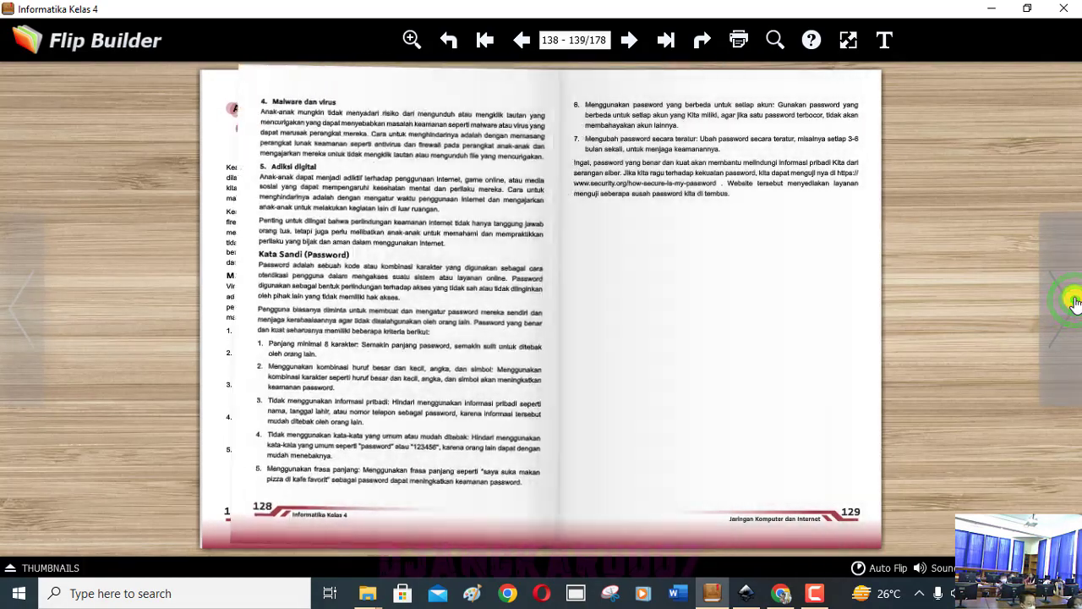
pyautogui.click(1071, 296)
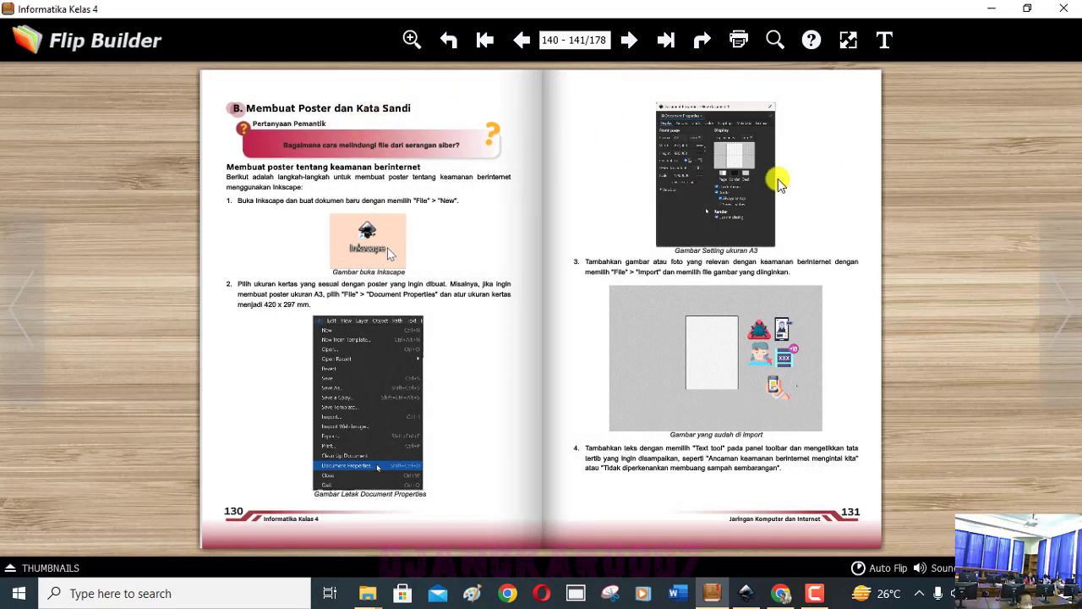
pyautogui.click(1072, 298)
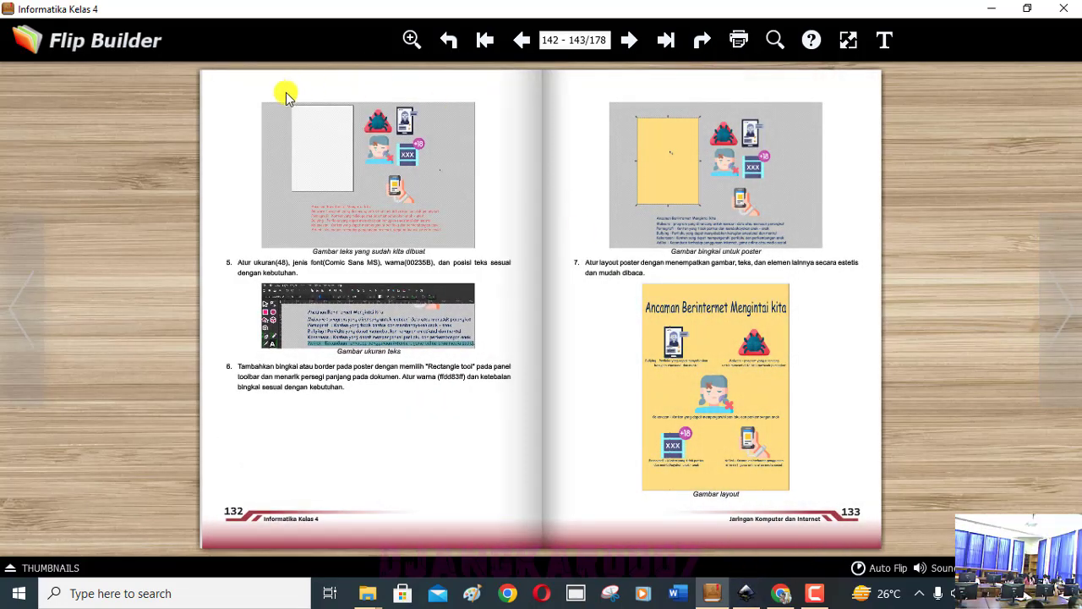
# Close Inkscape from the taskbar, discarding unsaved changes to Poster Agung 4C 1.svg.
pyautogui.rightClick(746, 593)
pyautogui.click(724, 560)
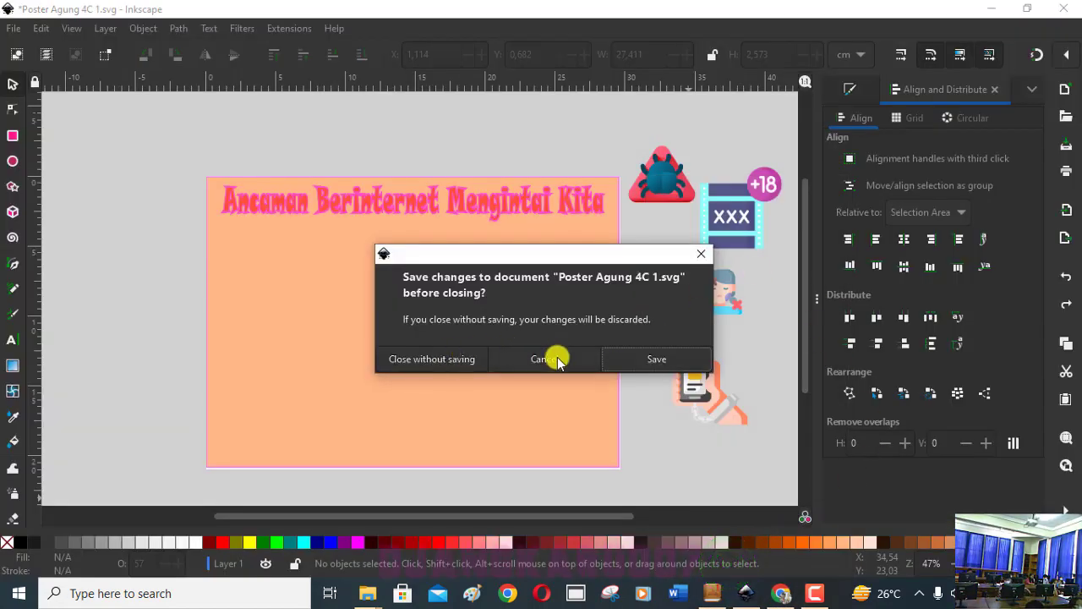
pyautogui.click(435, 359)
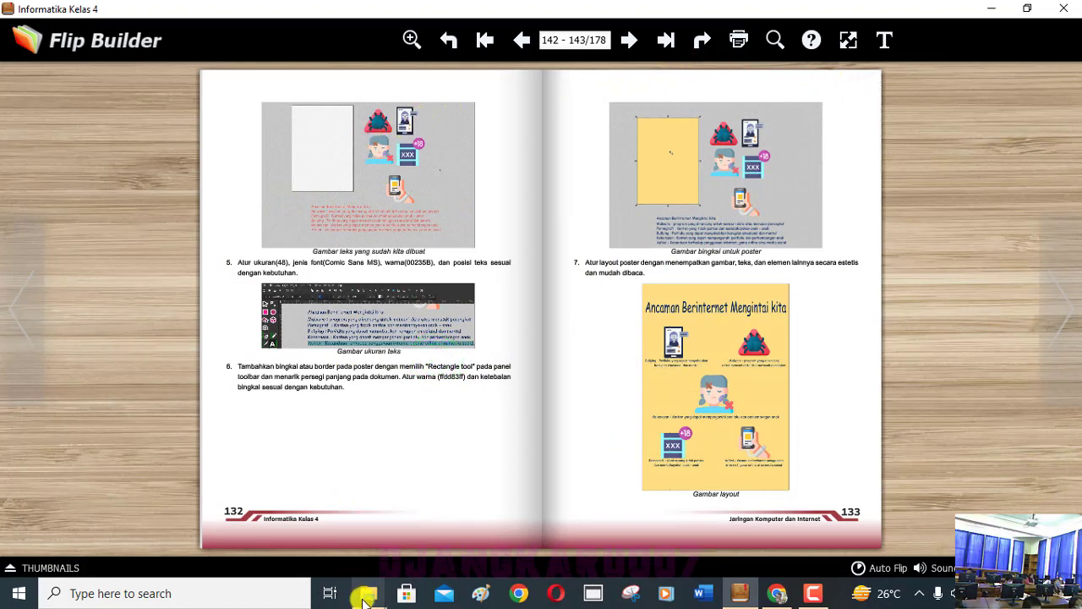
# In File Explorer, go up to 2324, then into KELAS 4C > SEMESTER 2.
pyautogui.click(370, 592)
pyautogui.click(431, 507)
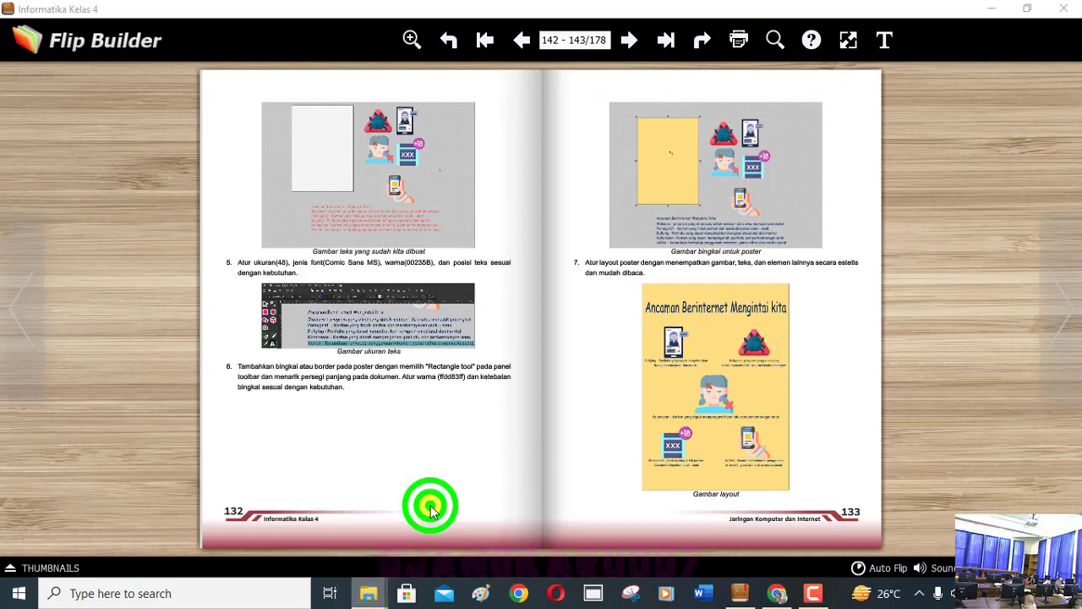
pyautogui.click(75, 126)
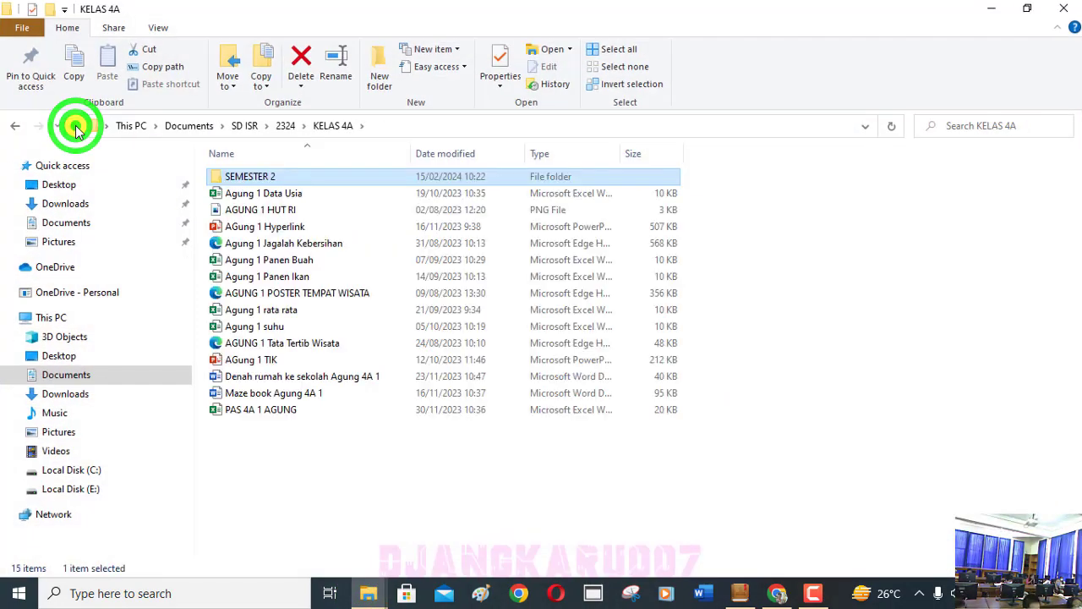
pyautogui.click(75, 126)
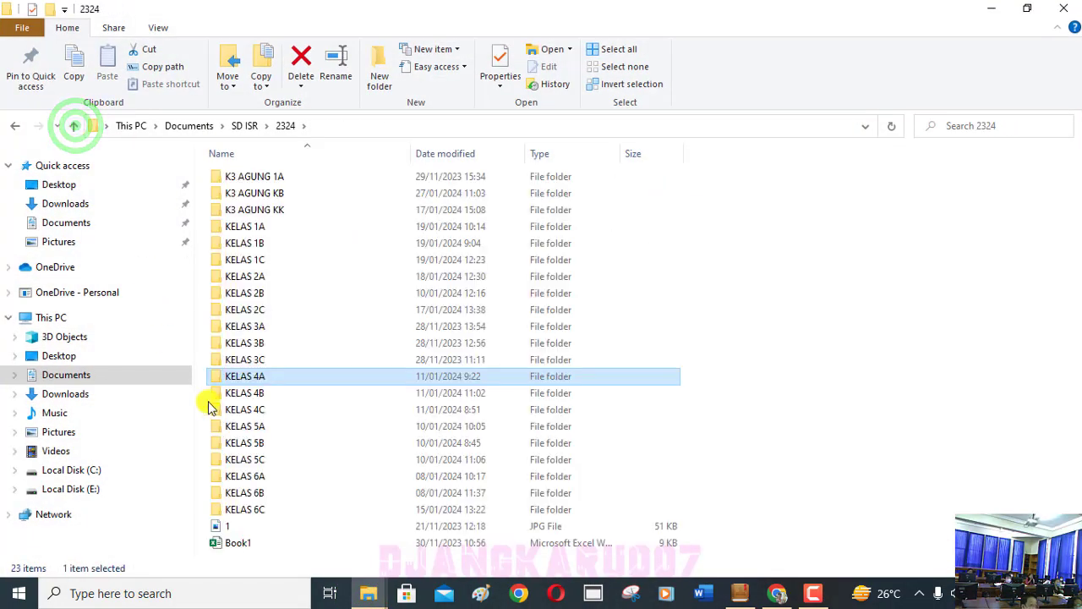
pyautogui.click(263, 410)
pyautogui.doubleClick(263, 410)
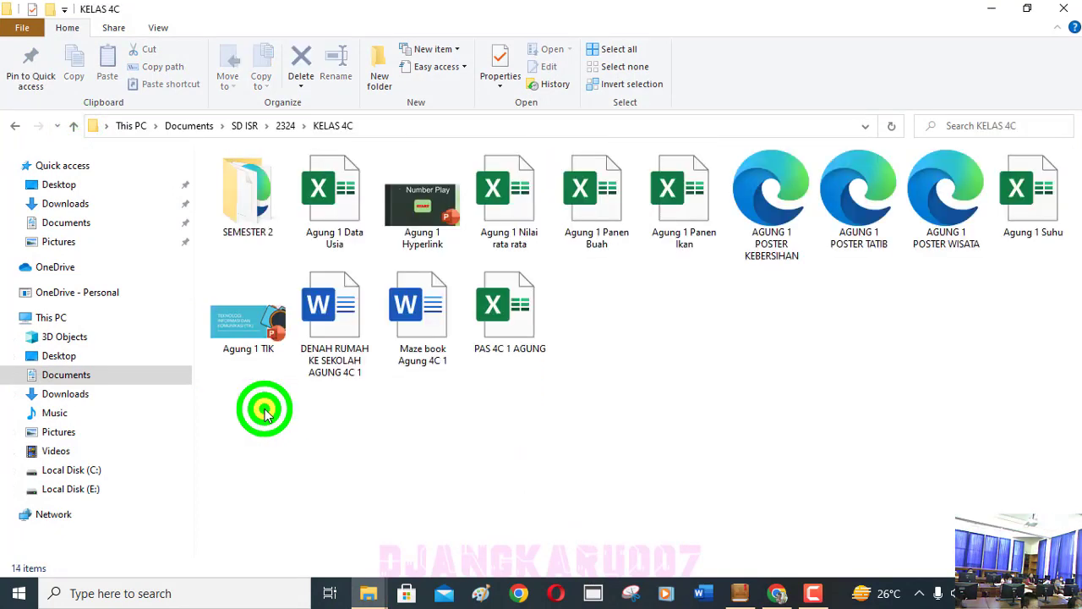
pyautogui.doubleClick(242, 181)
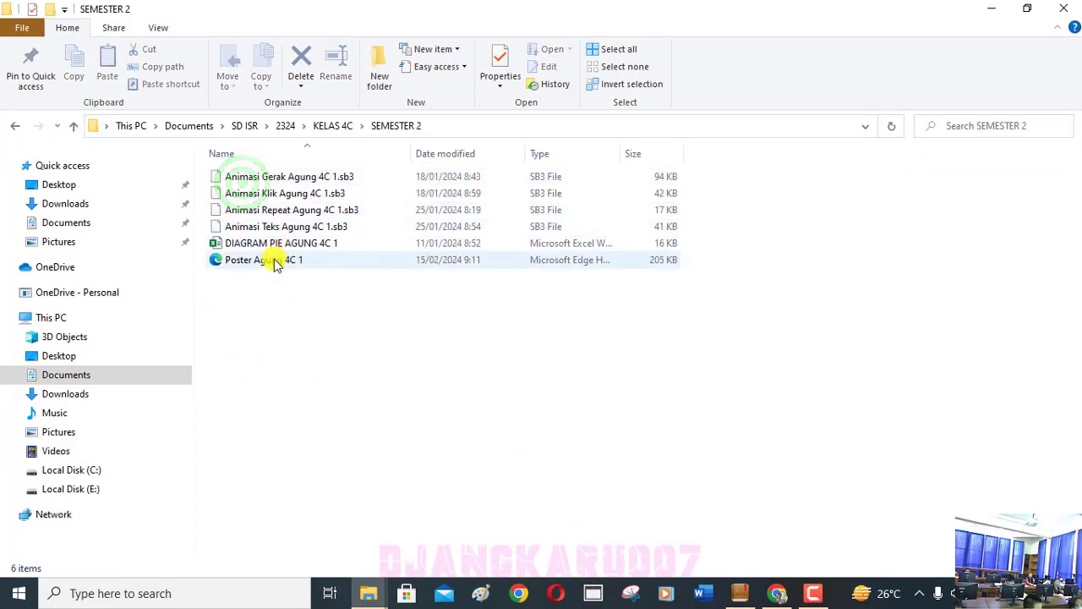
# Select Poster Agung 4C 1, view its options, then minimise Explorer.
pyautogui.click(274, 261)
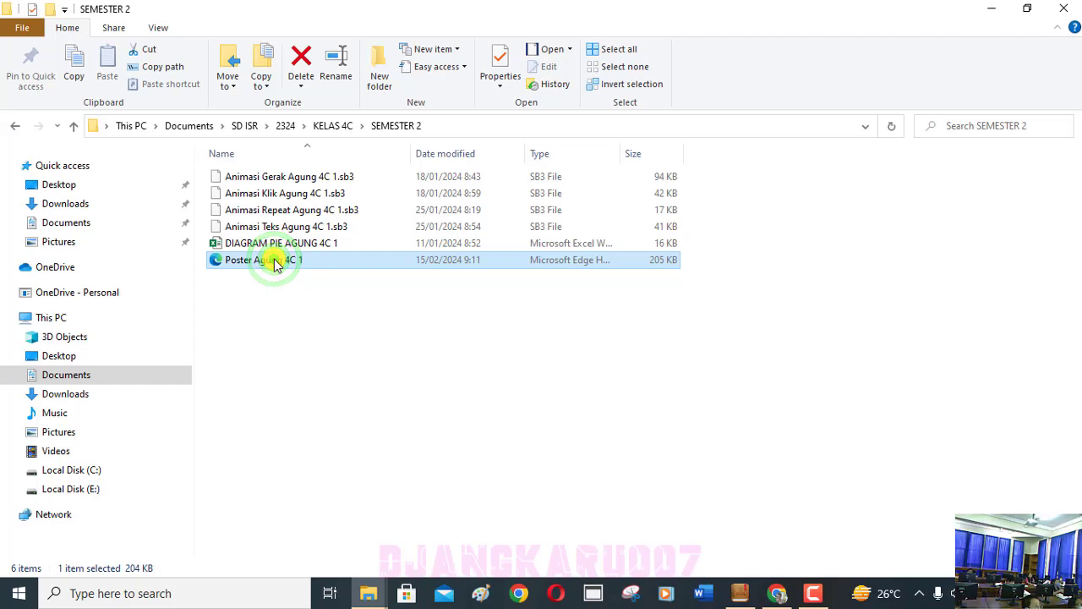
pyautogui.rightClick(275, 261)
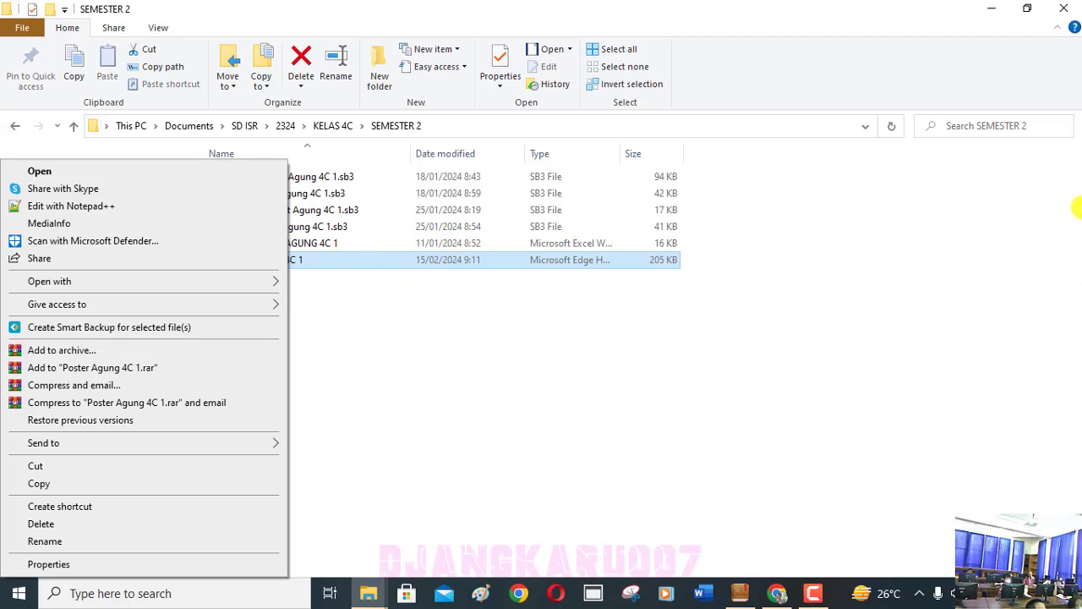
pyautogui.click(993, 17)
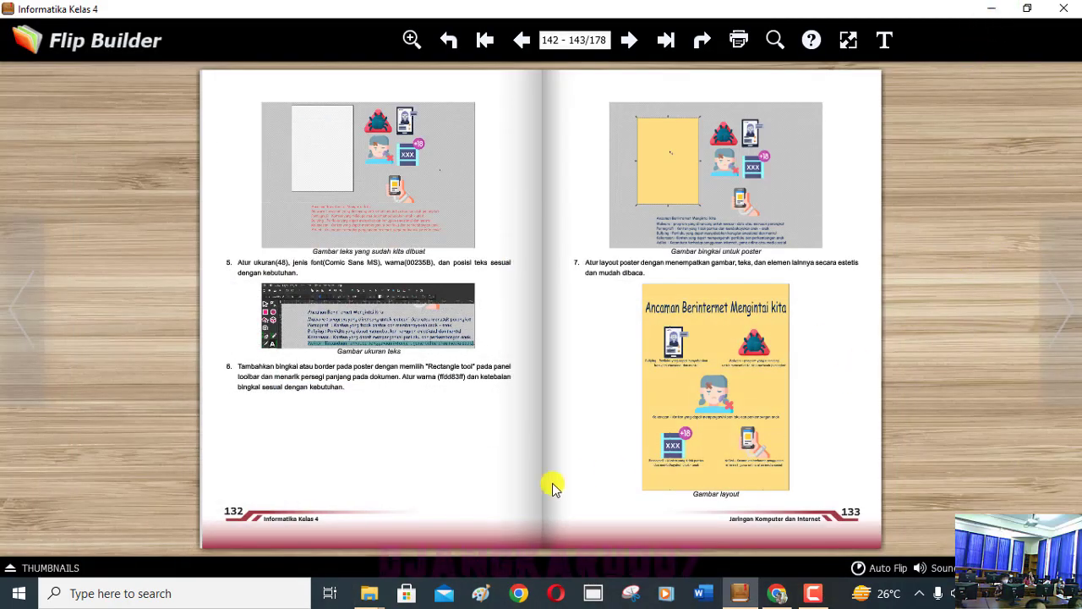
# Minimise Flip Builder and the other windows, then refresh the desktop.
pyautogui.click(992, 8)
pyautogui.click(995, 14)
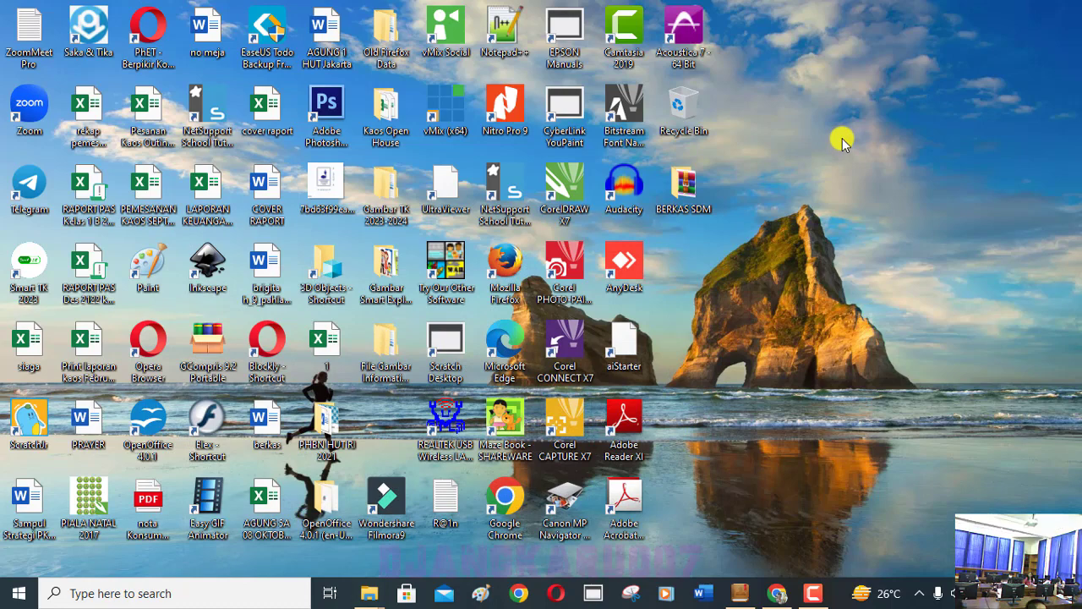
pyautogui.rightClick(843, 140)
pyautogui.click(716, 184)
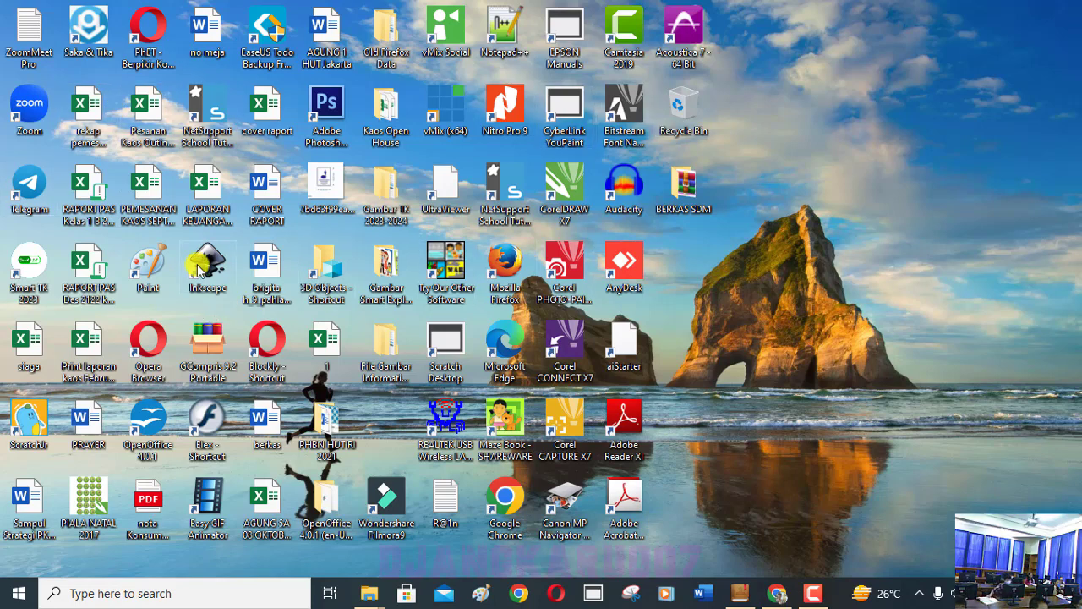
# Launch Inkscape on a blank document and bring up the File Open dialog.
pyautogui.doubleClick(199, 267)
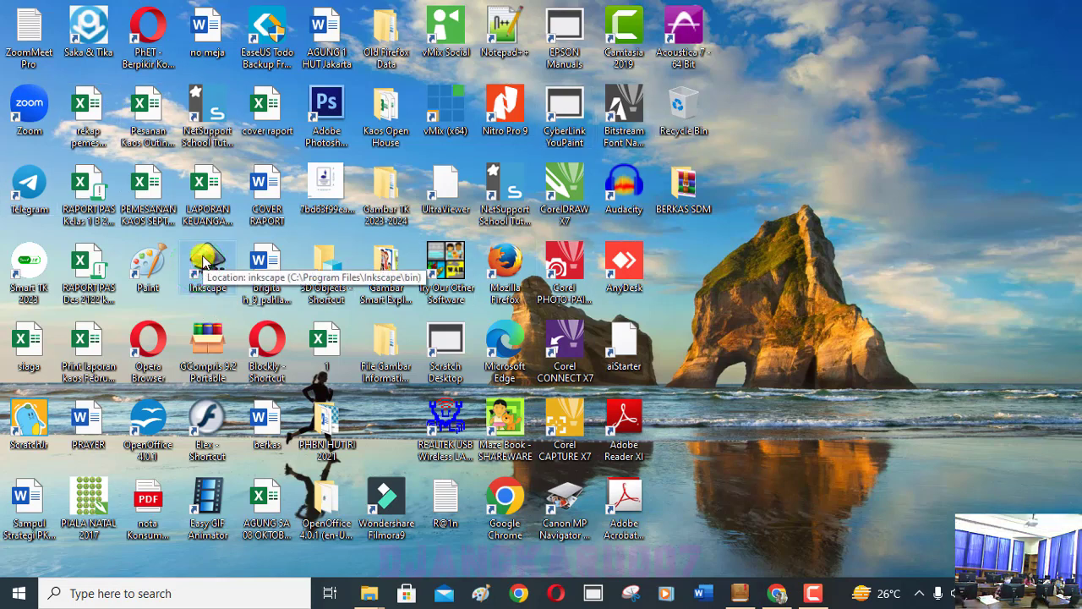
pyautogui.doubleClick(204, 263)
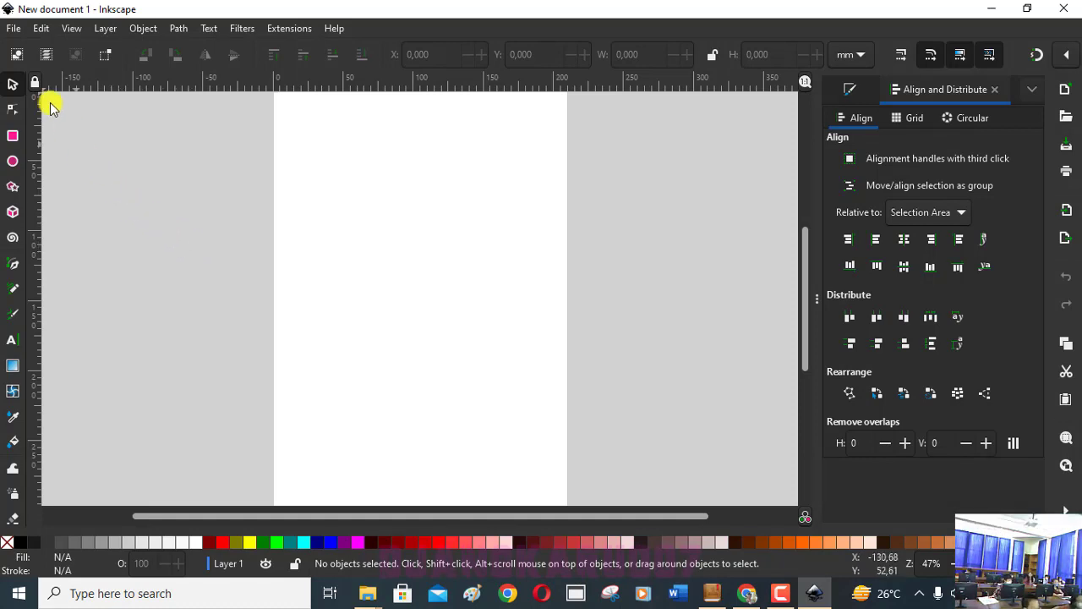
pyautogui.click(17, 30)
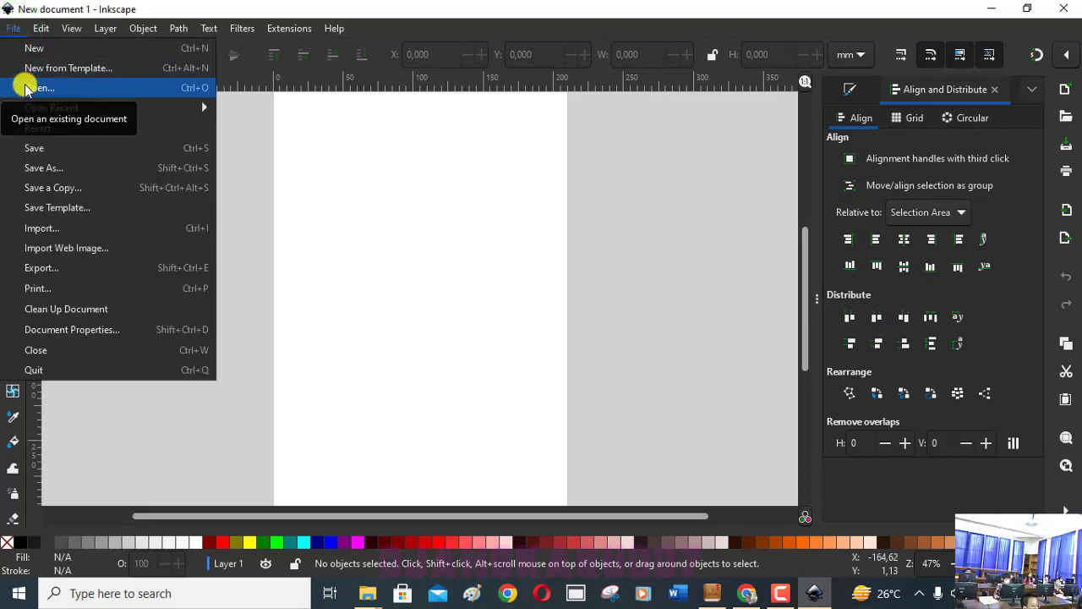
pyautogui.click(27, 88)
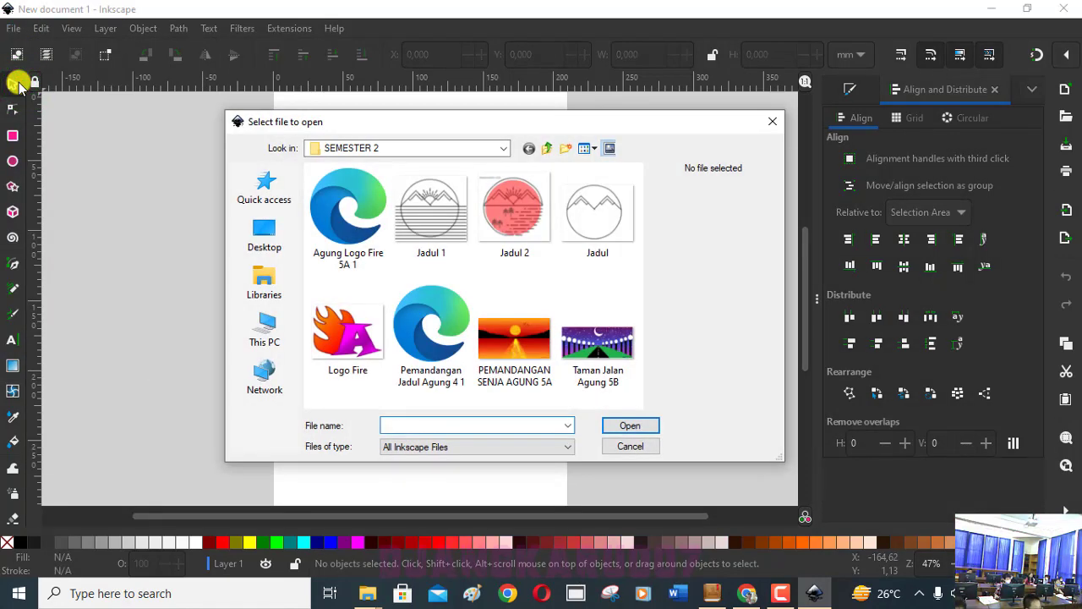
# Browse the Open dialog to Documents > SD ISR > 2324.
pyautogui.click(267, 284)
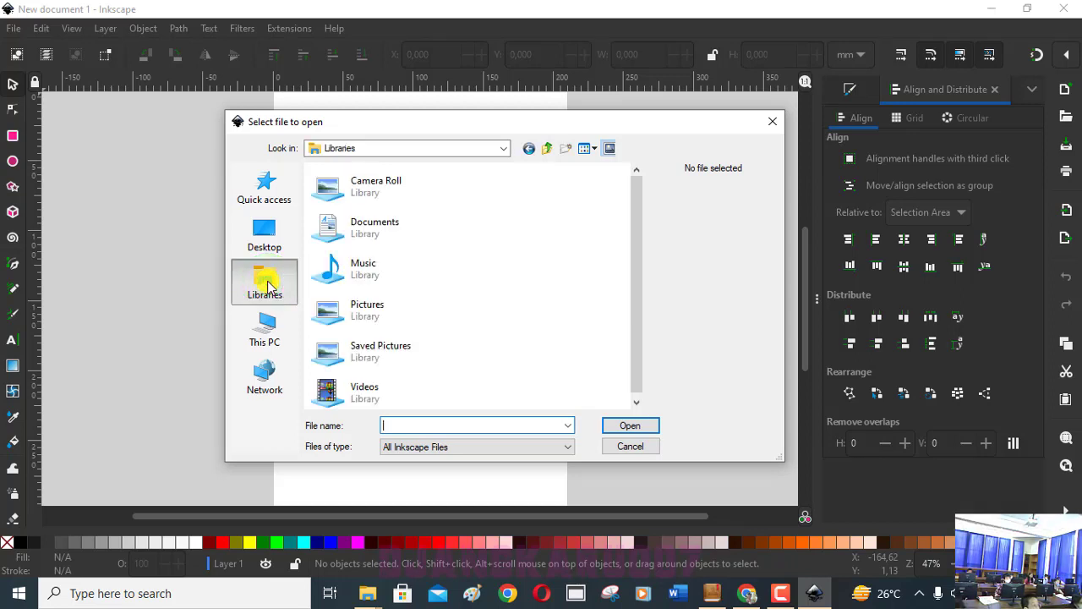
pyautogui.click(369, 226)
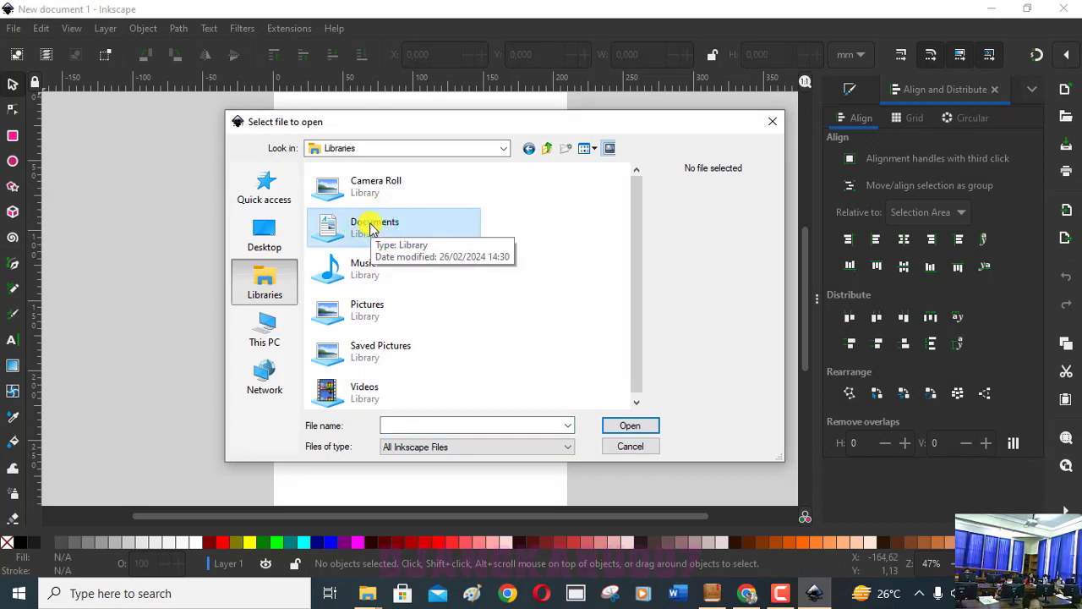
pyautogui.click(649, 428)
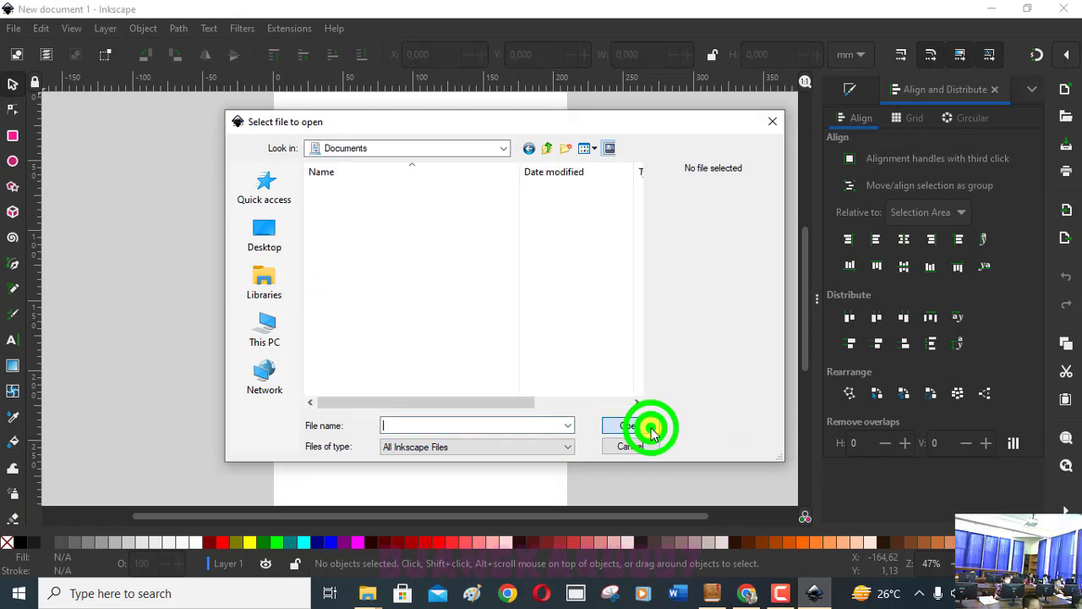
pyautogui.scroll(-2, 442, 328)
pyautogui.scroll(-1, 441, 330)
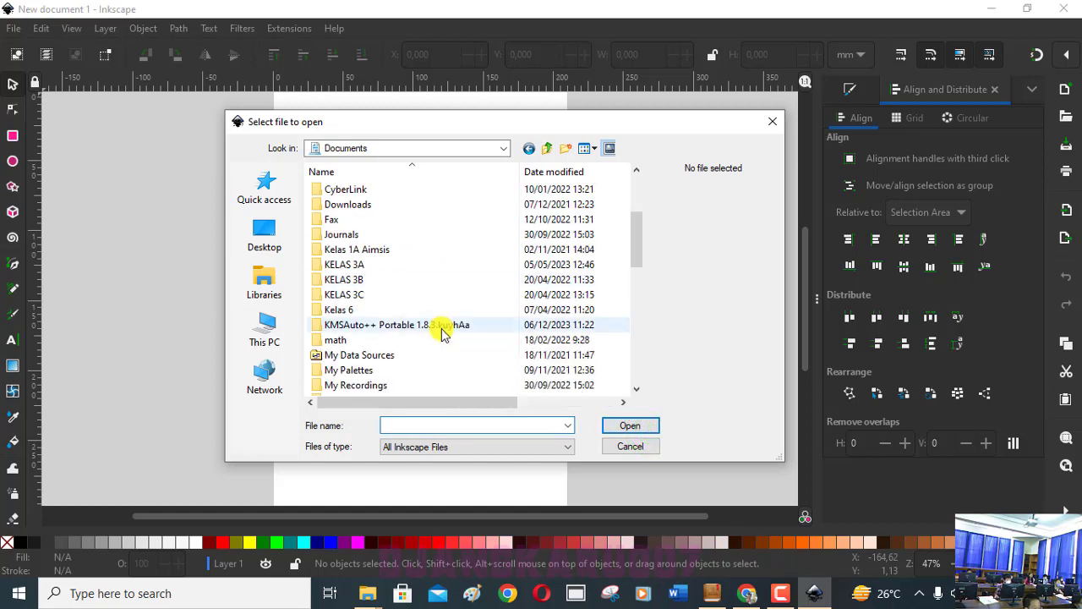
pyautogui.scroll(-2, 442, 331)
pyautogui.scroll(-1, 442, 337)
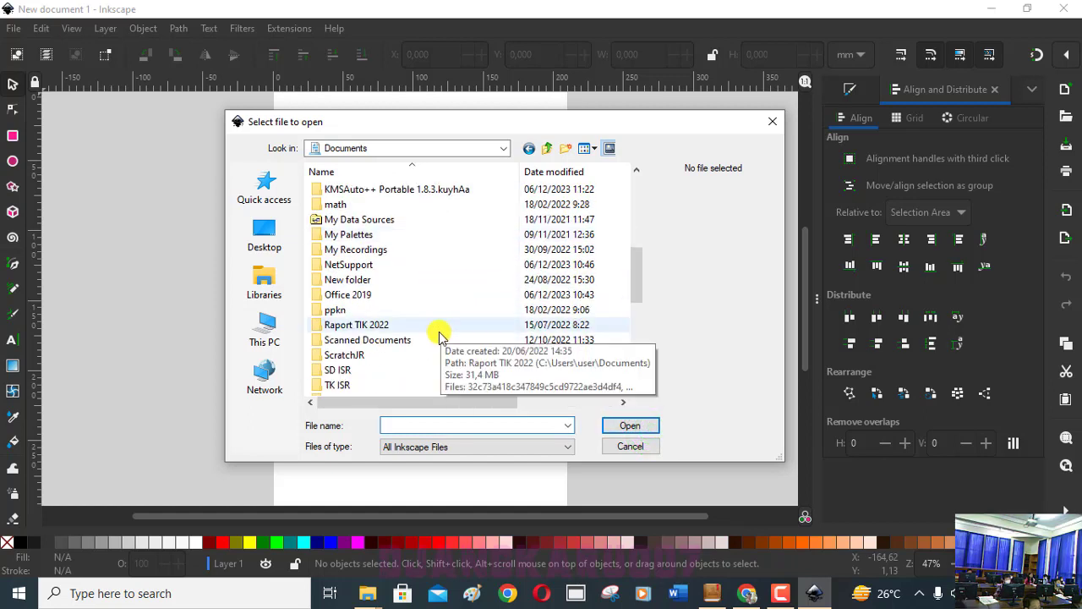
pyautogui.click(336, 372)
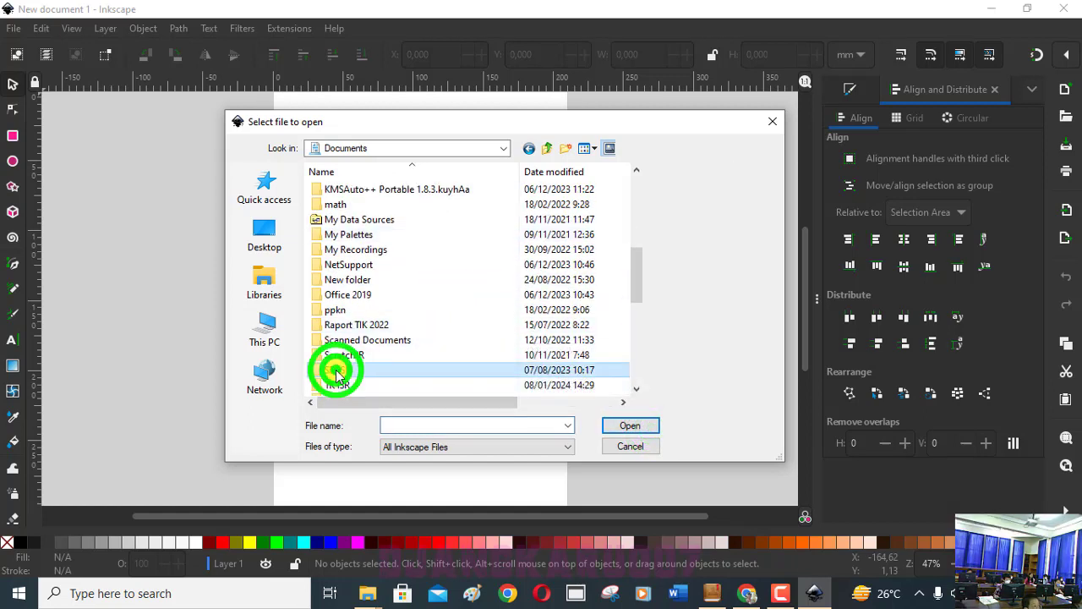
pyautogui.click(631, 427)
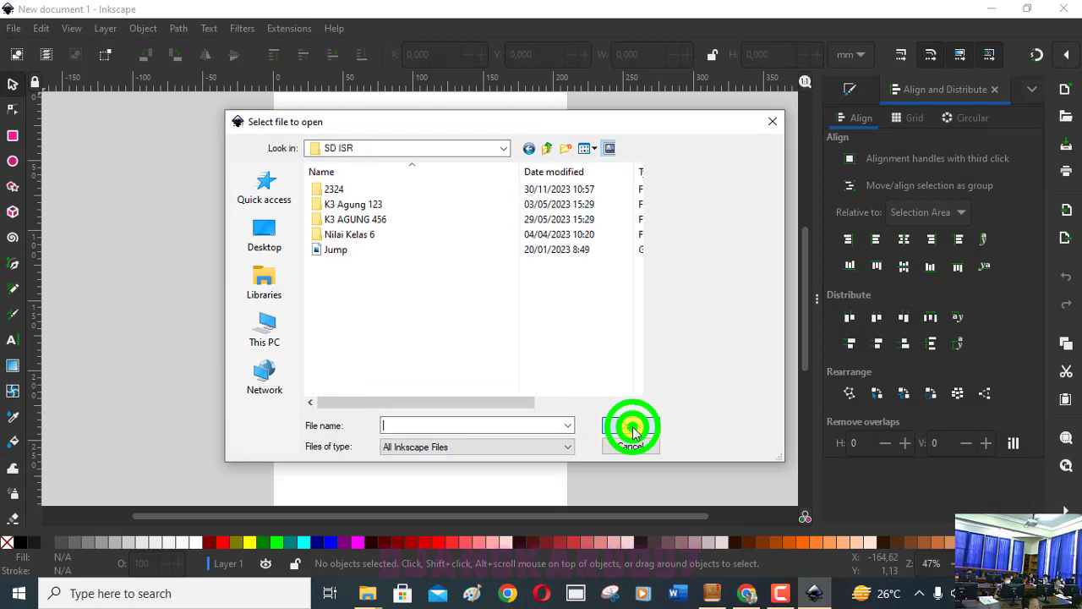
pyautogui.click(334, 189)
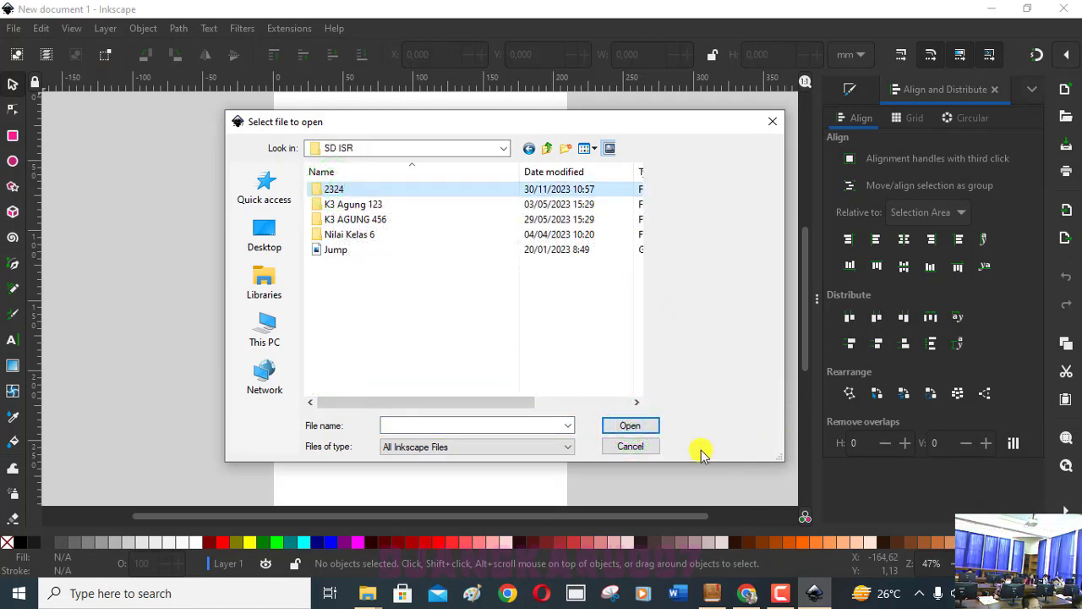
pyautogui.click(641, 427)
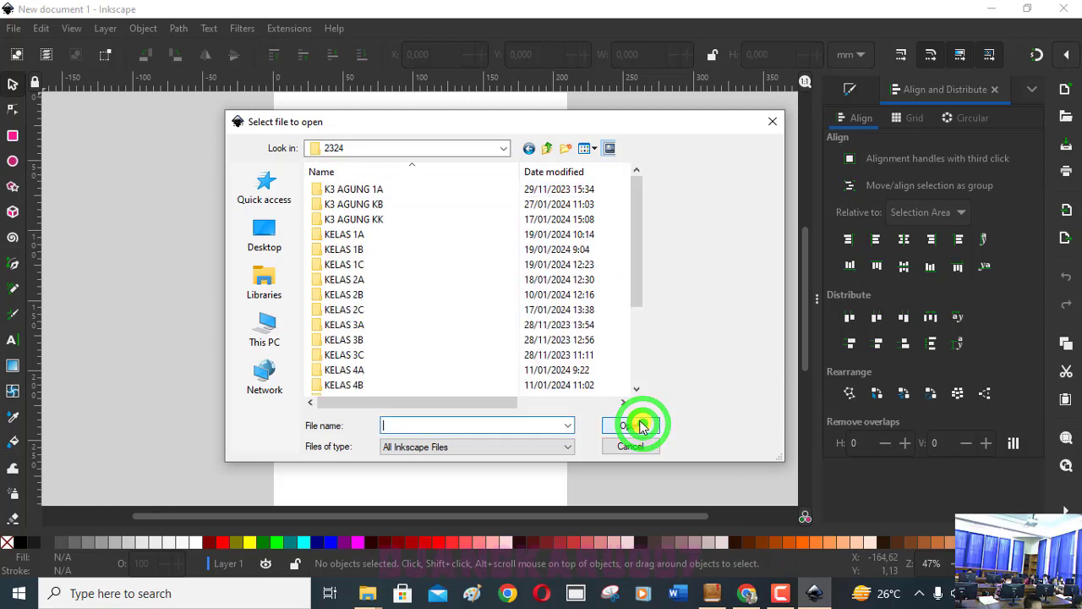
# Go into KELAS 4C > SEMESTER 2 and open Poster Agung 4C 1.
pyautogui.scroll(-1, 381, 385)
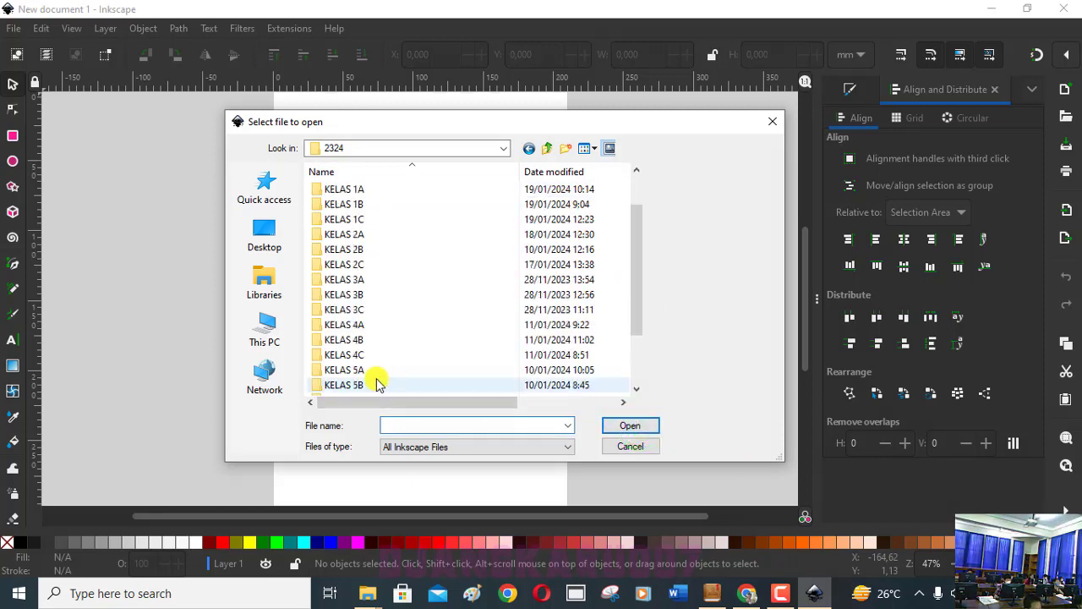
pyautogui.click(330, 355)
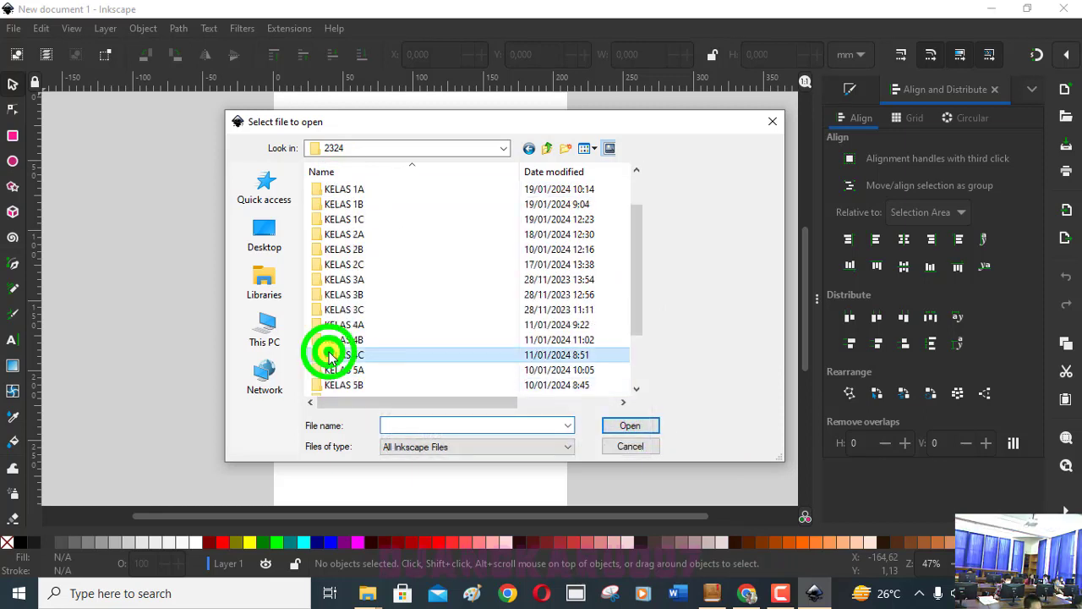
pyautogui.click(647, 430)
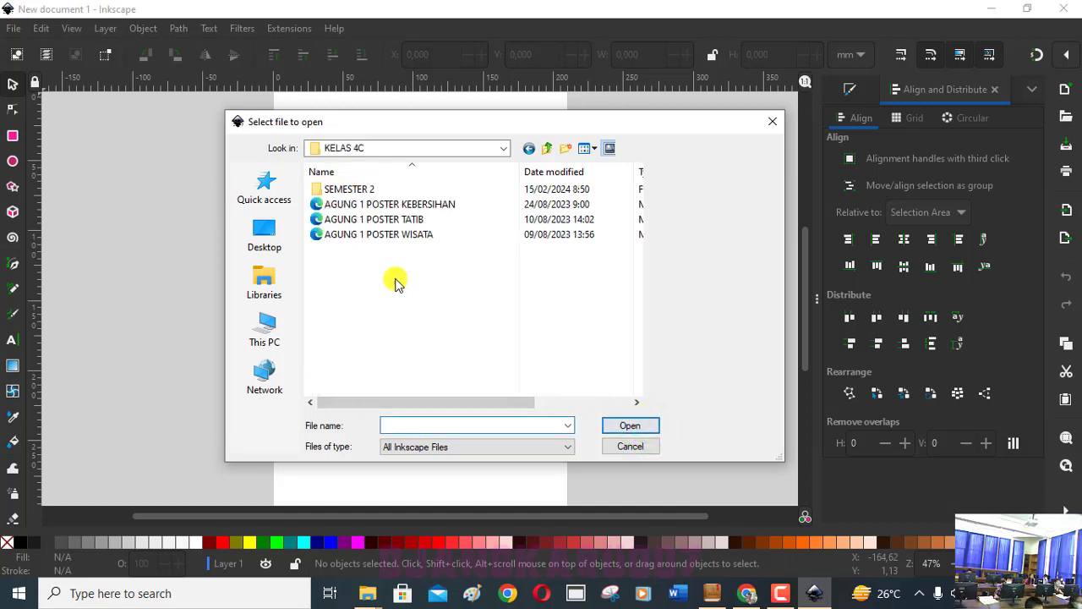
pyautogui.click(347, 190)
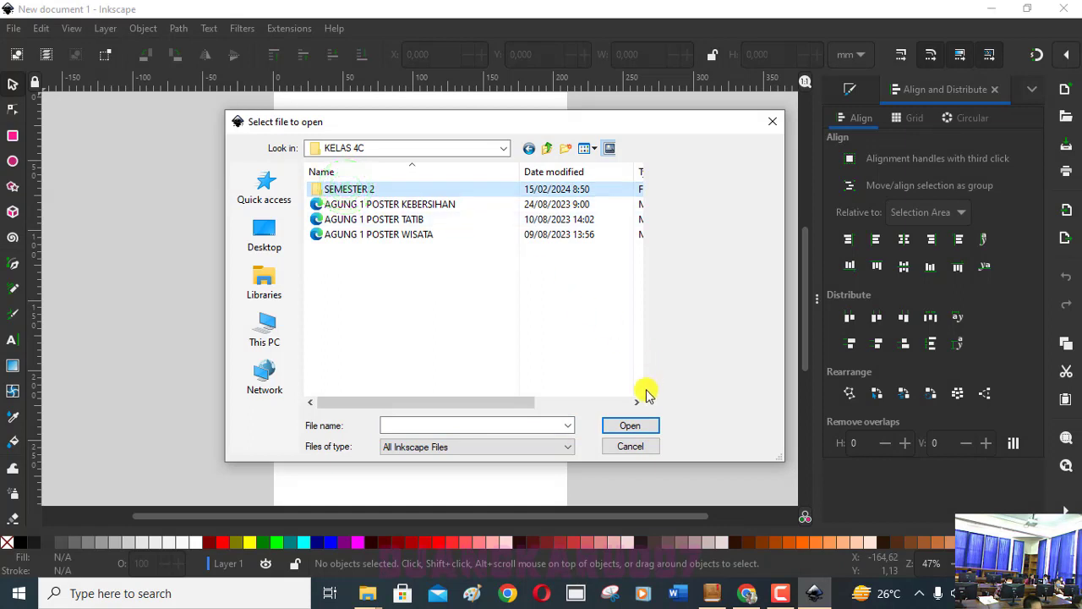
pyautogui.click(634, 430)
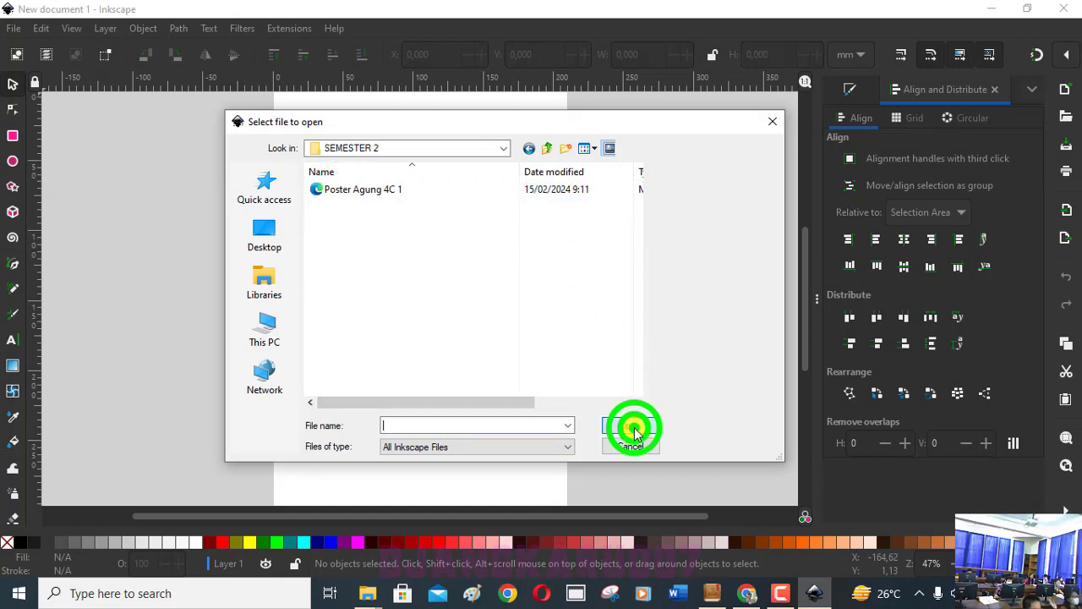
pyautogui.click(372, 193)
pyautogui.moveTo(363, 189)
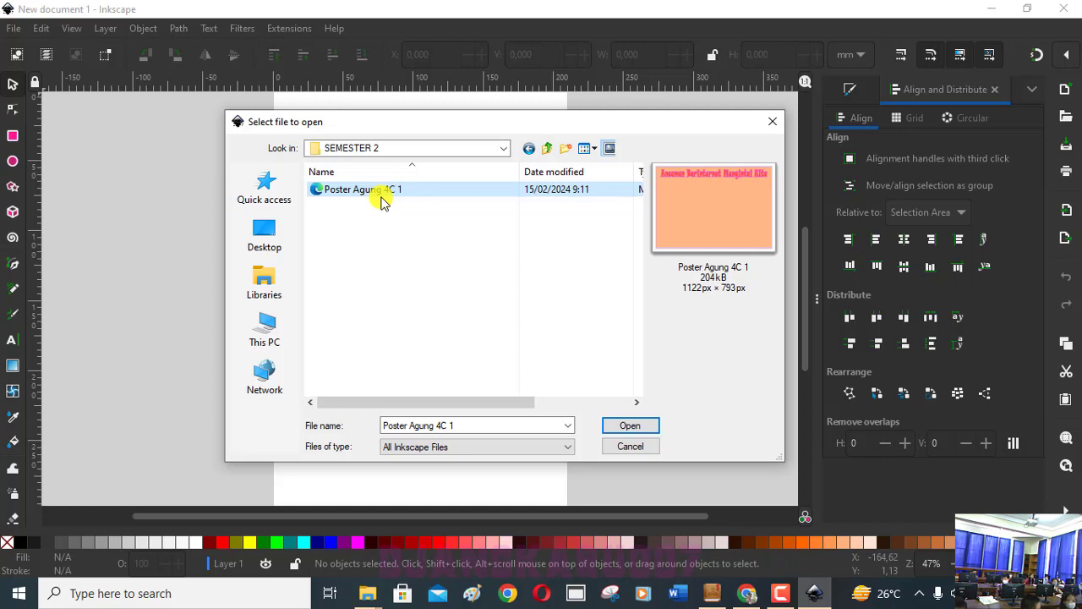
pyautogui.click(381, 192)
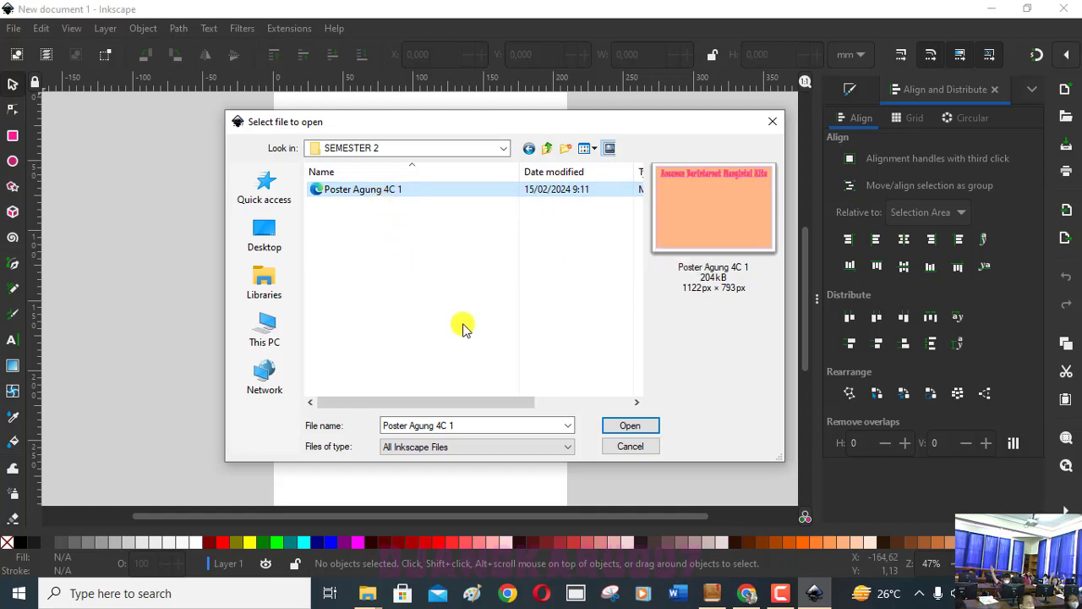
pyautogui.click(632, 426)
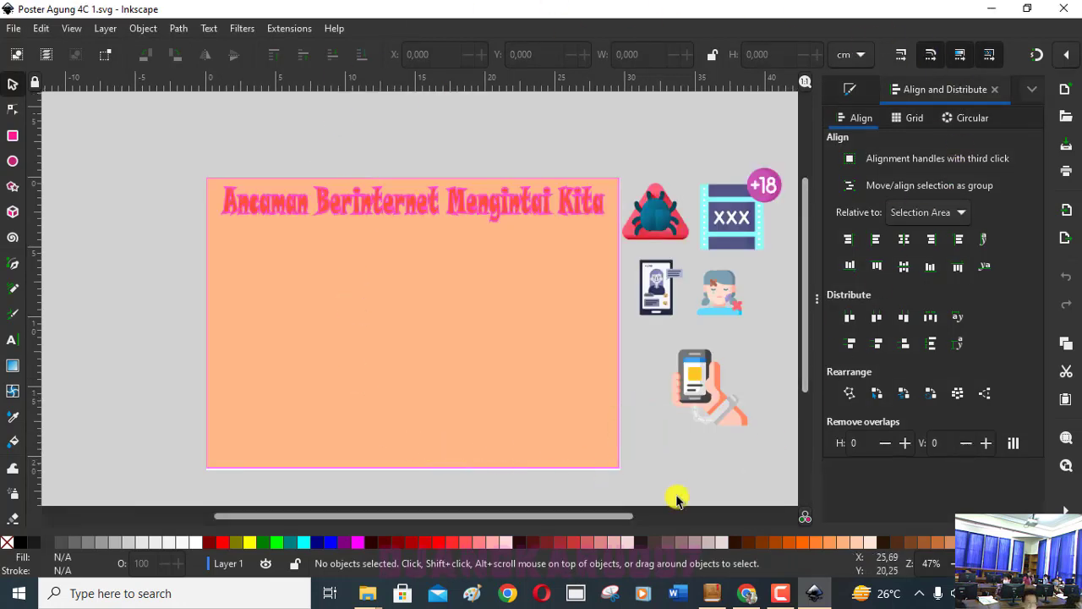
# Check the 22nd and 15th on the taskbar calendar, then bring up AIMSIS in Chrome.
pyautogui.click(1046, 592)
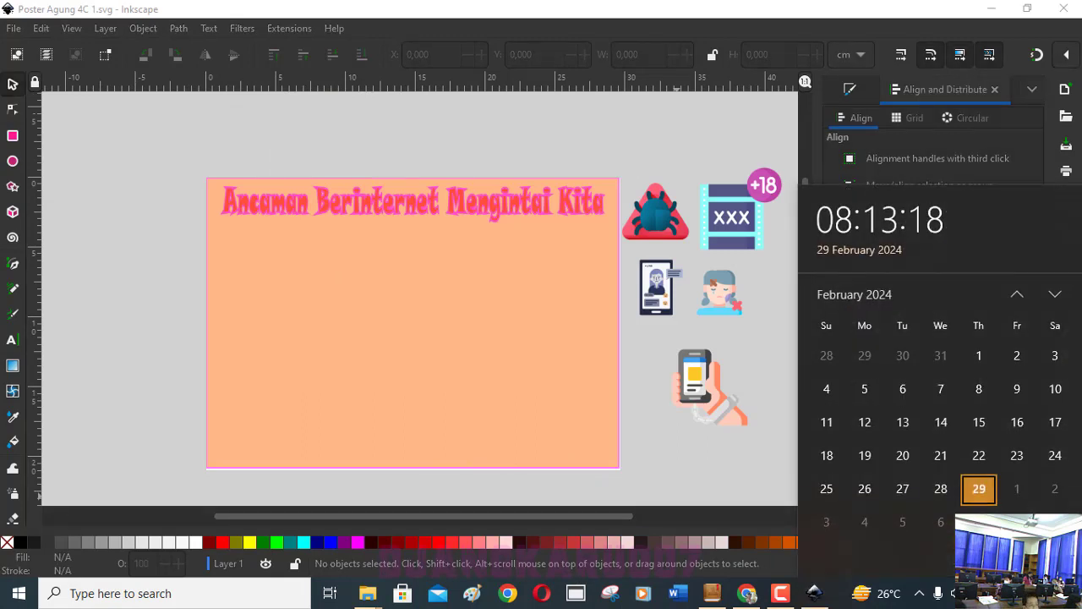
pyautogui.click(985, 460)
pyautogui.click(979, 430)
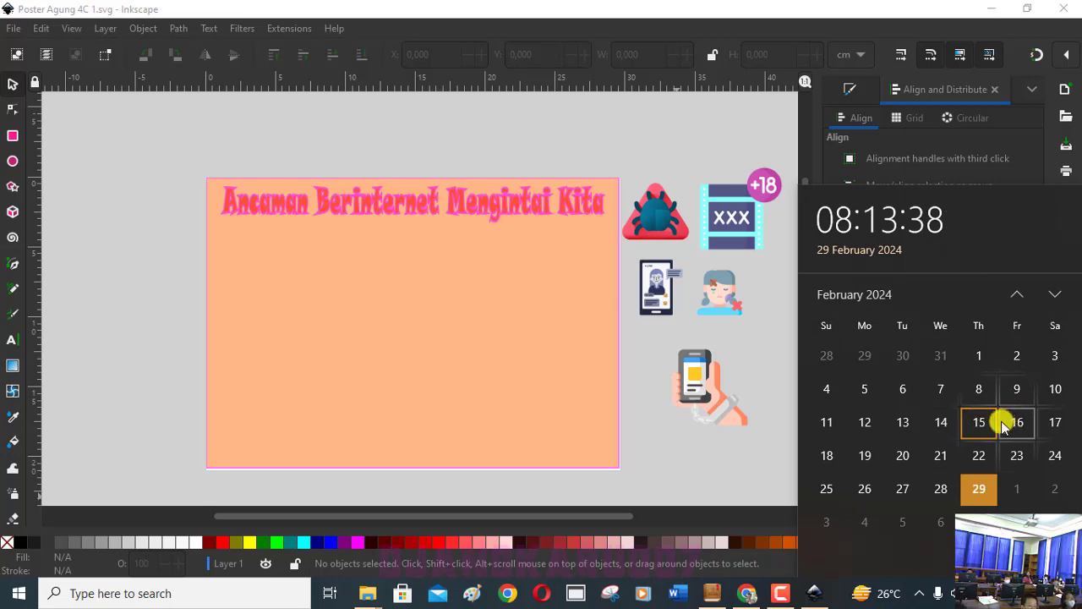
pyautogui.click(750, 596)
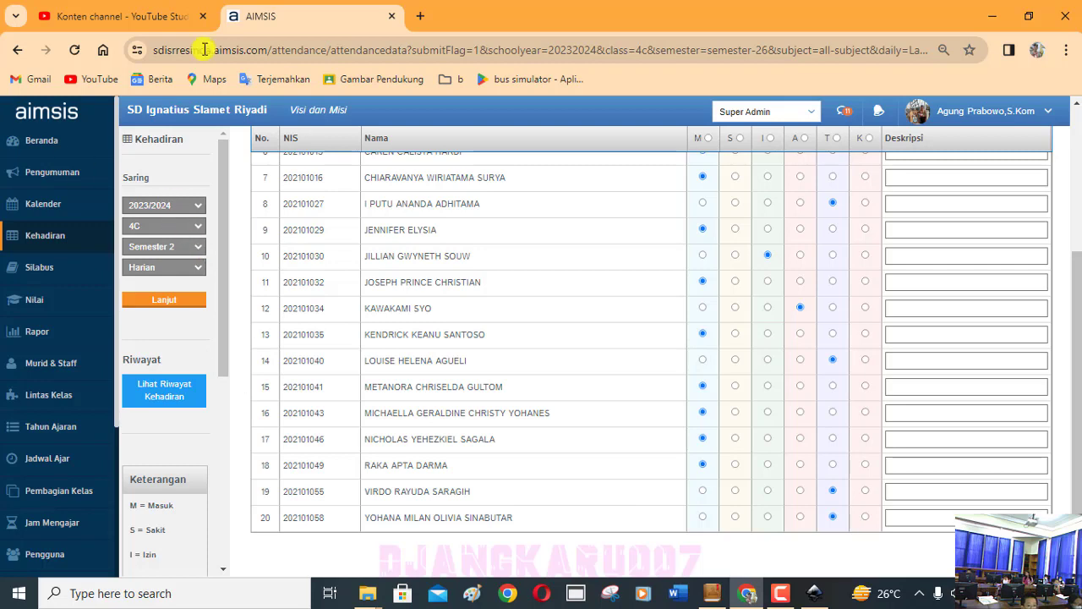
# Step class 4C's attendance back day by day to Kamis, 15 Februari 2024.
pyautogui.click(195, 229)
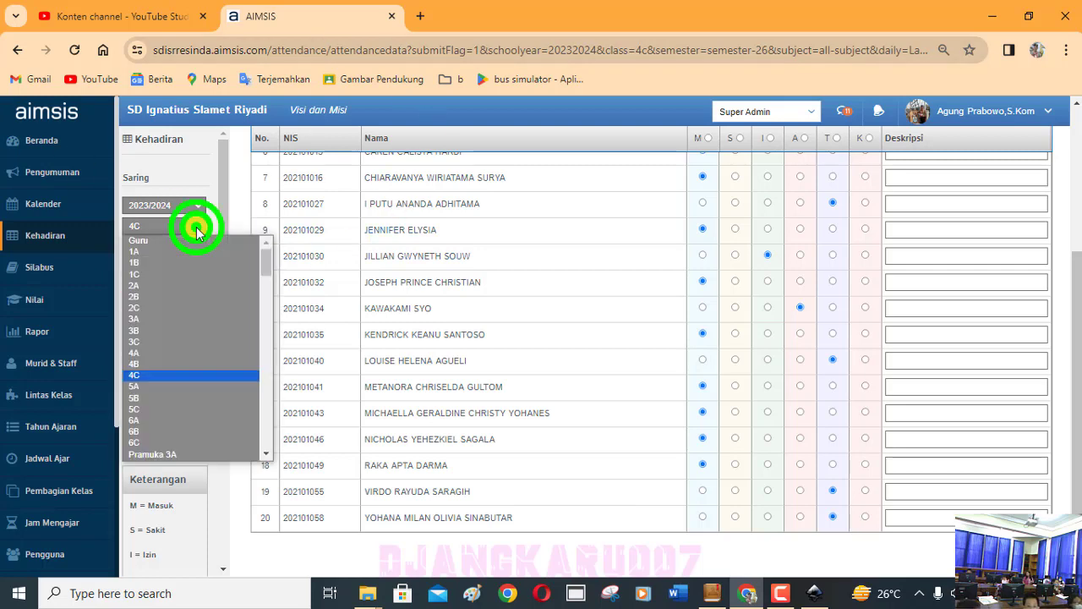
pyautogui.scroll(3, 363, 312)
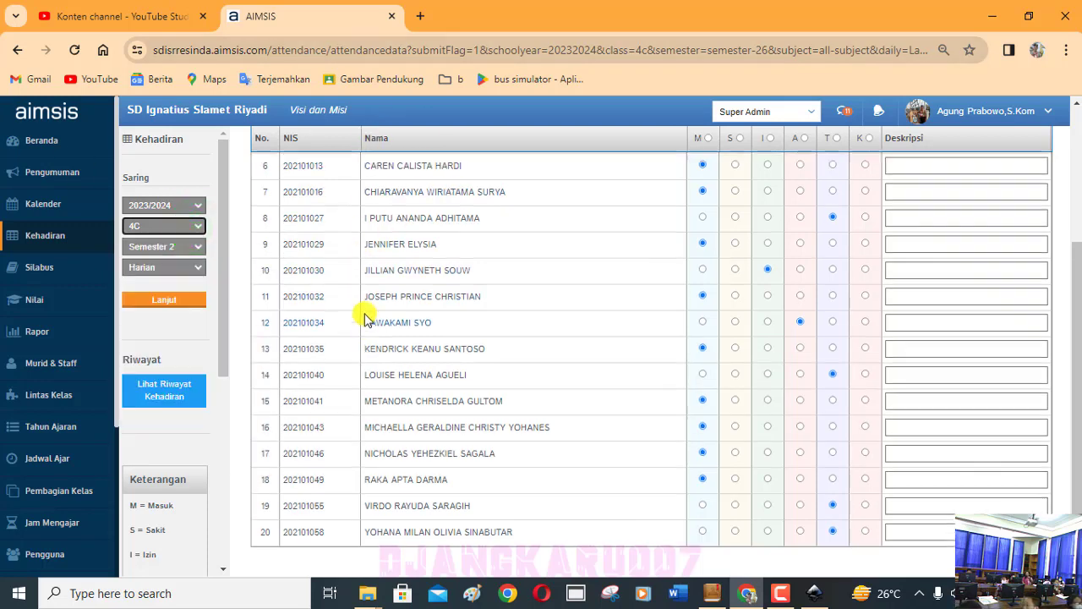
pyautogui.click(968, 602)
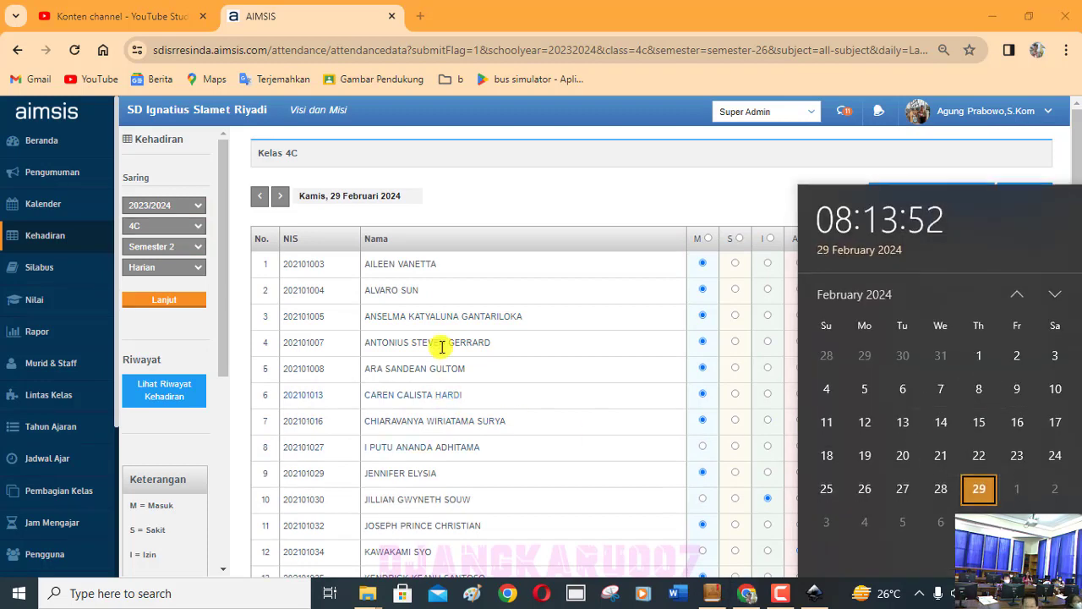
pyautogui.click(261, 197)
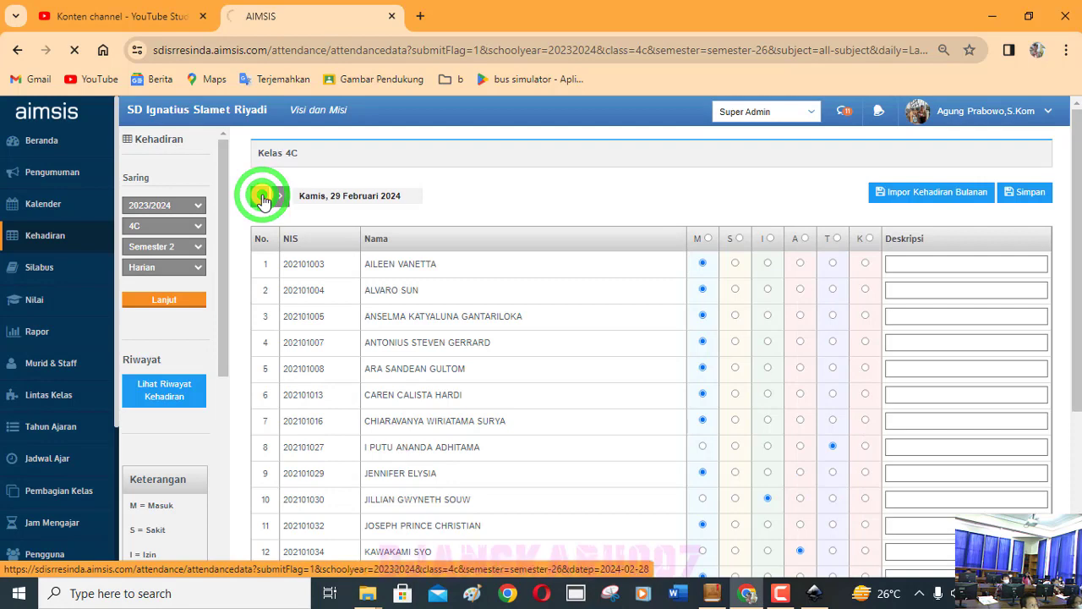
pyautogui.click(262, 197)
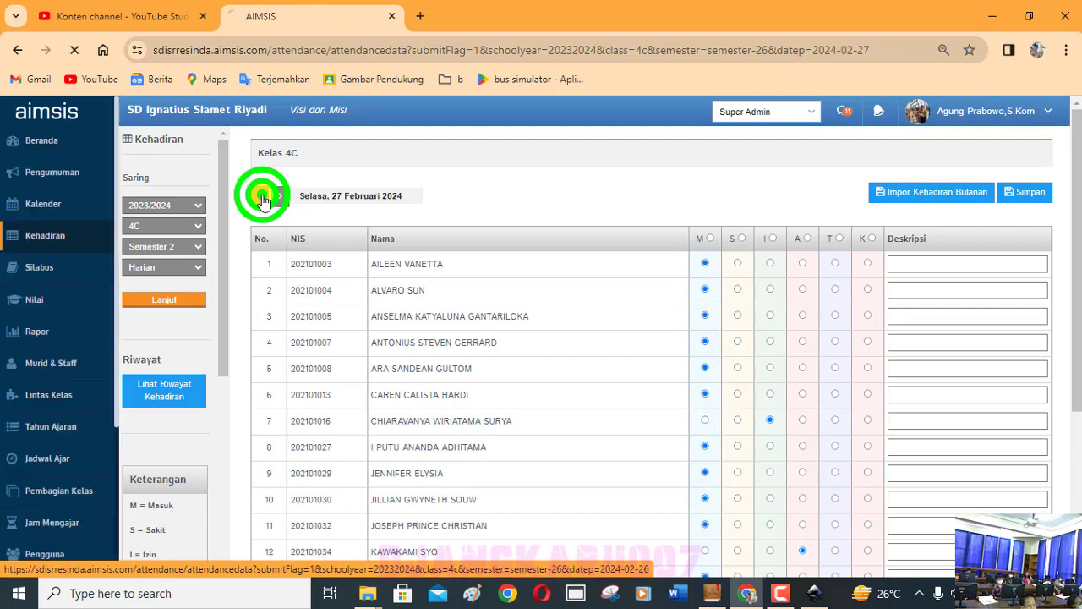
pyautogui.click(262, 198)
pyautogui.click(262, 198)
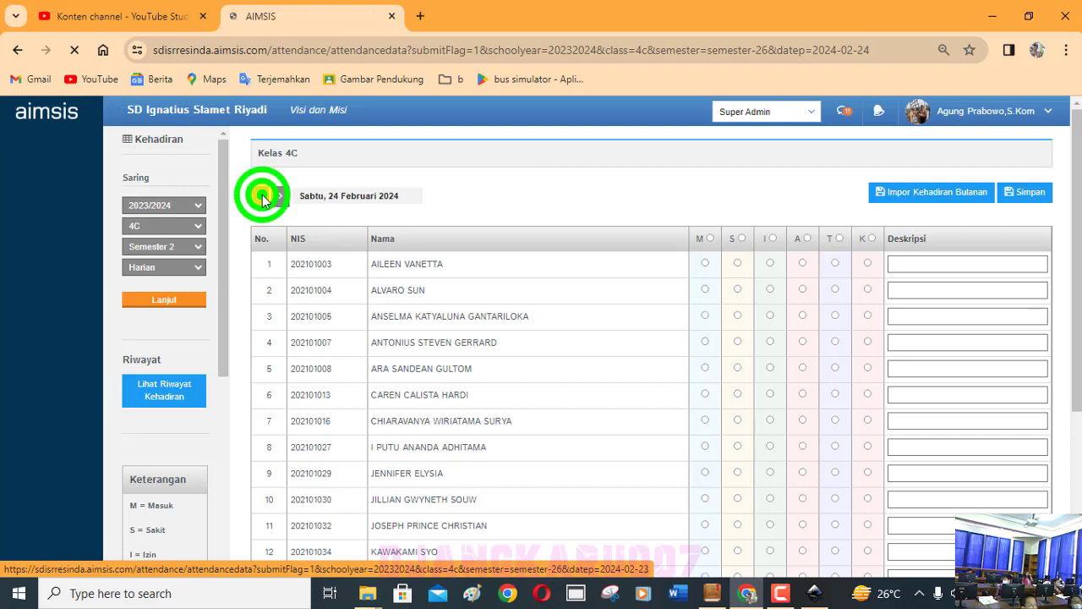
pyautogui.click(262, 198)
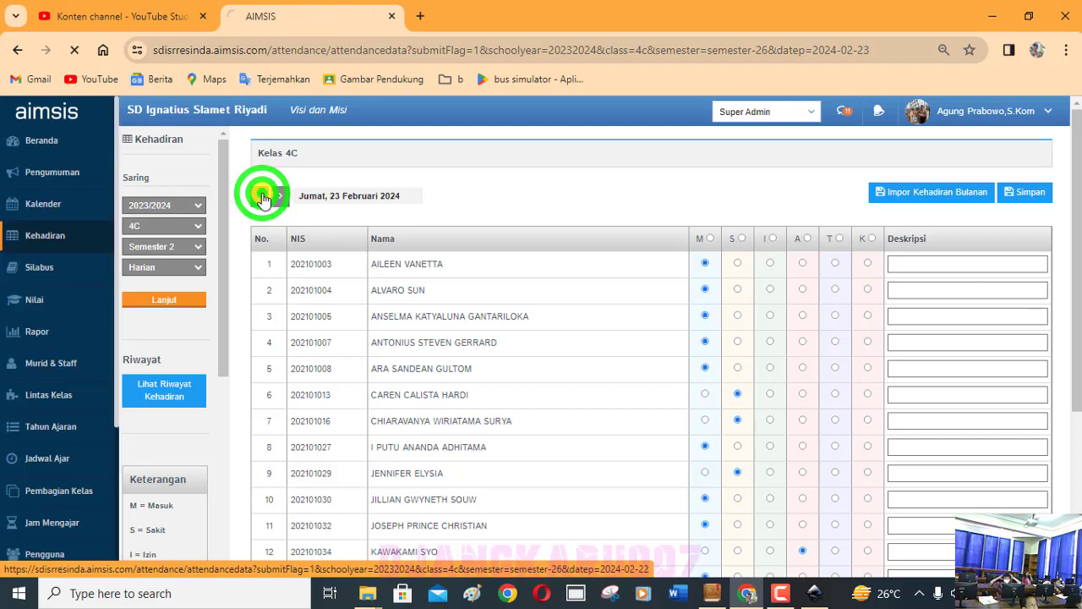
pyautogui.click(262, 198)
pyautogui.click(262, 198)
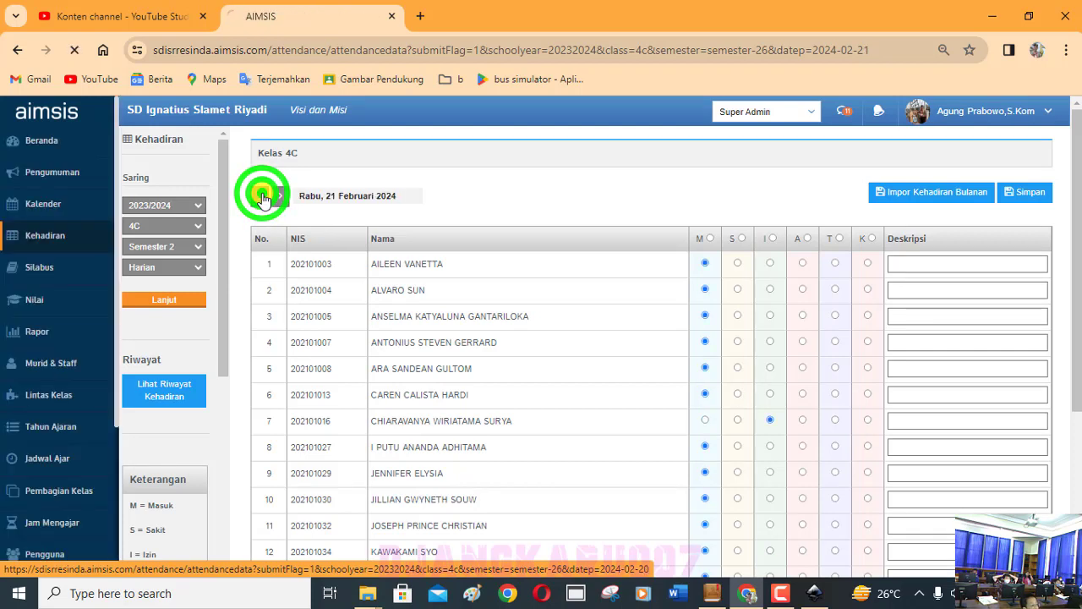
pyautogui.click(262, 198)
pyautogui.click(262, 197)
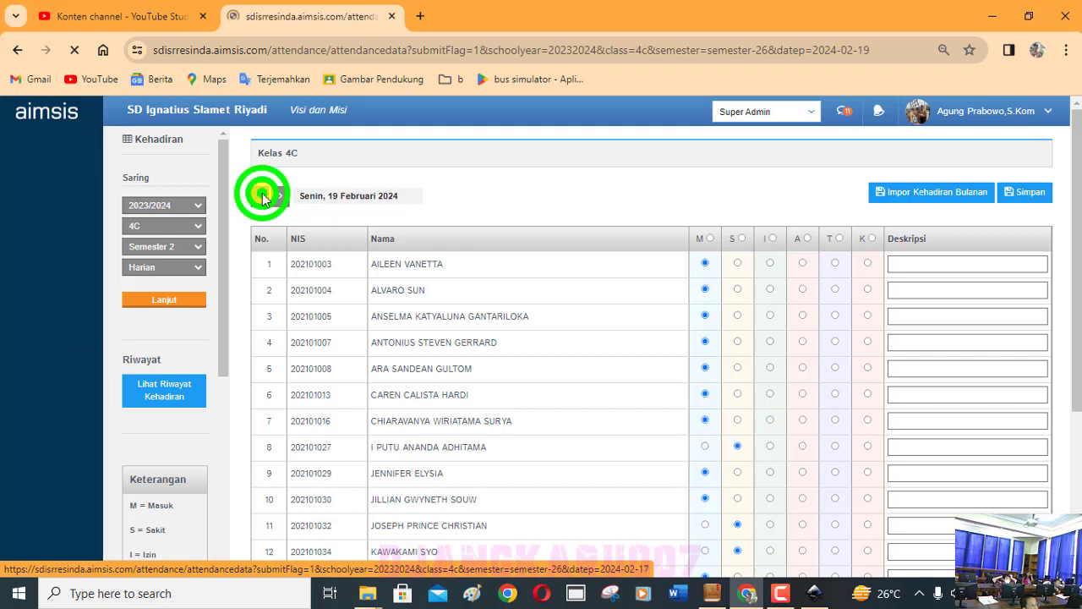
pyautogui.click(262, 198)
pyautogui.click(262, 198)
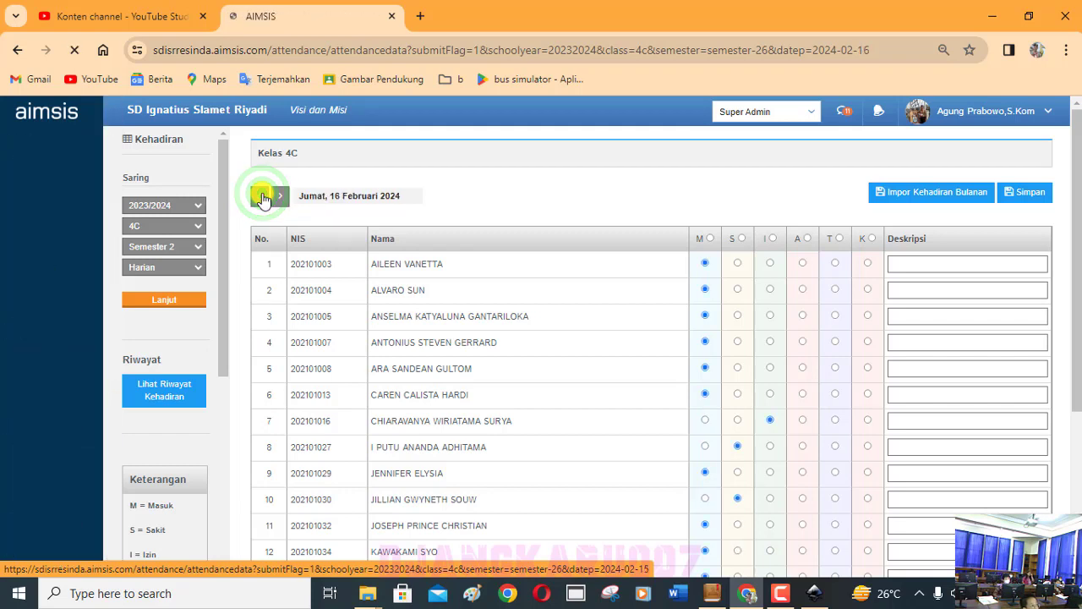
pyautogui.click(263, 198)
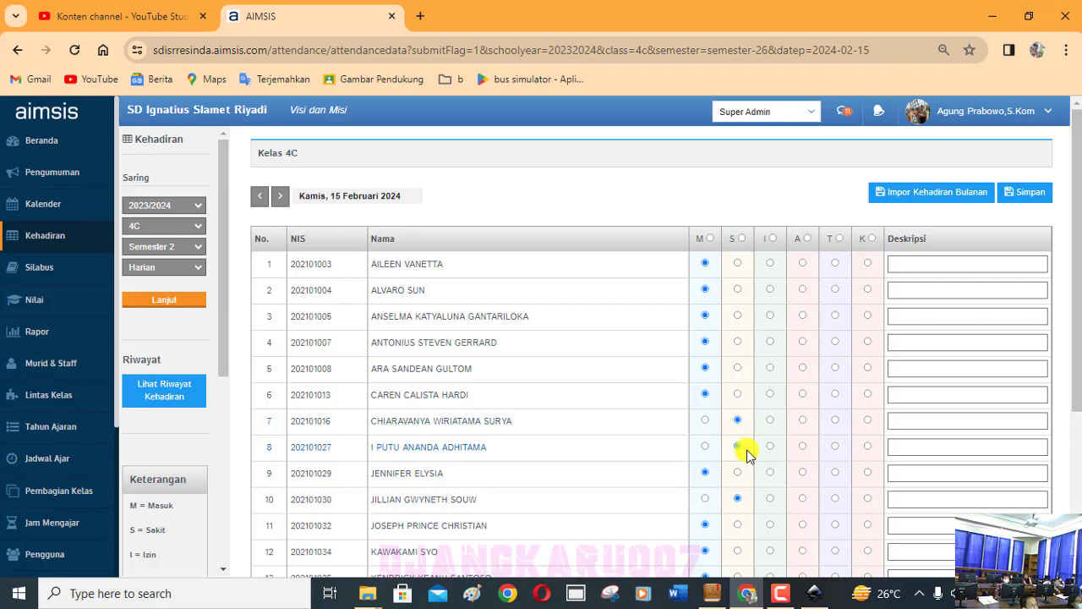
# Review the 15 February attendance table, then minimise Chrome to reveal Inkscape.
pyautogui.scroll(-2, 746, 454)
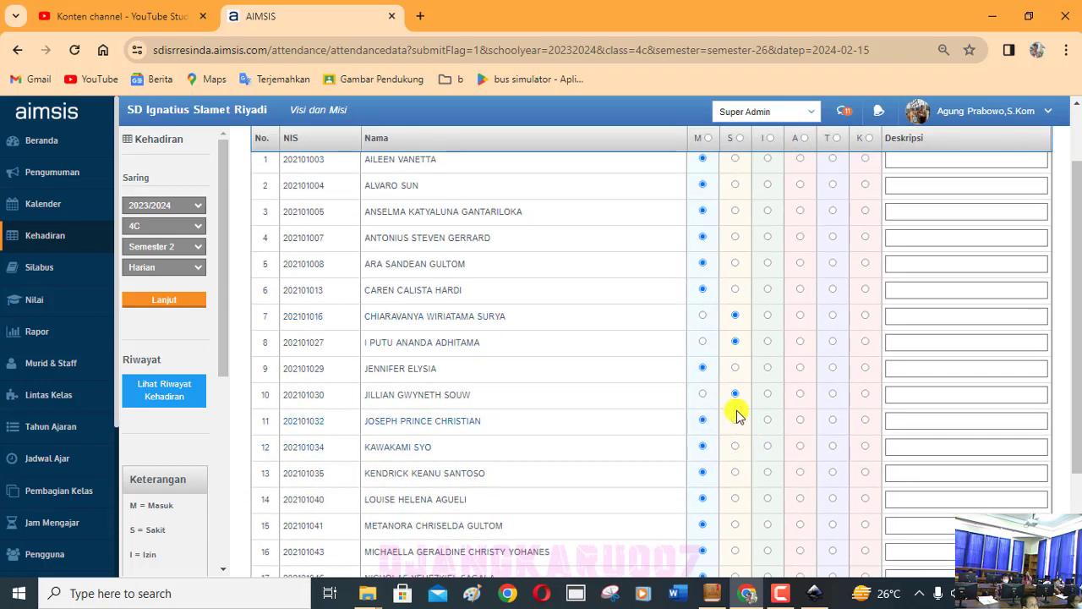
pyautogui.scroll(-3, 737, 411)
pyautogui.scroll(5, 736, 411)
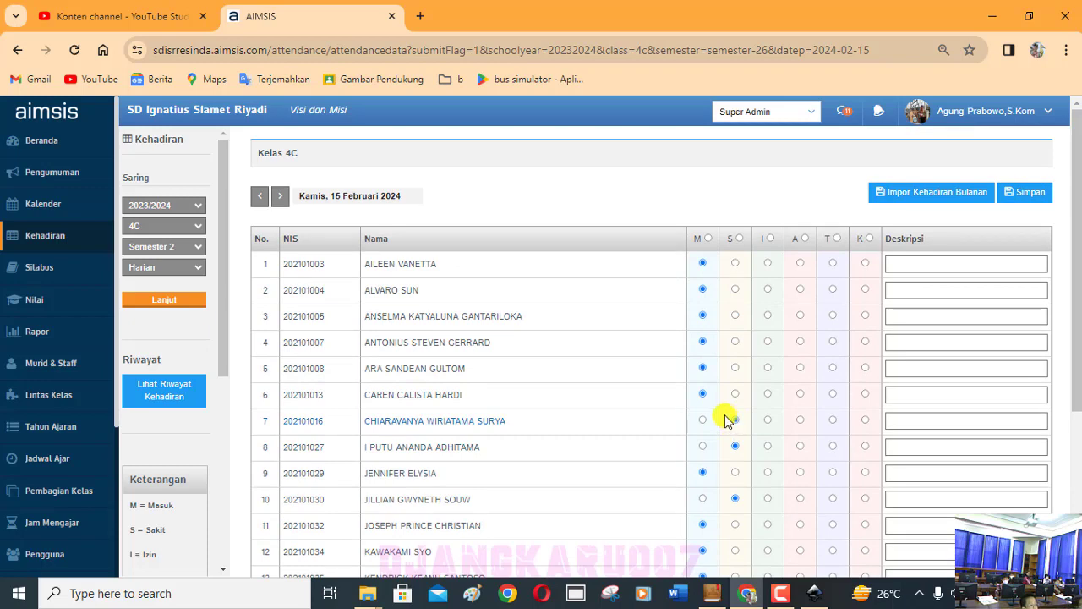
pyautogui.click(996, 12)
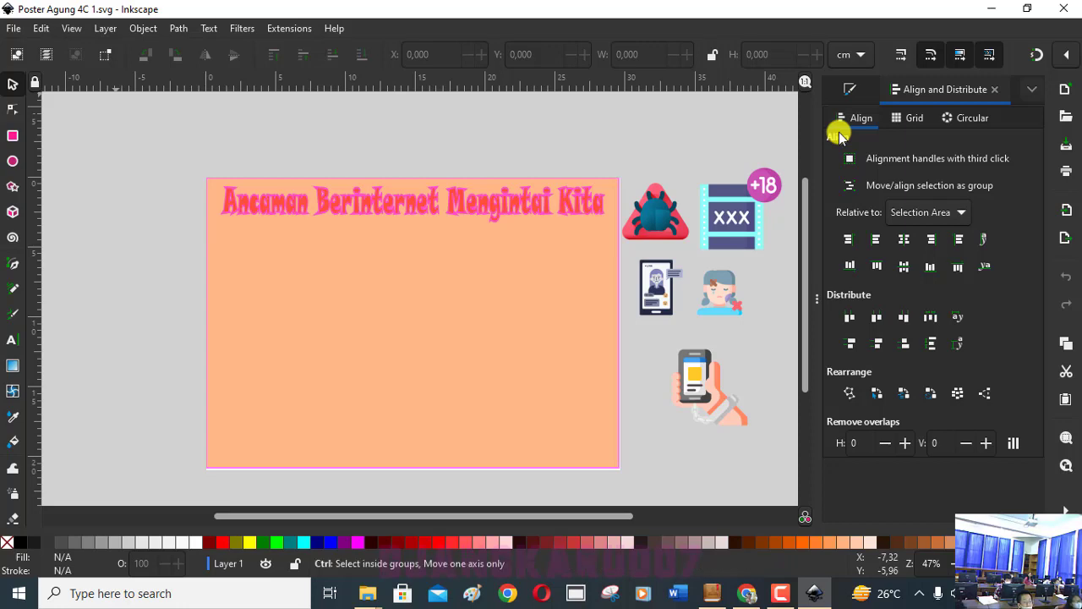
# Create the blank New document 2 with the File menu's New command.
pyautogui.click(12, 32)
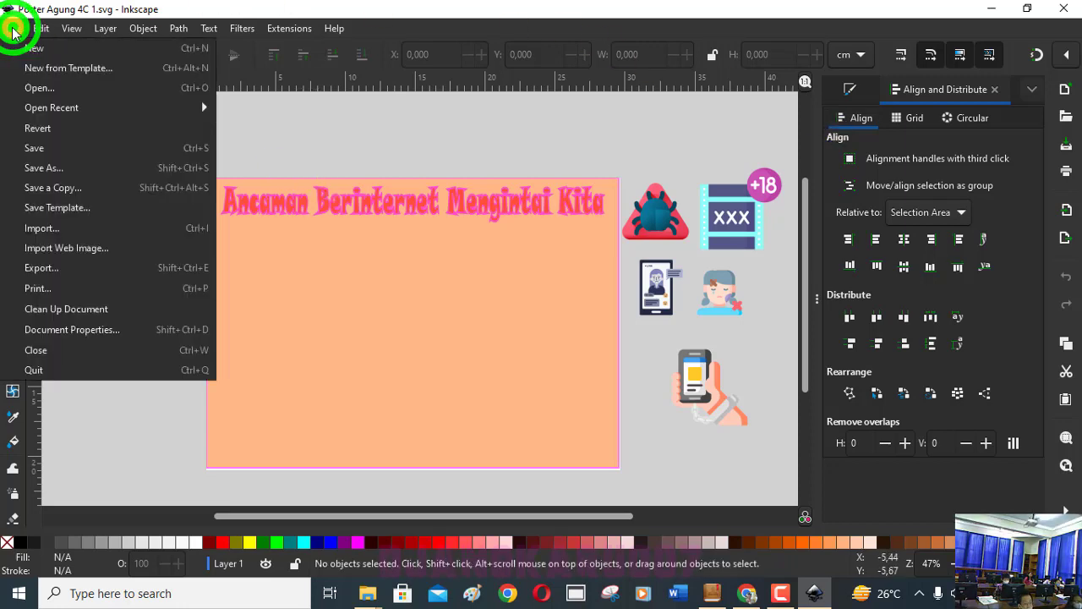
pyautogui.click(524, 151)
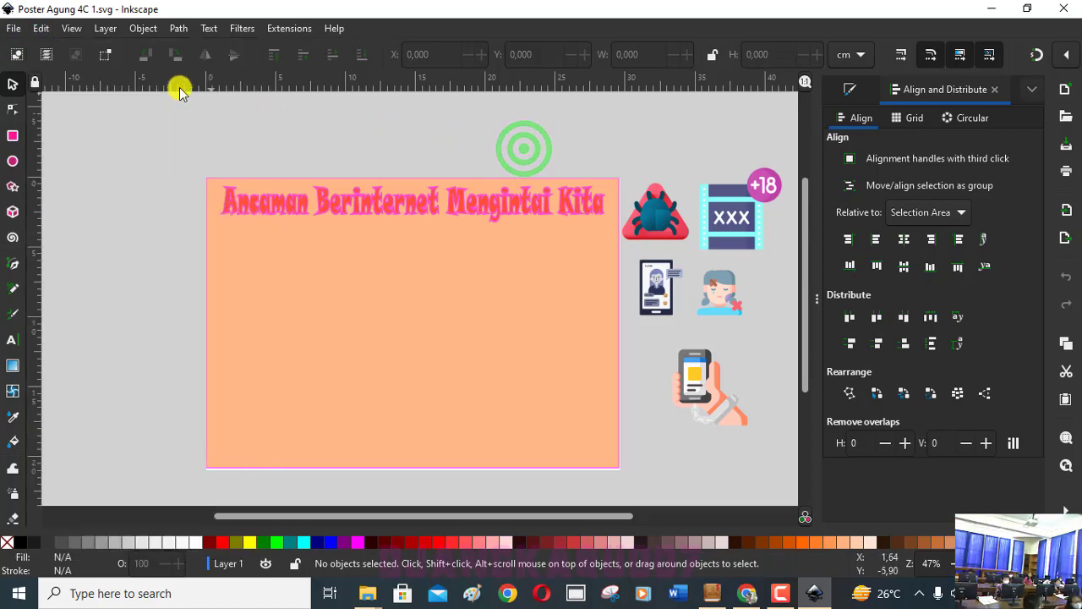
pyautogui.click(13, 28)
pyautogui.click(19, 41)
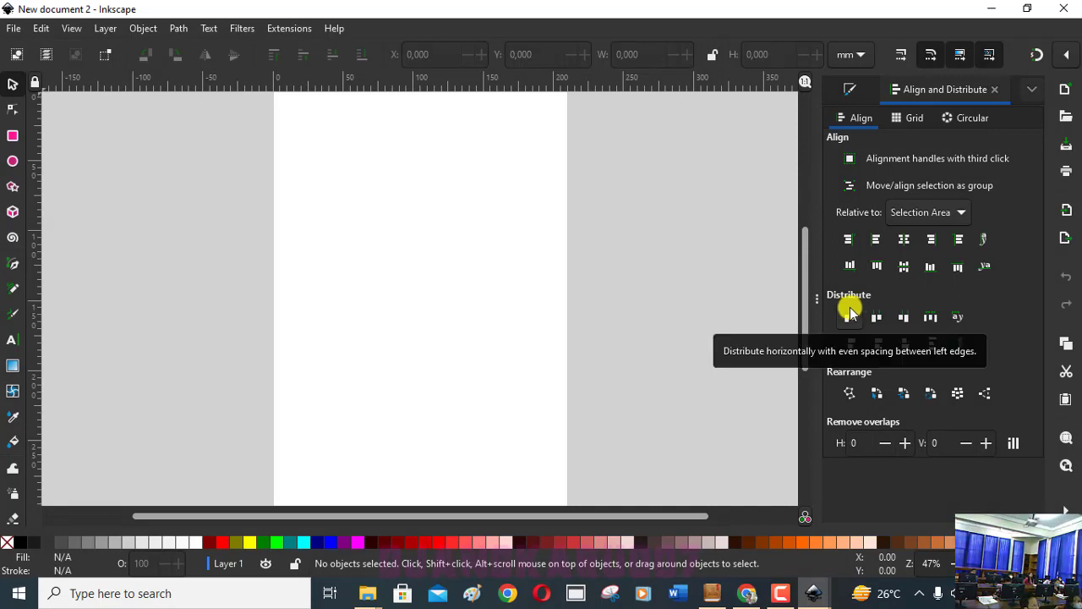
# Switch the A4 page to landscape, 297 × 210 mm, keeping millimetres as the page unit.
pyautogui.click(804, 322)
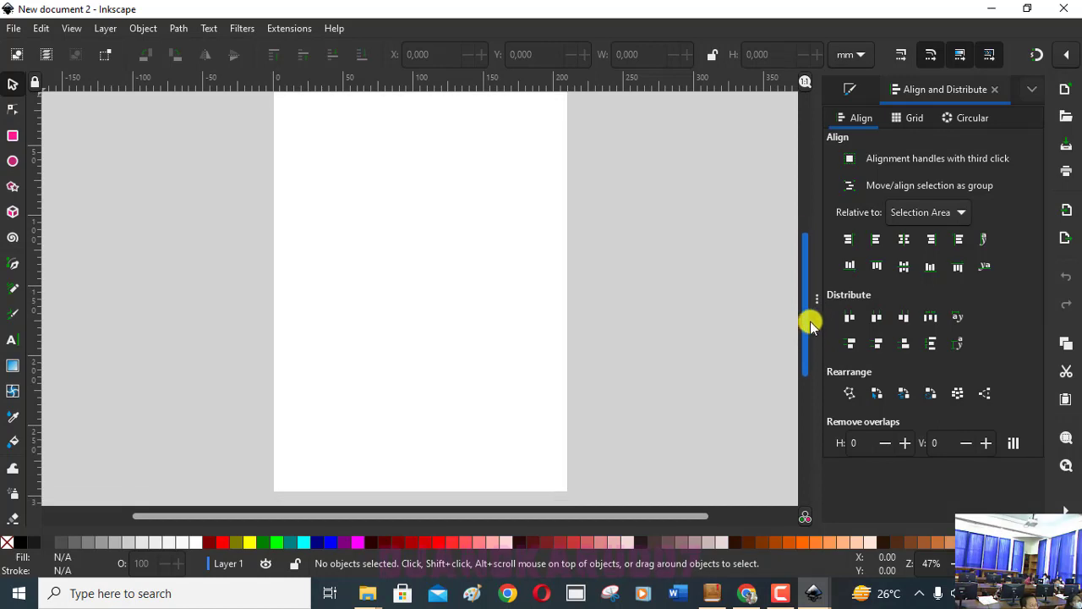
pyautogui.scroll(1, 810, 323)
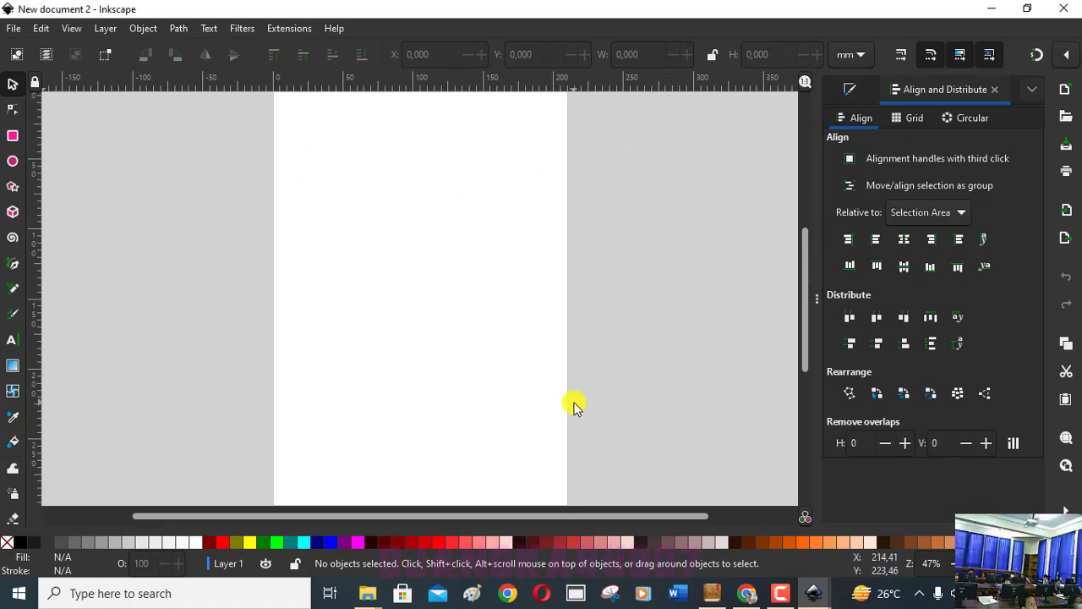
pyautogui.click(12, 31)
pyautogui.moveTo(41, 28)
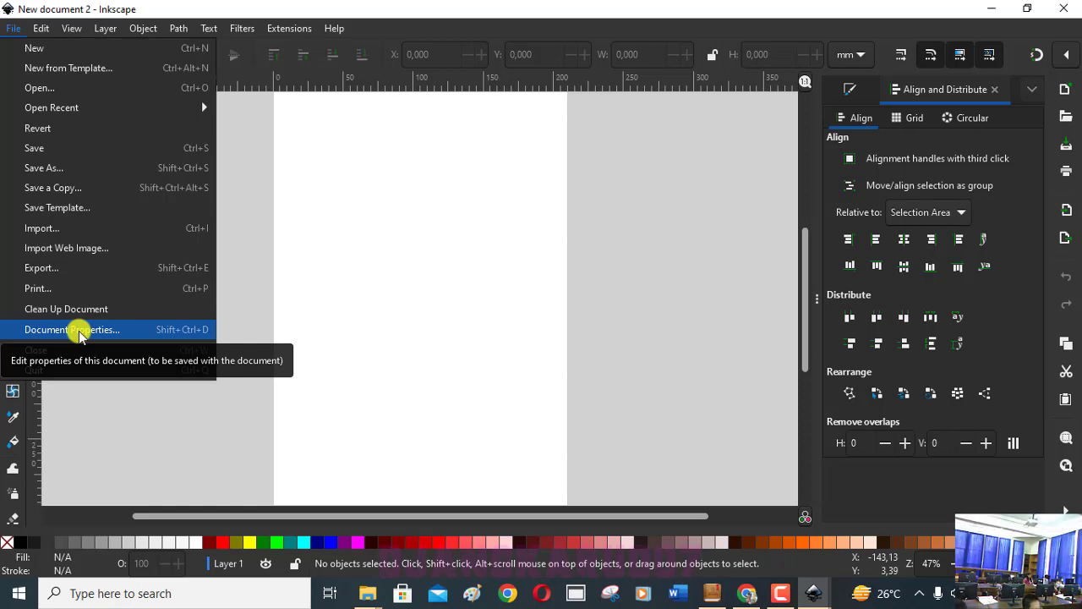
pyautogui.click(79, 333)
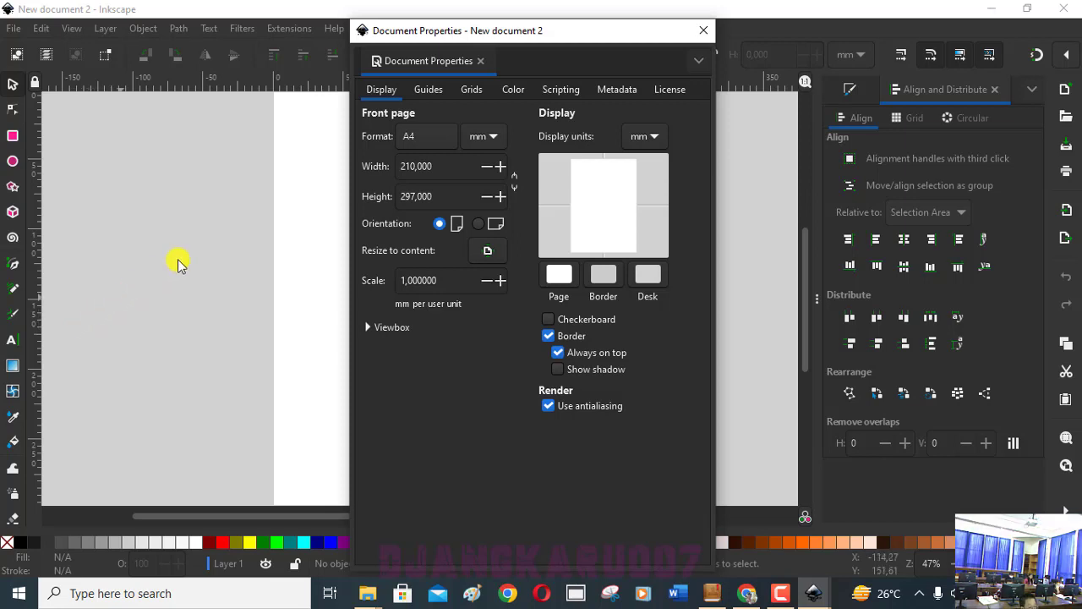
pyautogui.click(487, 136)
pyautogui.click(488, 137)
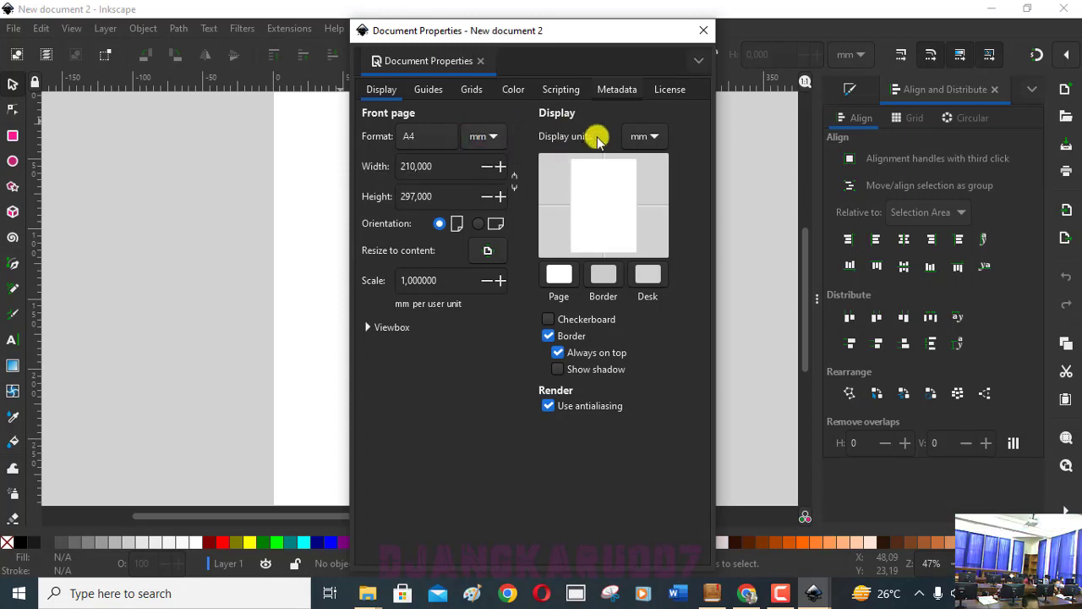
pyautogui.click(648, 137)
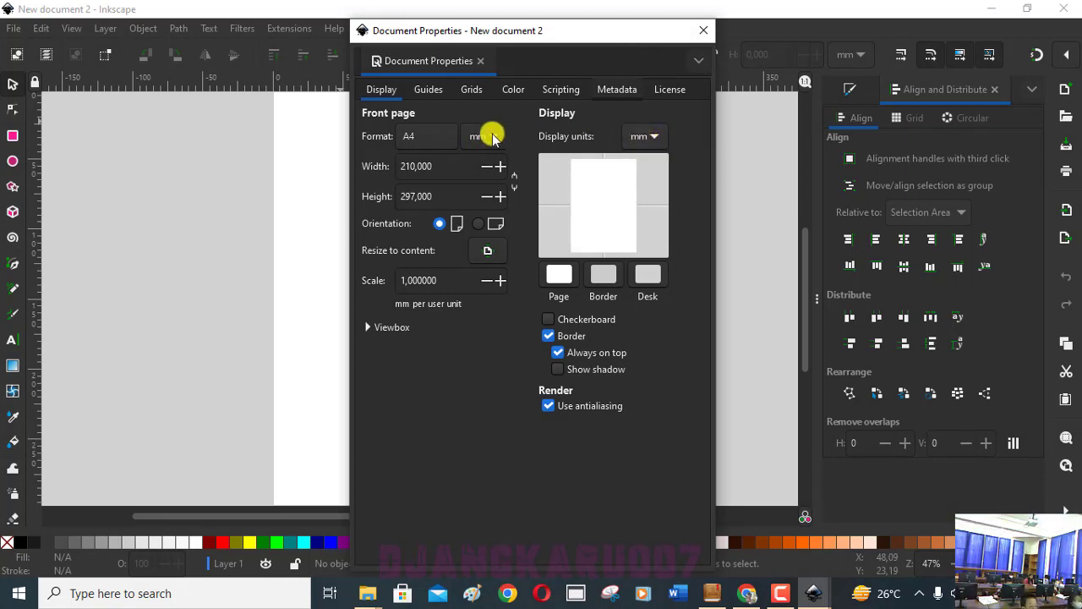
pyautogui.click(482, 226)
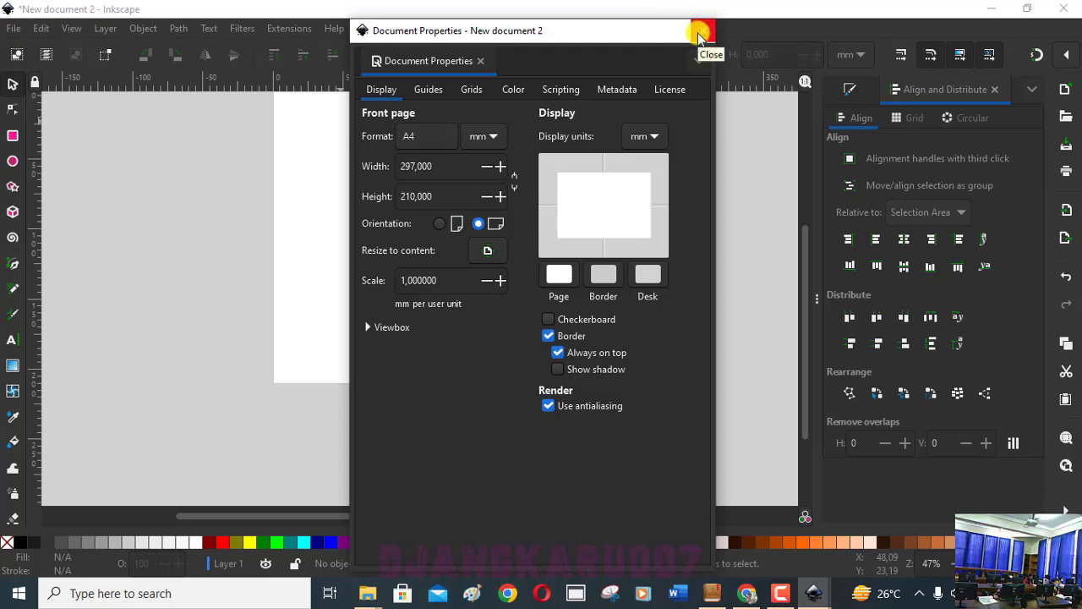
pyautogui.click(699, 33)
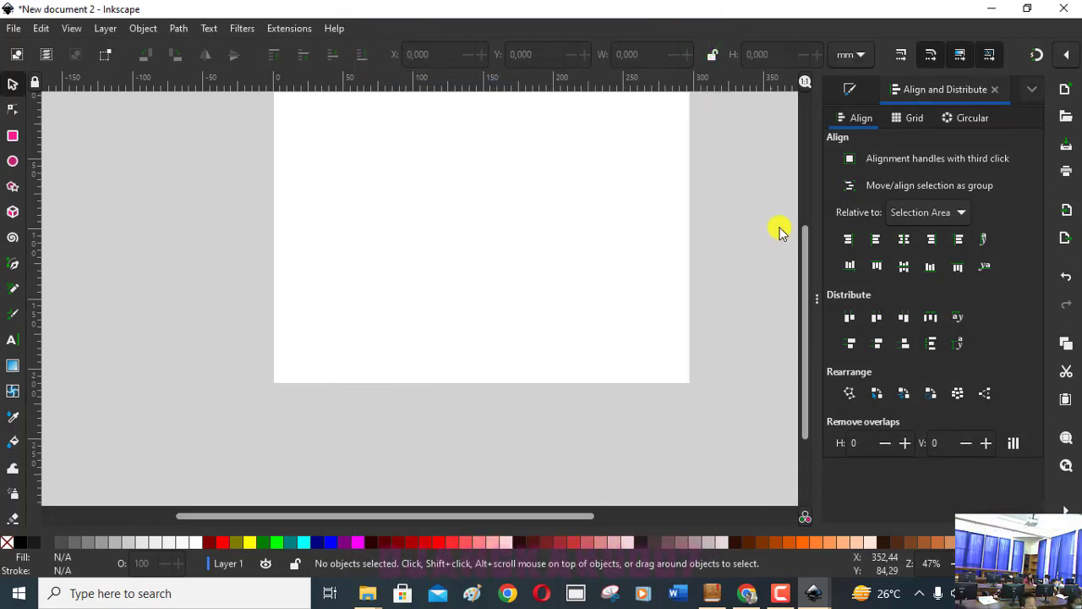
# Zoom the canvas from 47% to about 62% so the landscape page fills the view.
pyautogui.moveTo(805, 314); pyautogui.dragTo(804, 280)
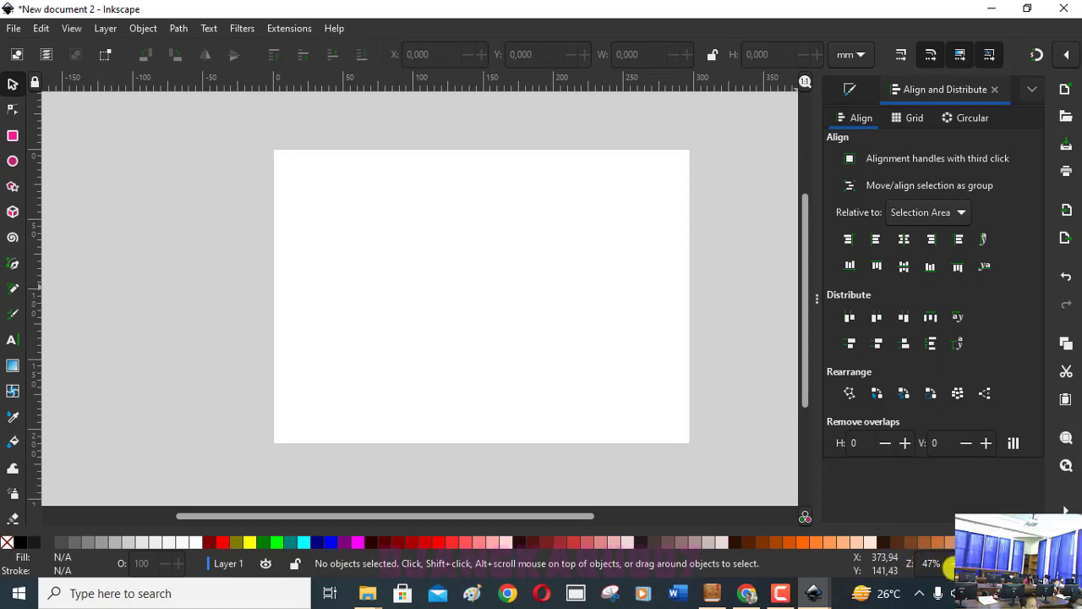
pyautogui.scroll(1, 950, 565)
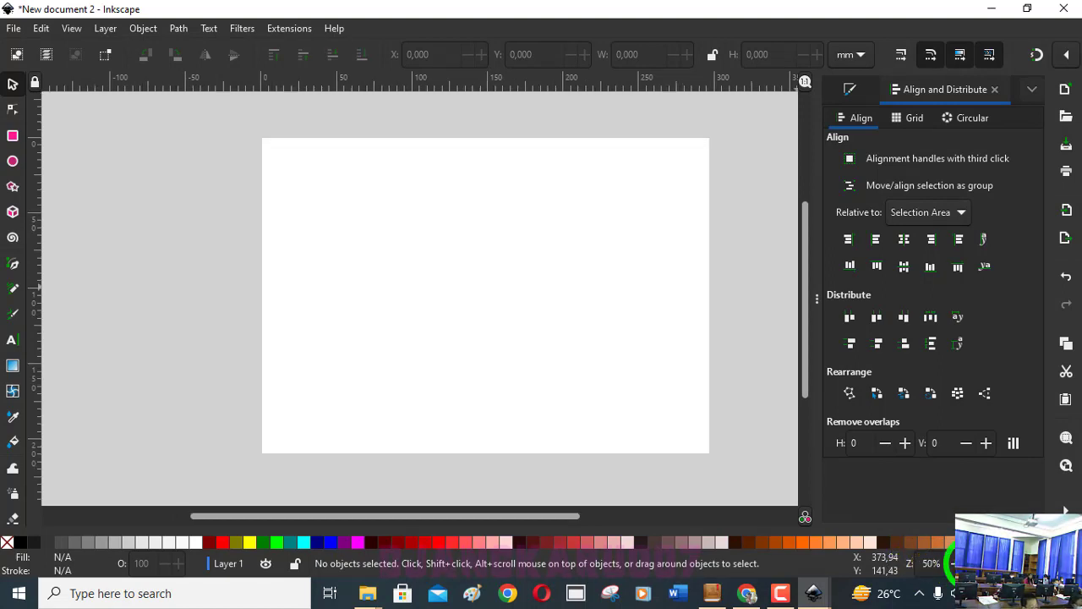
pyautogui.scroll(1, 950, 565)
pyautogui.scroll(1, 950, 564)
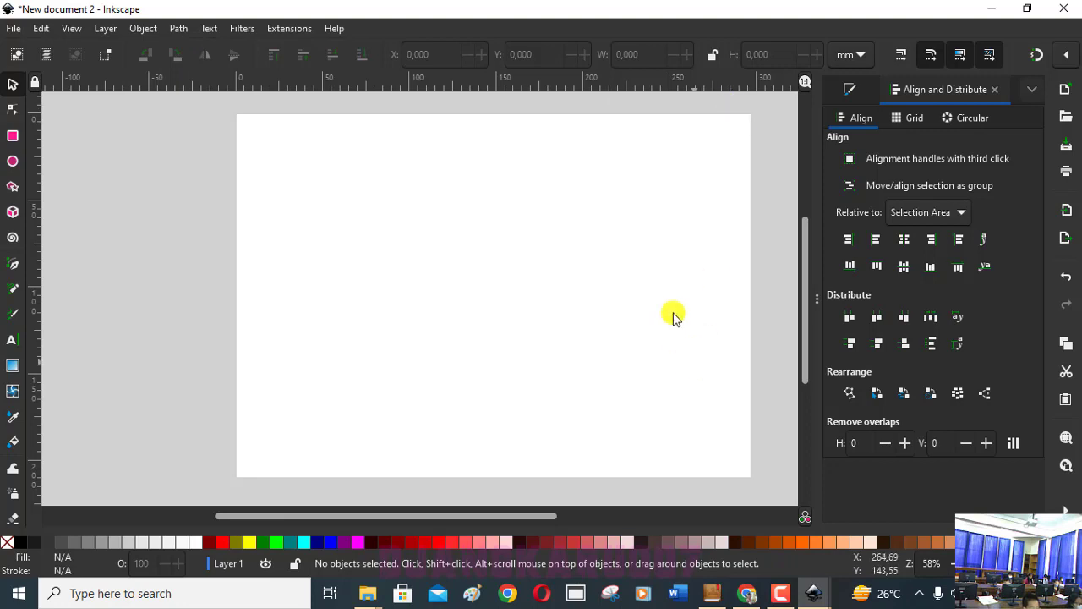
pyautogui.scroll(1, 950, 564)
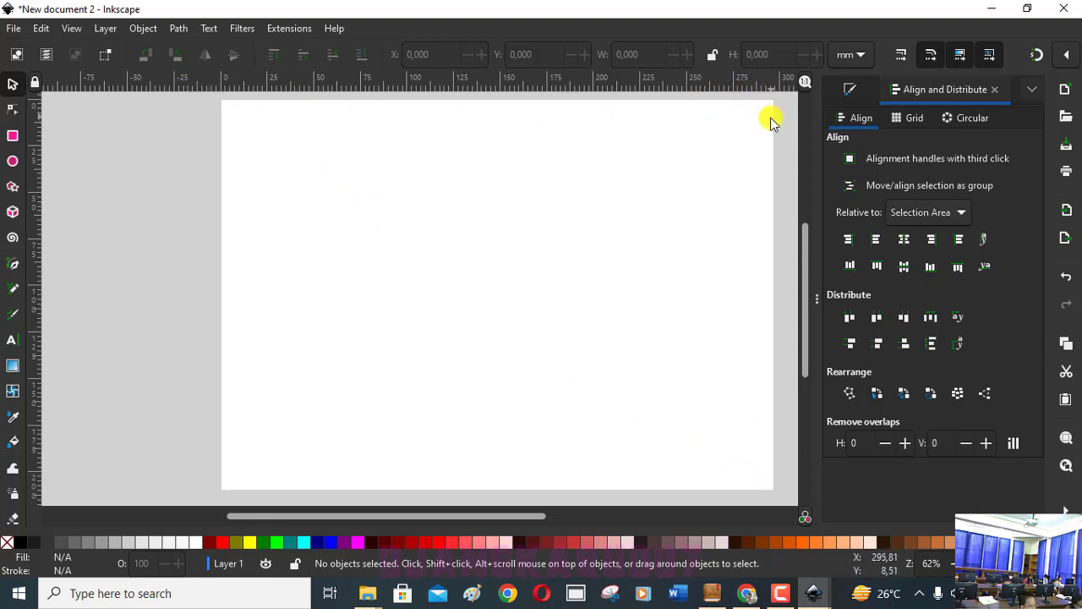
pyautogui.click(12, 138)
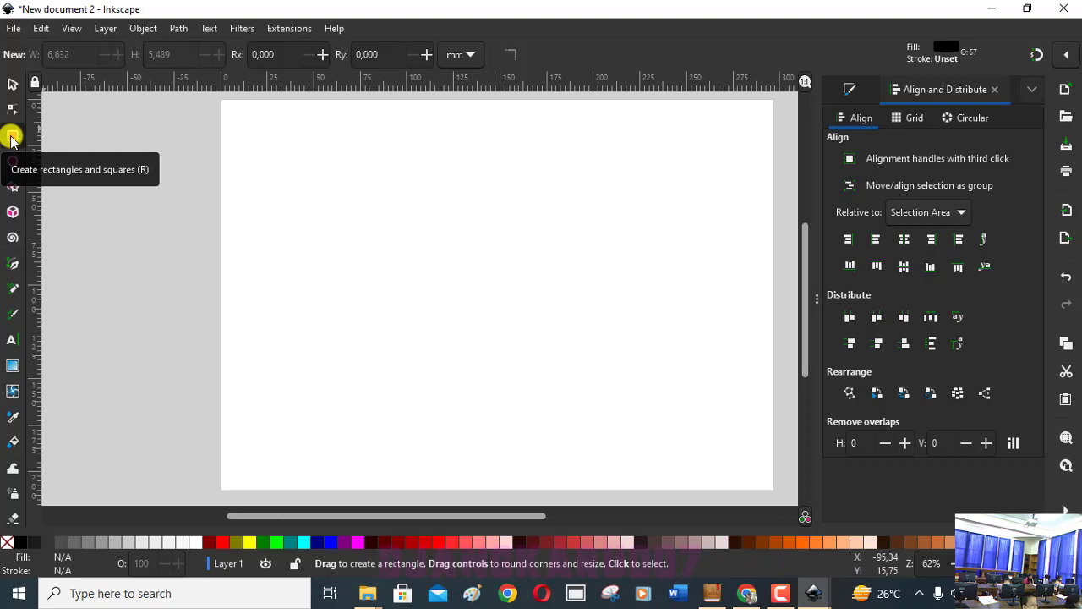
pyautogui.click(847, 91)
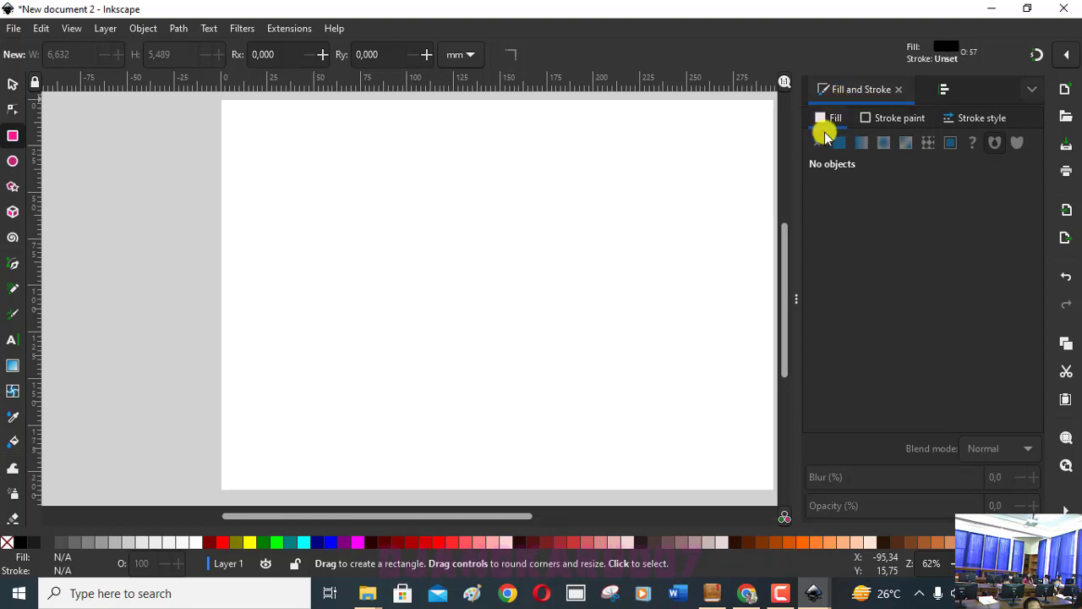
pyautogui.click(834, 120)
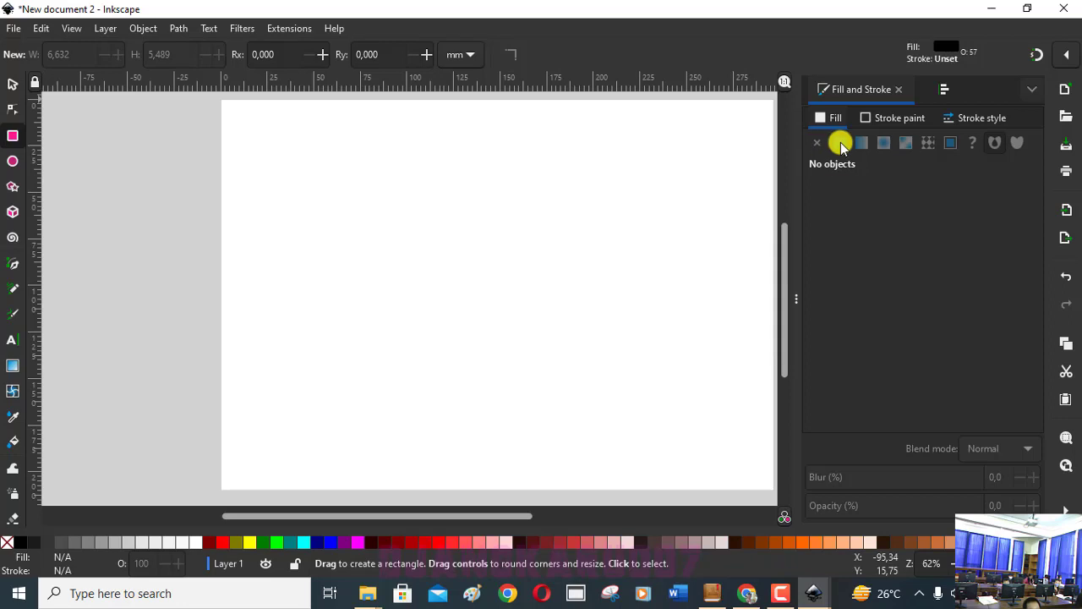
pyautogui.click(839, 142)
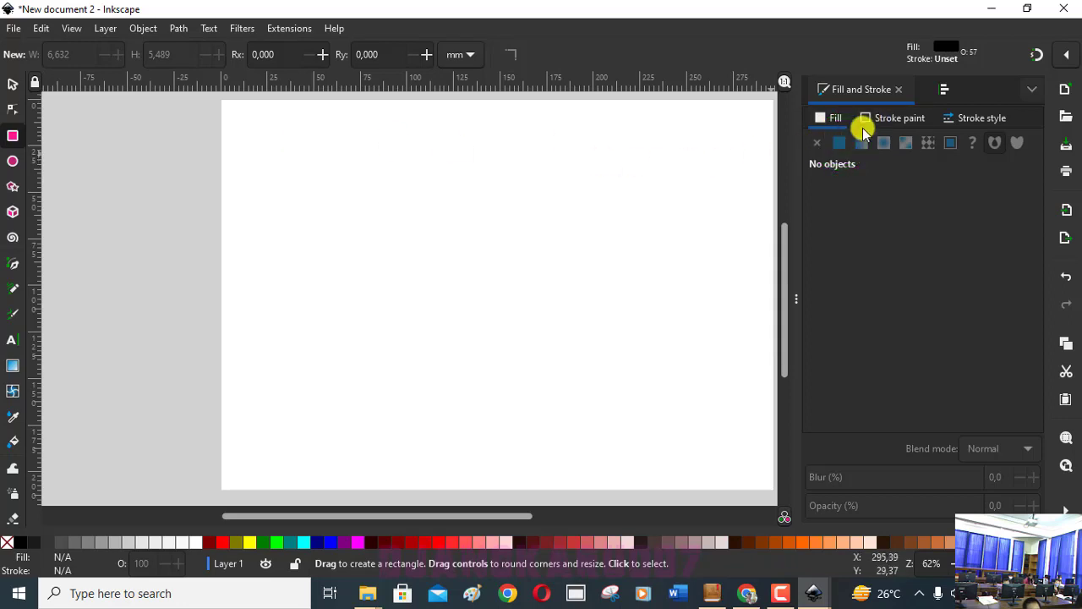
pyautogui.click(879, 123)
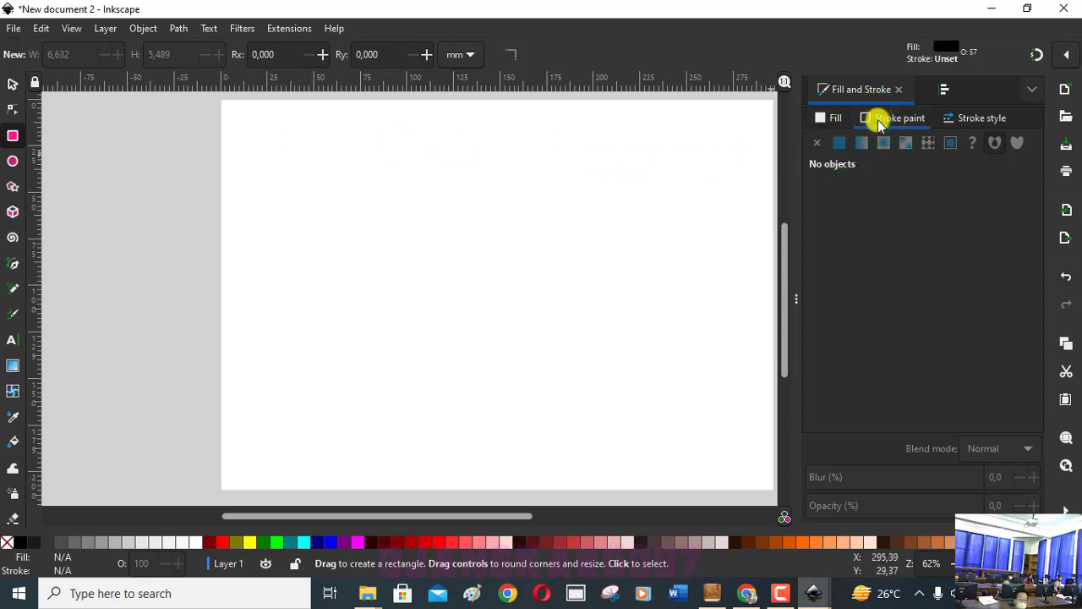
pyautogui.click(966, 123)
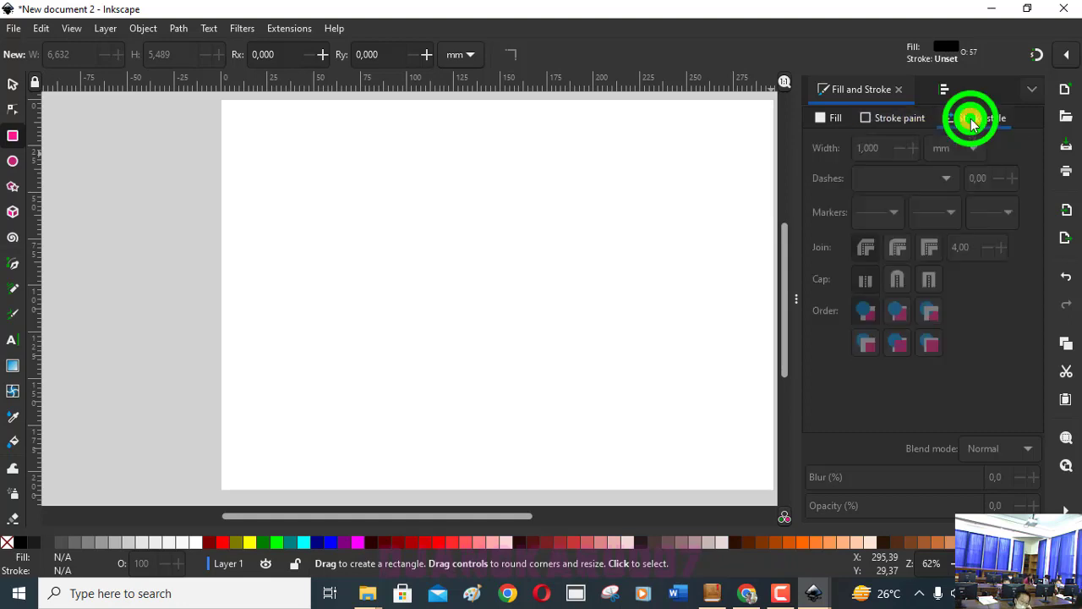
pyautogui.click(828, 118)
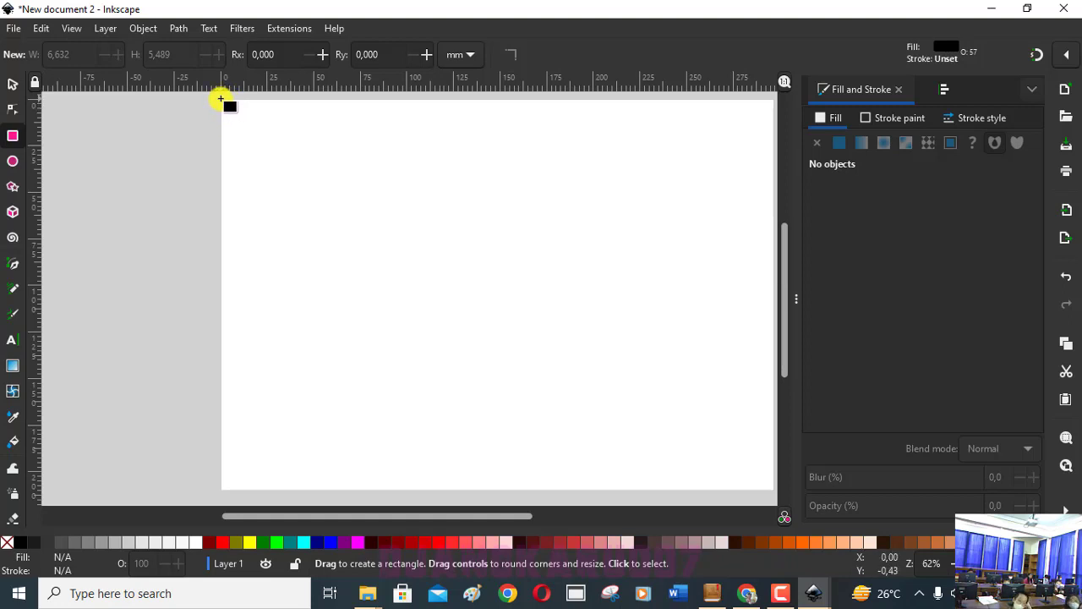
# Draw a rectangle from the page's top-left to bottom-right corner, about 296.7 × 209 mm.
pyautogui.moveTo(221, 101)
pyautogui.mouseDown()
pyautogui.moveTo(459, 338)
pyautogui.moveTo(750, 492)
pyautogui.moveTo(772, 489)
pyautogui.mouseUp()
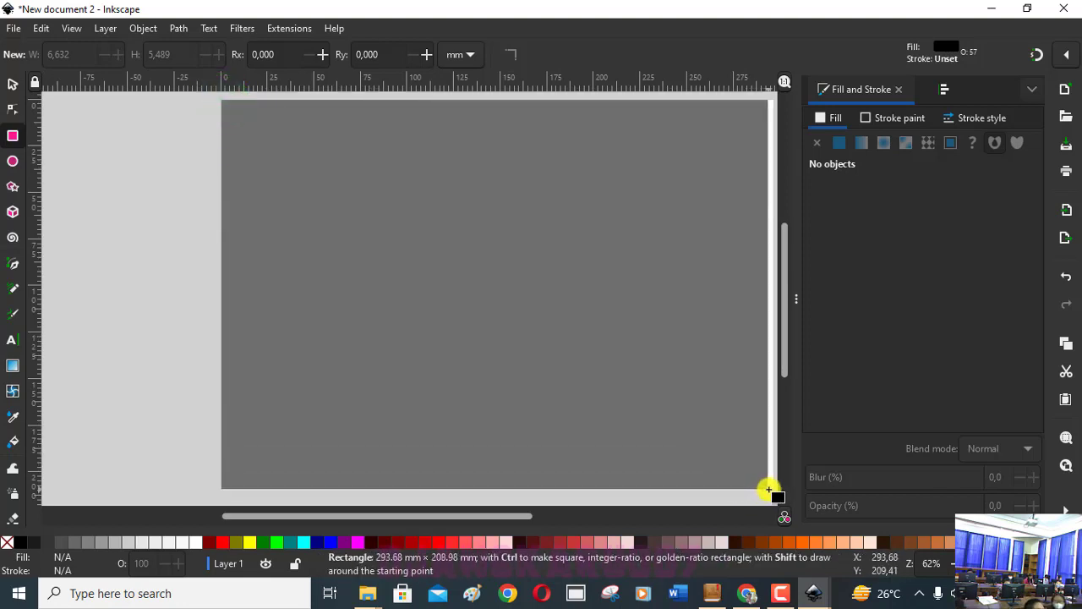
pyautogui.moveTo(773, 489); pyautogui.dragTo(774, 490)
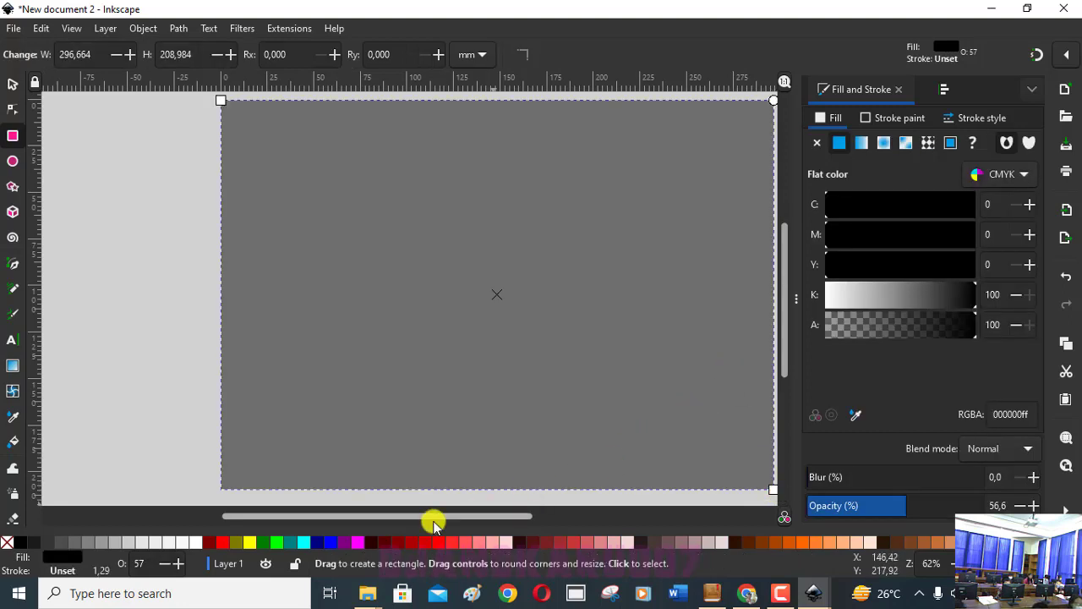
pyautogui.moveTo(432, 516); pyautogui.dragTo(459, 519)
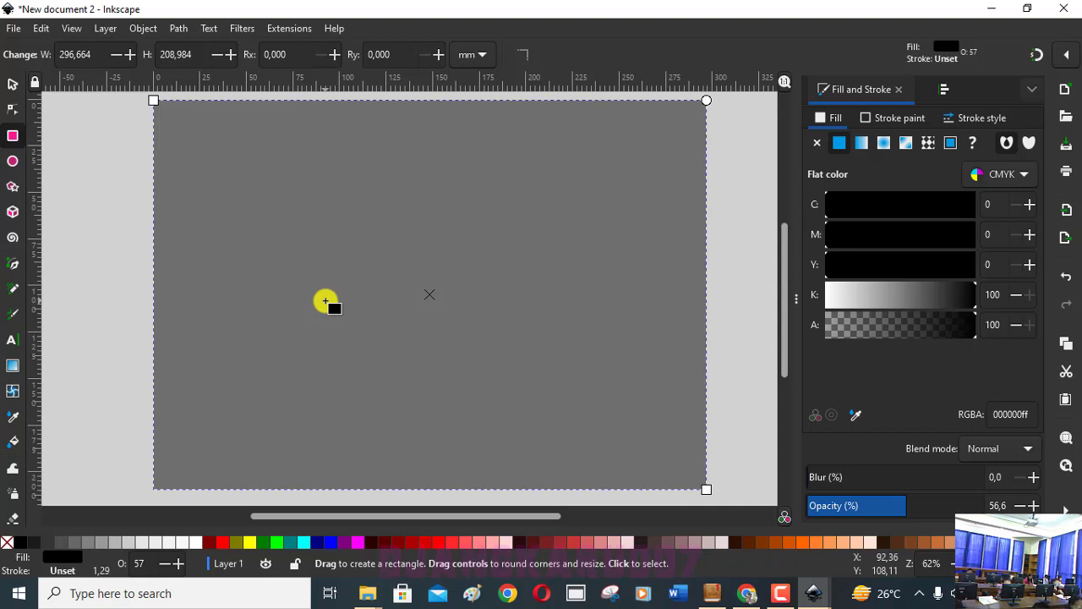
# Switch to the Selector tool so the page-sized rectangle shows its scale handles.
pyautogui.click(13, 84)
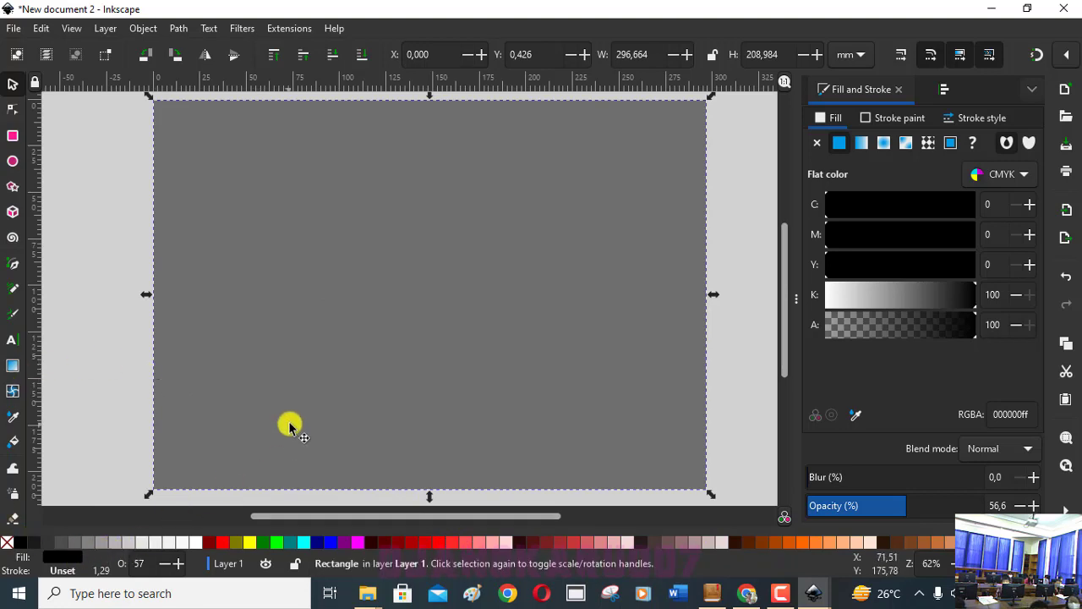
# Fill the page-sized rectangle with peach (d38d5f) from the palette, keeping about 56.6% opacity.
pyautogui.click(223, 542)
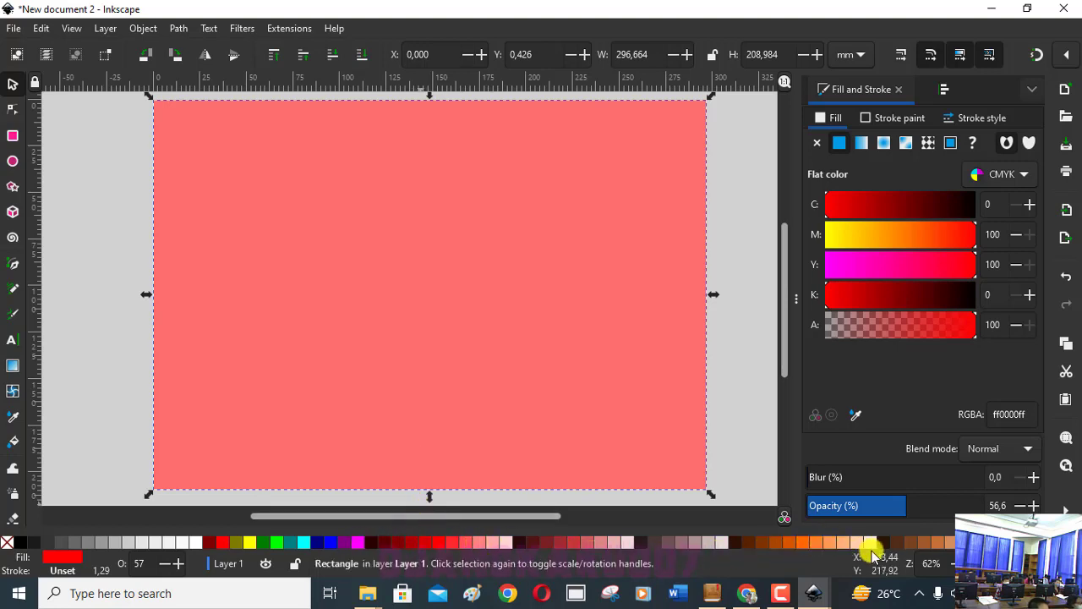
pyautogui.rightClick(952, 547)
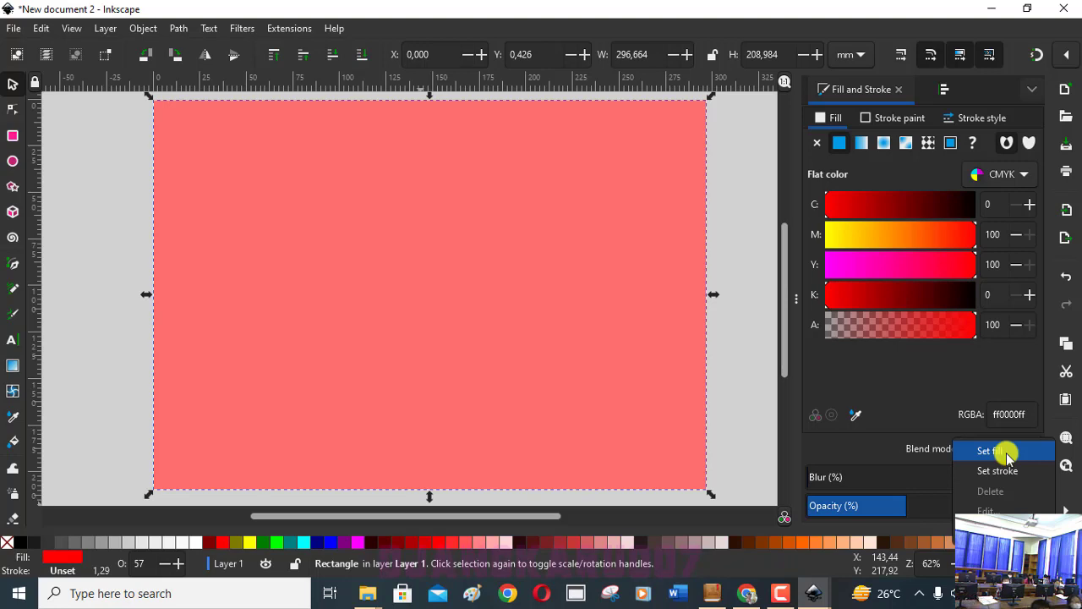
pyautogui.click(1007, 453)
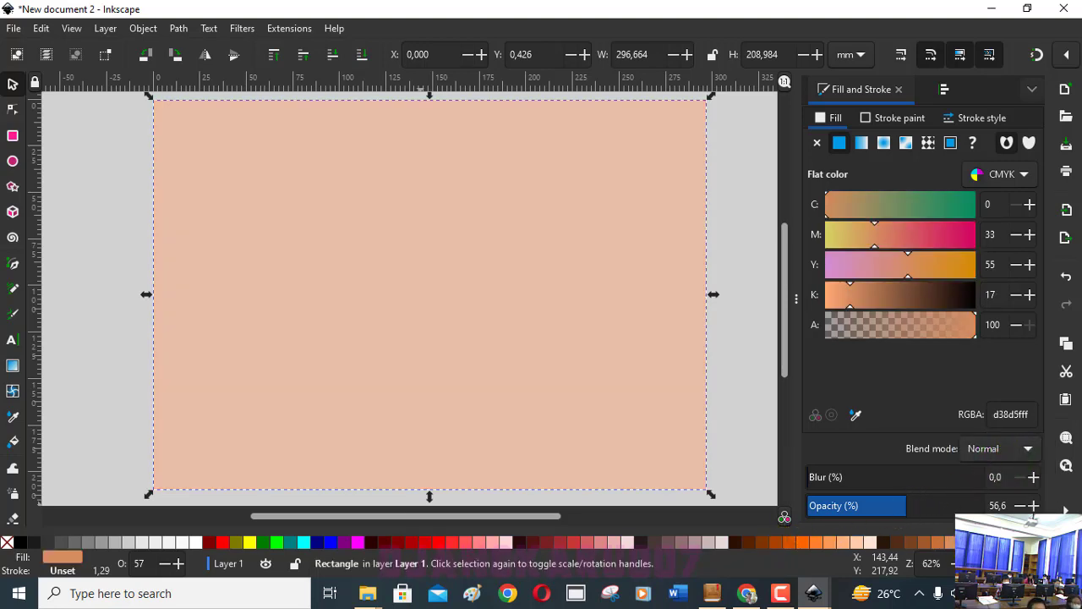
pyautogui.rightClick(952, 542)
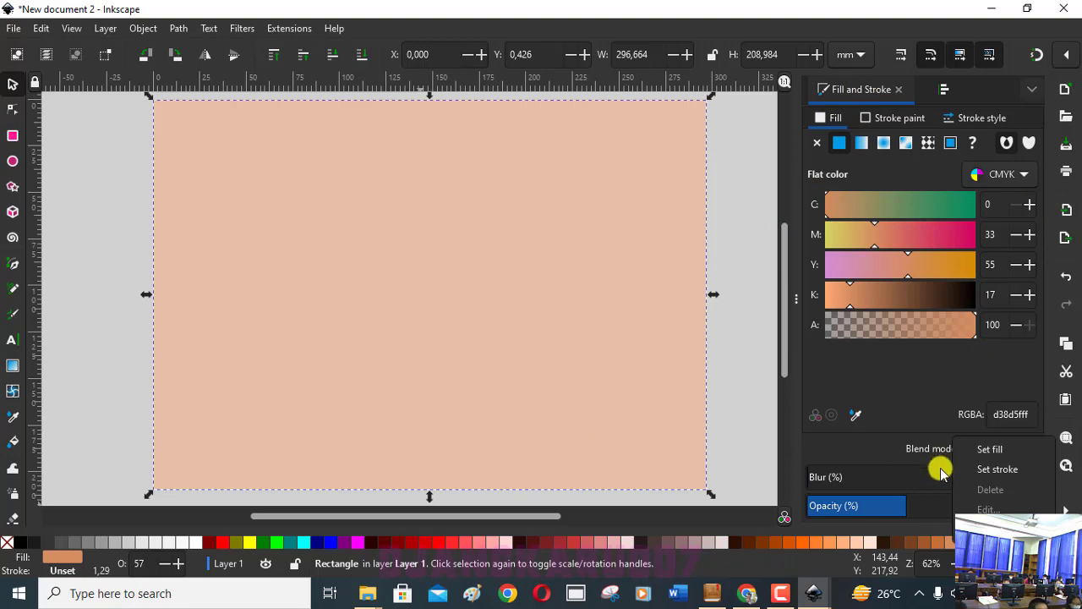
pyautogui.click(805, 562)
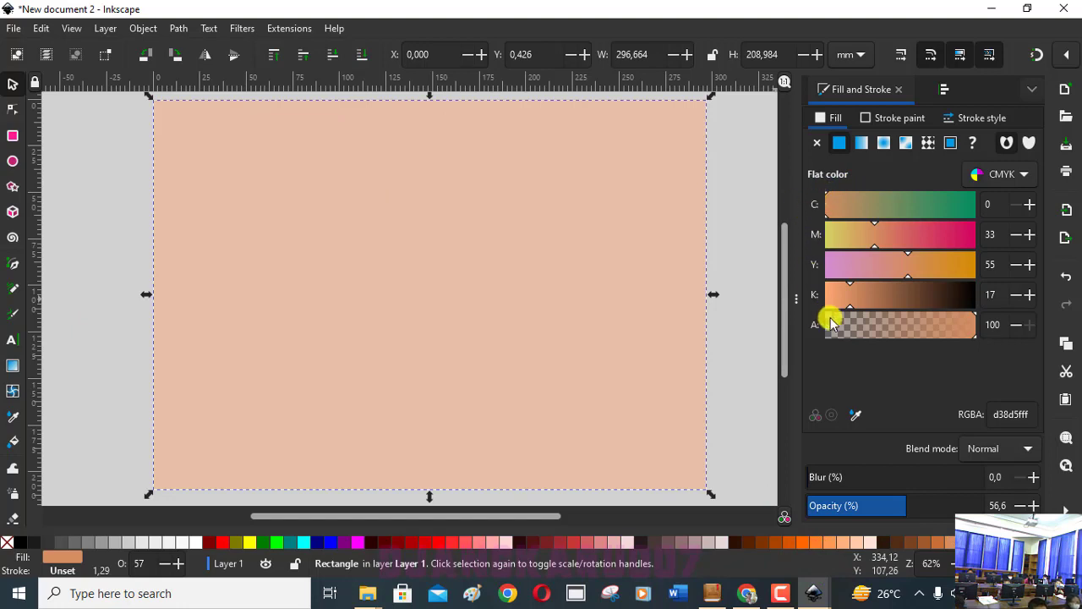
pyautogui.click(971, 338)
pyautogui.moveTo(970, 338)
pyautogui.mouseDown()
pyautogui.moveTo(818, 338)
pyautogui.moveTo(986, 335)
pyautogui.mouseUp()
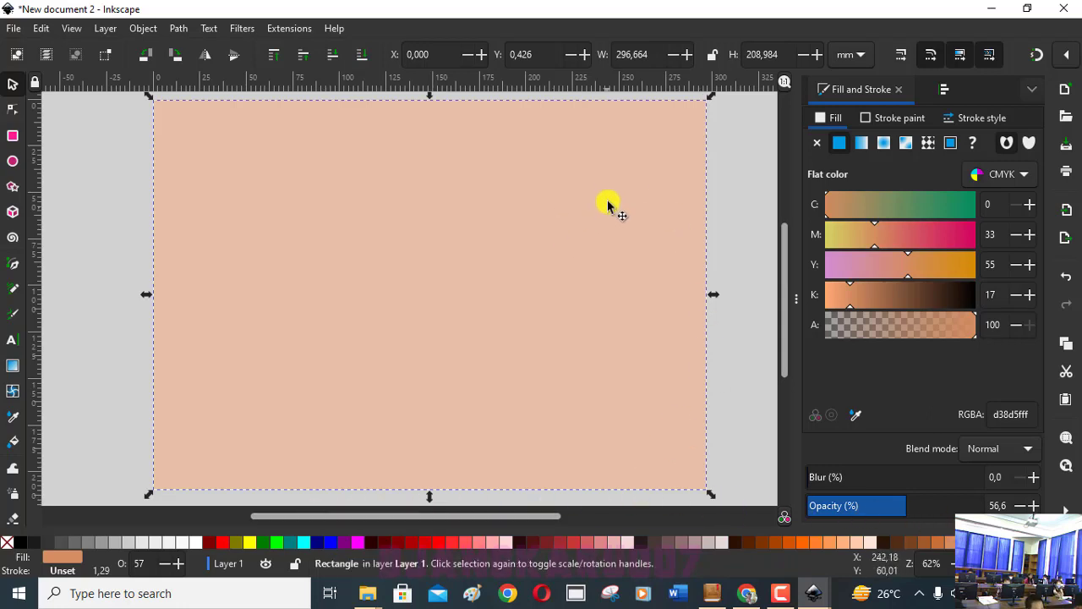
# Set the peach rectangle's stroke to black, giving it a 1.291 mm outline.
pyautogui.rightClick(22, 543)
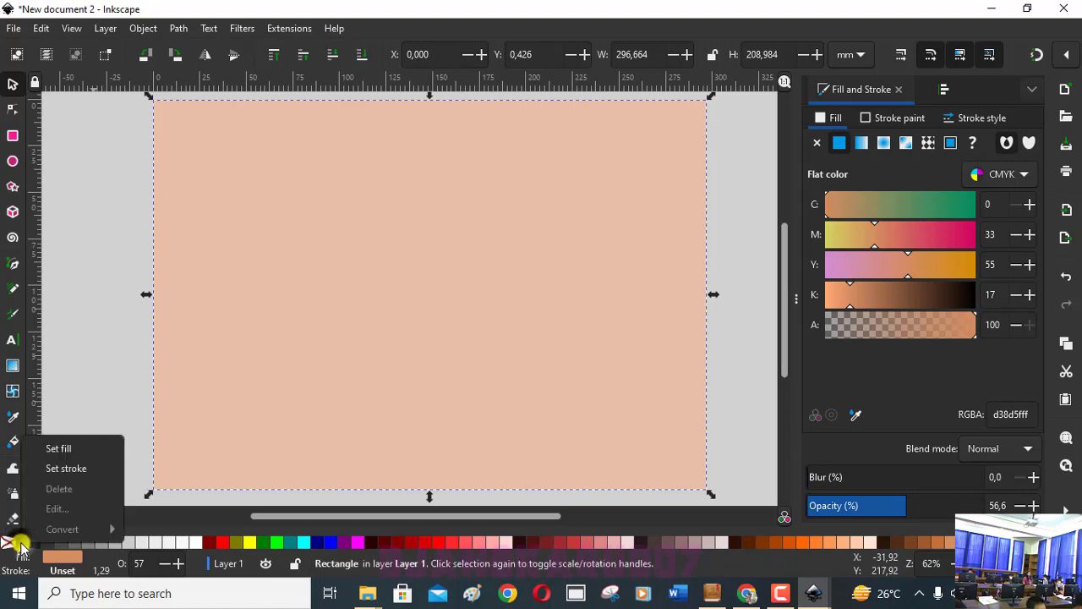
pyautogui.click(72, 470)
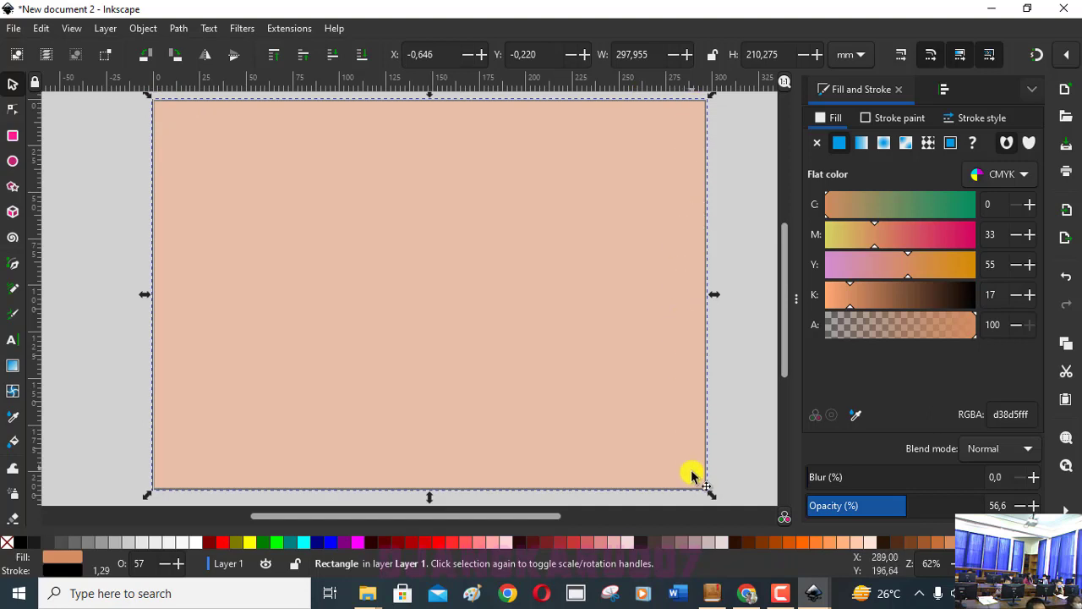
pyautogui.click(826, 117)
pyautogui.click(883, 118)
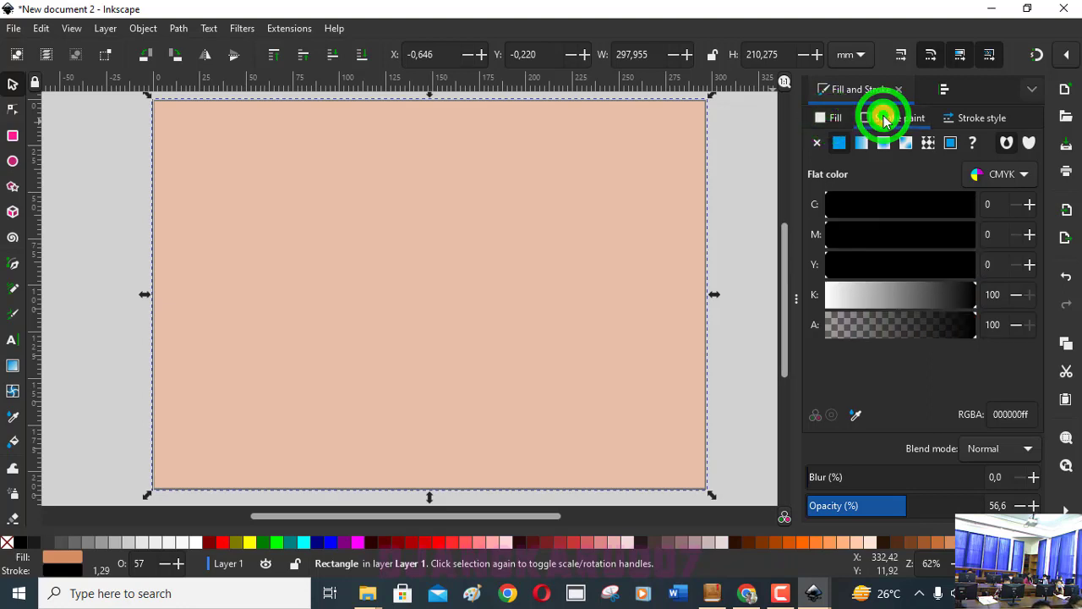
pyautogui.click(970, 118)
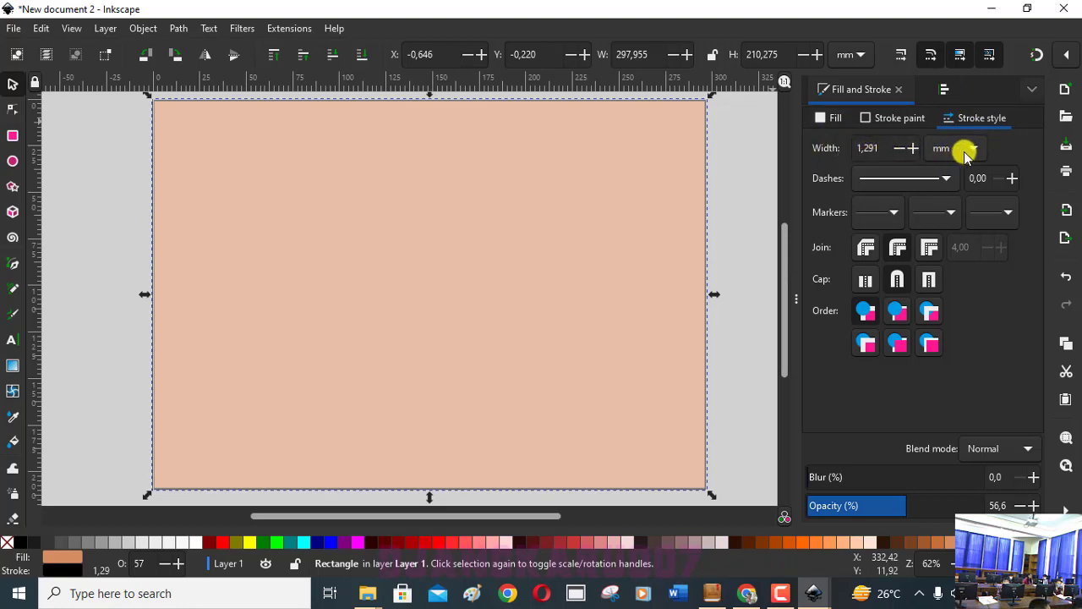
# Increase the background rectangle's black border width to exactly 4 mm.
pyautogui.click(912, 150)
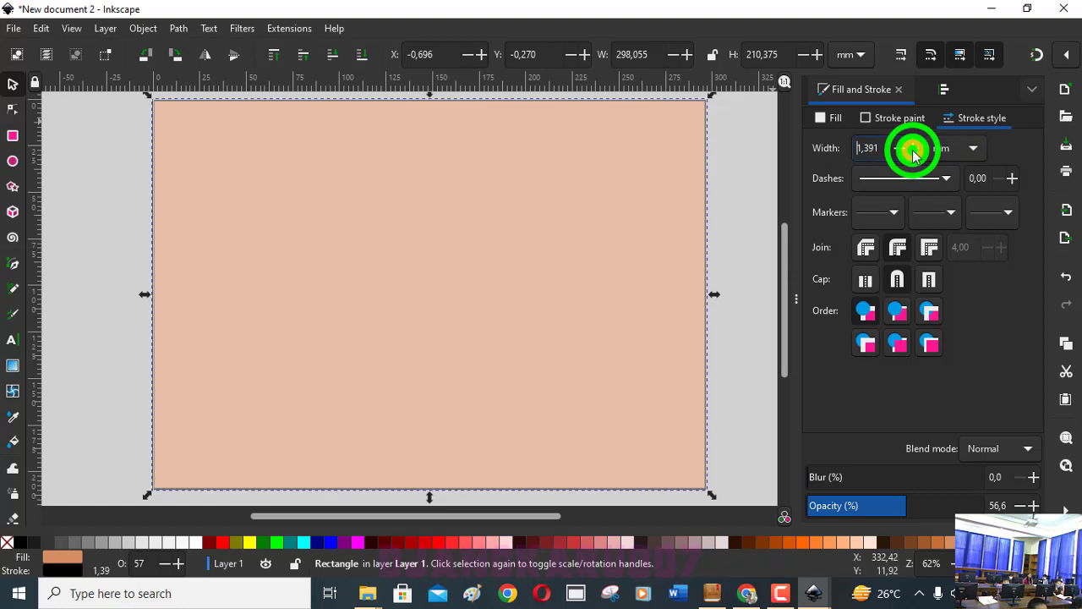
pyautogui.click(912, 150)
pyautogui.click(912, 149)
pyautogui.click(912, 149)
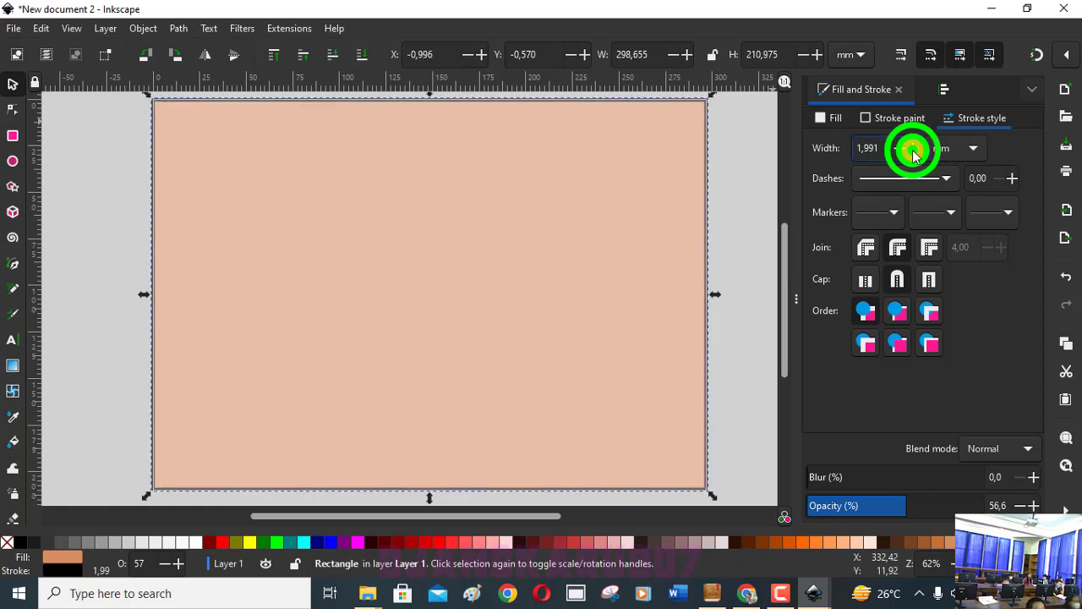
pyautogui.click(912, 149)
pyautogui.click(912, 150)
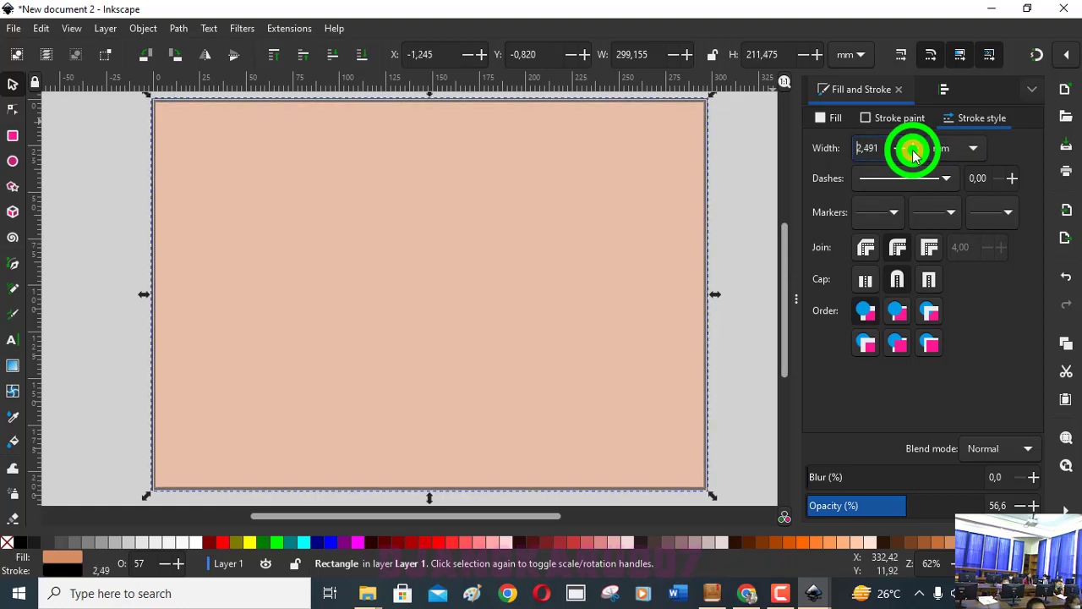
pyautogui.click(912, 150)
pyautogui.click(912, 150)
pyautogui.click(912, 150)
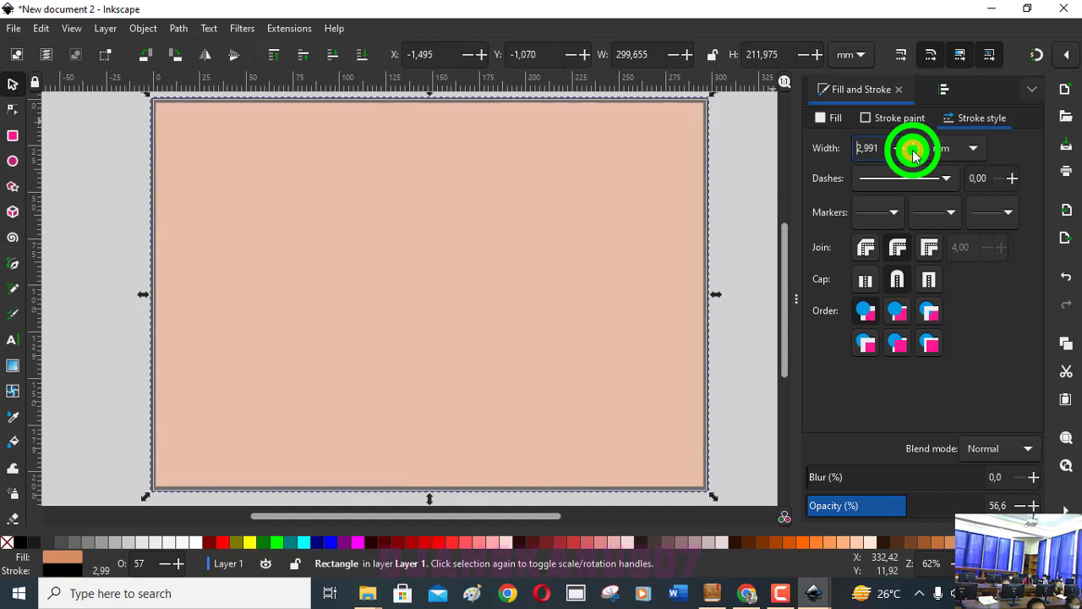
pyautogui.click(912, 149)
pyautogui.click(912, 149)
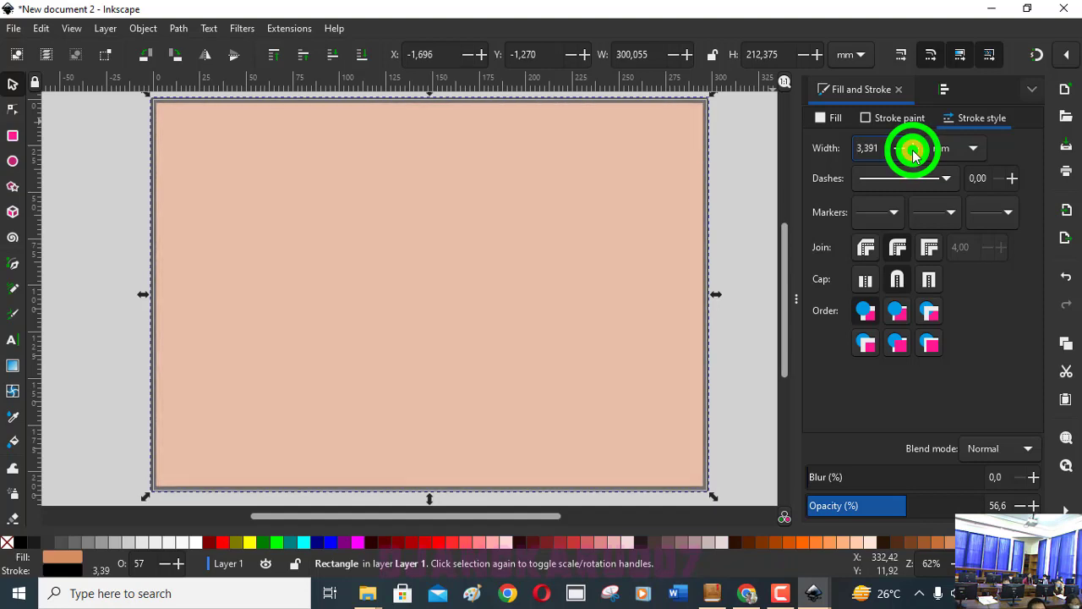
pyautogui.click(912, 150)
pyautogui.click(912, 149)
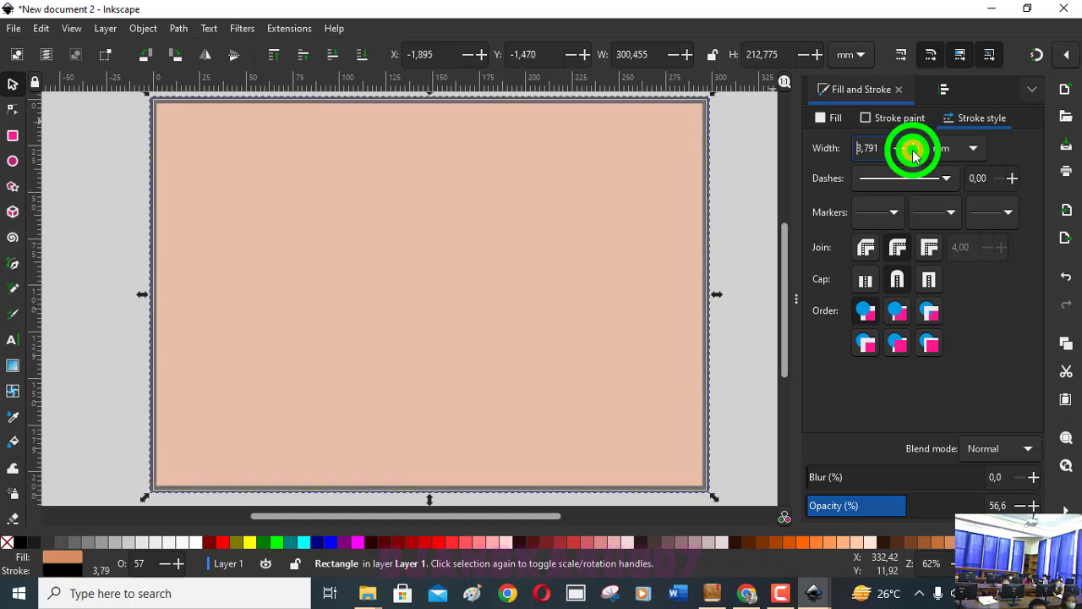
pyautogui.click(913, 150)
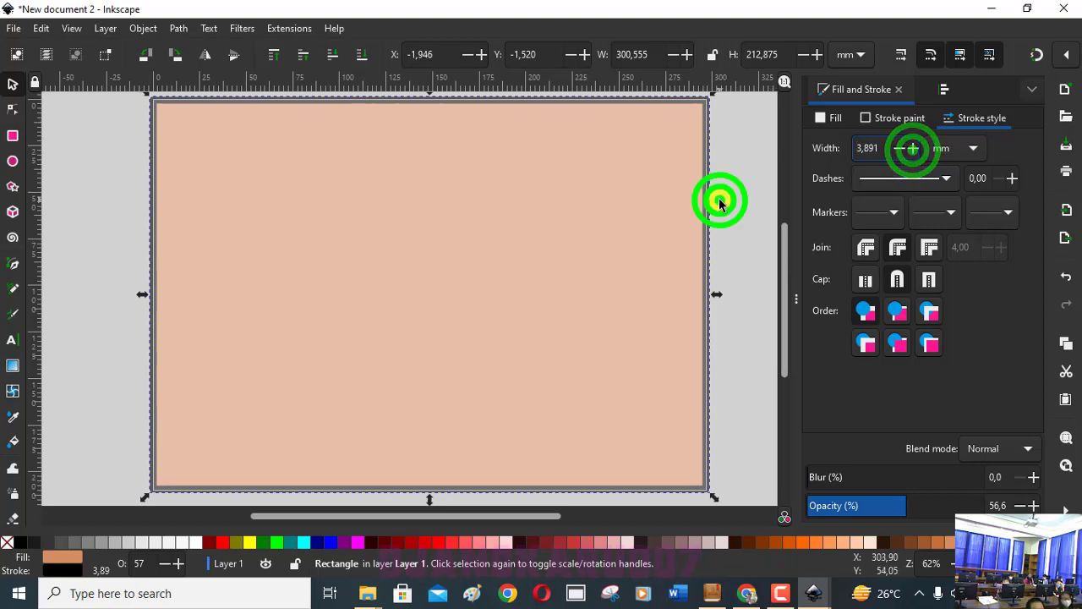
pyautogui.click(720, 201)
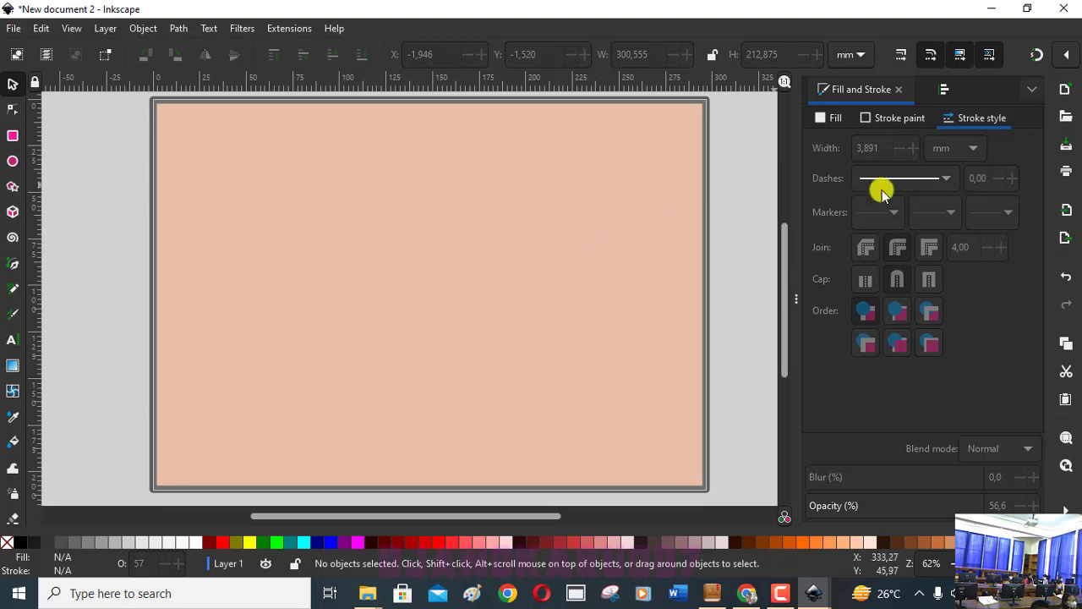
pyautogui.click(657, 207)
pyautogui.click(913, 150)
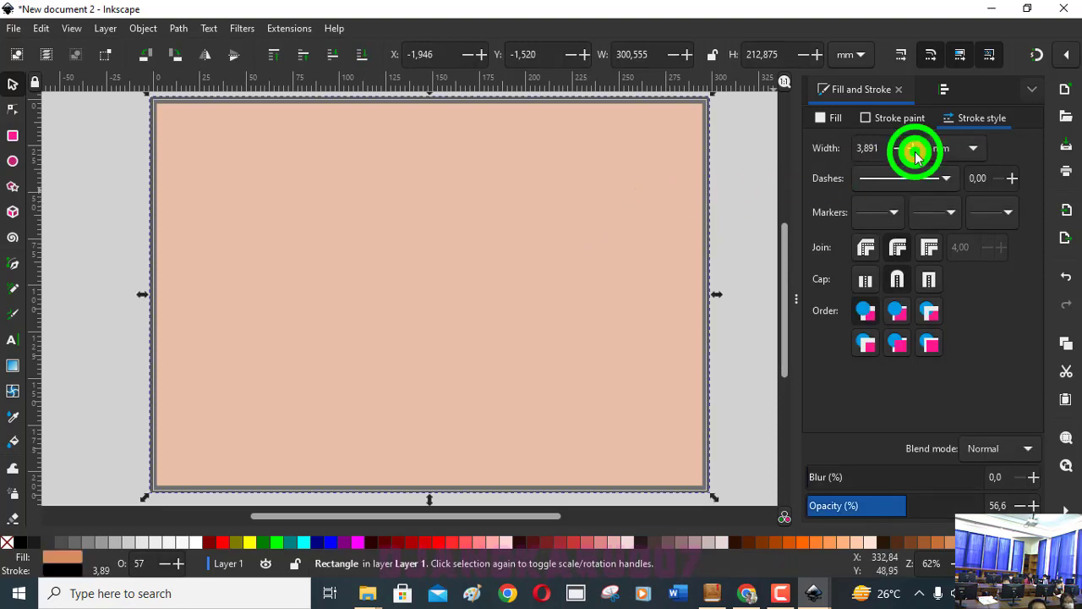
pyautogui.click(914, 149)
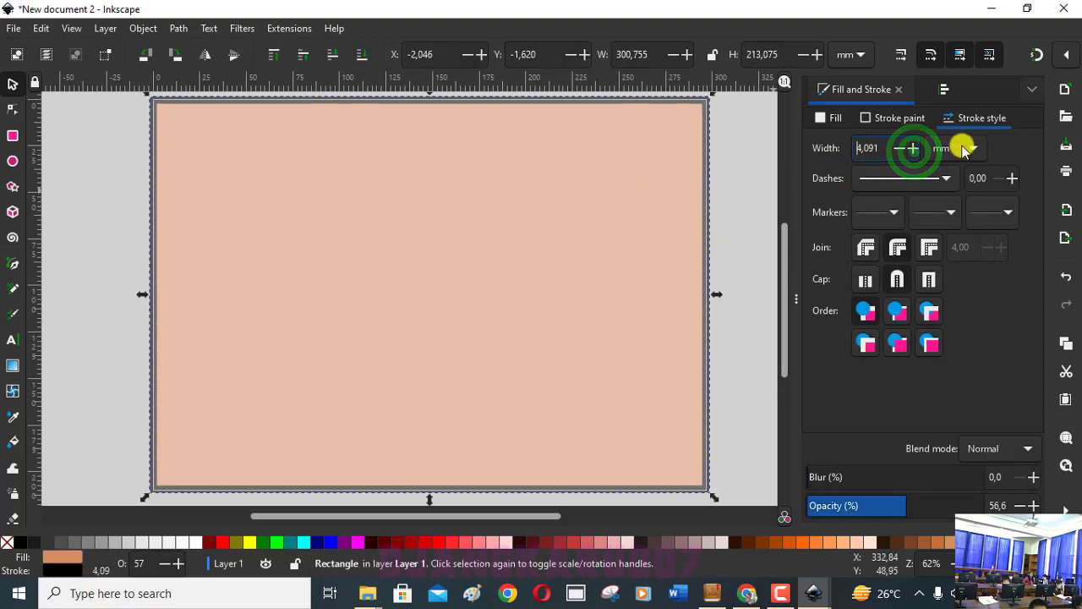
pyautogui.click(884, 148)
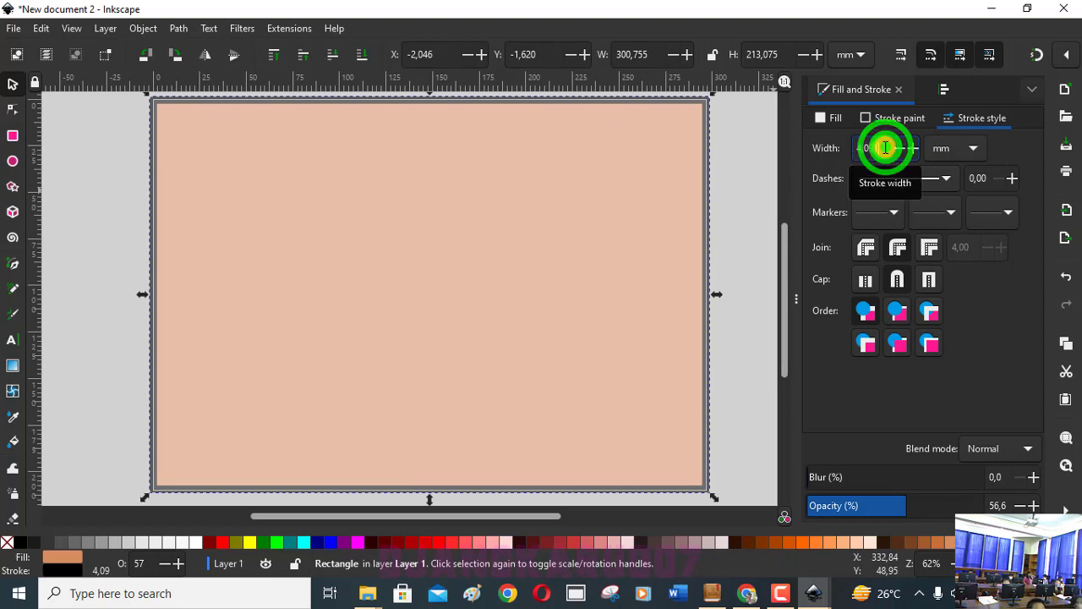
pyautogui.press('BackSpace')
pyautogui.press('BackSpace')
pyautogui.write('4')
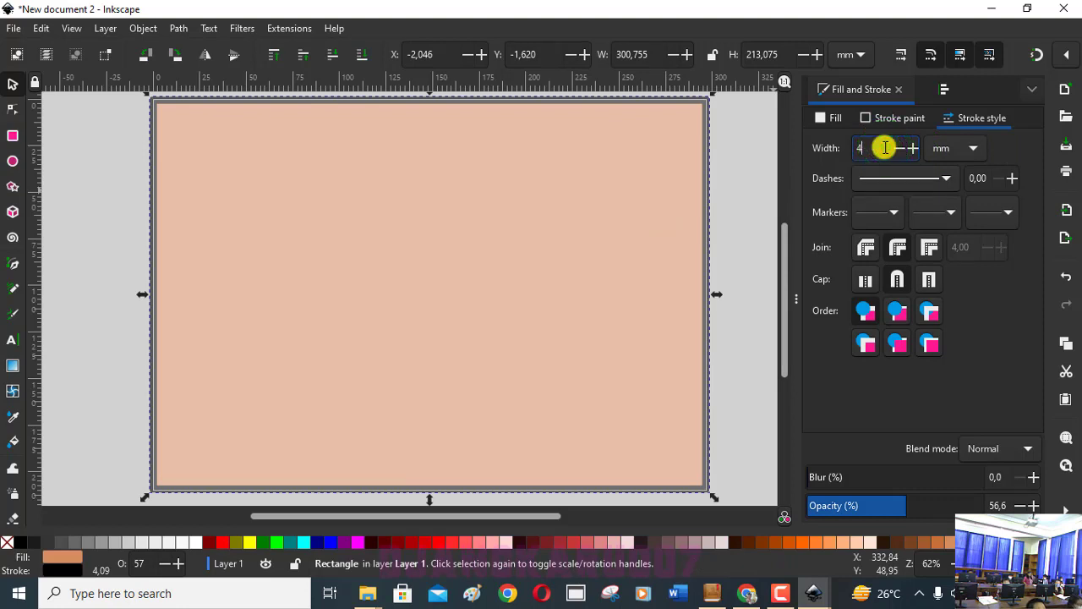
pyautogui.press('Return')
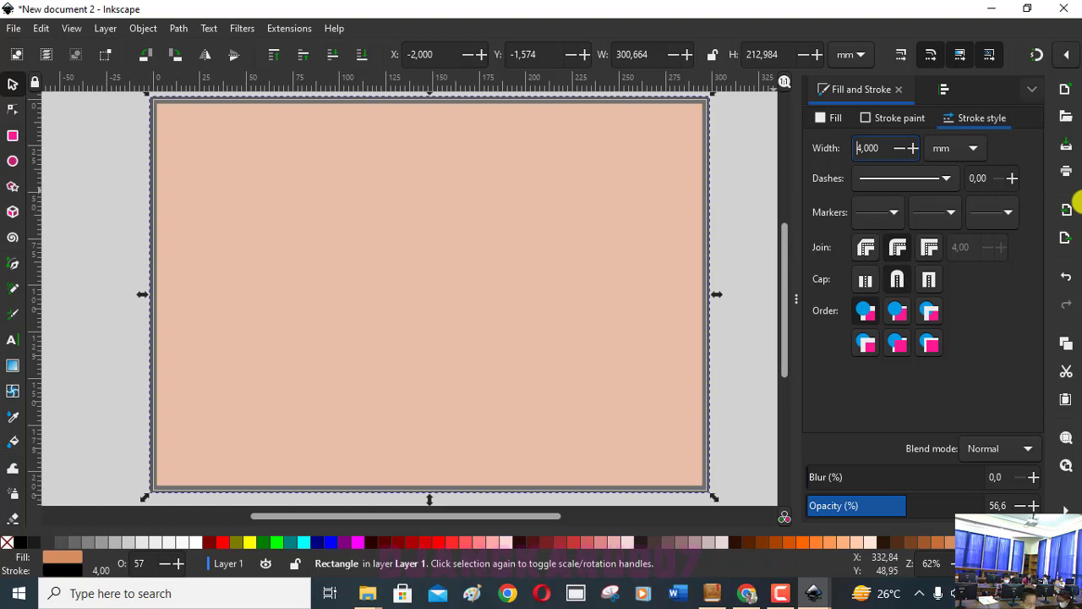
# Make the black border fully opaque with the stroke alpha, then deselect to view it.
pyautogui.click(882, 121)
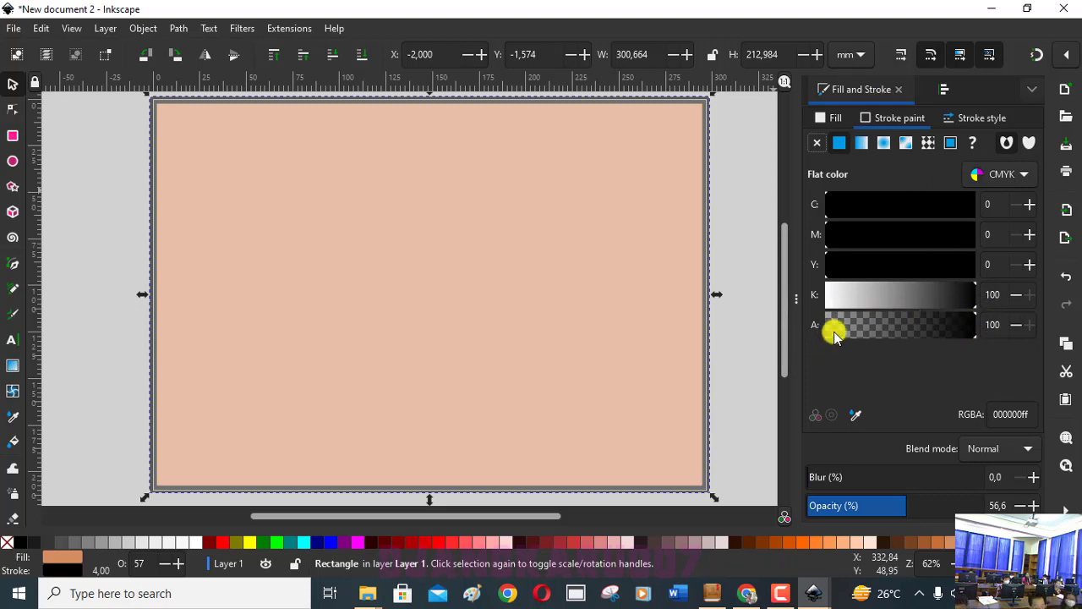
pyautogui.moveTo(975, 336)
pyautogui.mouseDown()
pyautogui.moveTo(820, 339)
pyautogui.moveTo(988, 346)
pyautogui.mouseUp()
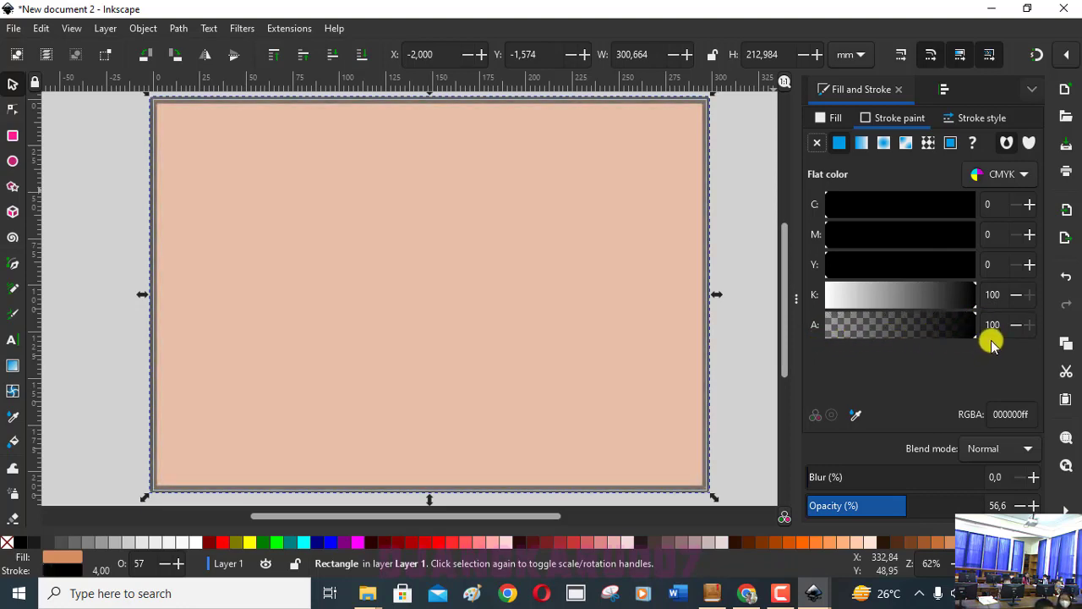
pyautogui.click(729, 157)
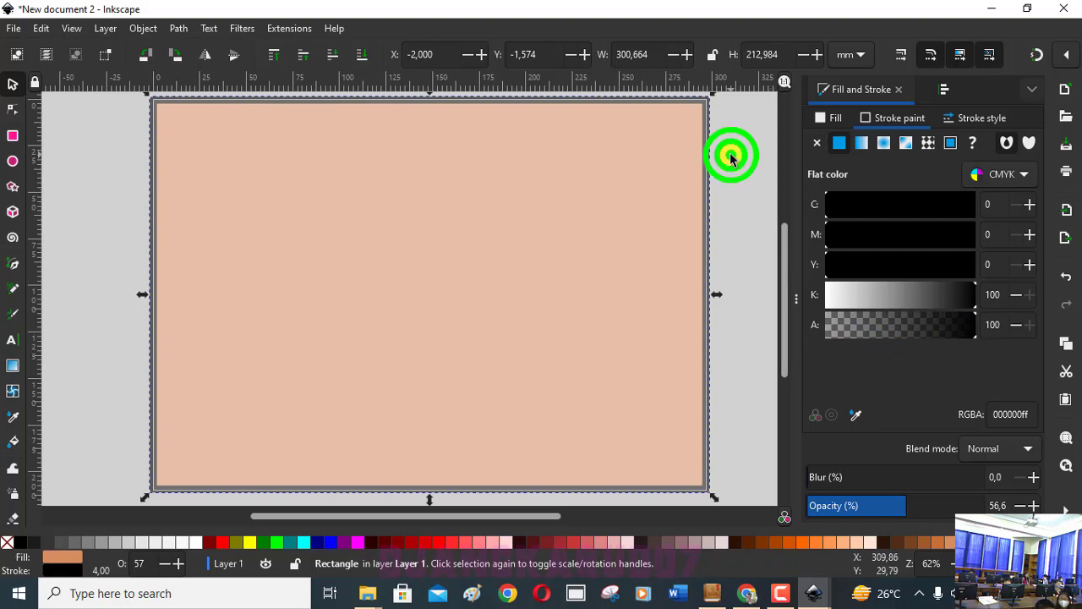
pyautogui.click(748, 594)
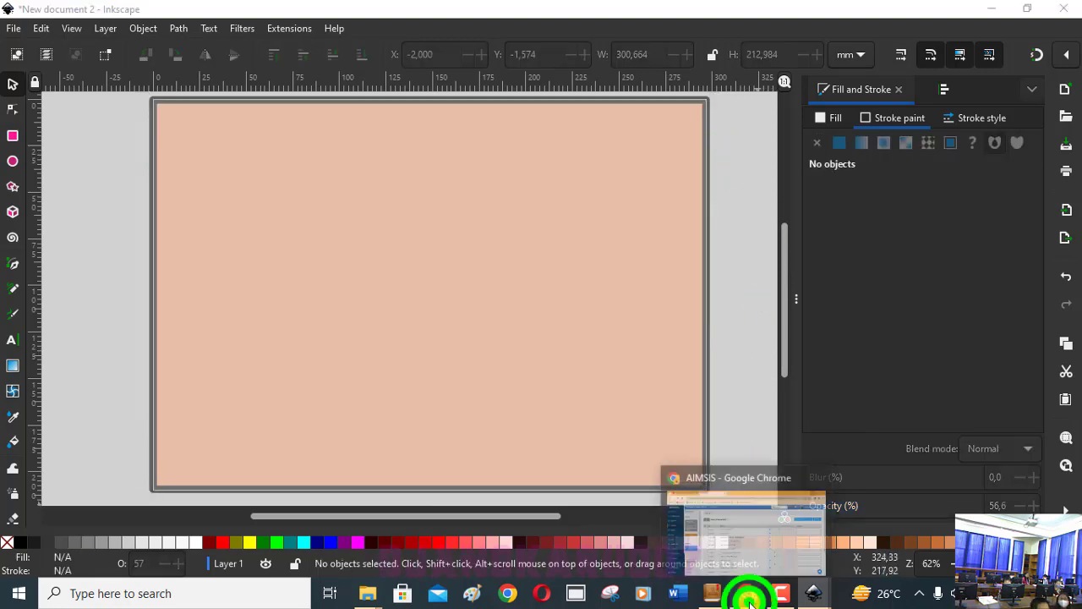
pyautogui.click(713, 594)
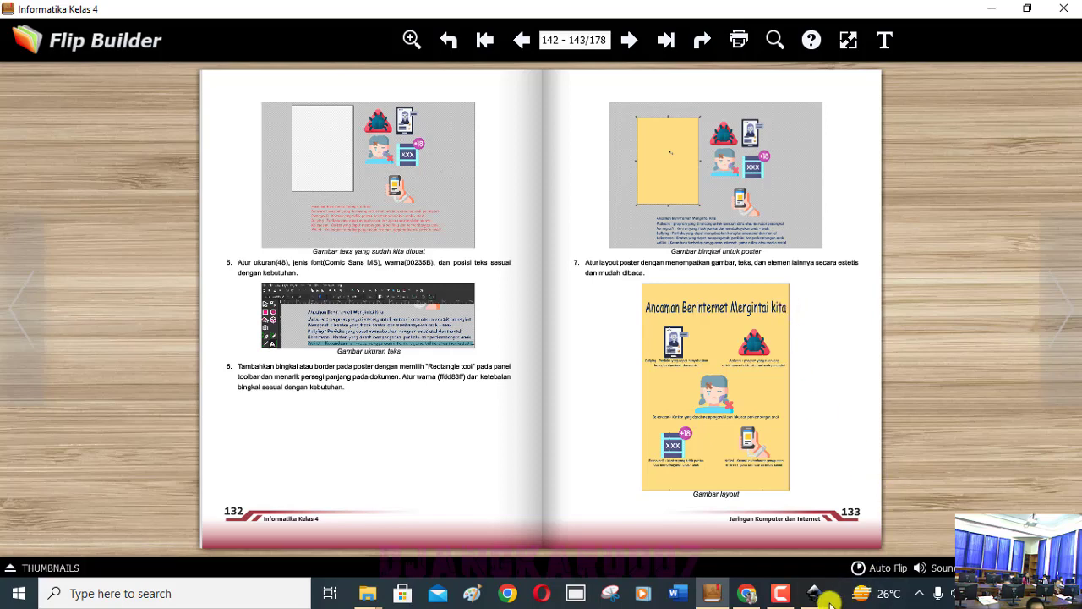
pyautogui.moveTo(813, 593)
pyautogui.click(845, 531)
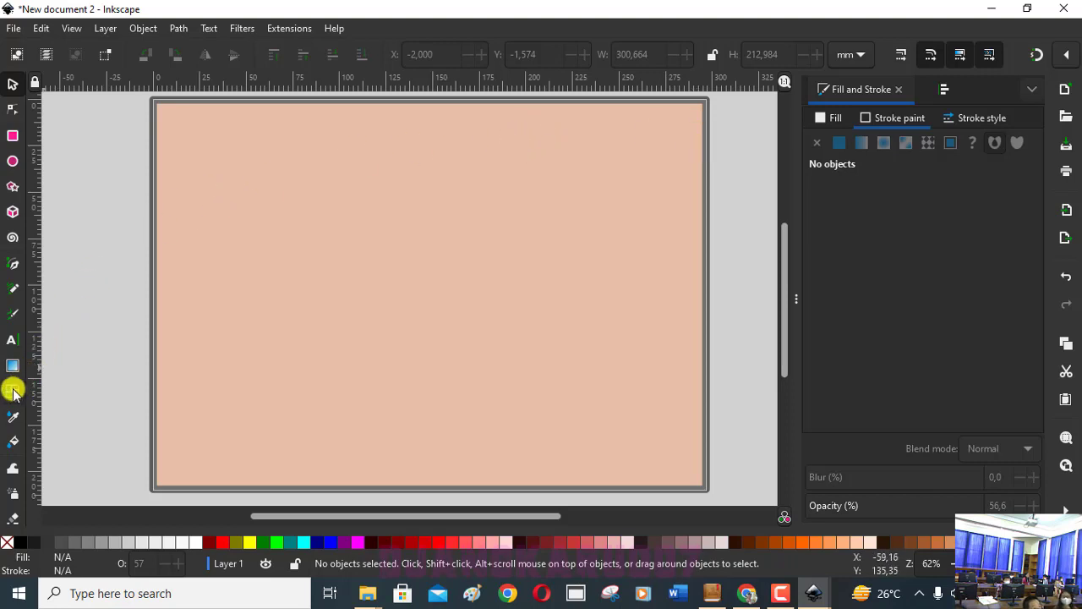
# Start a text object near the page's top-left and type 'ab' in Arial Bold 14 pt.
pyautogui.click(13, 340)
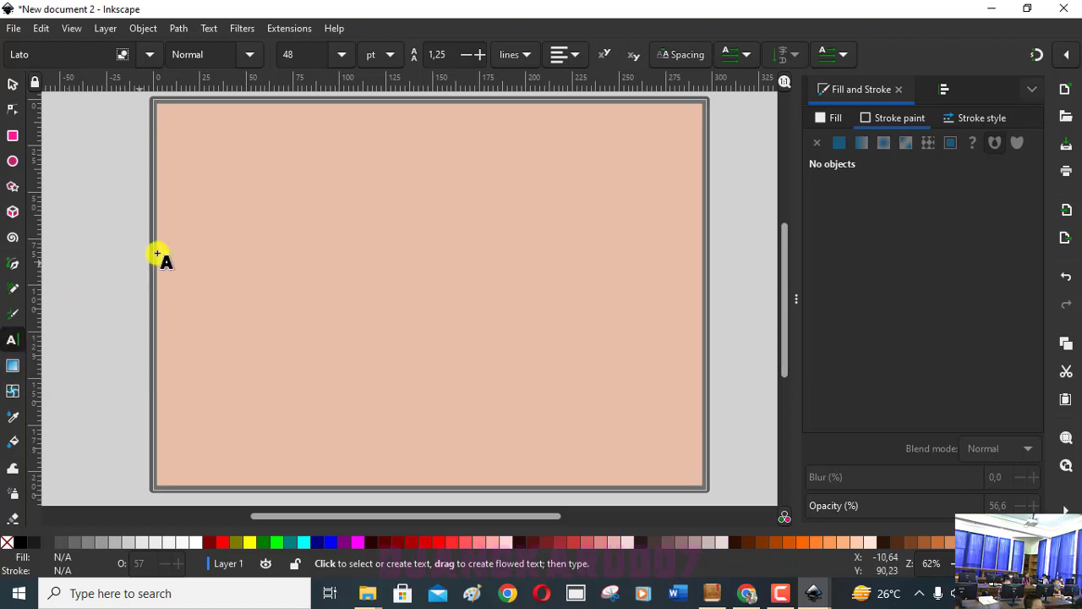
pyautogui.click(298, 176)
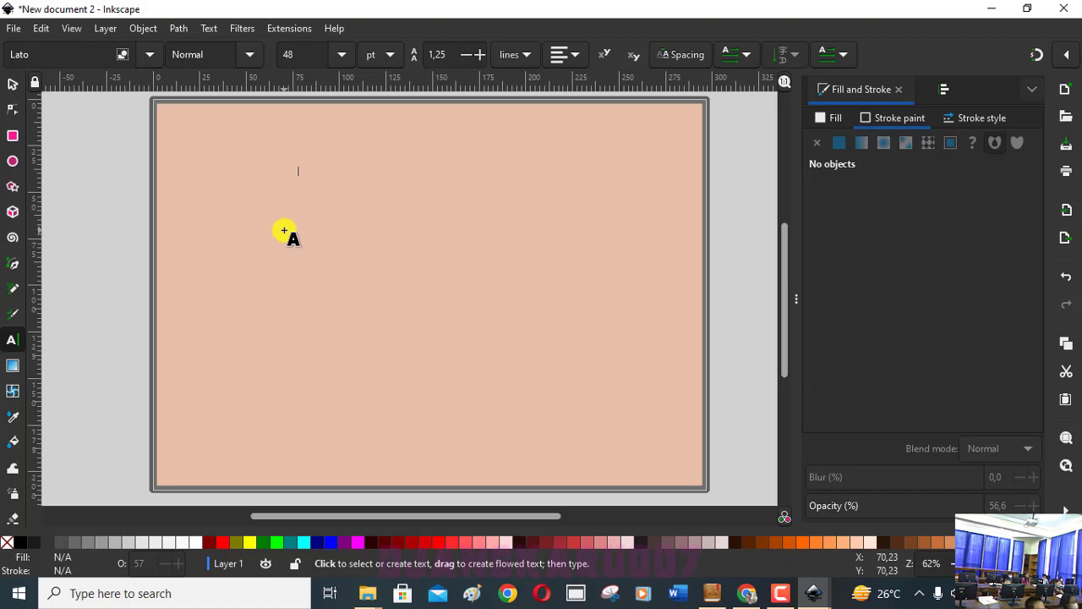
pyautogui.hotkey('alt', 'Tab')
pyautogui.hotkey('alt', 'Tab')
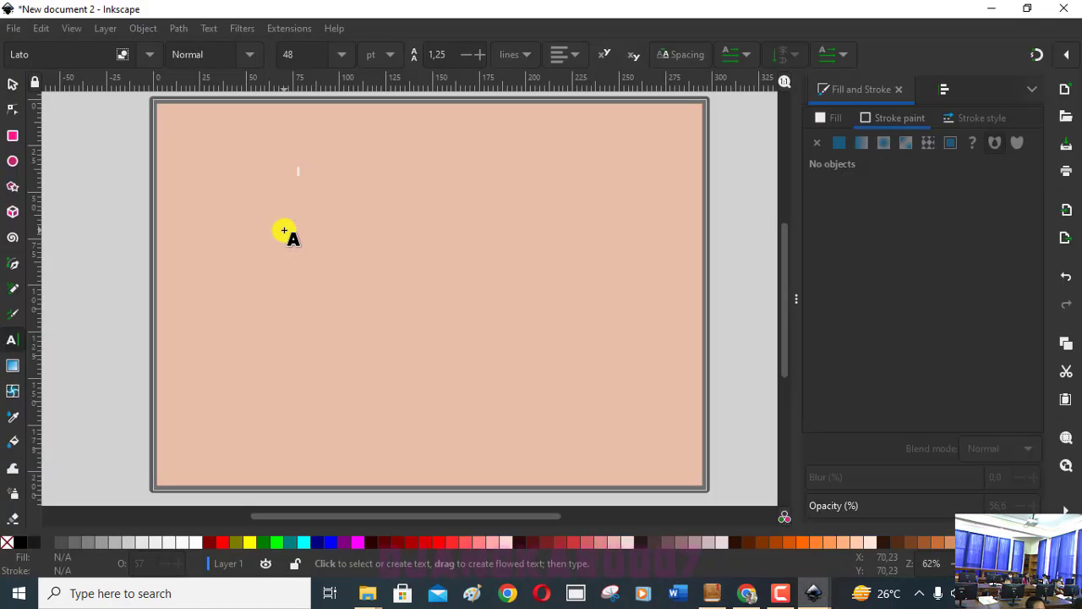
pyautogui.write('a')
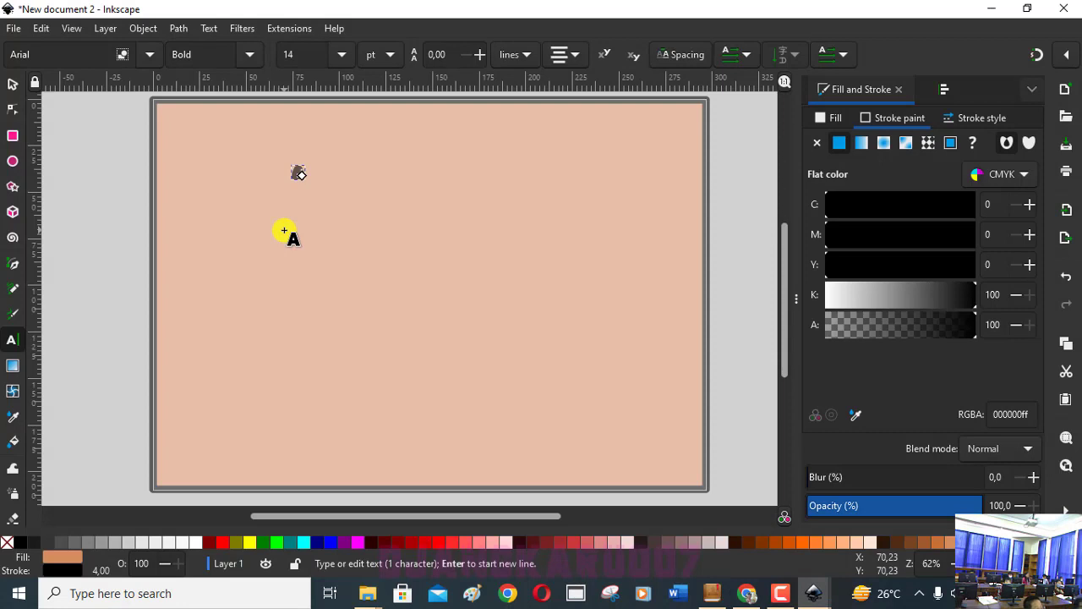
pyautogui.write('b')
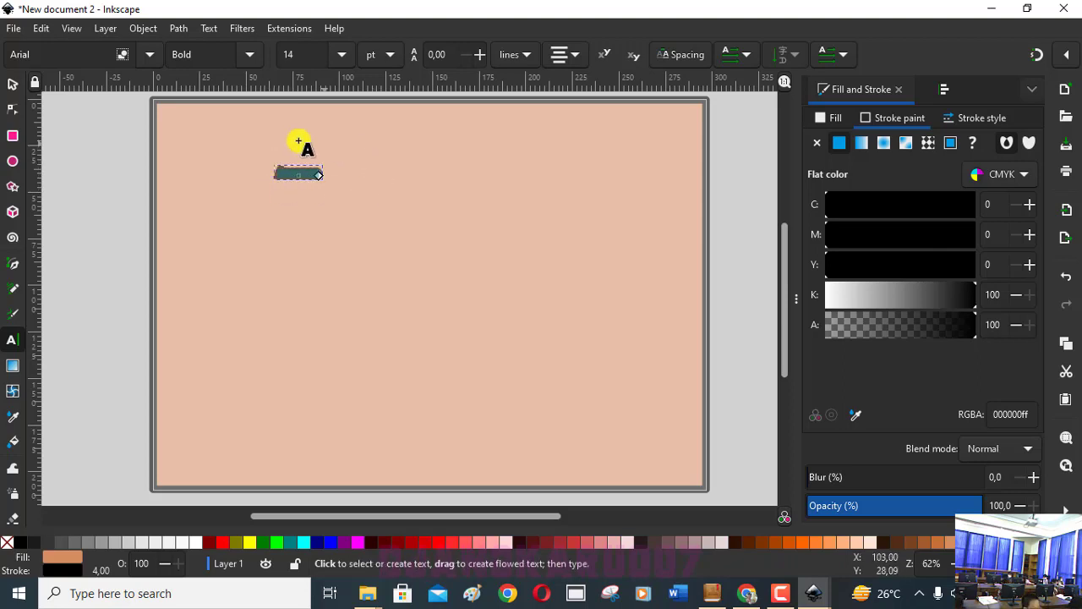
# Reduce the title text's outline width to 1 mm.
pyautogui.click(973, 118)
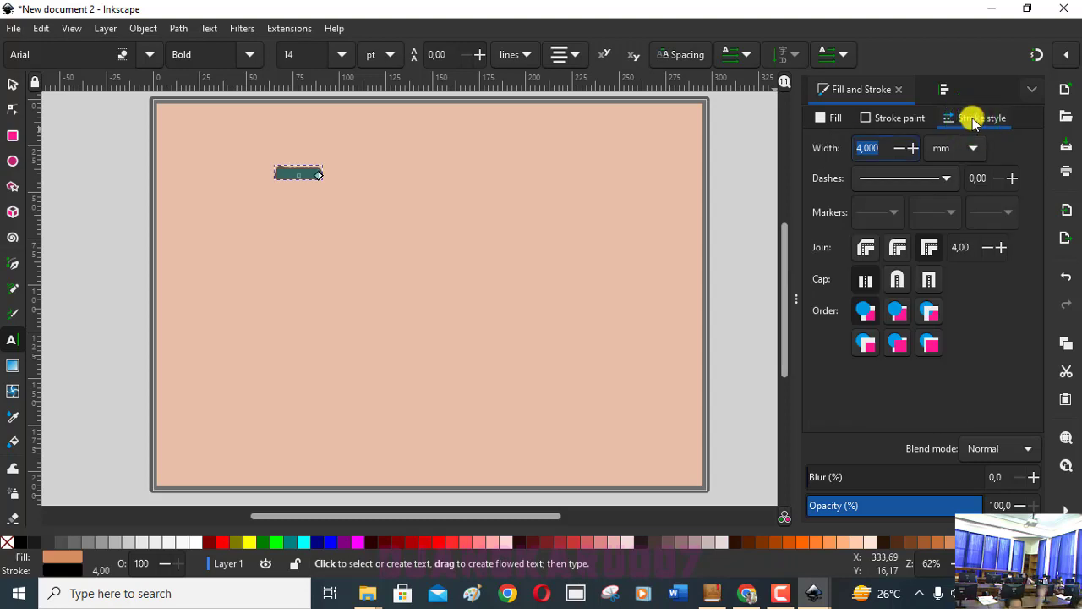
pyautogui.click(898, 151)
pyautogui.write('1,500')
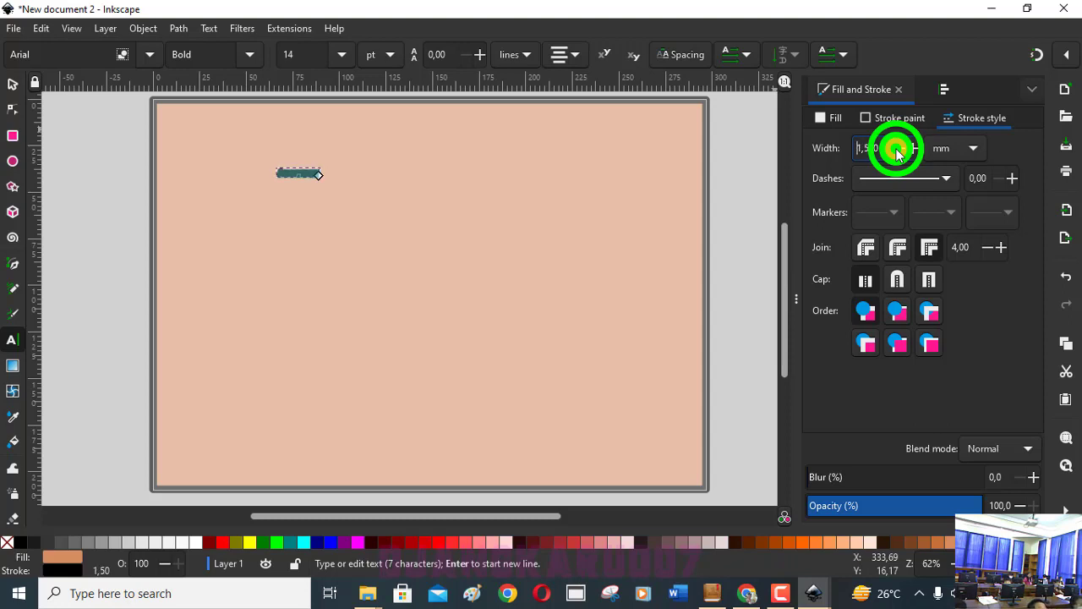
pyautogui.click(897, 151)
pyautogui.click(898, 151)
pyautogui.click(898, 150)
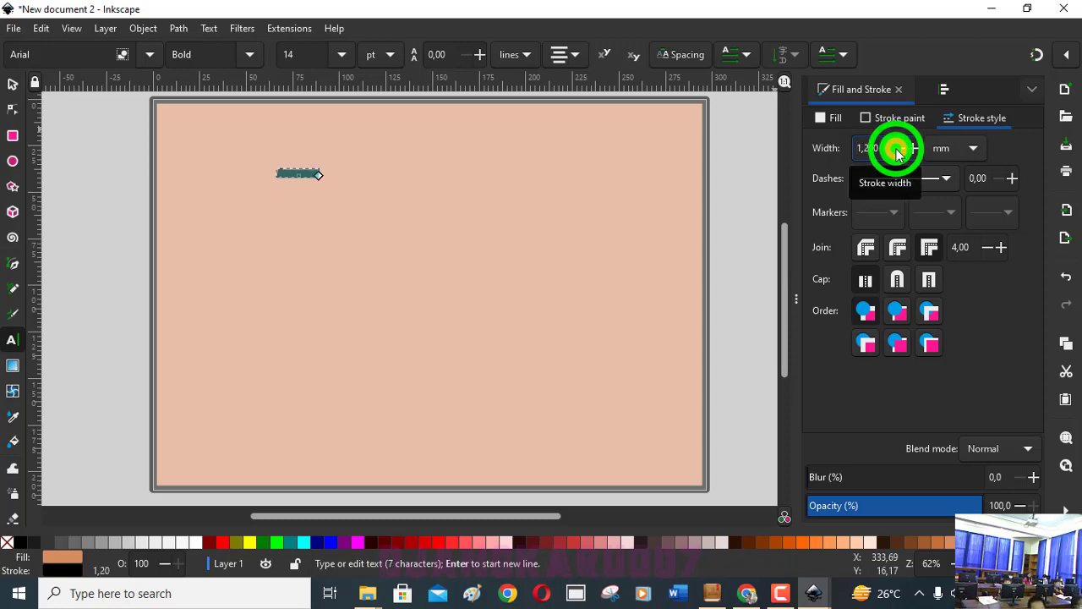
pyautogui.click(898, 150)
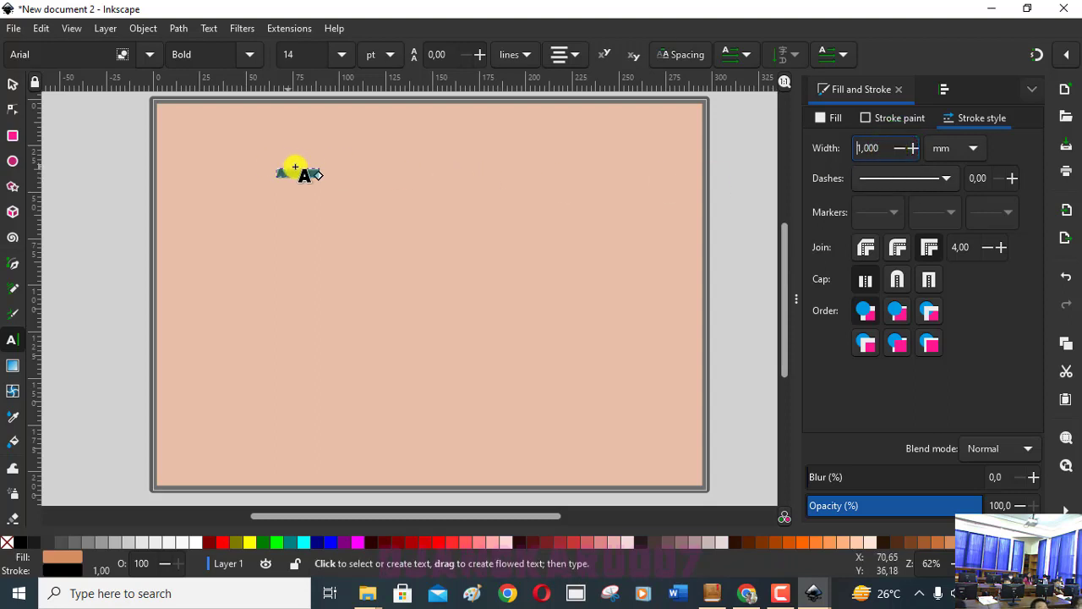
# Select all the title characters and drag the outline alpha down to 0.
pyautogui.click(12, 83)
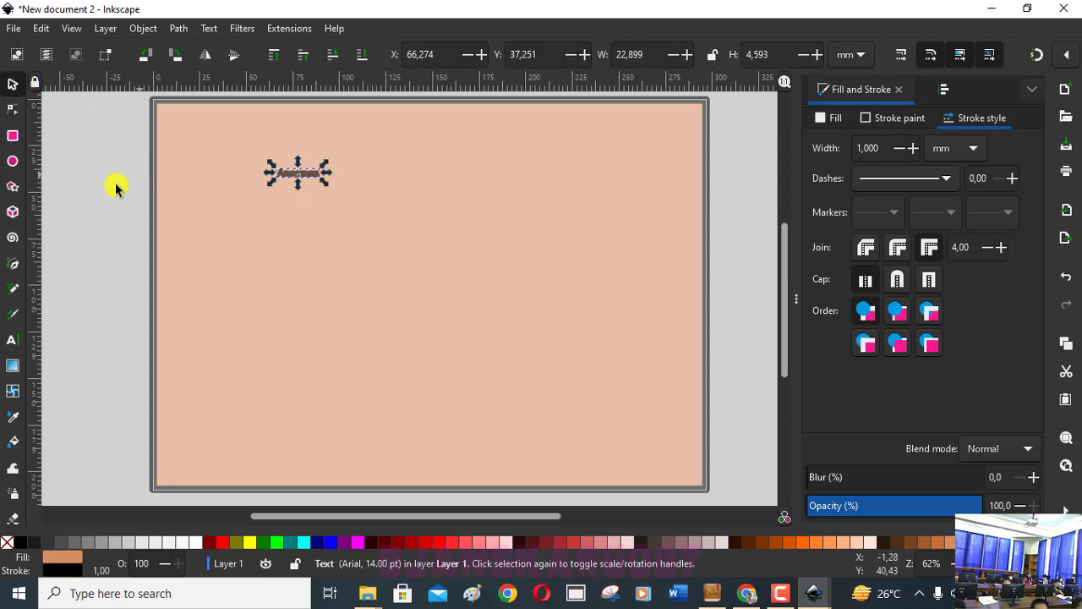
pyautogui.click(12, 339)
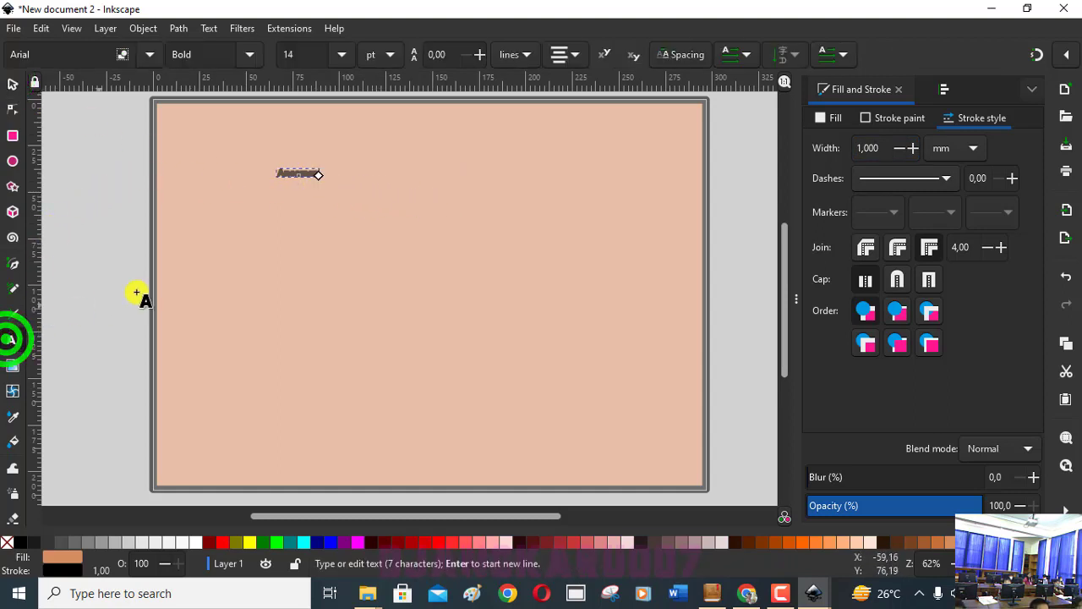
pyautogui.hotkey('ctrl', 'a')
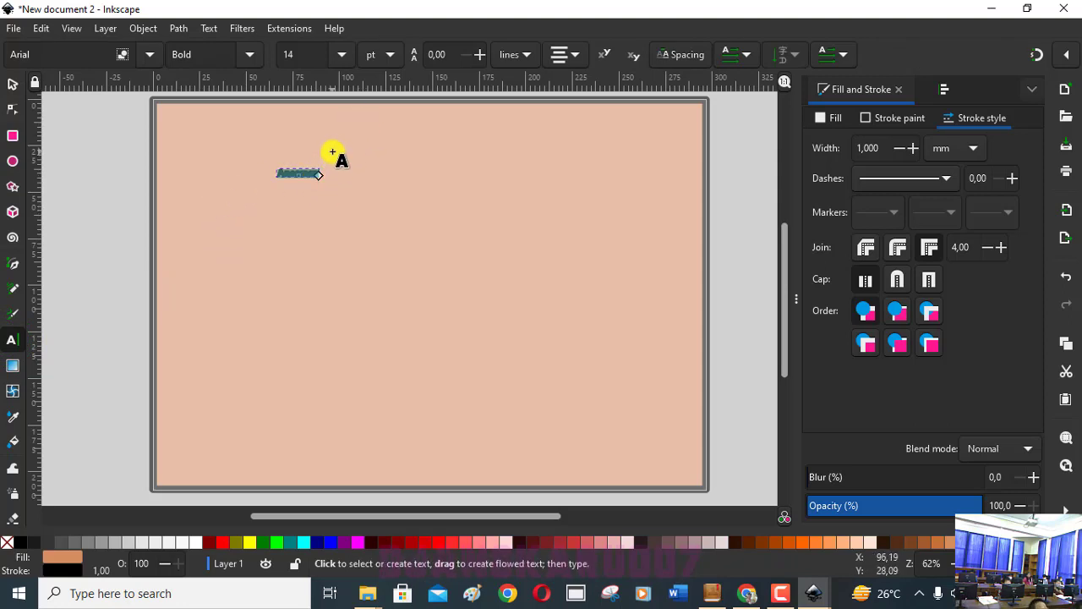
pyautogui.click(911, 121)
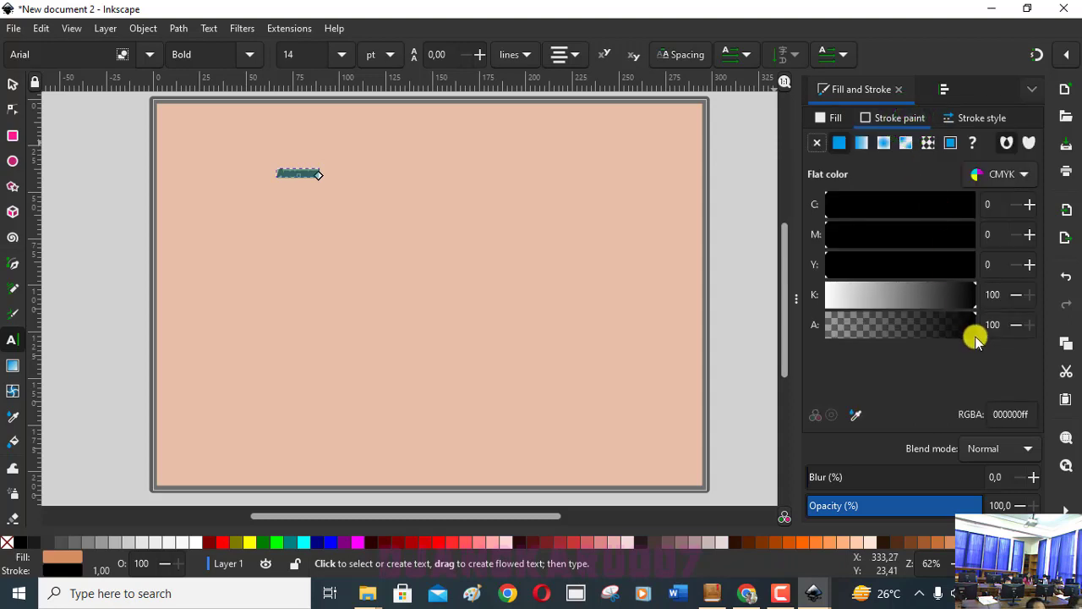
pyautogui.moveTo(975, 336); pyautogui.dragTo(814, 359)
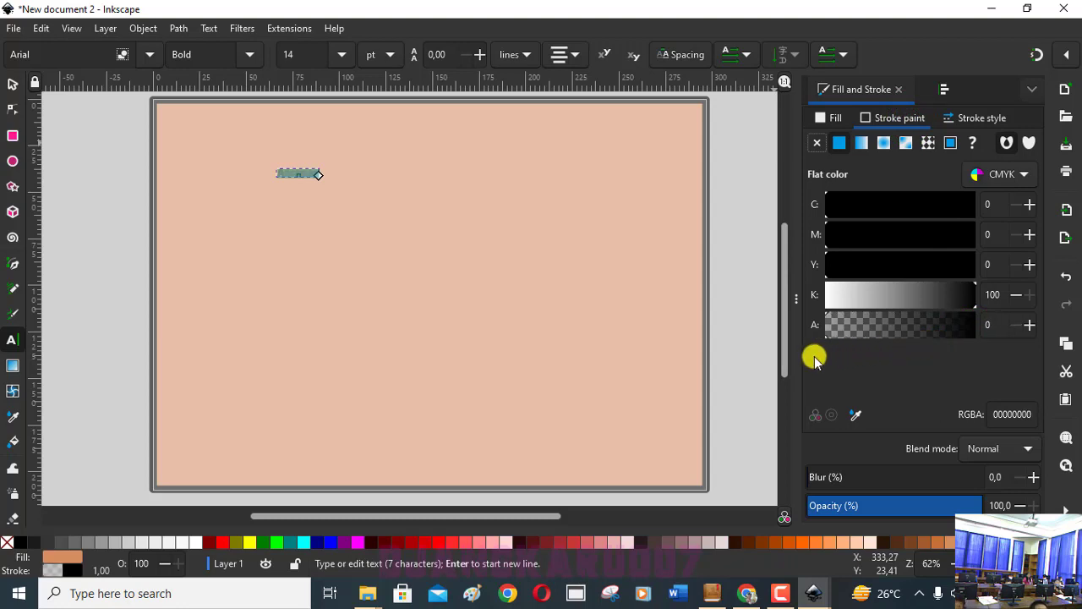
# Reselect the small title text and highlight all its characters for editing.
pyautogui.click(11, 84)
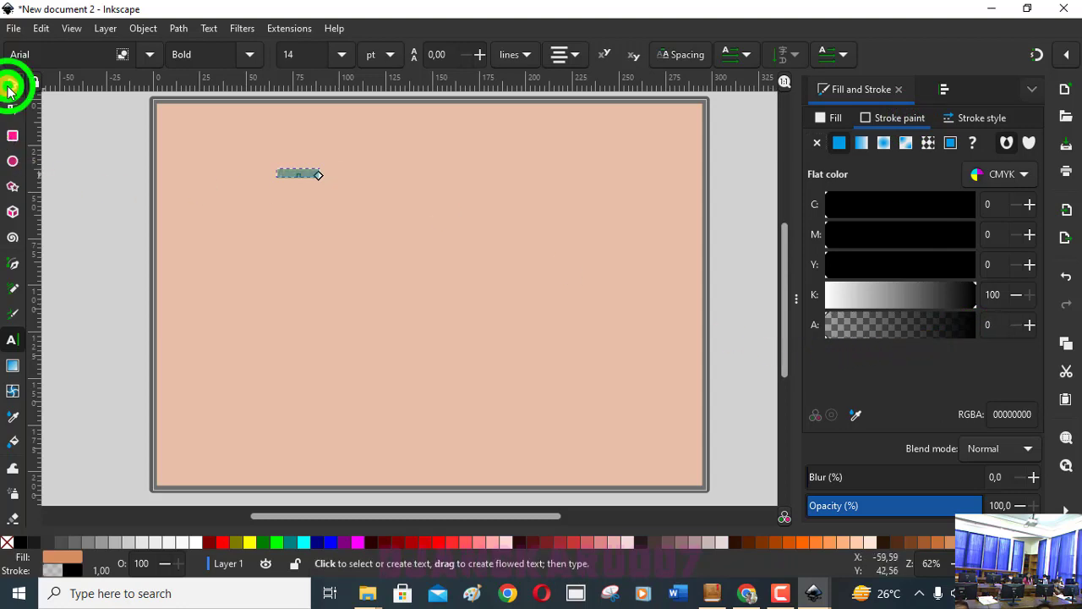
pyautogui.click(411, 234)
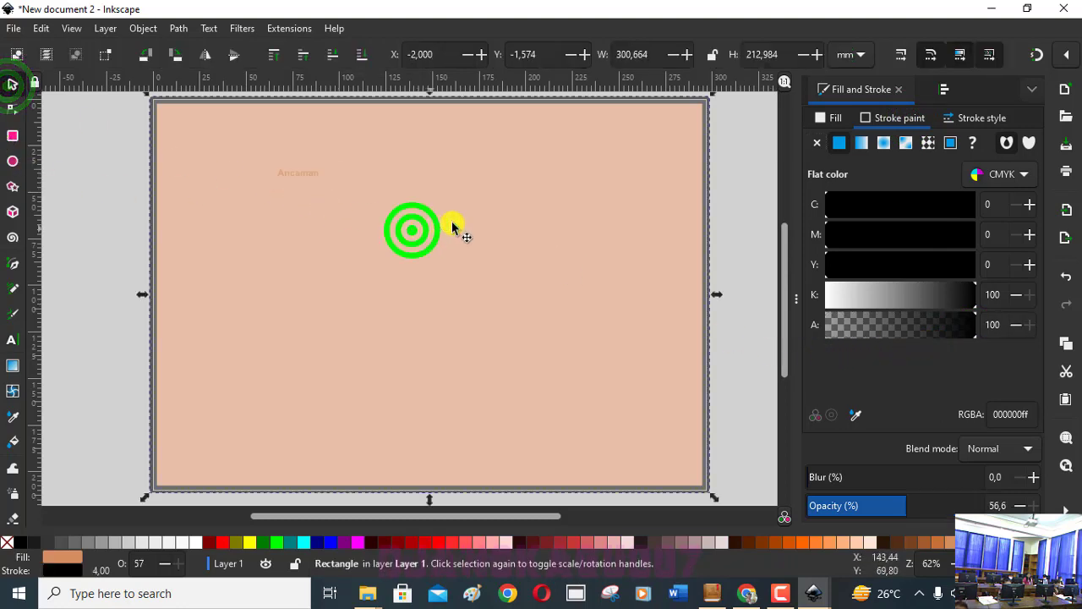
pyautogui.click(308, 179)
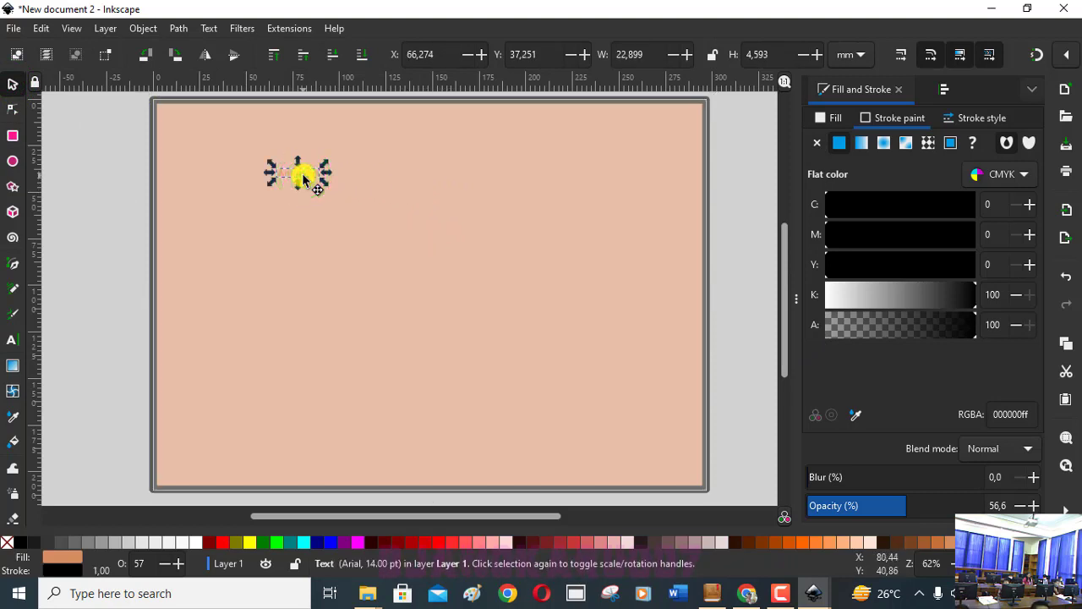
pyautogui.click(12, 339)
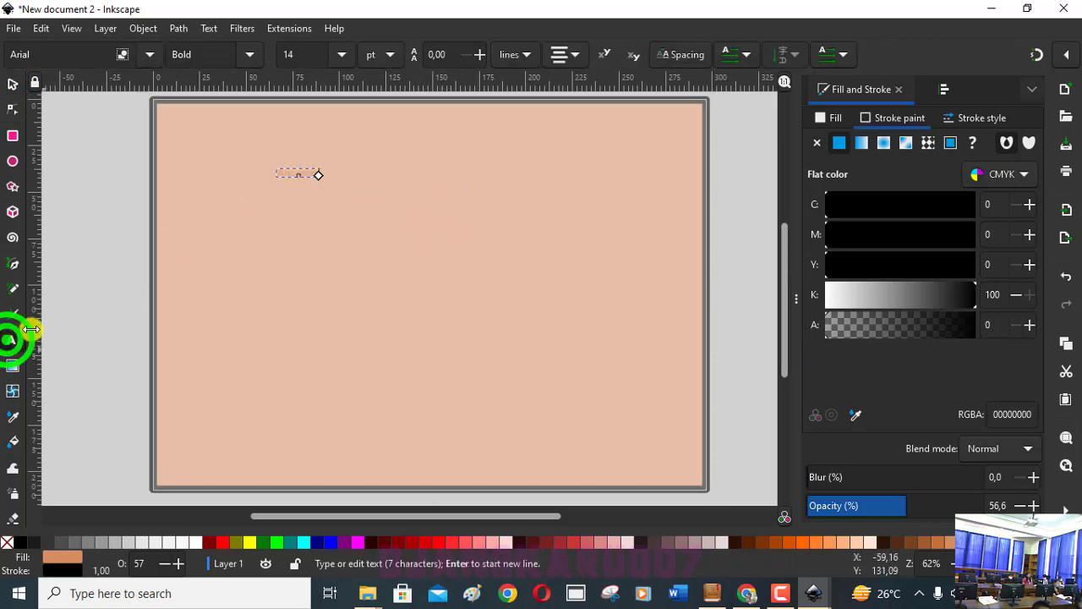
pyautogui.click(285, 175)
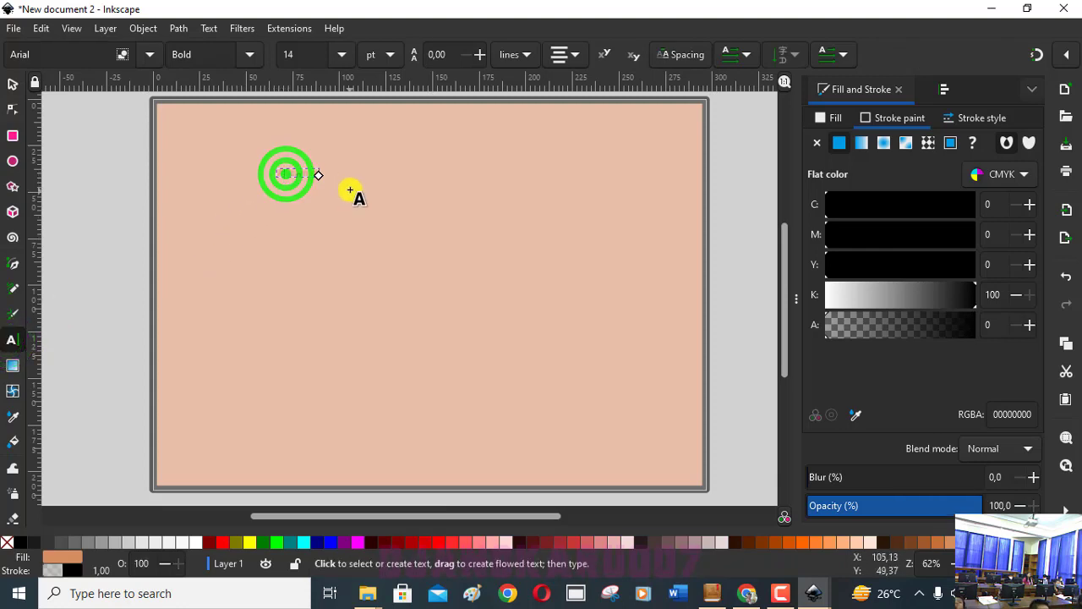
pyautogui.hotkey('ctrl', 'a')
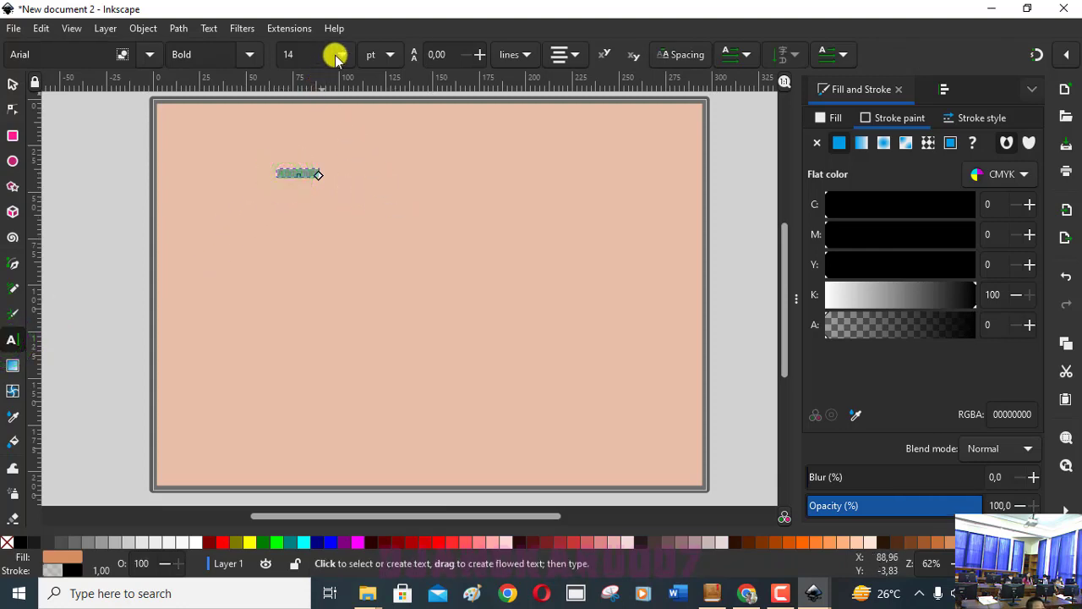
# Set the title text to the Forte font at 28 pt.
pyautogui.click(336, 56)
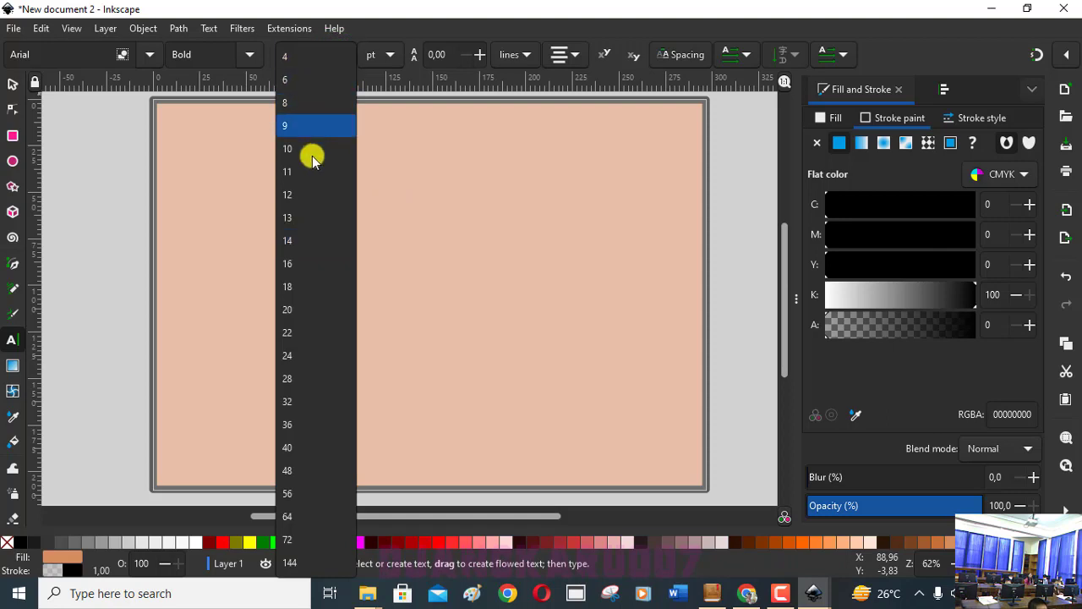
pyautogui.click(295, 379)
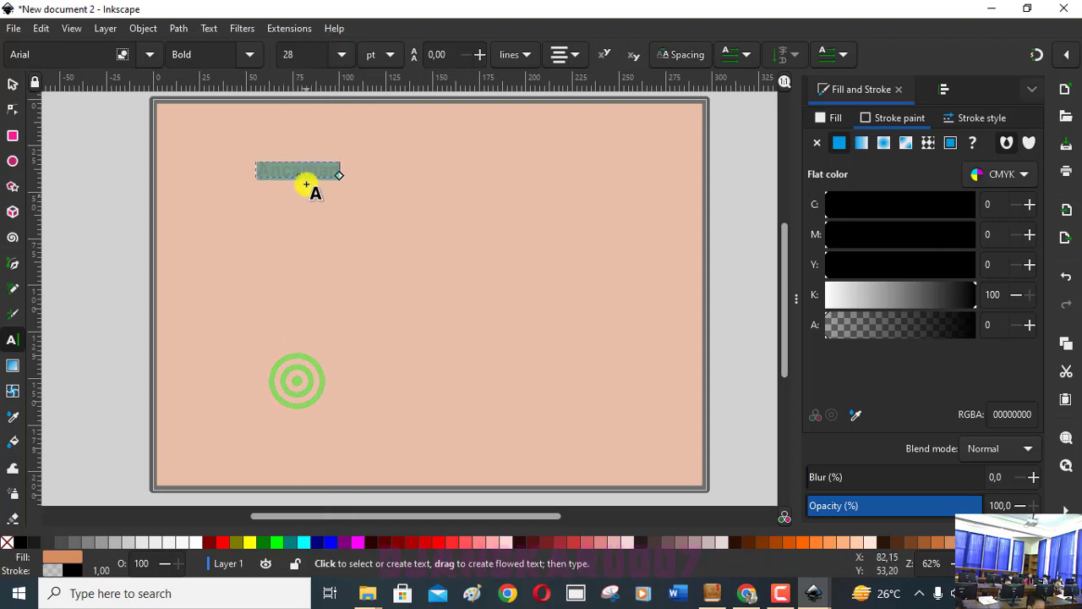
pyautogui.click(150, 54)
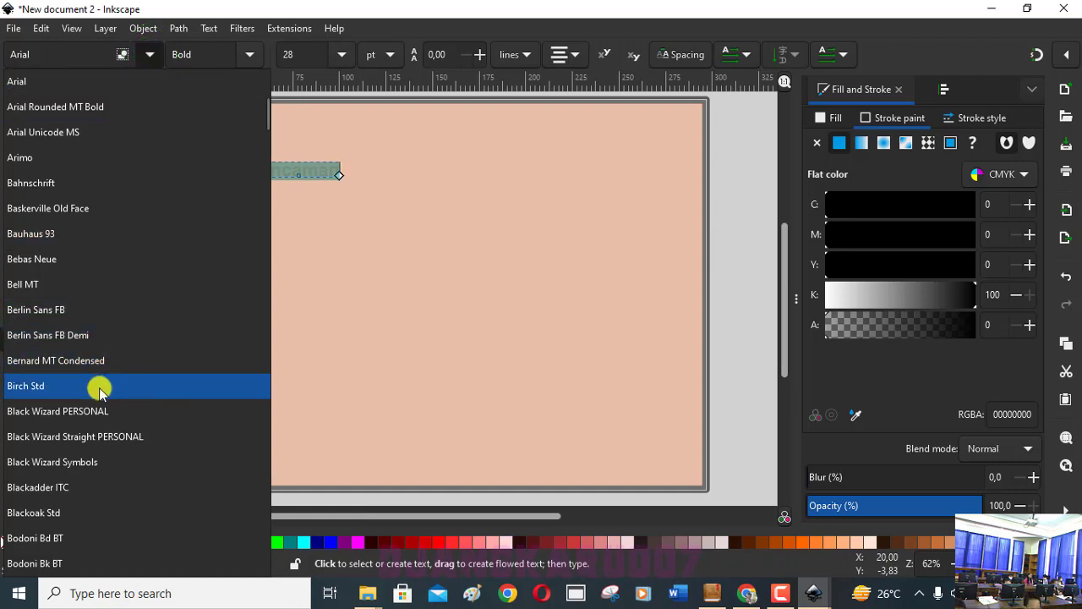
pyautogui.scroll(-1, 99, 401)
pyautogui.scroll(-2, 97, 397)
pyautogui.scroll(-3, 97, 399)
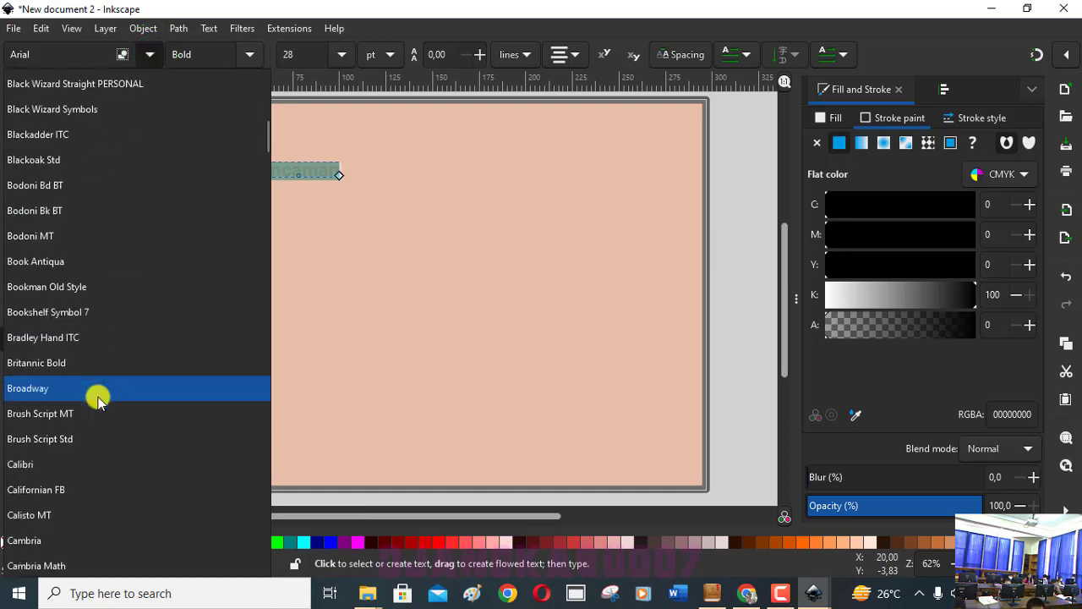
pyautogui.scroll(-1, 98, 399)
pyautogui.scroll(-3, 98, 399)
pyautogui.scroll(-2, 98, 400)
pyautogui.scroll(-1, 98, 399)
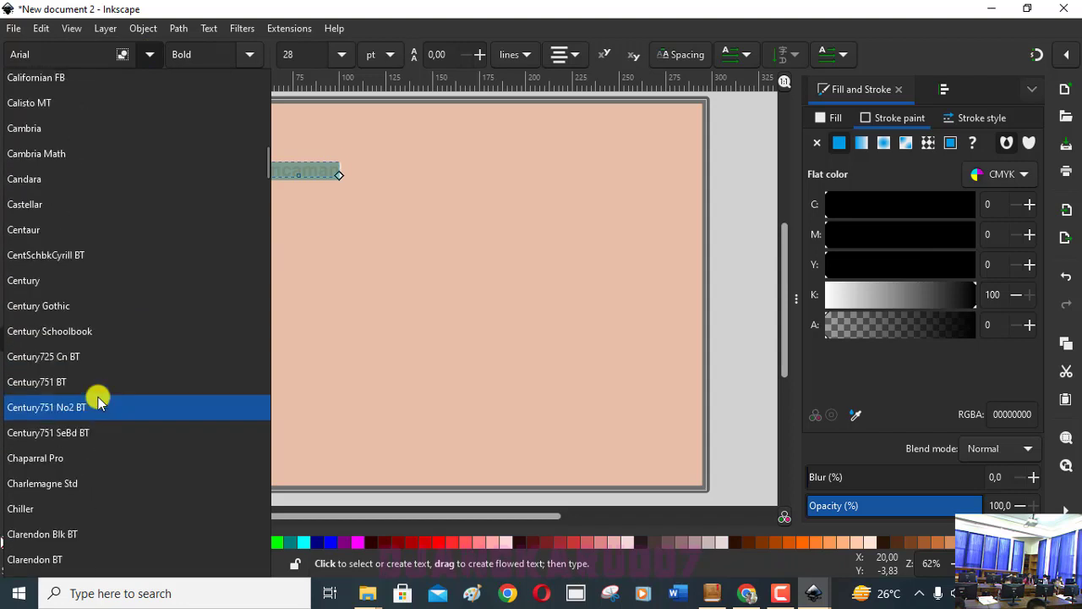
pyautogui.scroll(-1, 99, 397)
pyautogui.scroll(-2, 98, 396)
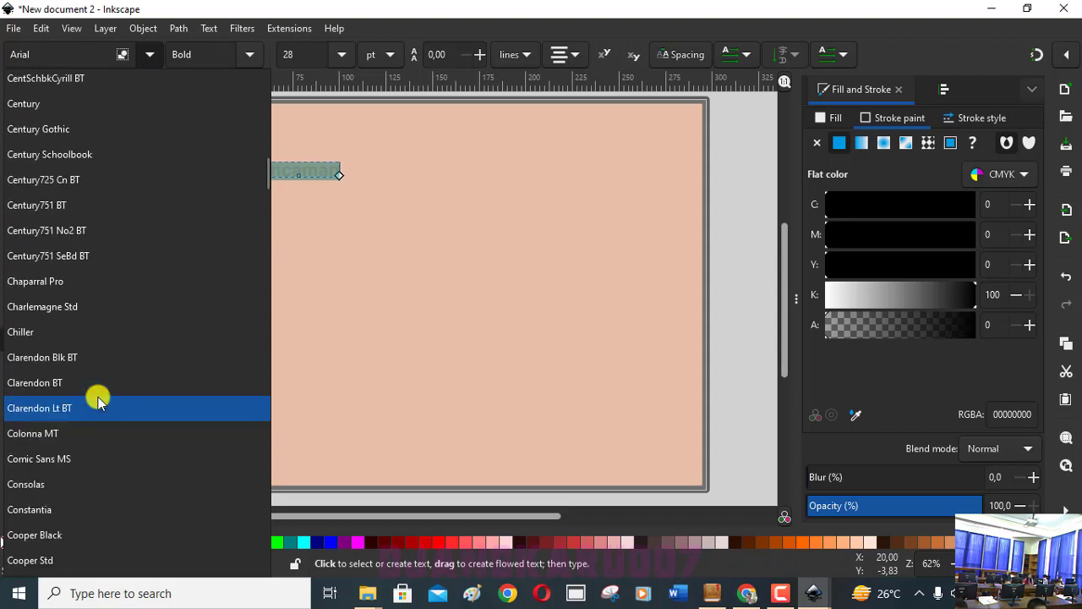
pyautogui.scroll(-1, 98, 396)
pyautogui.scroll(-1, 98, 396)
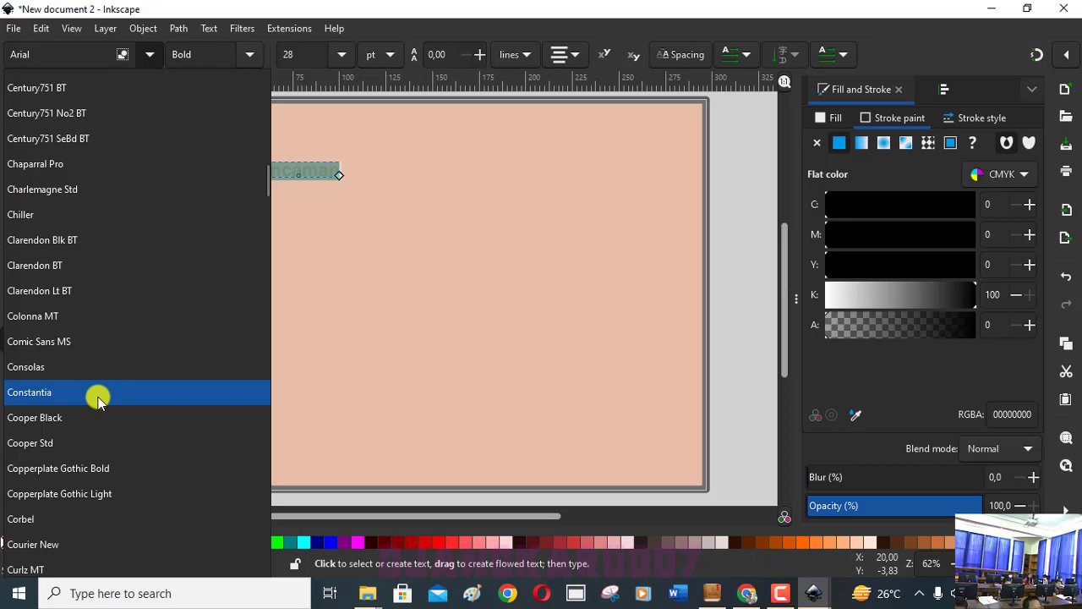
pyautogui.scroll(-2, 98, 399)
pyautogui.scroll(-1, 98, 396)
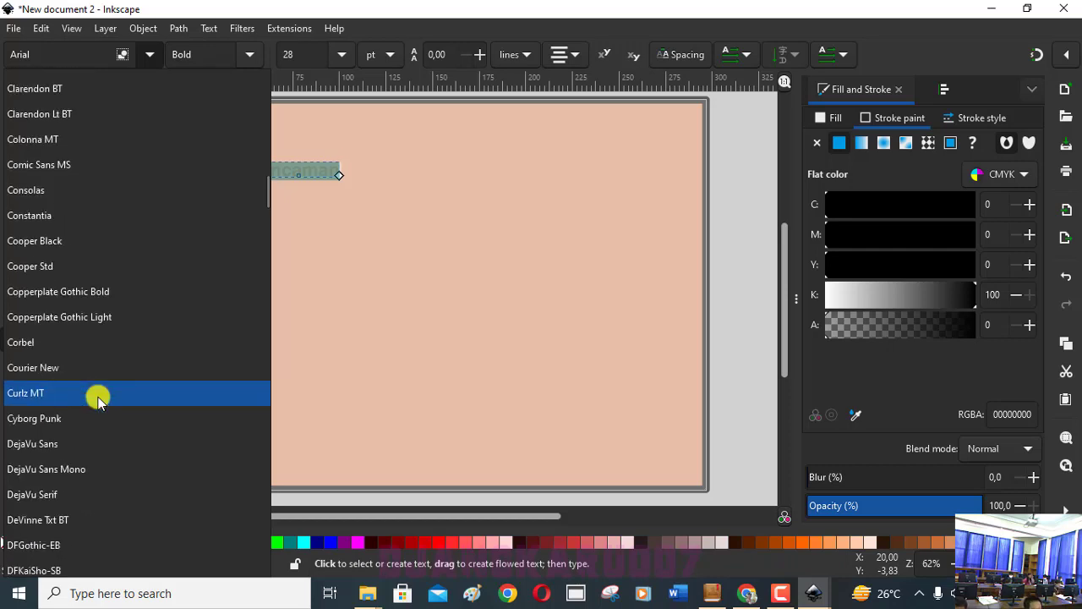
pyautogui.scroll(-2, 98, 397)
pyautogui.scroll(-3, 98, 396)
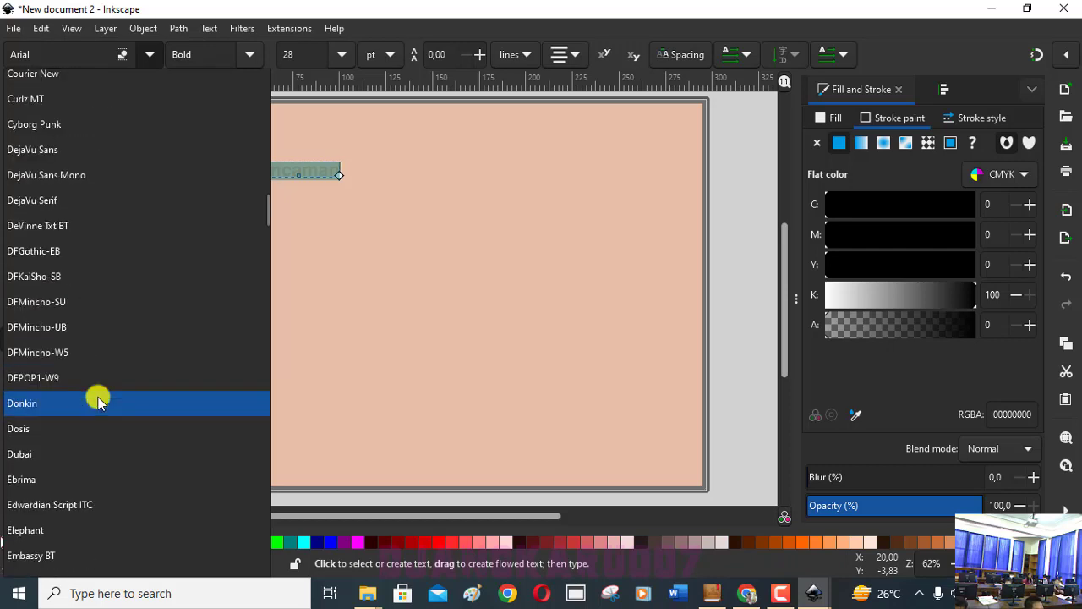
pyautogui.scroll(-2, 98, 397)
pyautogui.scroll(-2, 98, 396)
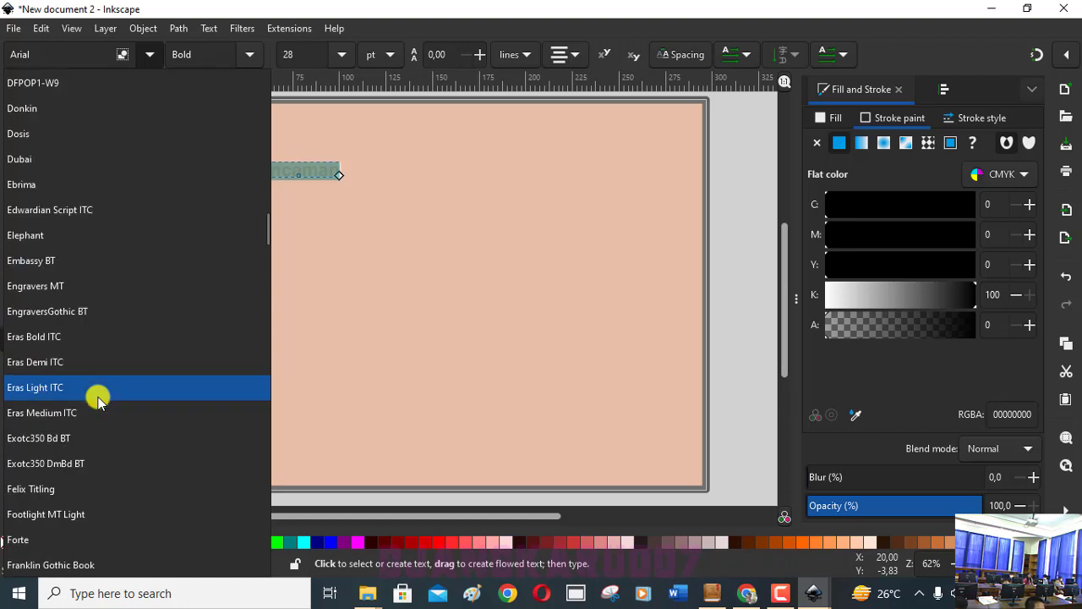
pyautogui.scroll(-1, 98, 397)
pyautogui.scroll(-1, 98, 397)
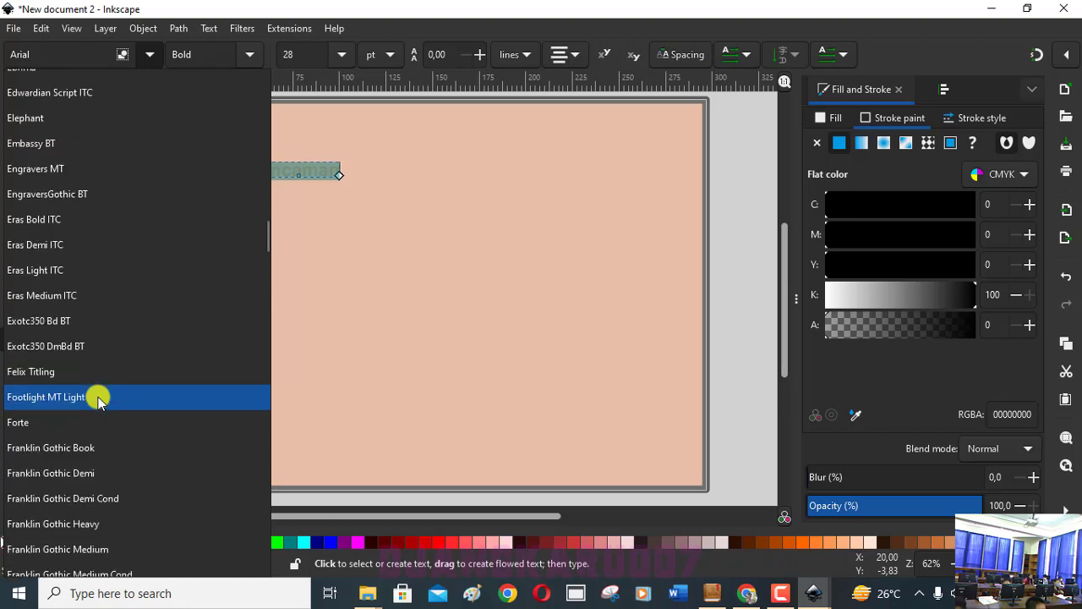
pyautogui.click(66, 422)
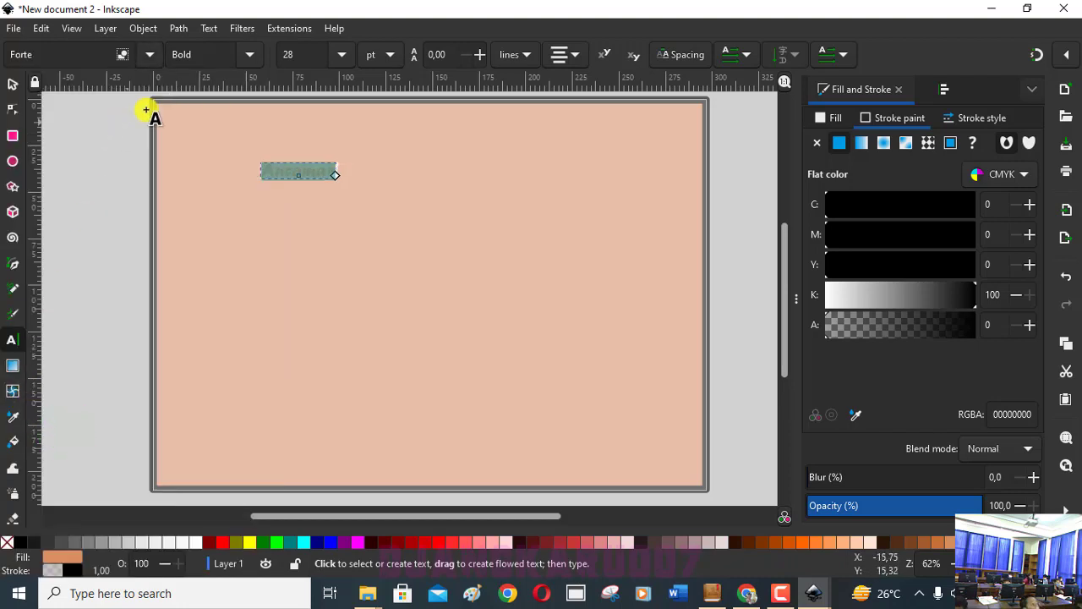
pyautogui.click(305, 178)
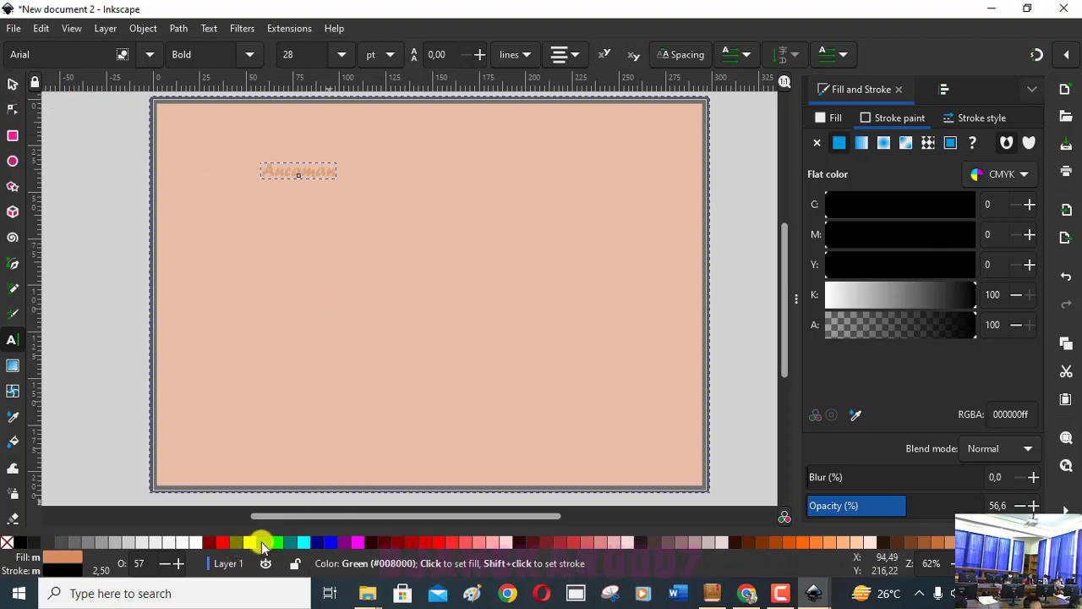
# Undo a mistaken green fill, then move the Ancaman text off the page to the left.
pyautogui.rightClick(262, 540)
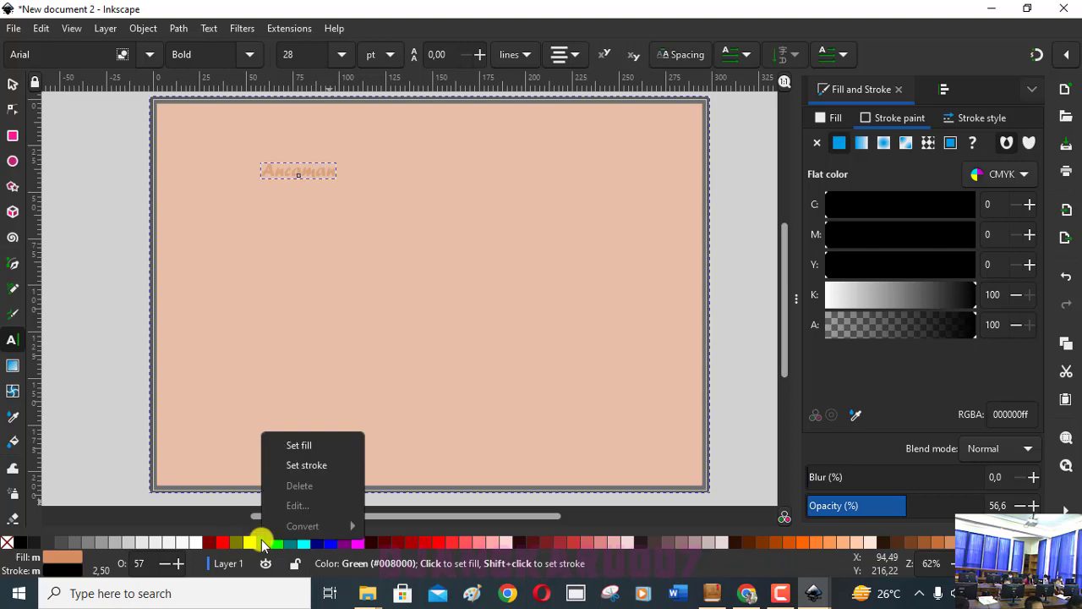
pyautogui.click(305, 443)
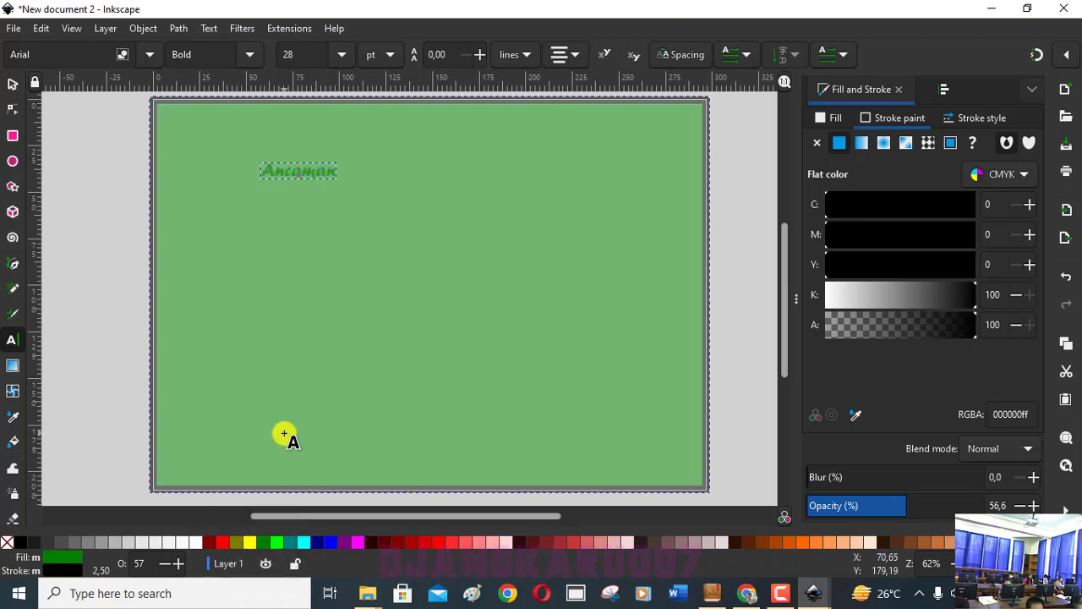
pyautogui.hotkey('ctrl', 'z')
pyautogui.click(10, 84)
pyautogui.click(87, 169)
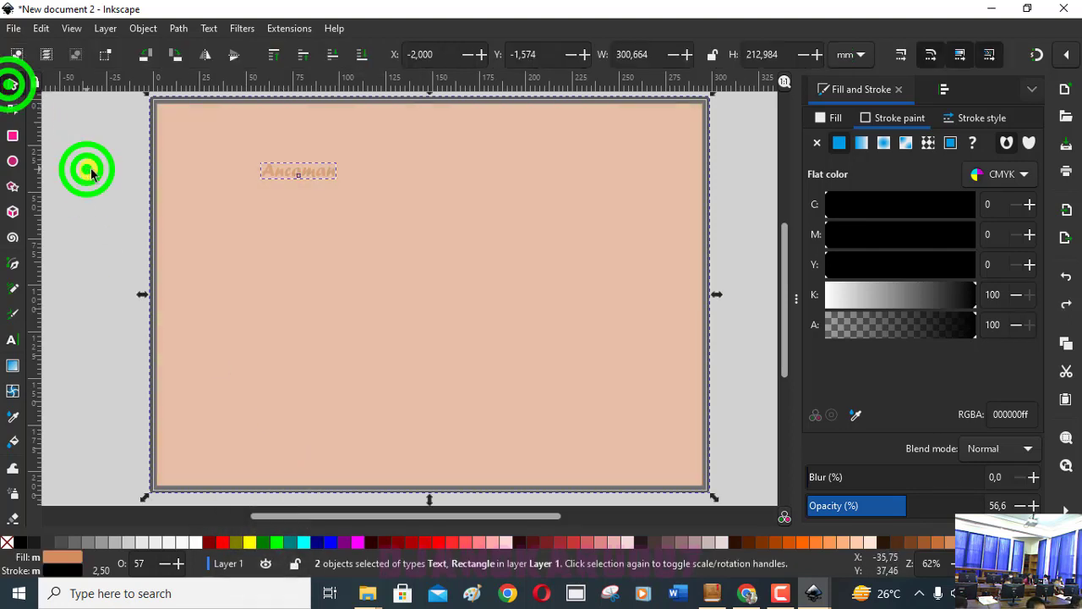
pyautogui.click(304, 171)
pyautogui.moveTo(309, 175); pyautogui.dragTo(93, 187)
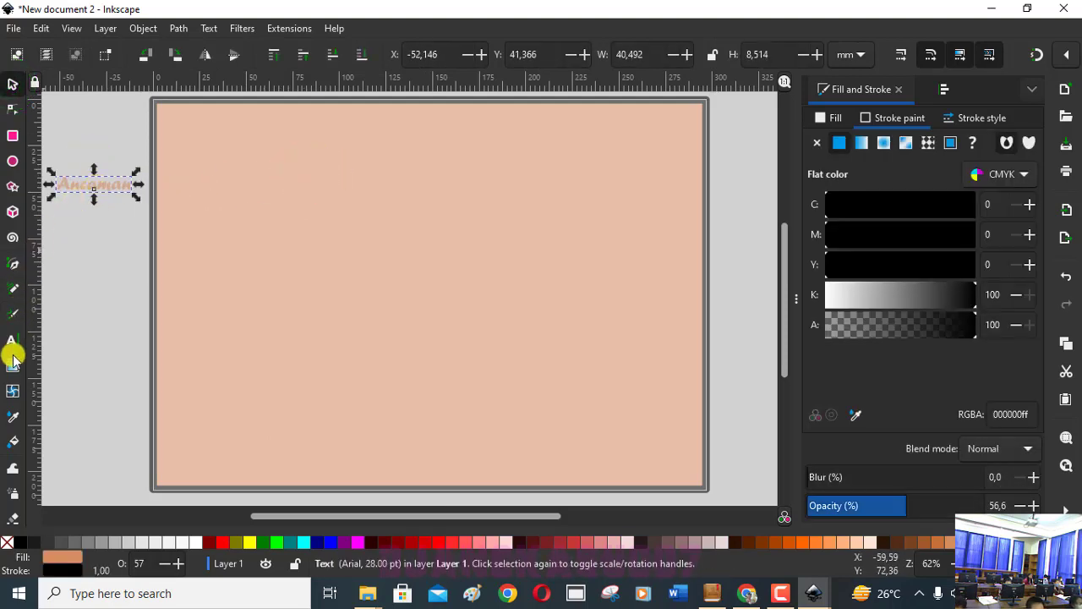
# Fill the Ancaman word green and move it back onto the page's top-left area.
pyautogui.click(12, 340)
pyautogui.moveTo(60, 183); pyautogui.dragTo(129, 184)
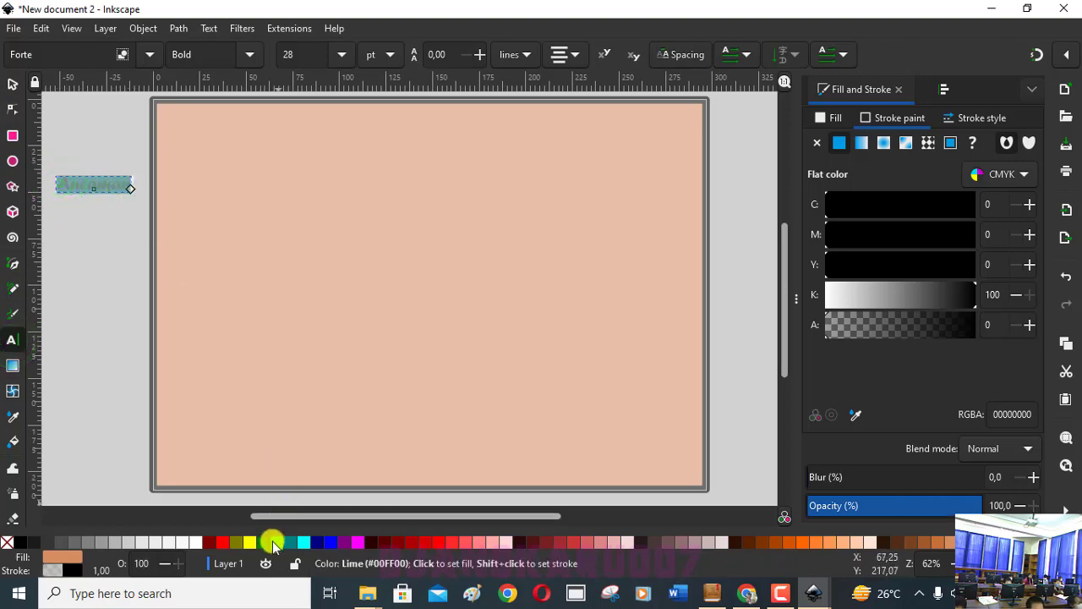
pyautogui.rightClick(263, 541)
pyautogui.click(297, 442)
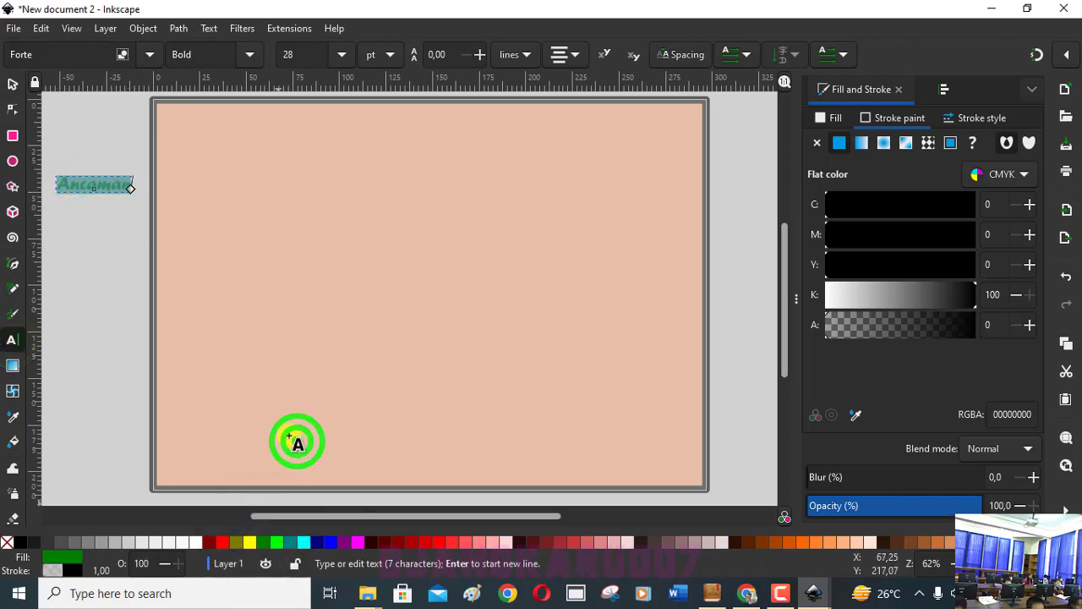
pyautogui.click(12, 84)
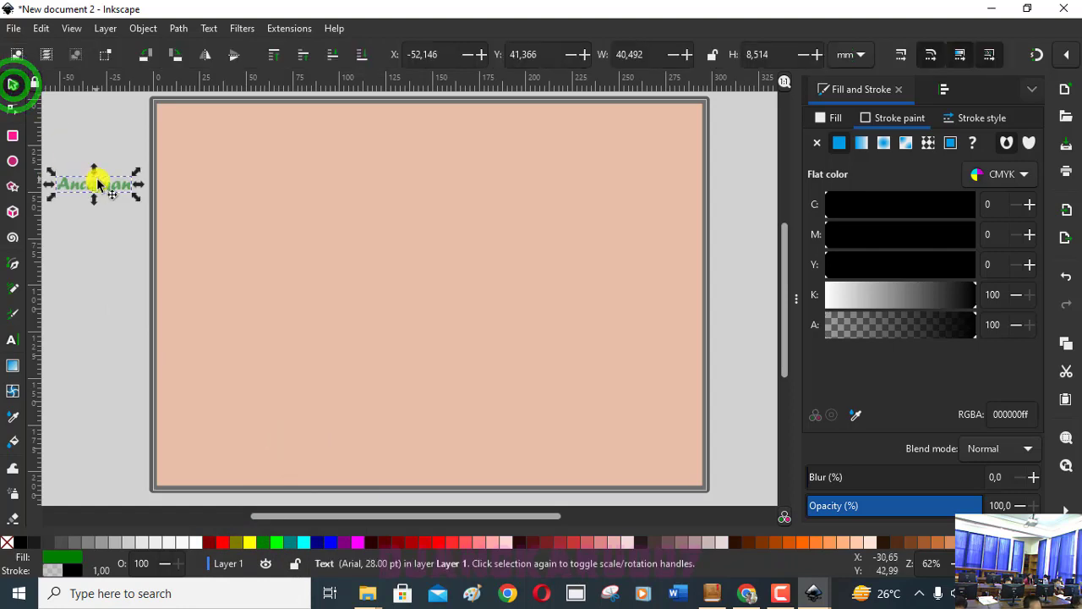
pyautogui.moveTo(101, 185); pyautogui.dragTo(245, 197)
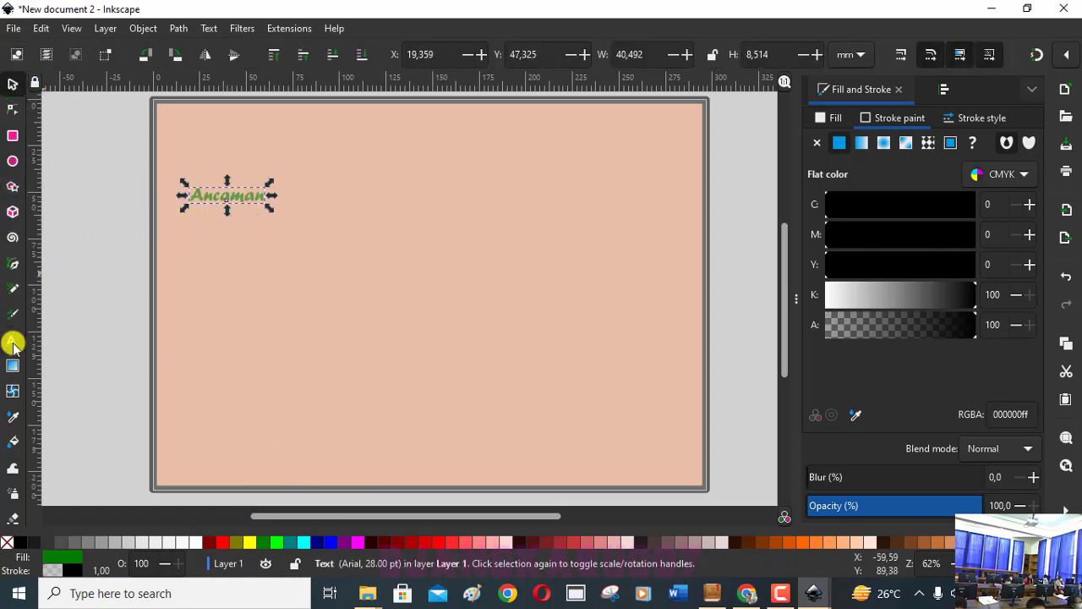
pyautogui.click(12, 340)
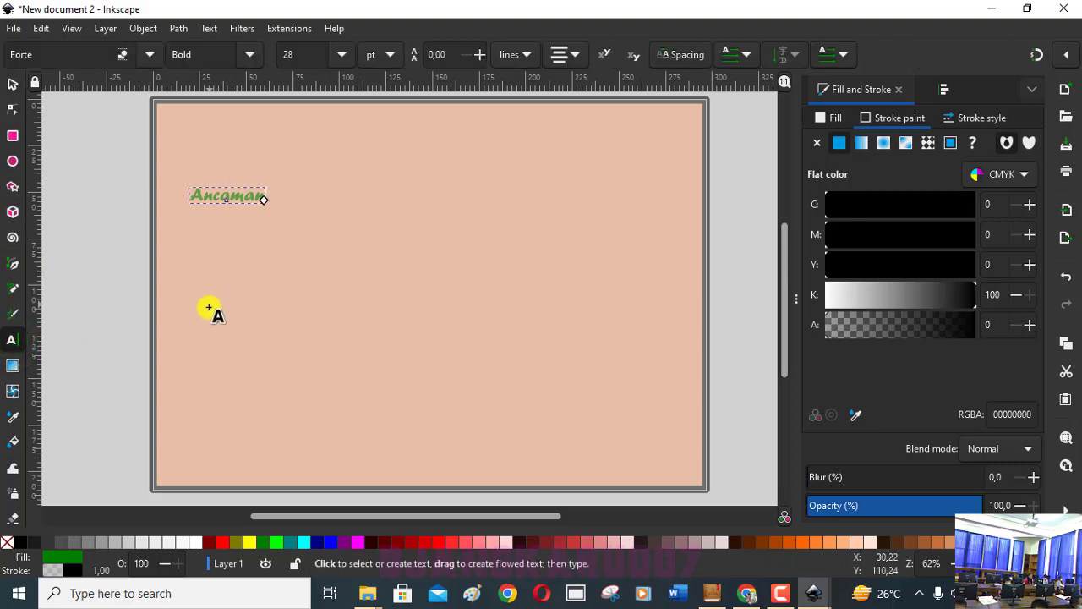
# Append ' Berinternet Mengintai Kita' to the title, correcting the stray typo at the end.
pyautogui.hotkey('alt', 'Tab')
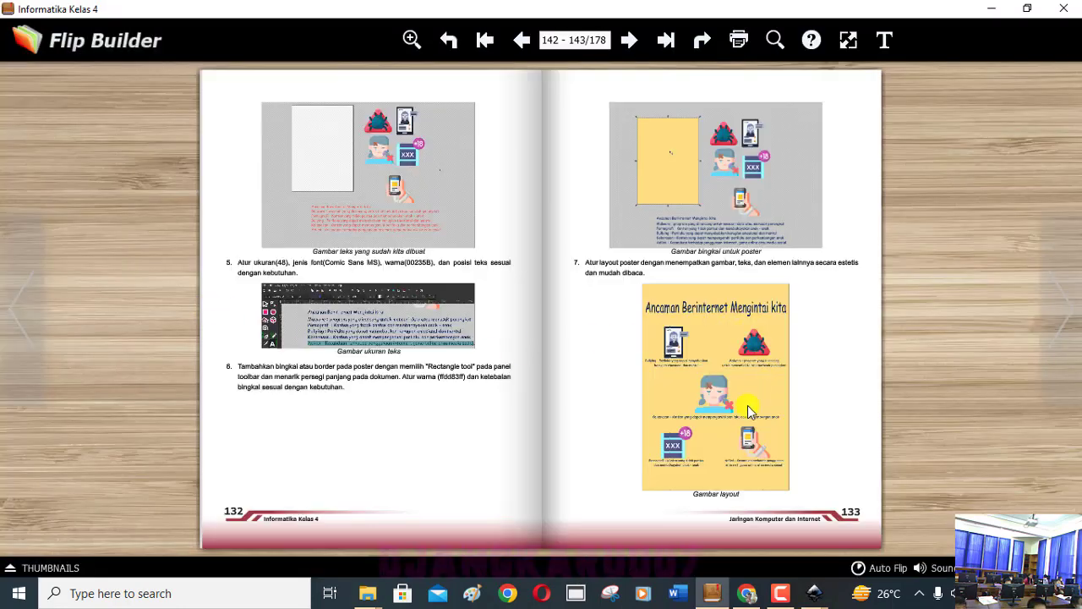
pyautogui.hotkey('alt', 'Tab')
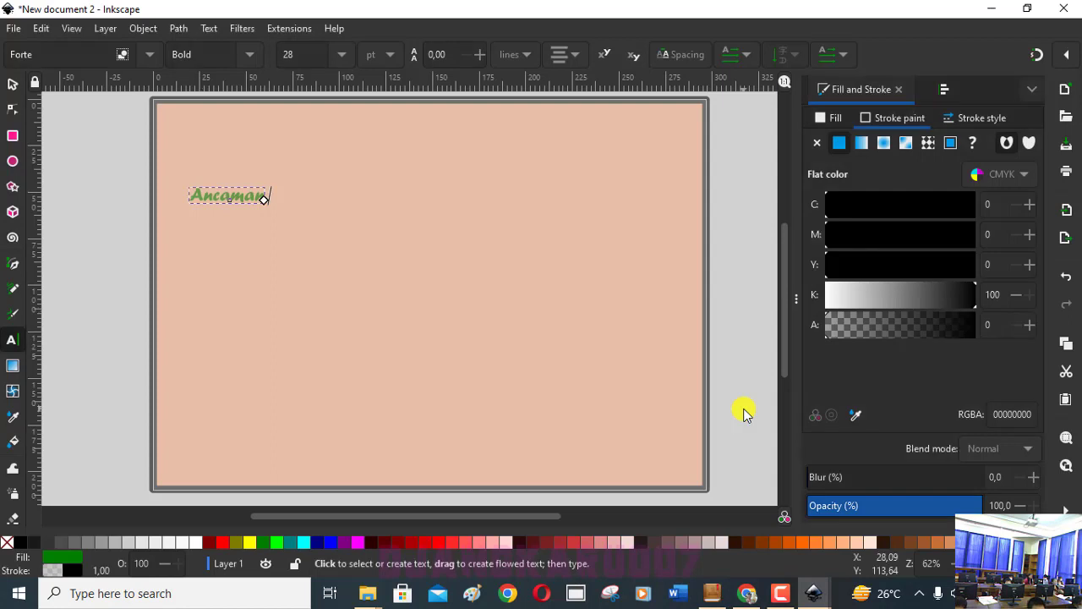
pyautogui.write('Berin')
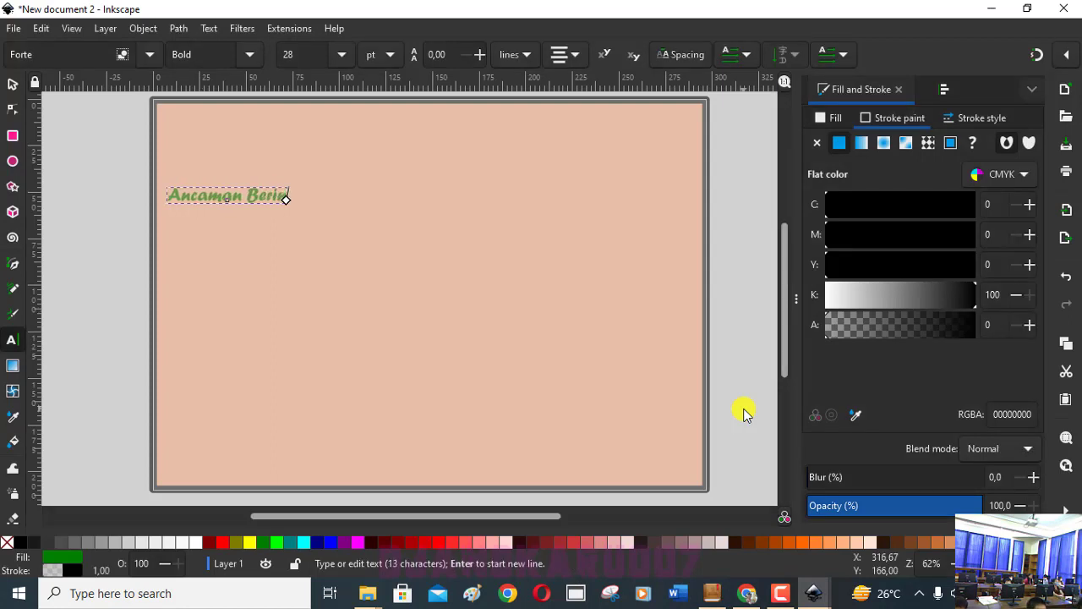
pyautogui.write('ternet ')
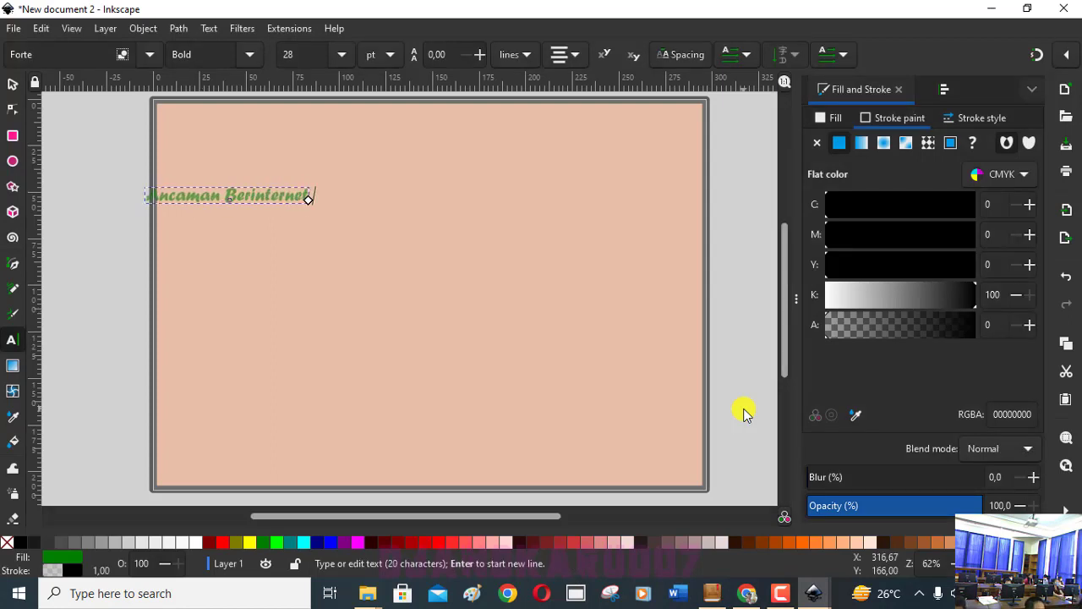
pyautogui.write('Menginta')
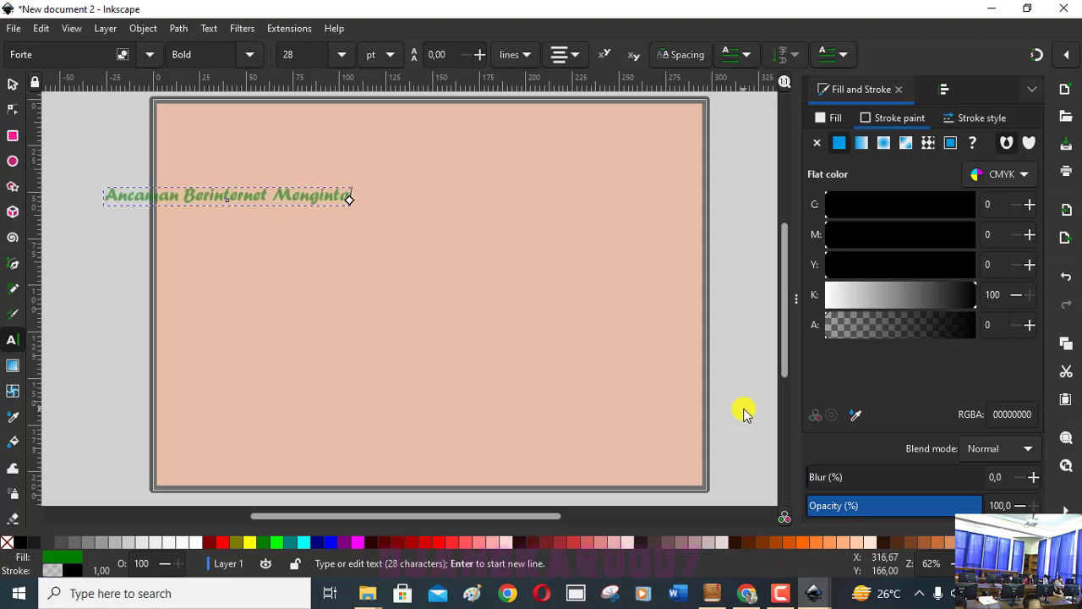
pyautogui.write('i K<')
pyautogui.press('BackSpace')
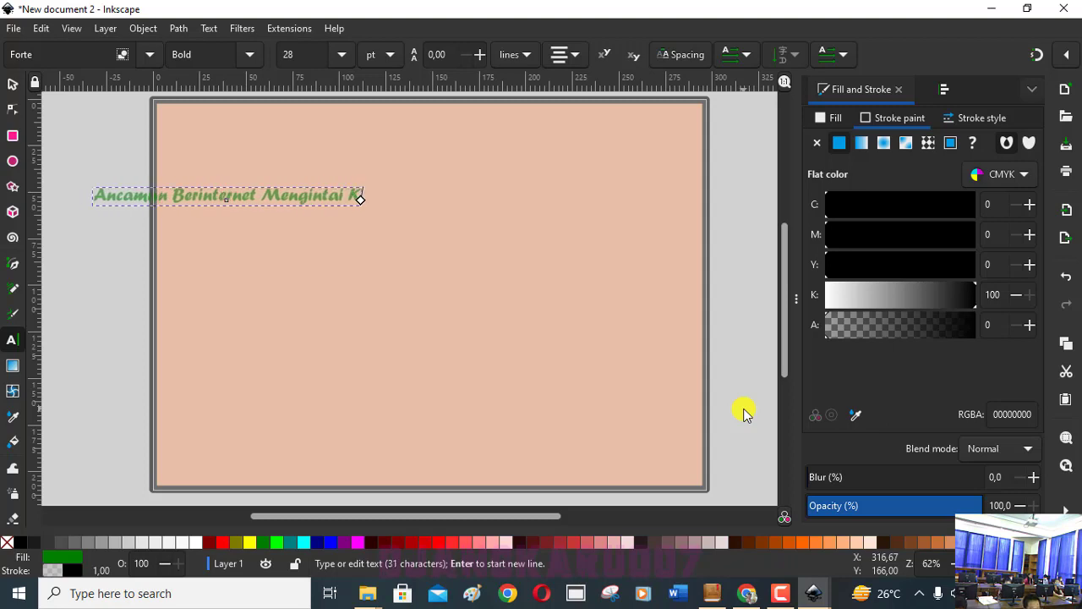
pyautogui.press('BackSpace')
pyautogui.press('BackSpace')
pyautogui.write('Kit')
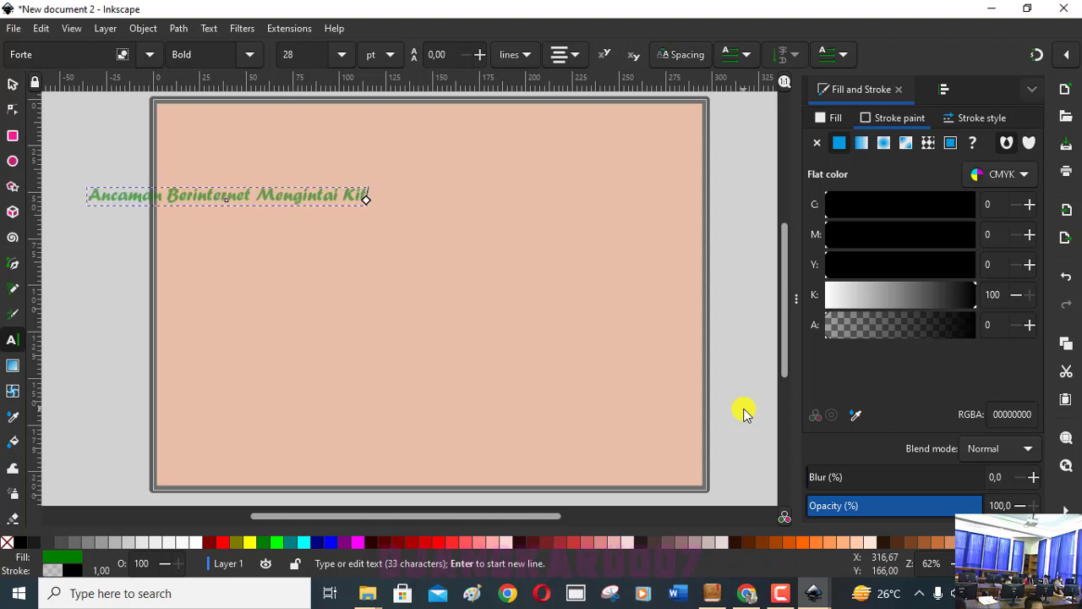
pyautogui.write('a')
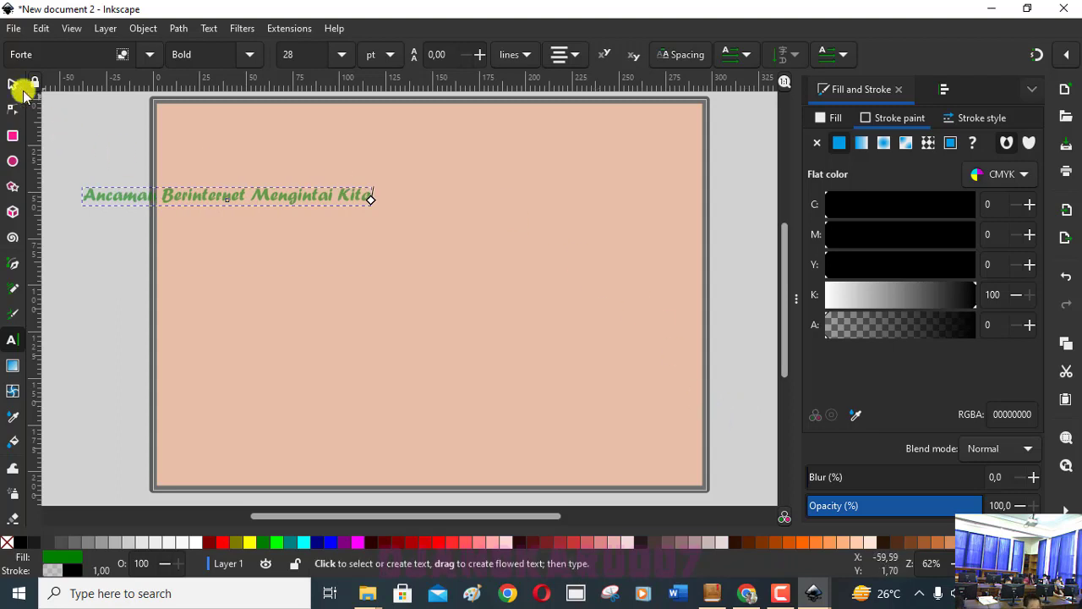
pyautogui.click(13, 85)
# Drag the title up to the page's top edge and select its whole text line.
pyautogui.moveTo(179, 199)
pyautogui.mouseDown()
pyautogui.moveTo(349, 135)
pyautogui.moveTo(349, 119)
pyautogui.mouseUp()
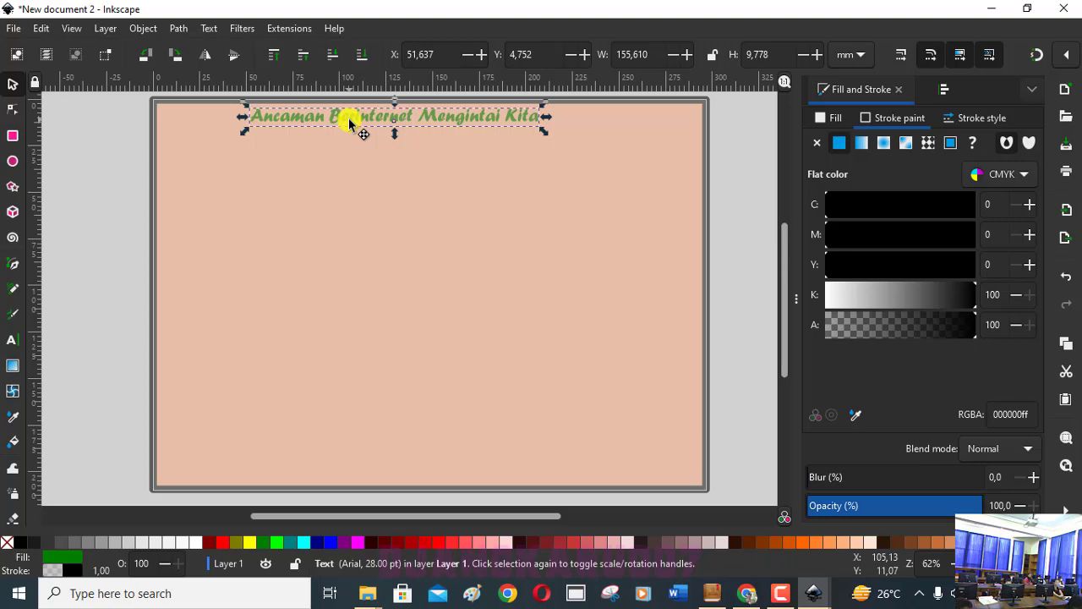
pyautogui.click(902, 117)
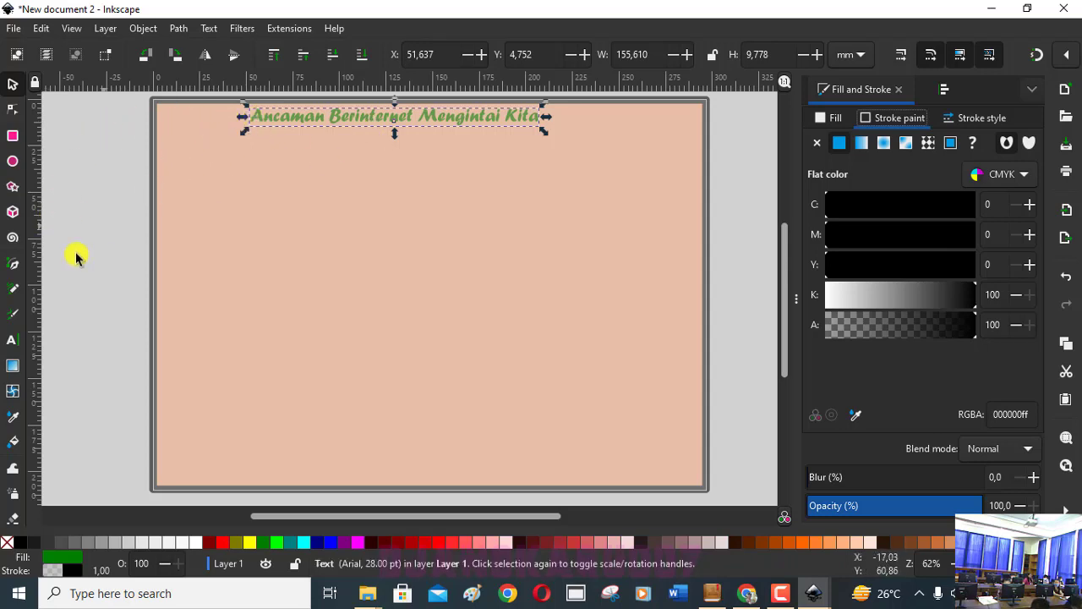
pyautogui.click(13, 339)
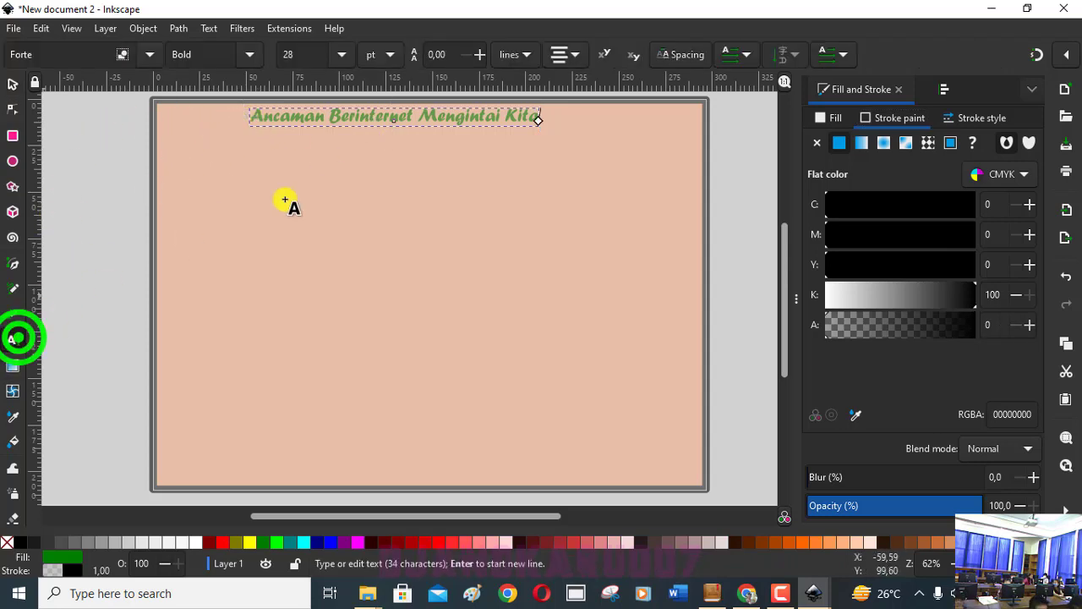
pyautogui.tripleClick(450, 112)
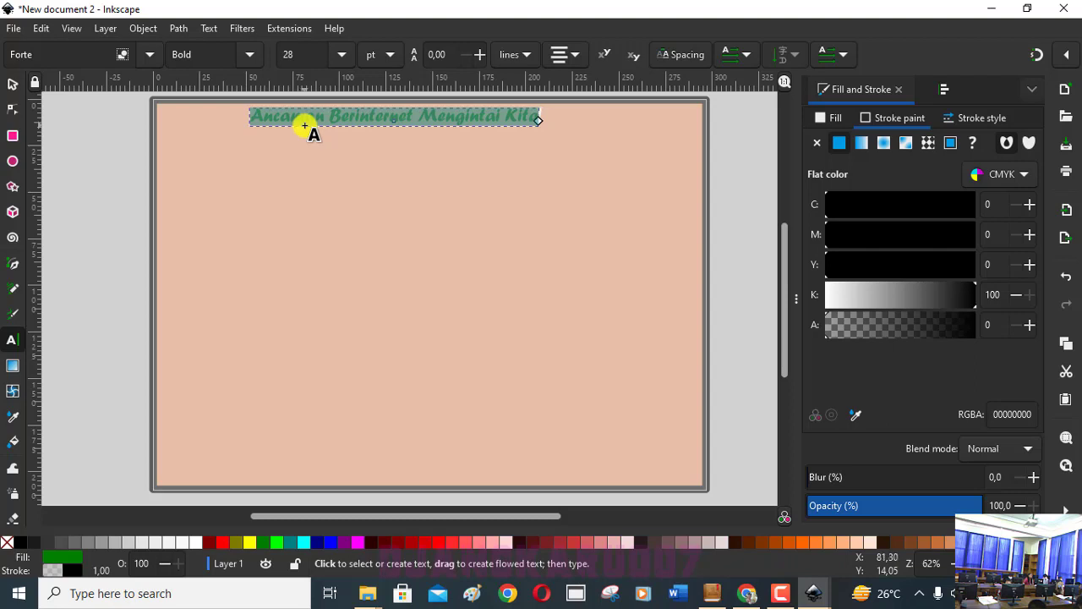
pyautogui.click(902, 119)
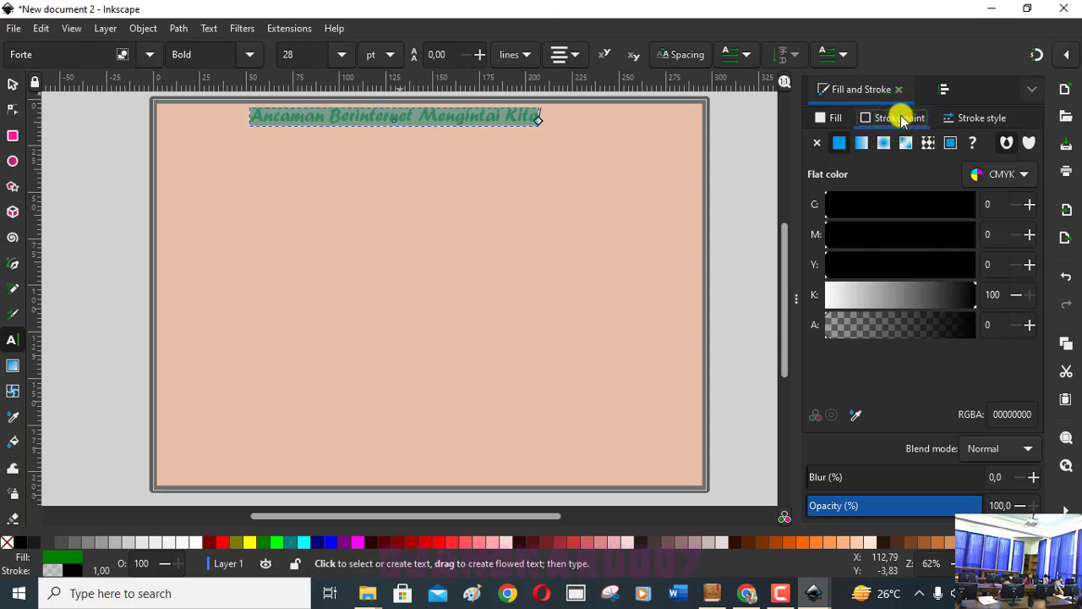
# Drag the stroke alpha to 0 so the title outline reads RGBA 00000000.
pyautogui.click(828, 318)
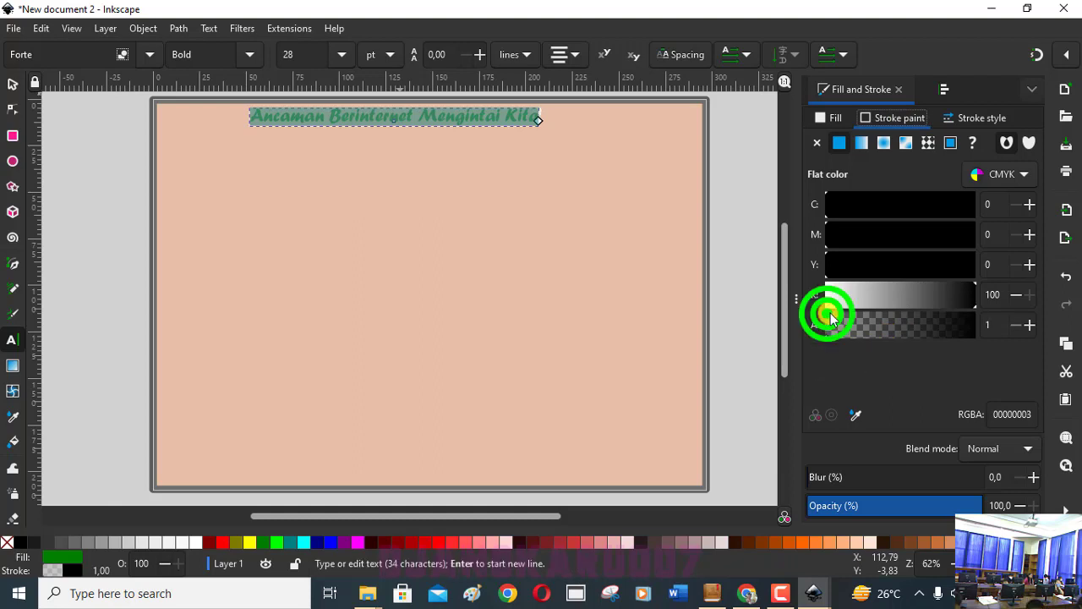
pyautogui.moveTo(829, 318); pyautogui.dragTo(826, 317)
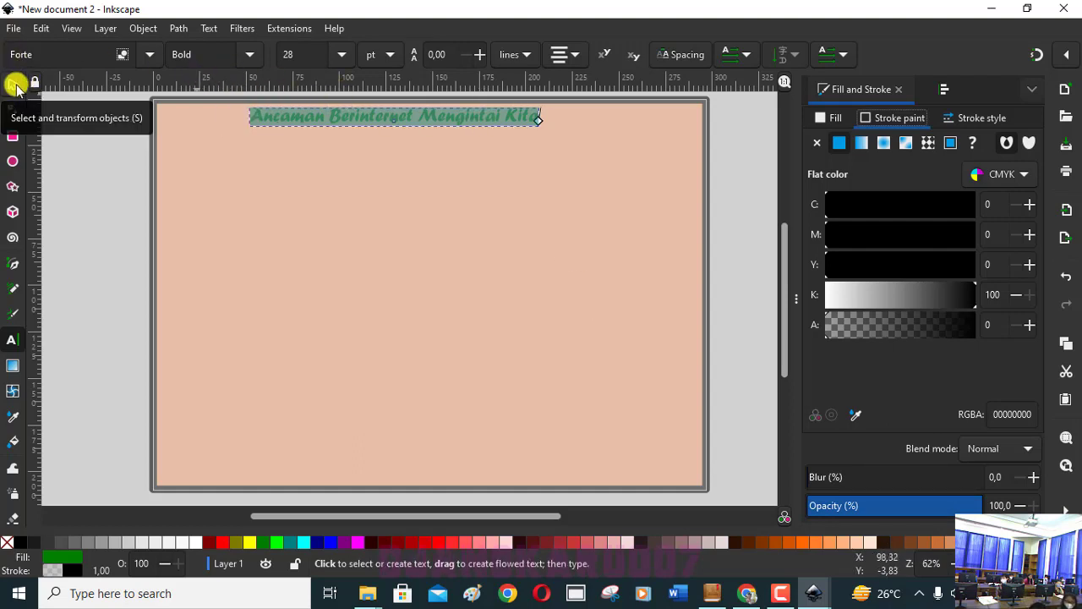
# Scale the title up to 220.731 × 13.87 mm and shift it left to X 38.017.
pyautogui.click(15, 85)
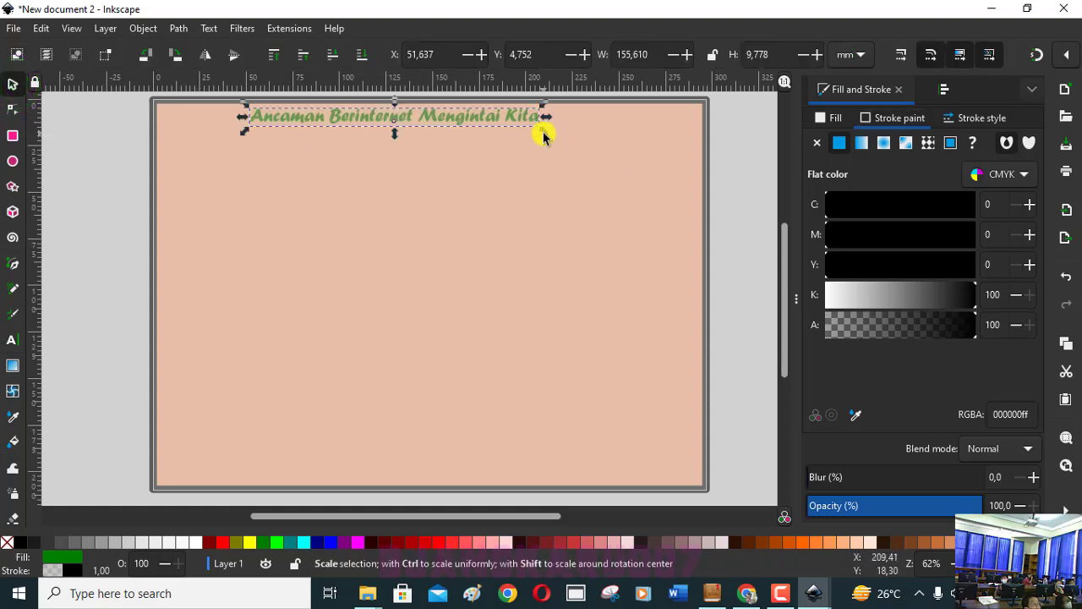
pyautogui.moveTo(542, 136); pyautogui.dragTo(664, 193)
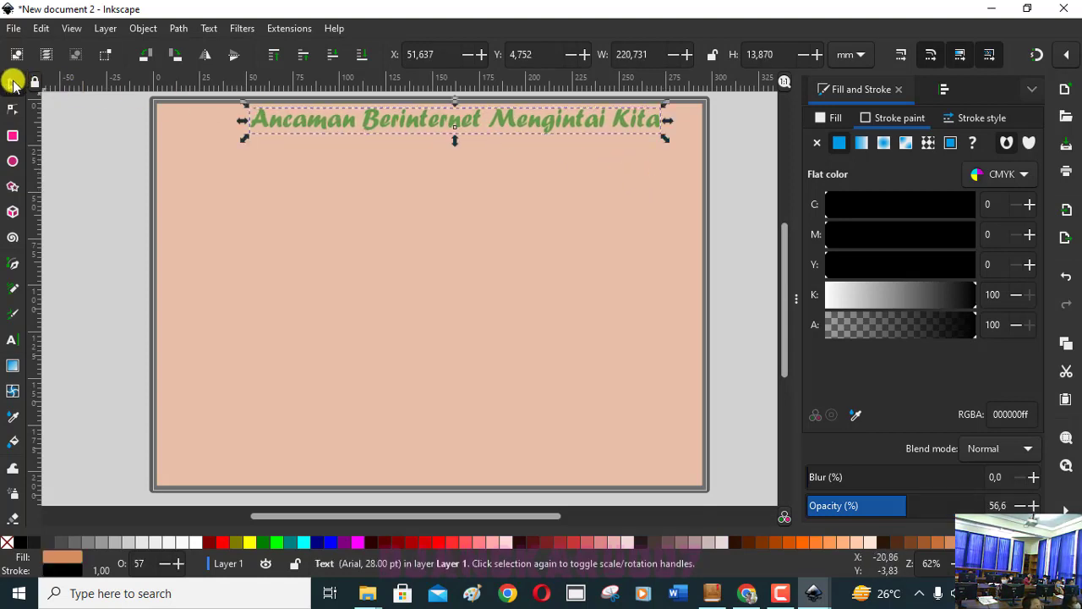
pyautogui.click(13, 84)
pyautogui.click(420, 127)
pyautogui.moveTo(418, 127); pyautogui.dragTo(390, 131)
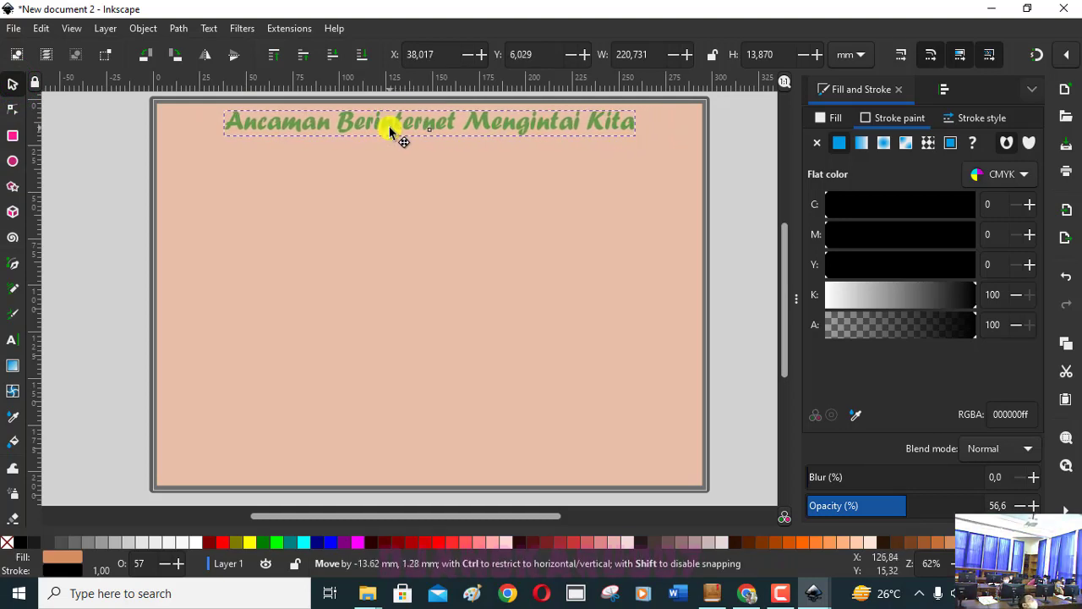
pyautogui.click(13, 339)
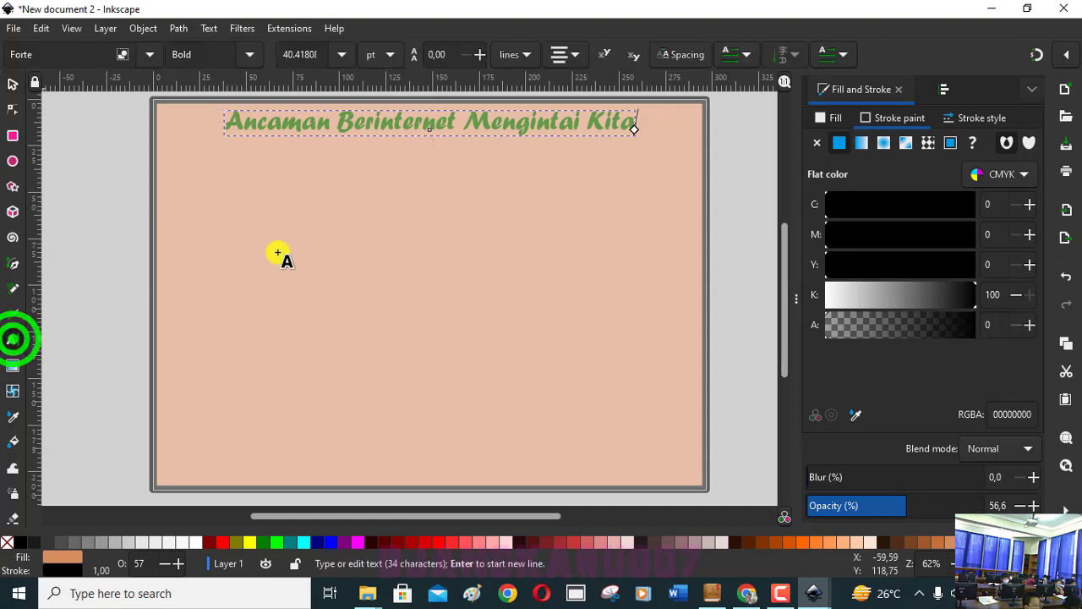
pyautogui.click(549, 121)
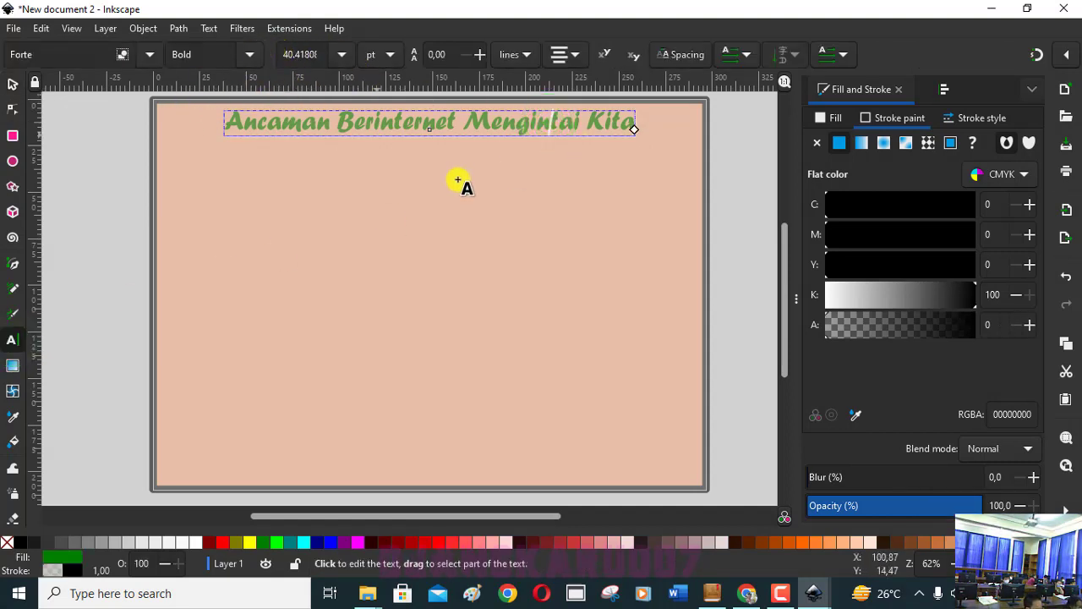
pyautogui.click(10, 82)
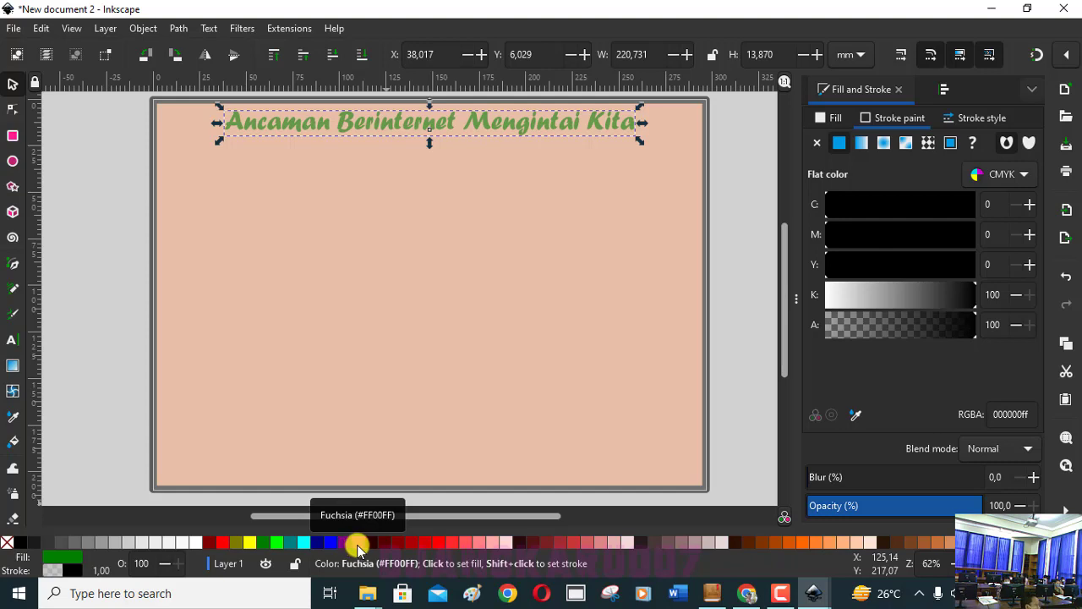
# Set the title's stroke to fuchsia and widen the outline to about 2.1 mm.
pyautogui.rightClick(357, 544)
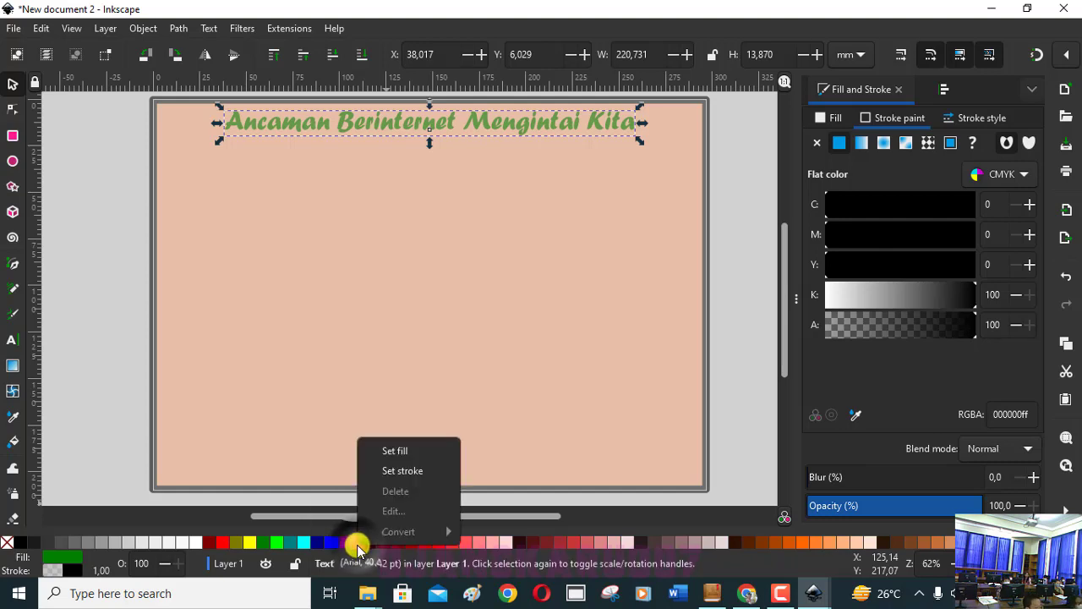
pyautogui.click(409, 471)
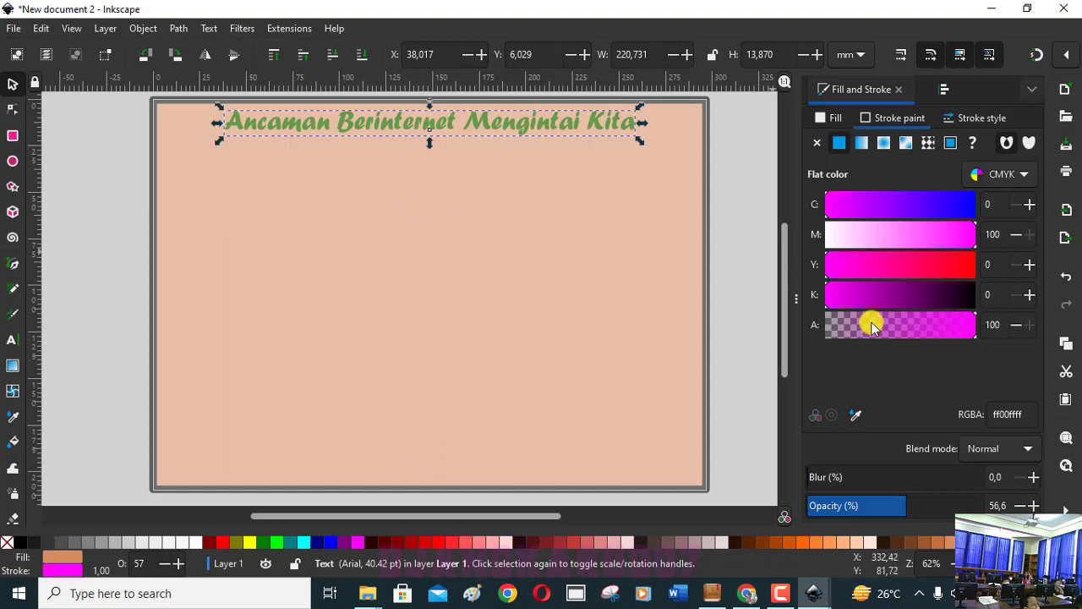
pyautogui.click(898, 116)
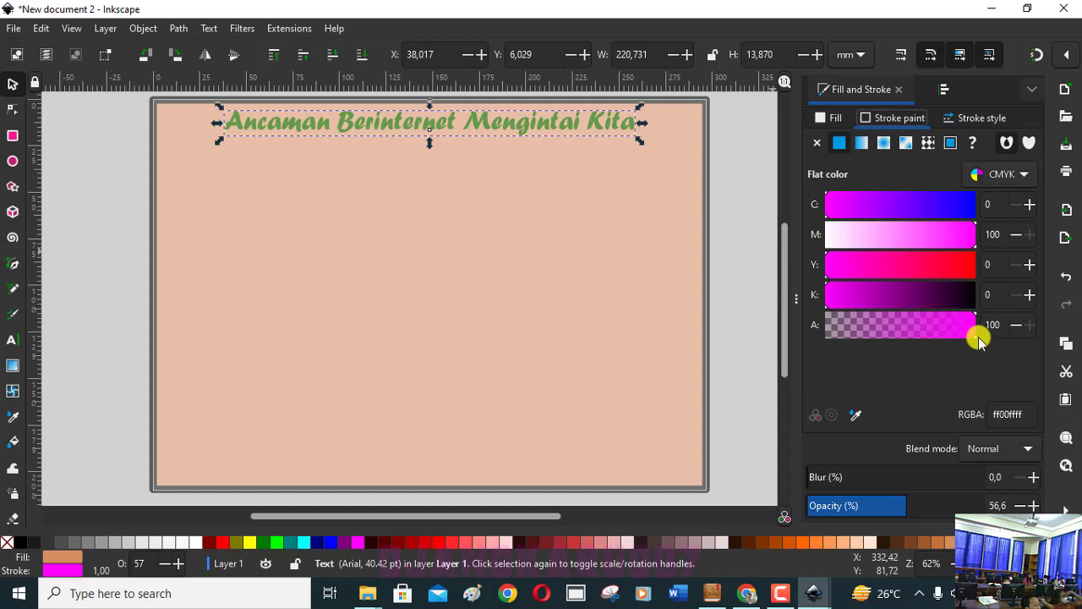
pyautogui.click(1001, 118)
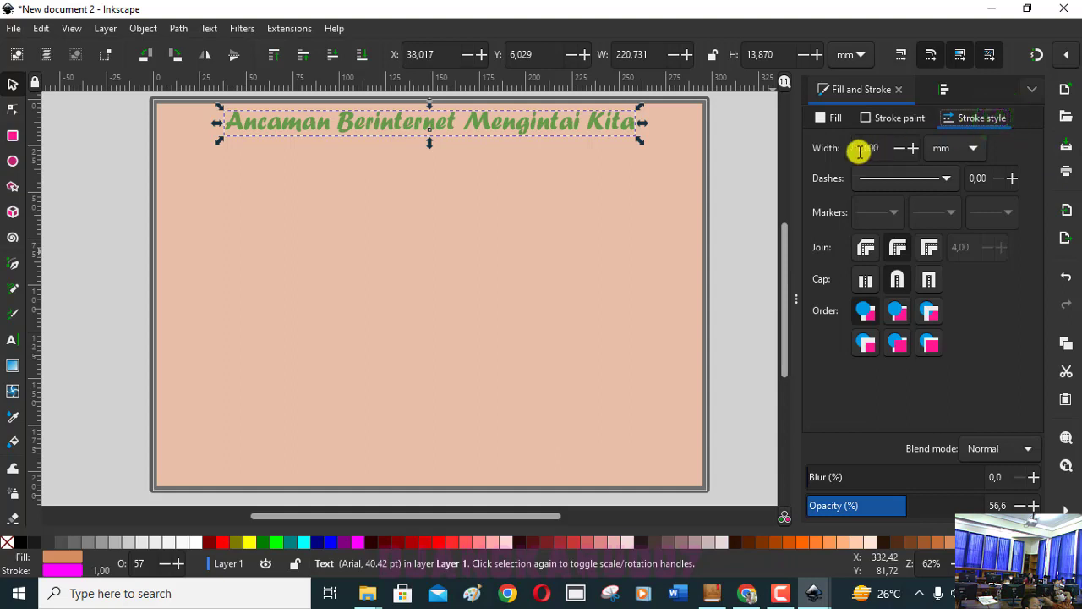
pyautogui.click(915, 150)
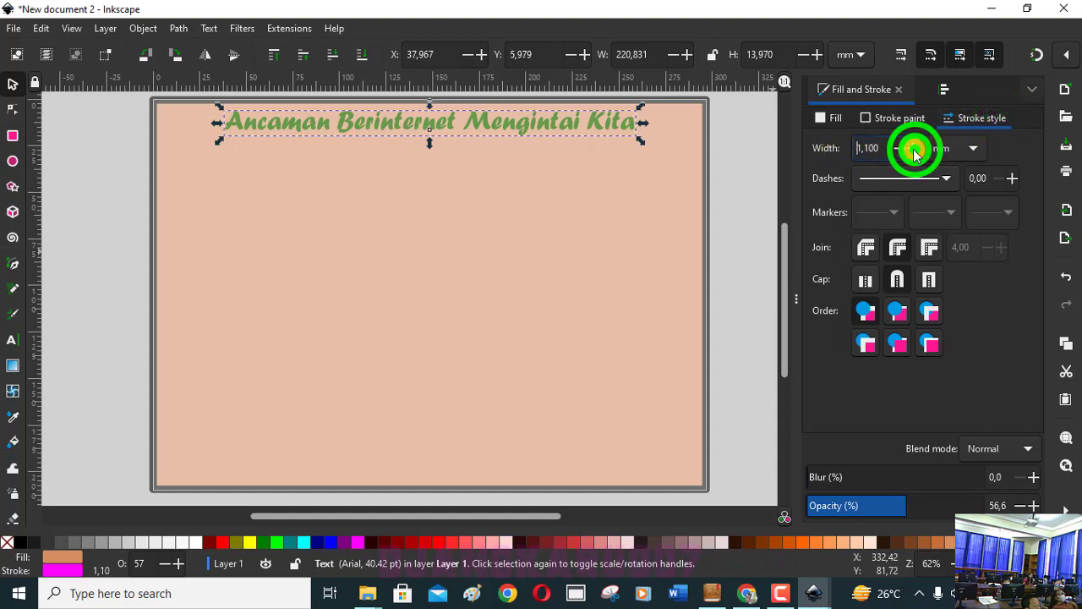
pyautogui.click(911, 150)
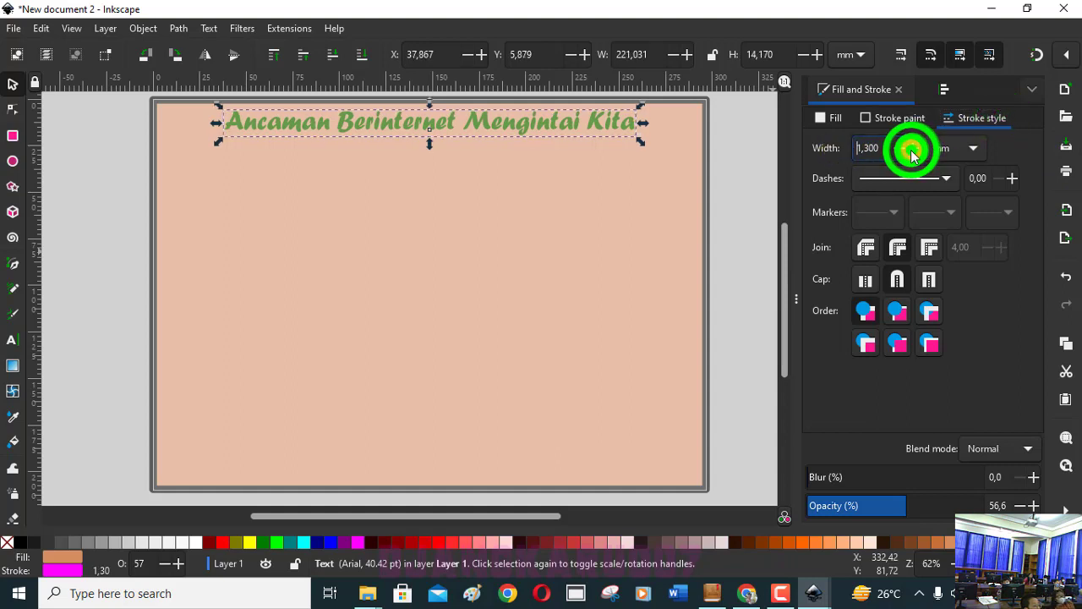
pyautogui.click(625, 203)
pyautogui.click(616, 122)
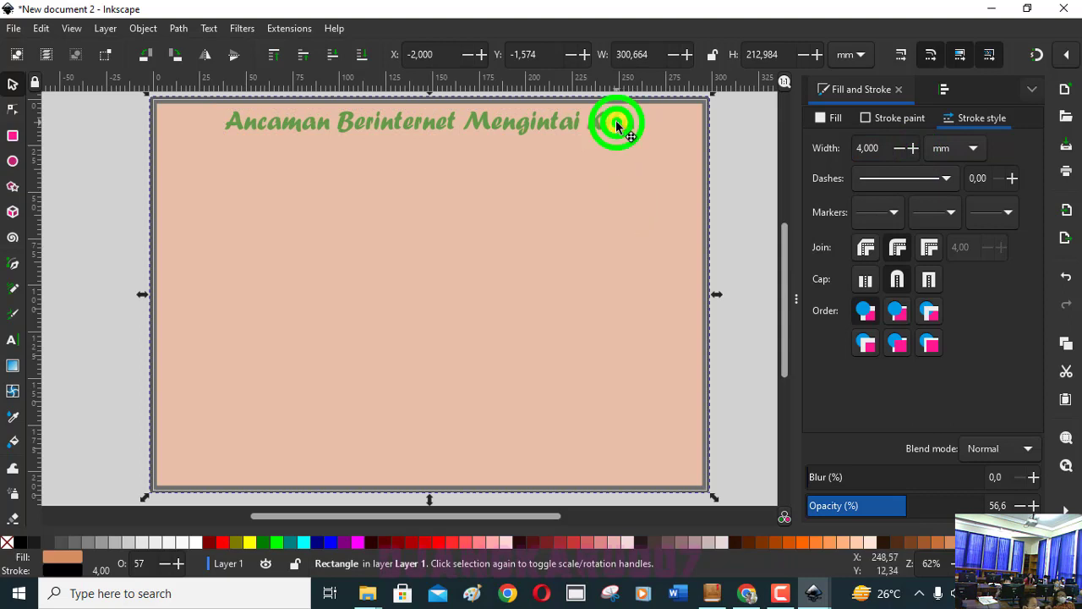
pyautogui.click(915, 149)
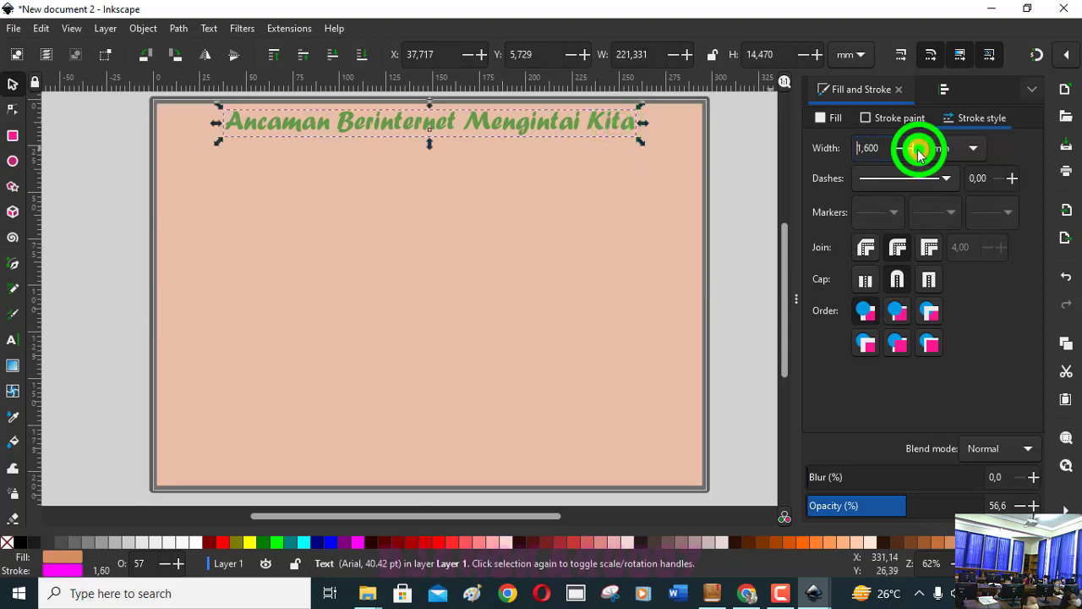
pyautogui.click(916, 148)
pyautogui.click(915, 148)
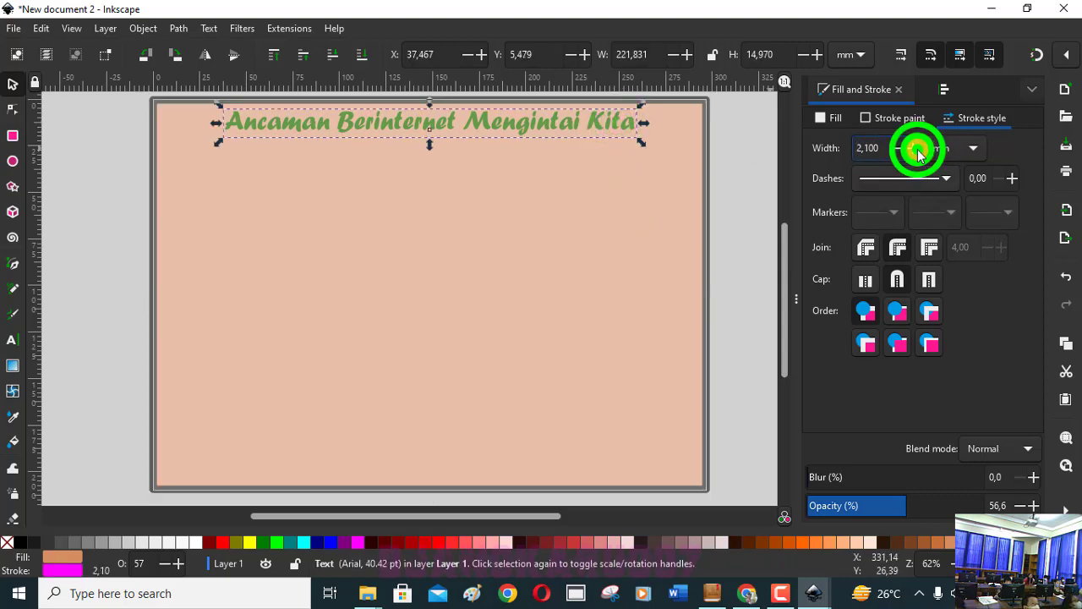
# Select all the title's characters and set the outline width to 2.5 mm.
pyautogui.click(12, 339)
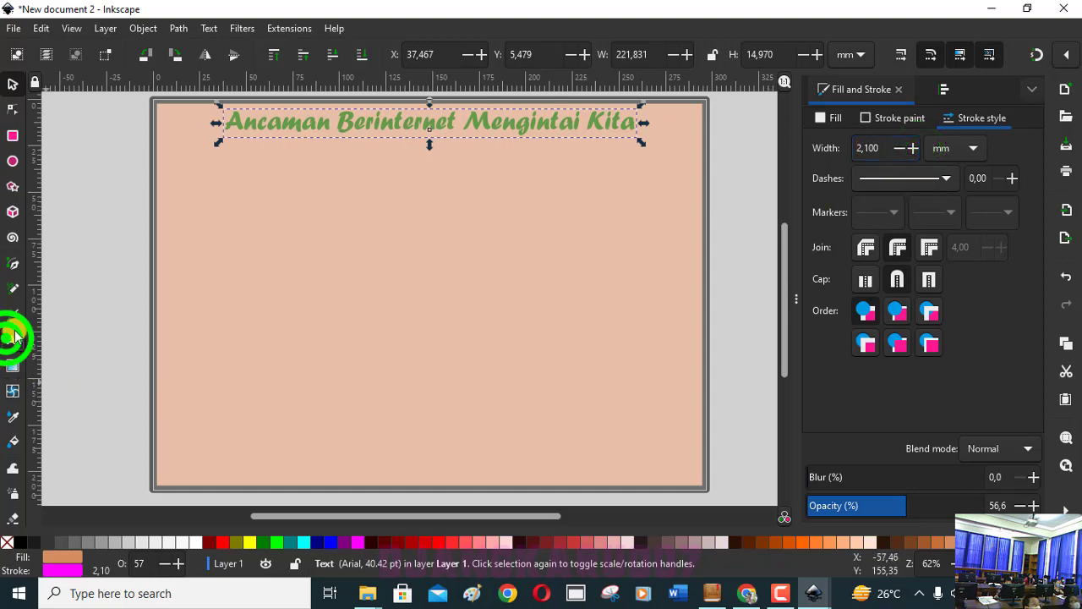
pyautogui.click(233, 131)
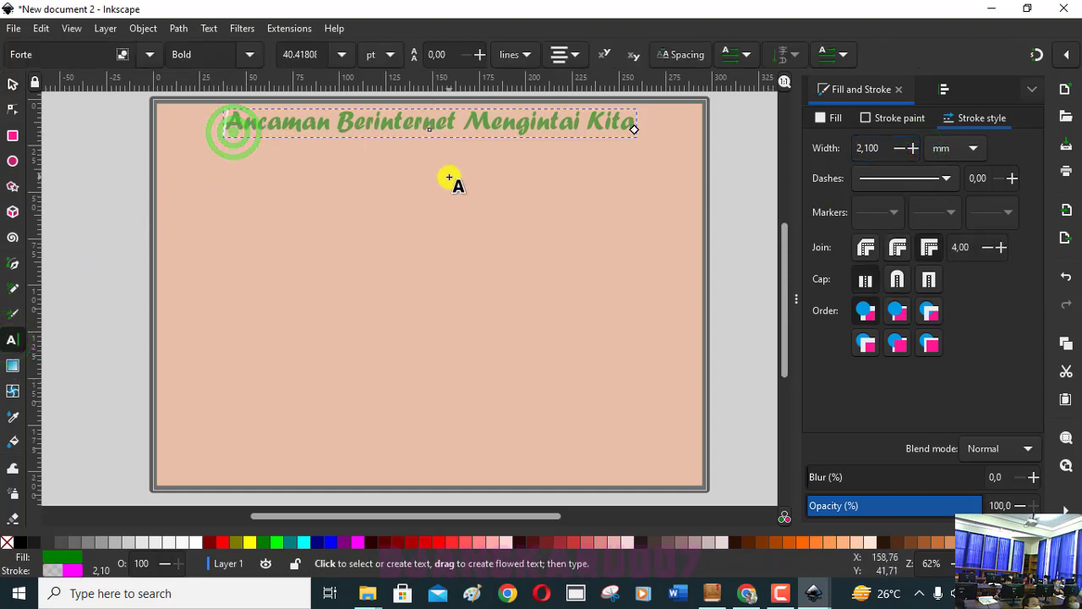
pyautogui.hotkey('ctrl', 'a')
pyautogui.click(905, 150)
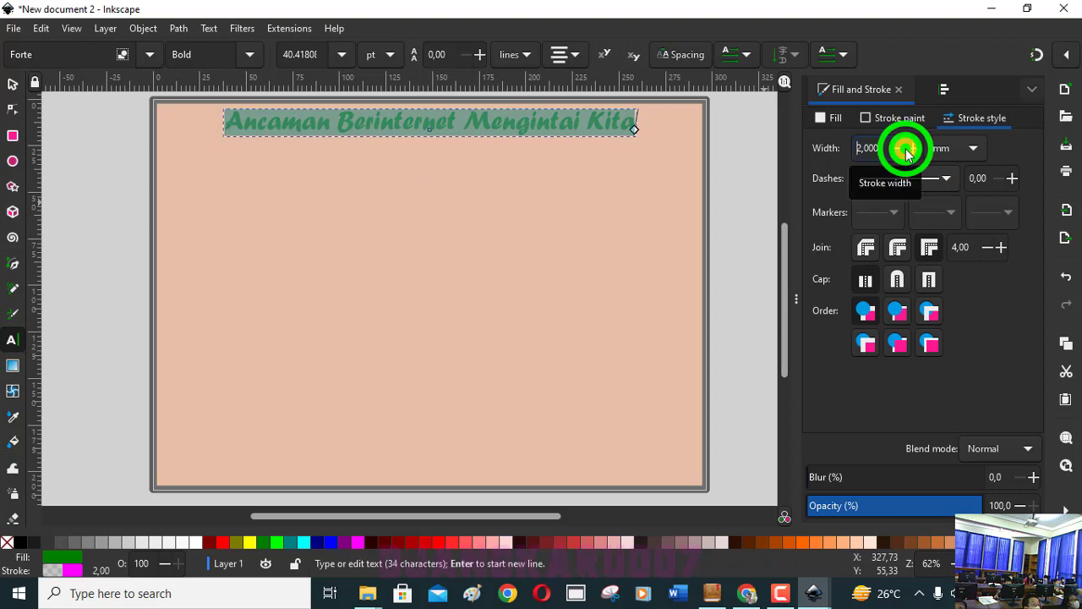
pyautogui.click(906, 150)
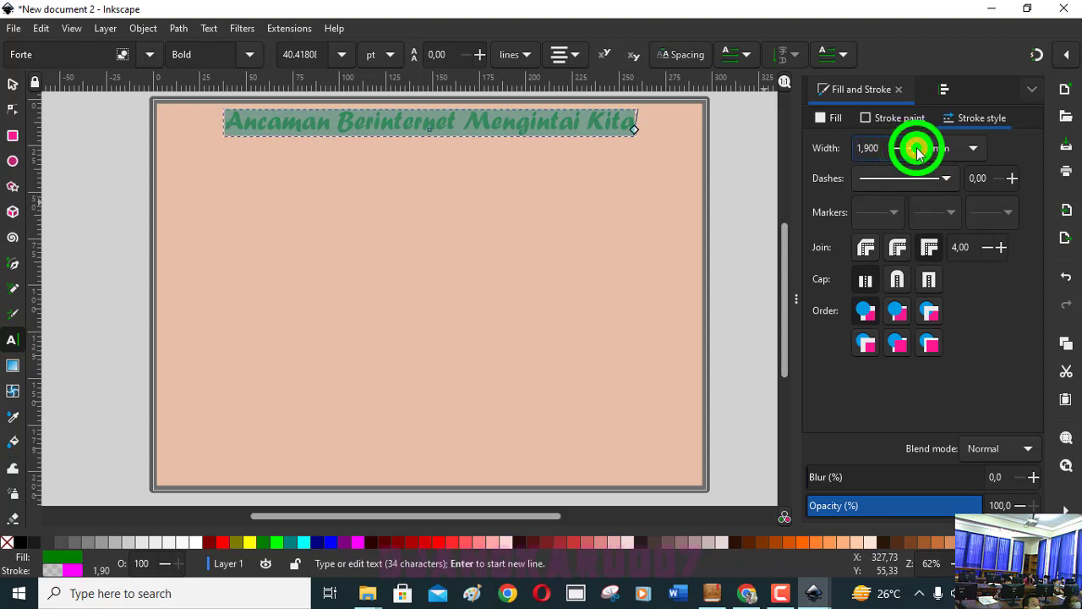
pyautogui.click(918, 149)
pyautogui.click(918, 149)
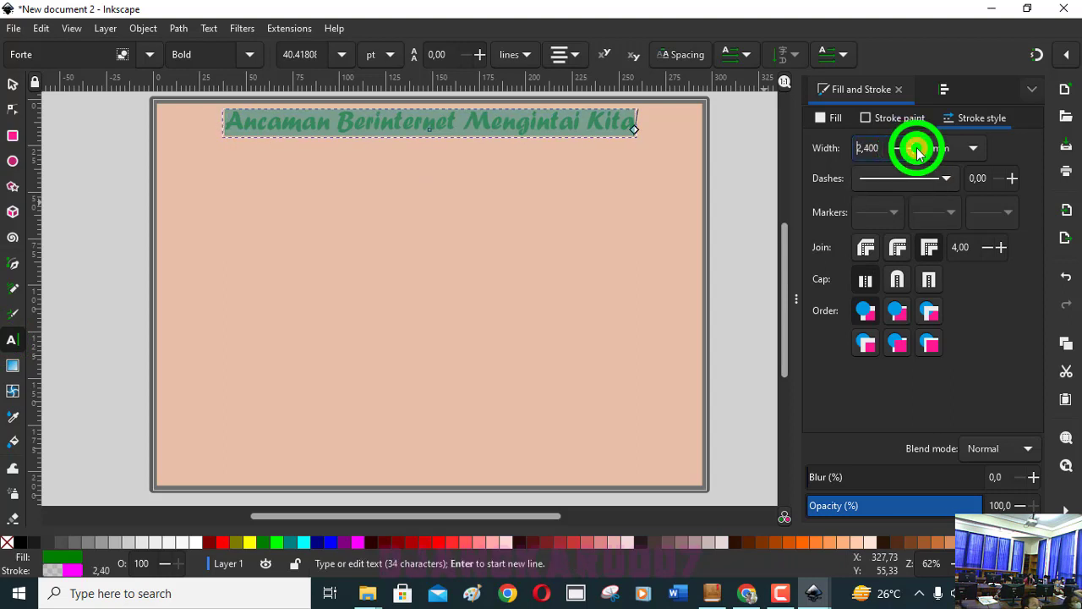
pyautogui.click(917, 149)
pyautogui.click(11, 86)
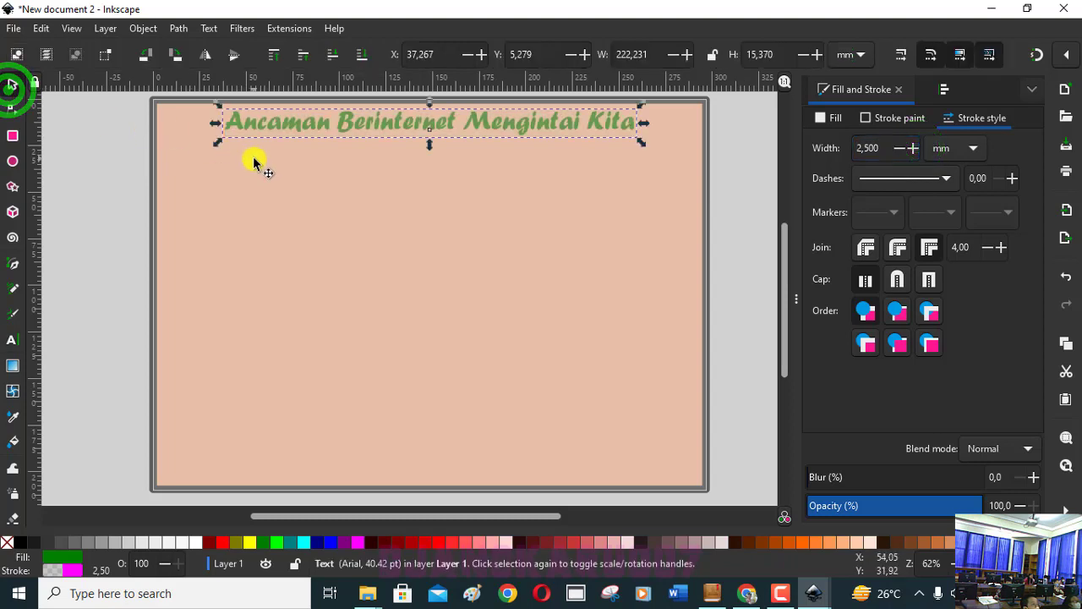
# Select the letter B and give it a fully opaque fuchsia outline.
pyautogui.keyDown('ctrl'); pyautogui.scroll(4, 297, 159); pyautogui.keyUp('ctrl')
pyautogui.scroll(3, 399, 234)
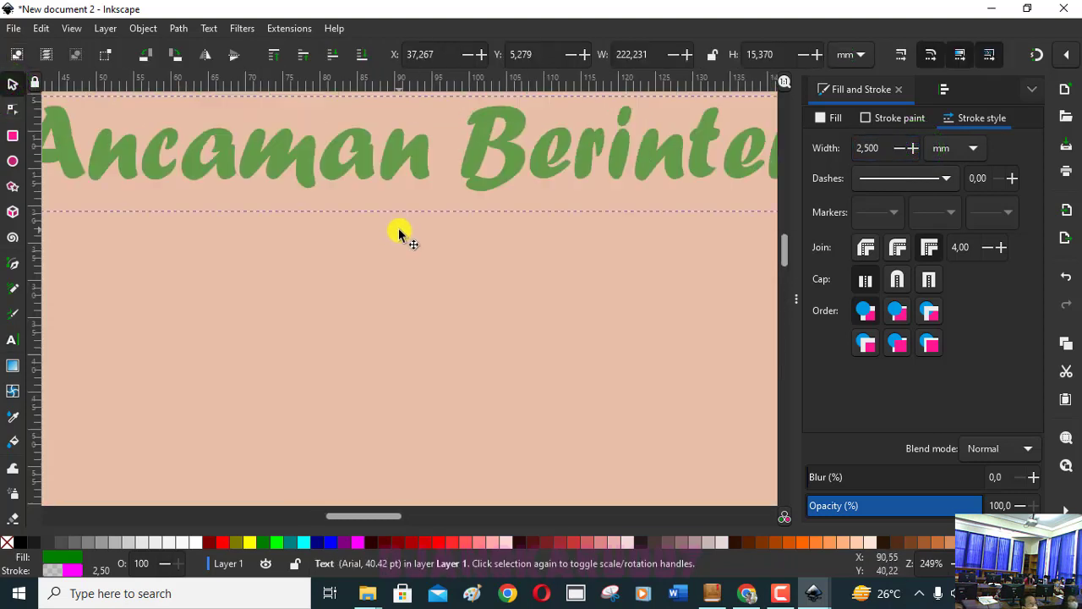
pyautogui.scroll(2, 400, 235)
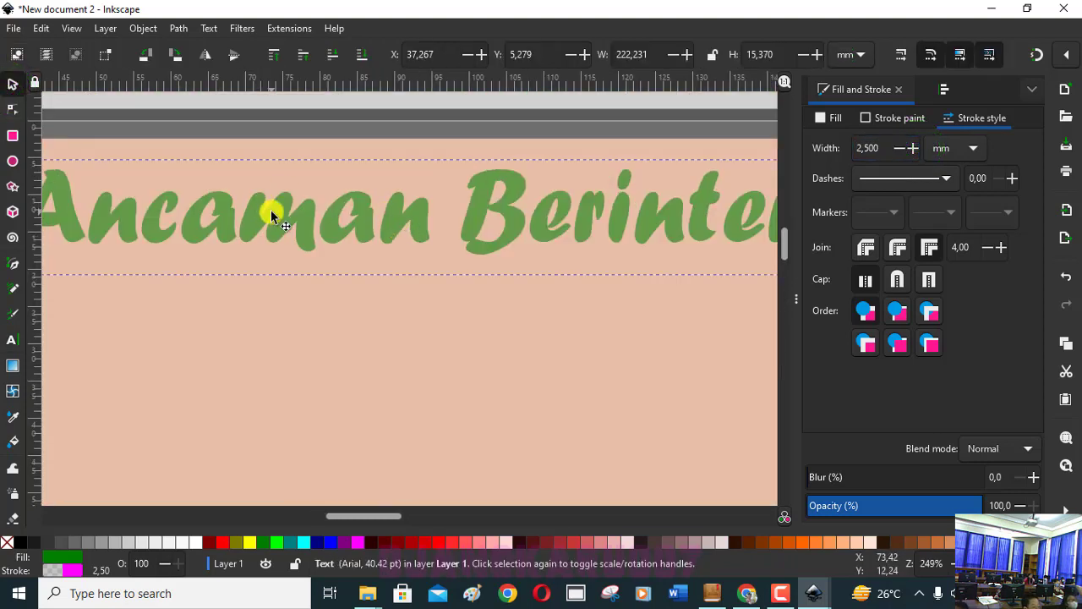
pyautogui.click(12, 342)
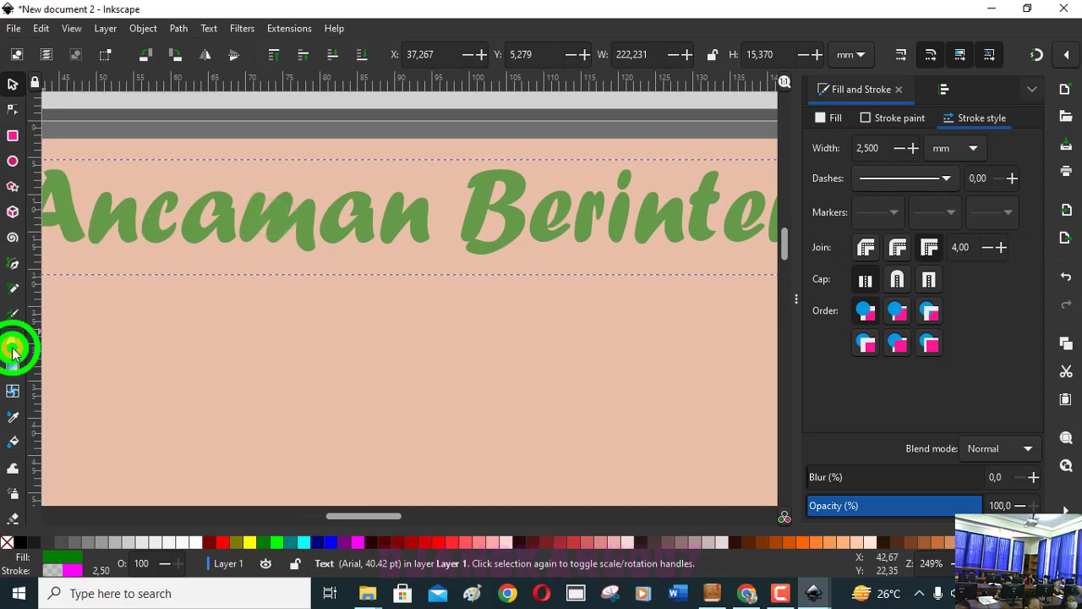
pyautogui.moveTo(460, 213); pyautogui.dragTo(526, 213)
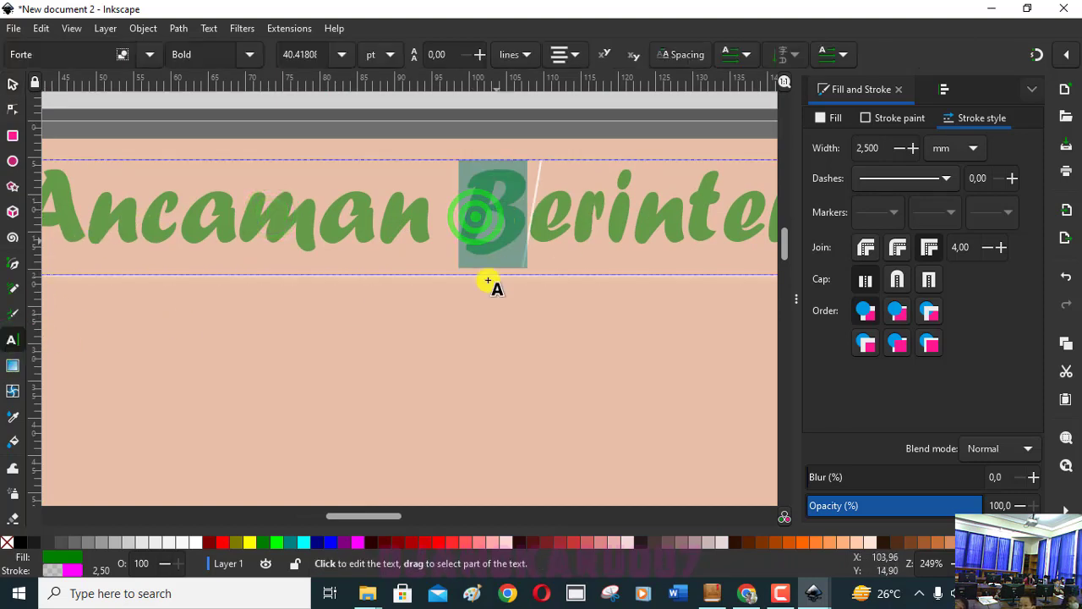
pyautogui.rightClick(358, 542)
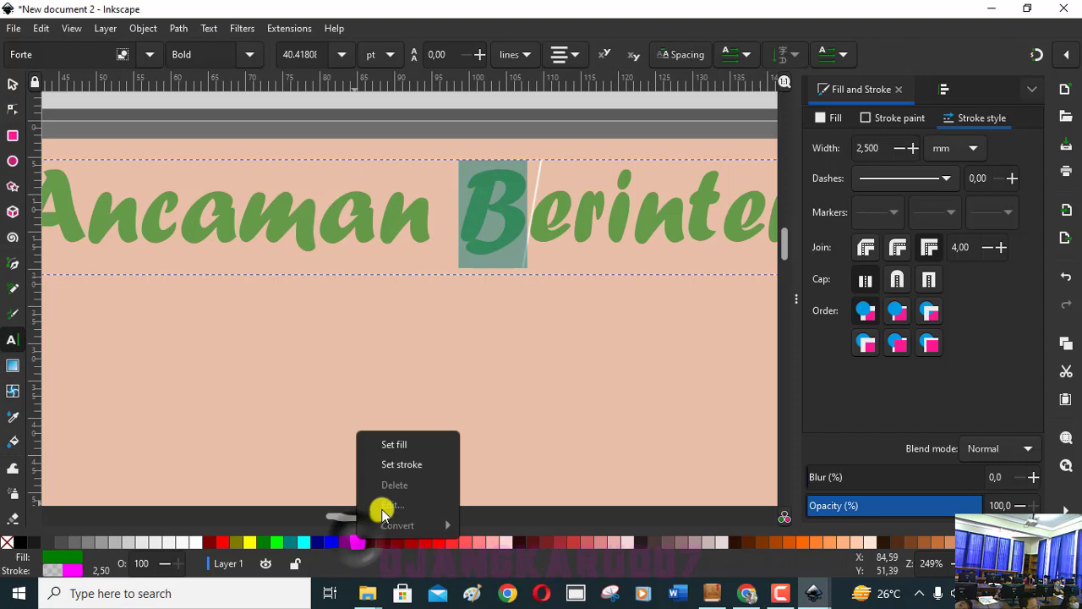
pyautogui.click(401, 445)
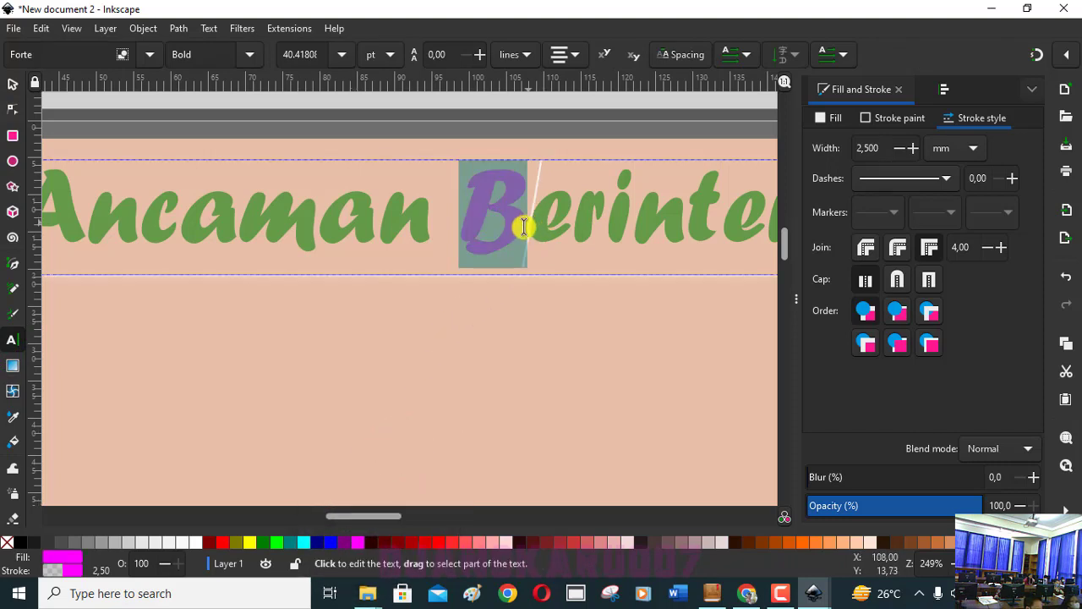
pyautogui.hotkey('ctrl', 'z')
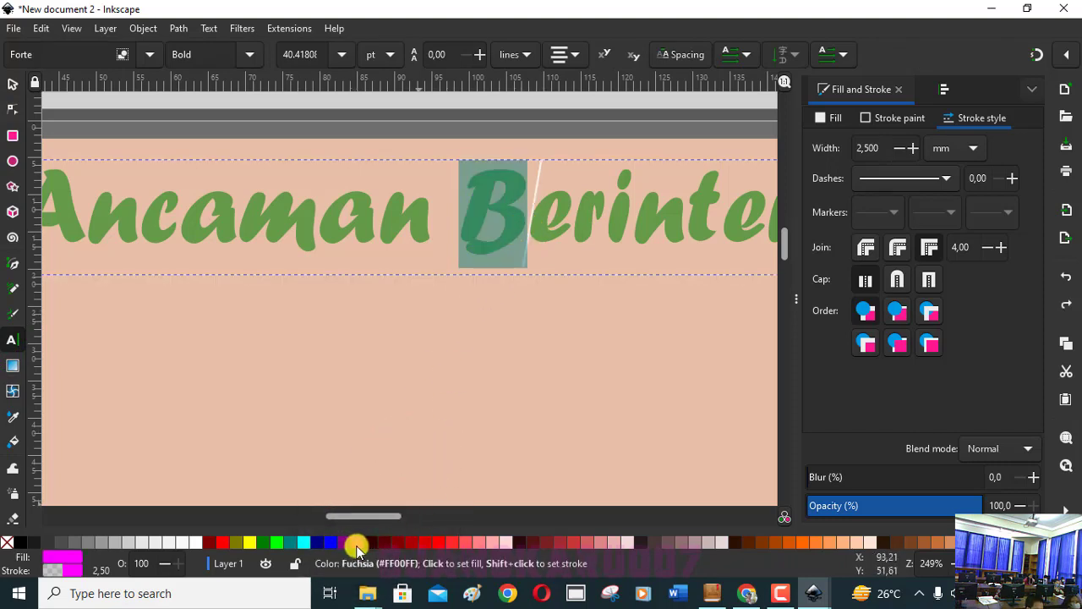
pyautogui.rightClick(357, 542)
pyautogui.click(393, 470)
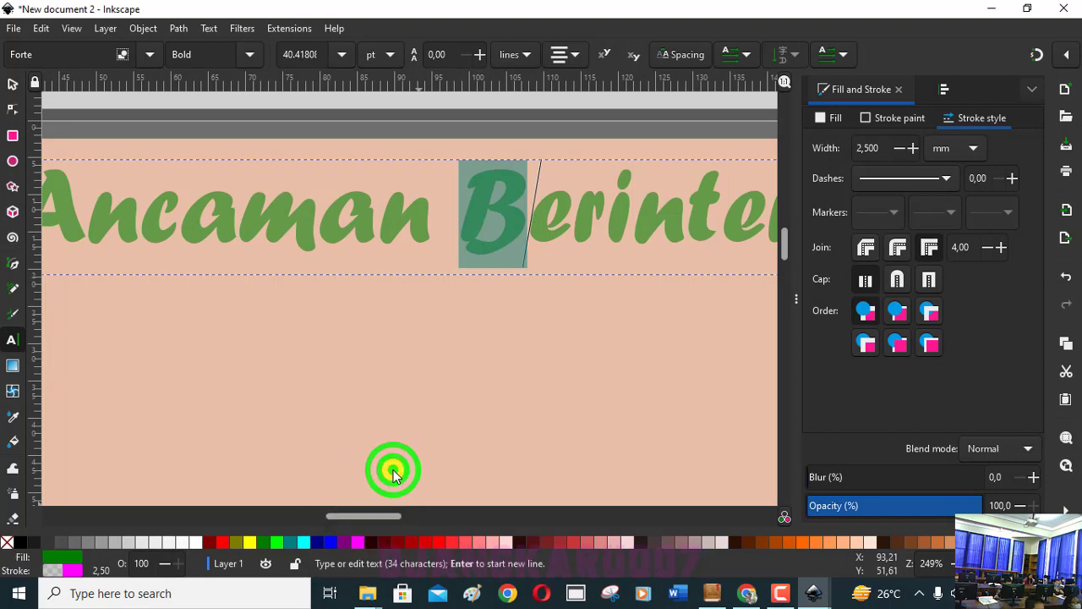
pyautogui.click(895, 117)
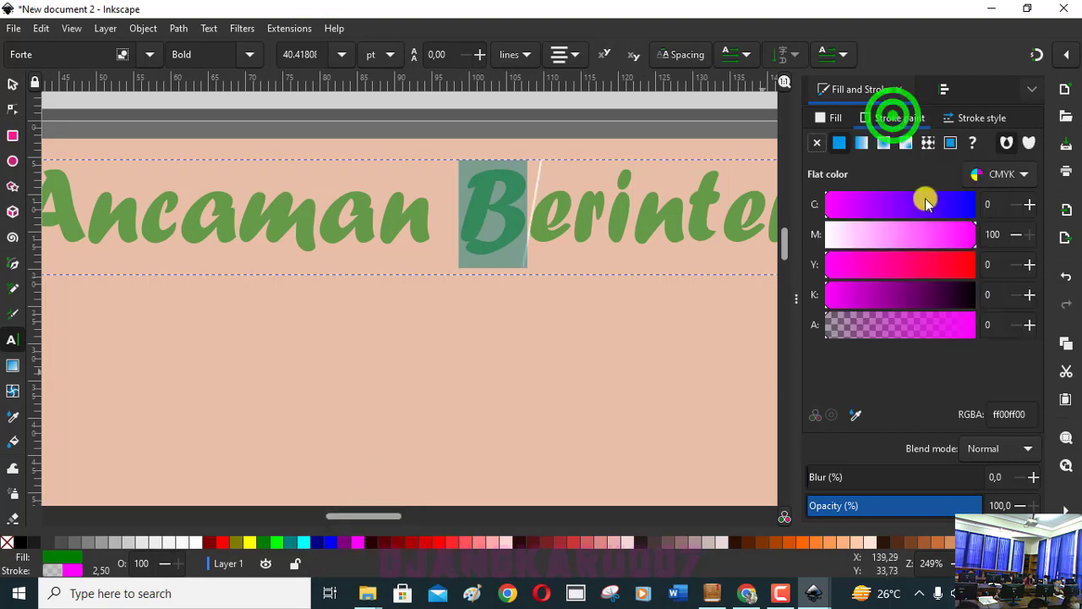
pyautogui.click(828, 336)
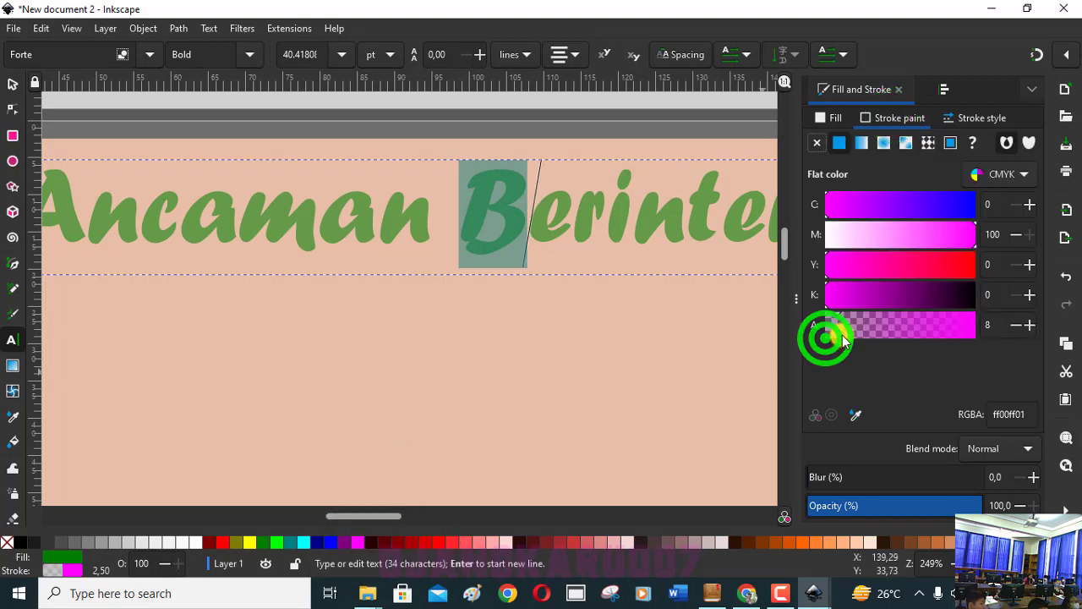
pyautogui.moveTo(827, 336)
pyautogui.mouseDown()
pyautogui.moveTo(932, 350)
pyautogui.moveTo(967, 335)
pyautogui.mouseUp()
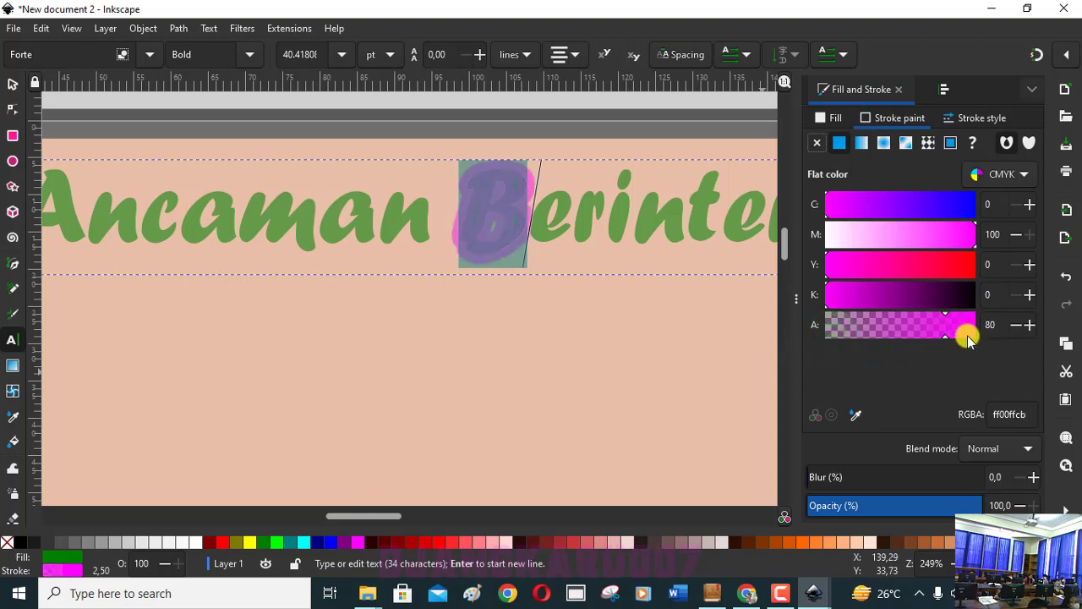
# Thin the outline on B down to 0.5 mm.
pyautogui.click(988, 116)
pyautogui.click(898, 149)
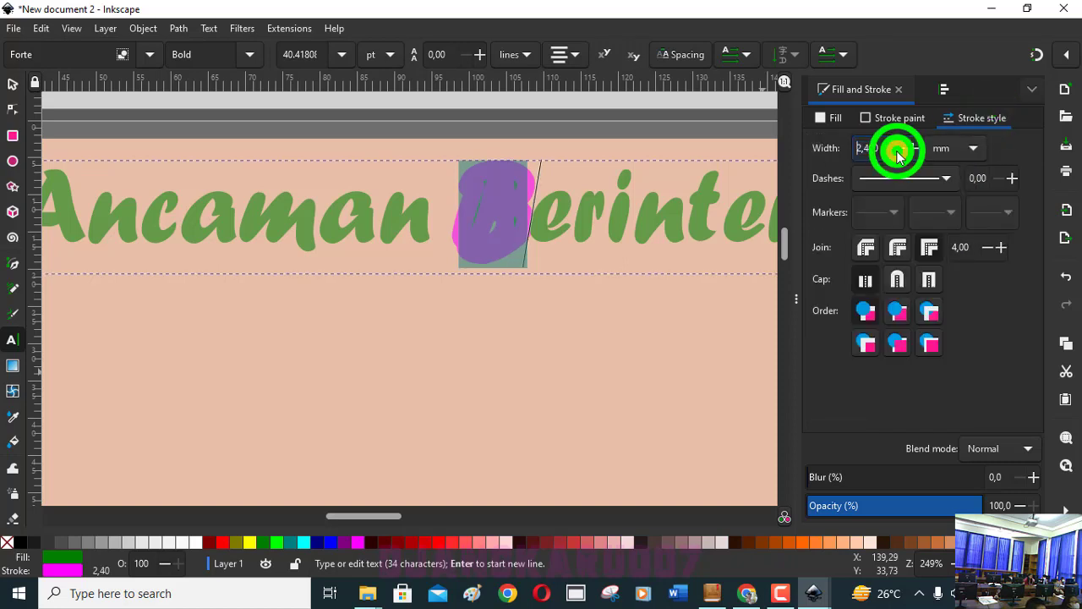
pyautogui.click(898, 148)
pyautogui.click(898, 149)
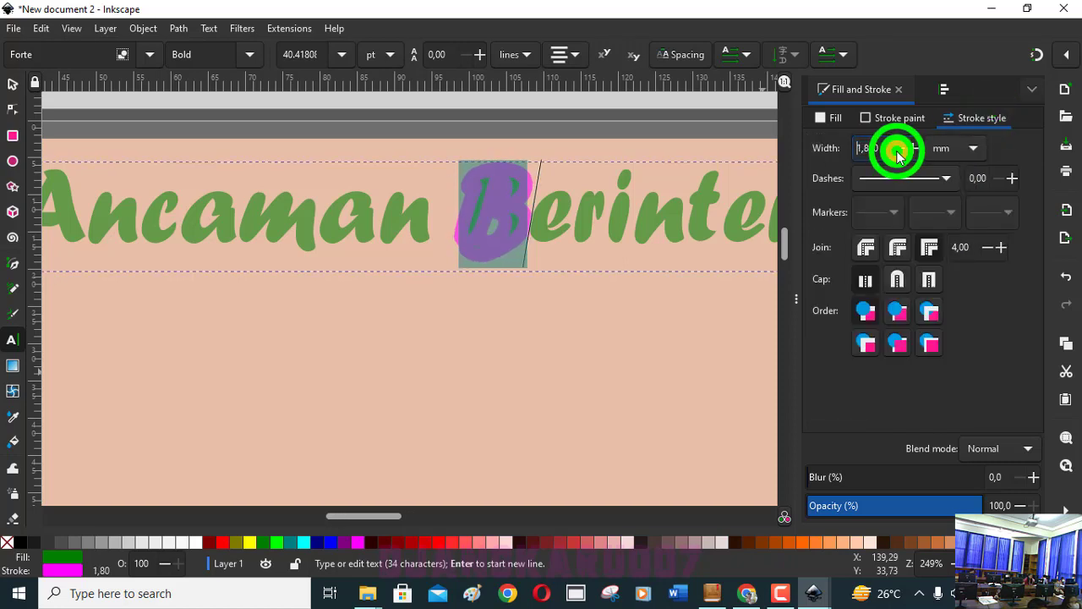
pyautogui.click(897, 148)
pyautogui.click(898, 150)
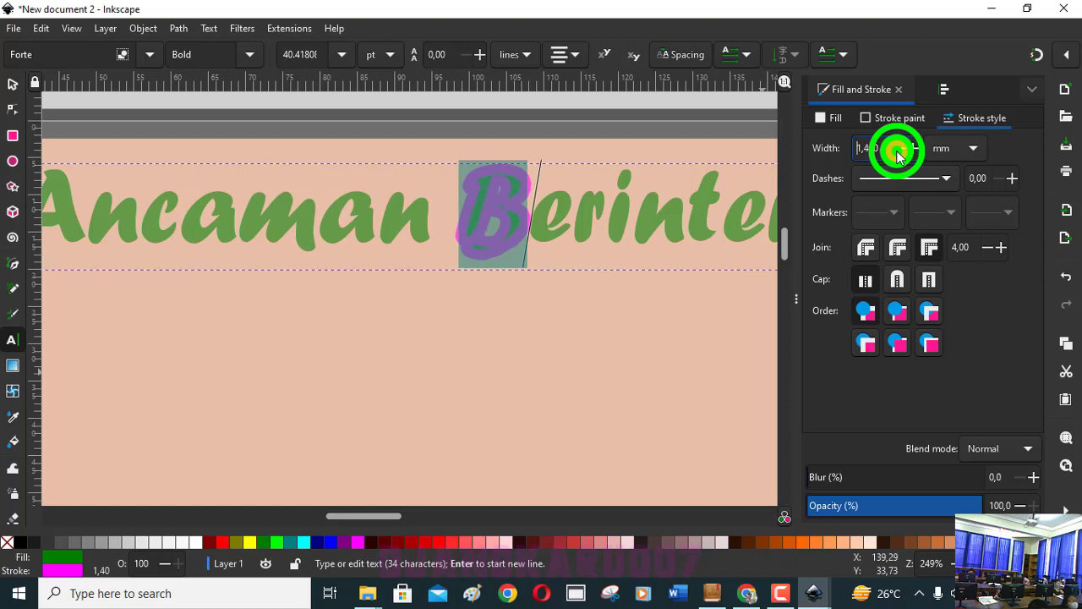
pyautogui.click(898, 150)
pyautogui.click(898, 151)
pyautogui.click(898, 151)
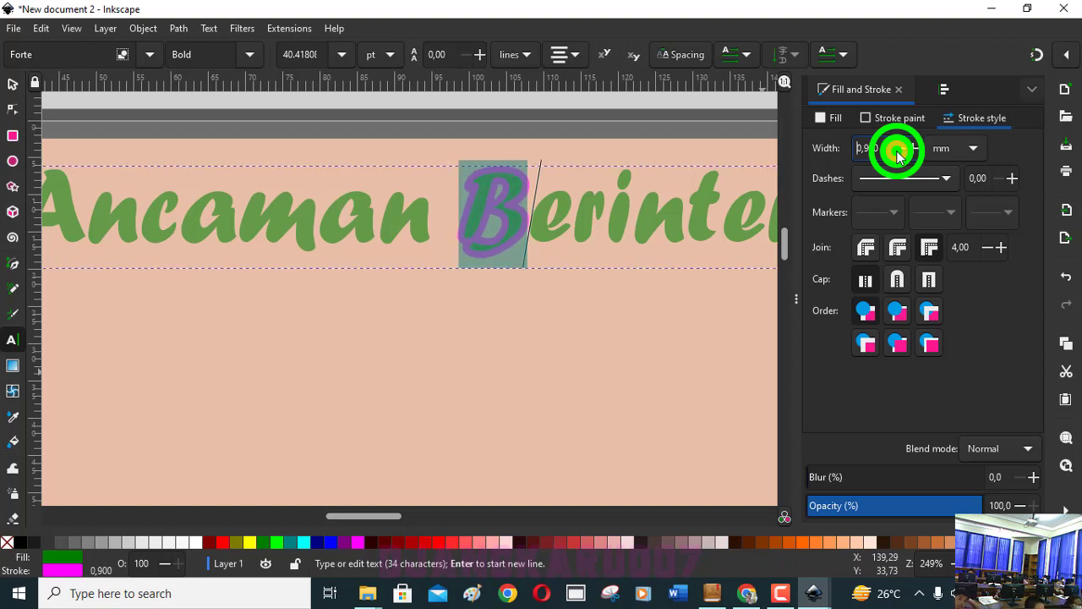
pyautogui.click(898, 149)
pyautogui.click(897, 149)
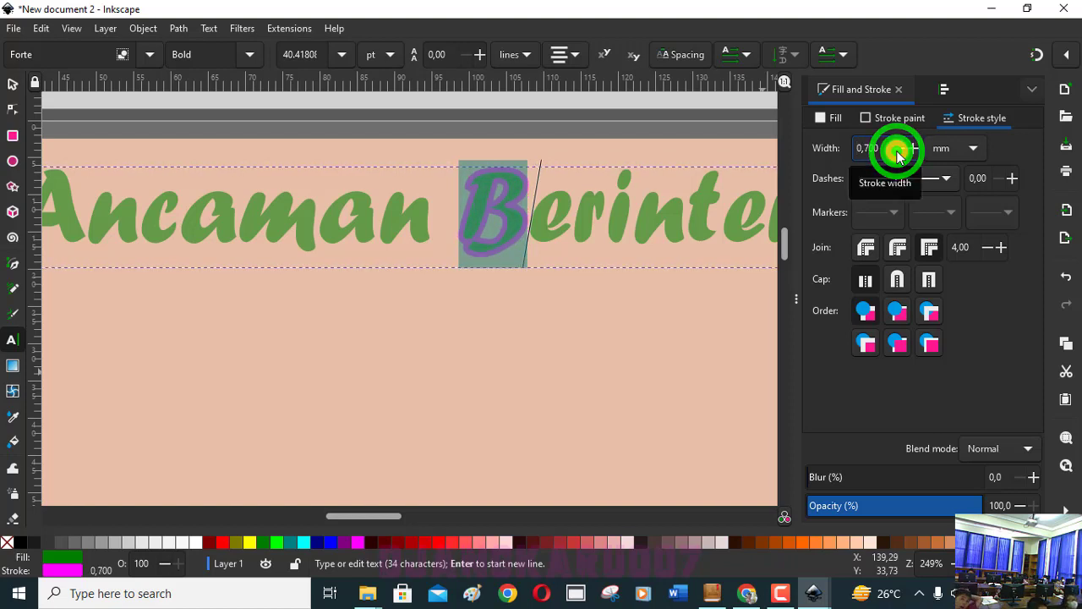
pyautogui.click(898, 148)
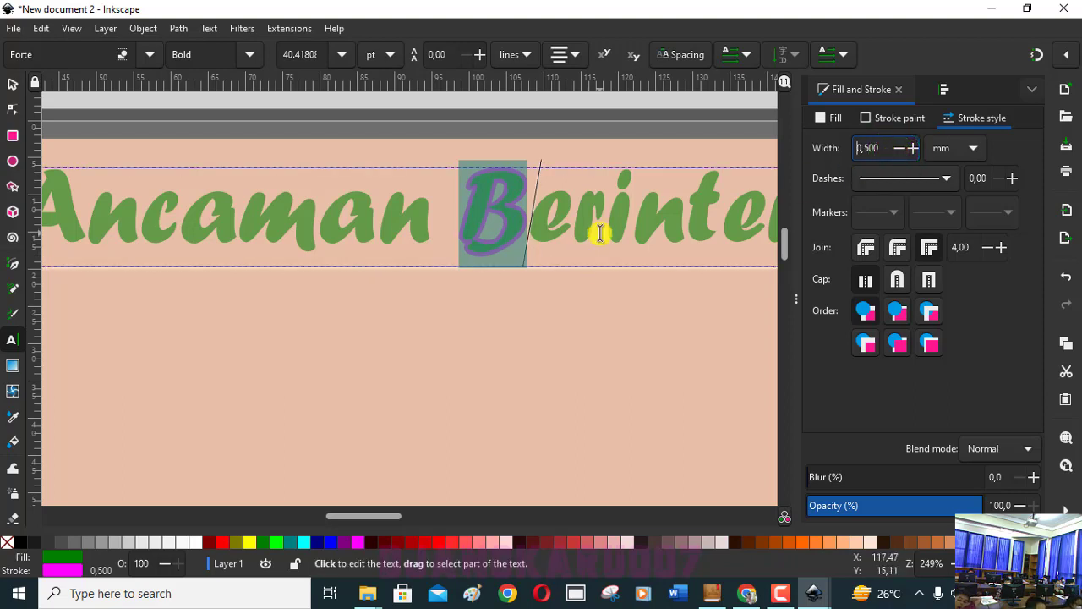
pyautogui.scroll(-1, 599, 234)
pyautogui.scroll(-1, 600, 233)
# Select the entire title and give it a fuchsia stroke at alpha 100, width 0.500 mm.
pyautogui.moveTo(363, 518); pyautogui.dragTo(415, 515)
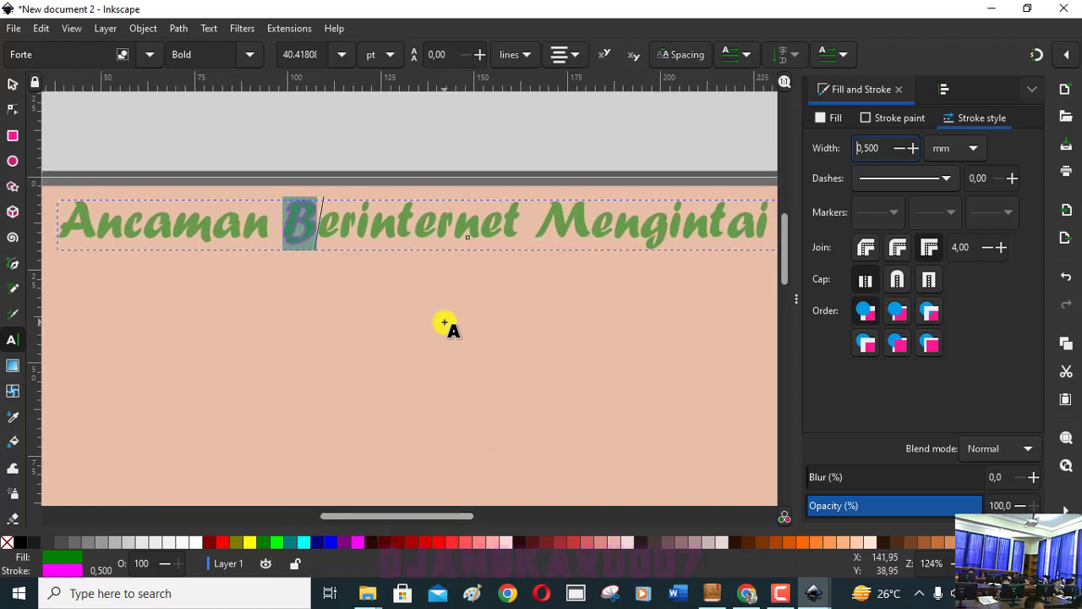
pyautogui.scroll(-1, 445, 323)
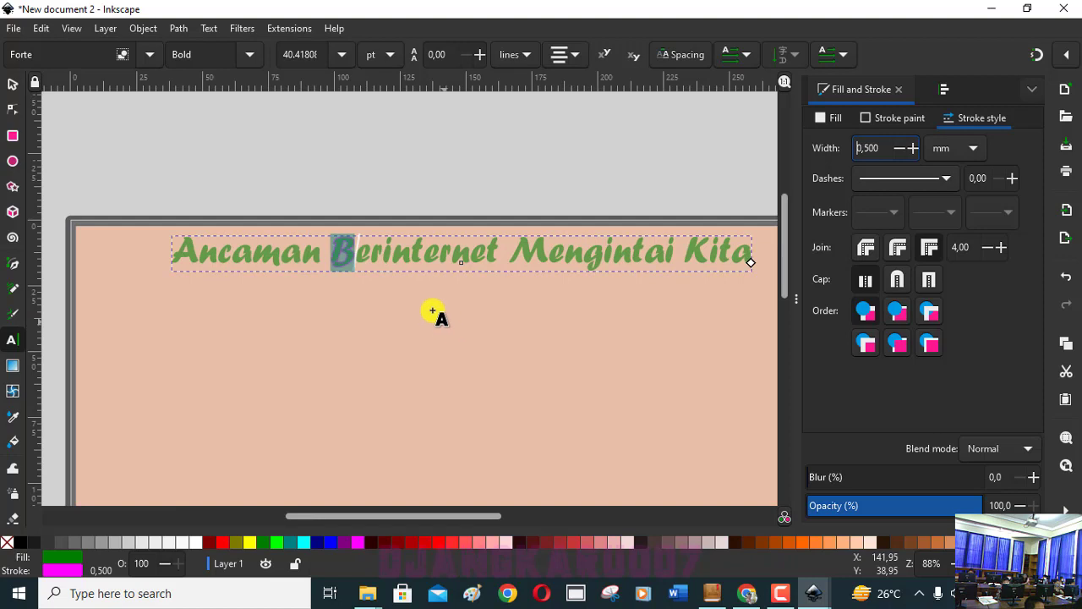
pyautogui.click(181, 251)
pyautogui.moveTo(217, 251); pyautogui.dragTo(753, 255)
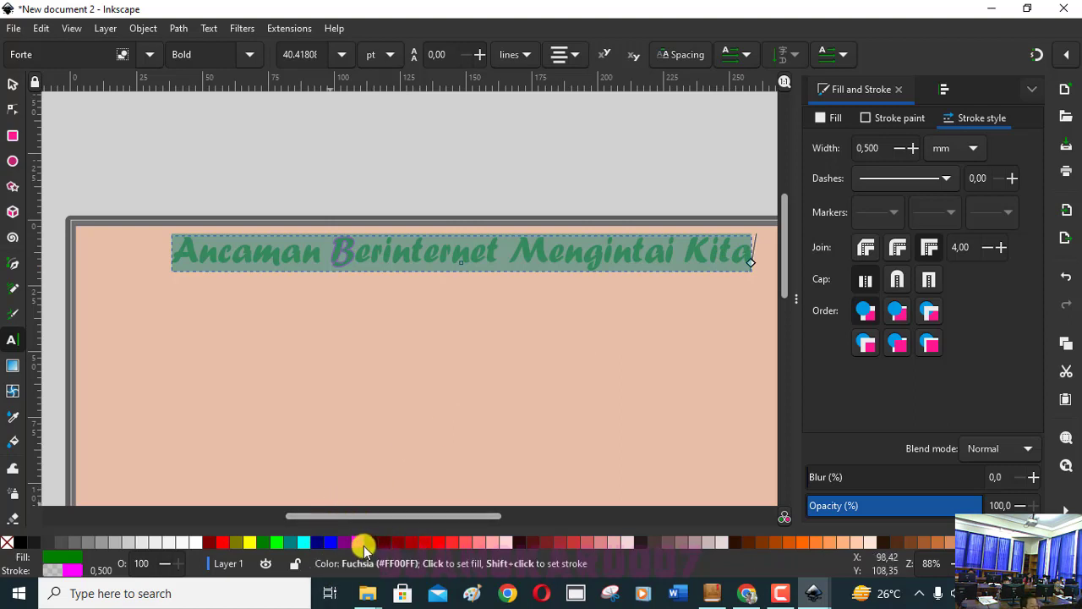
pyautogui.rightClick(358, 545)
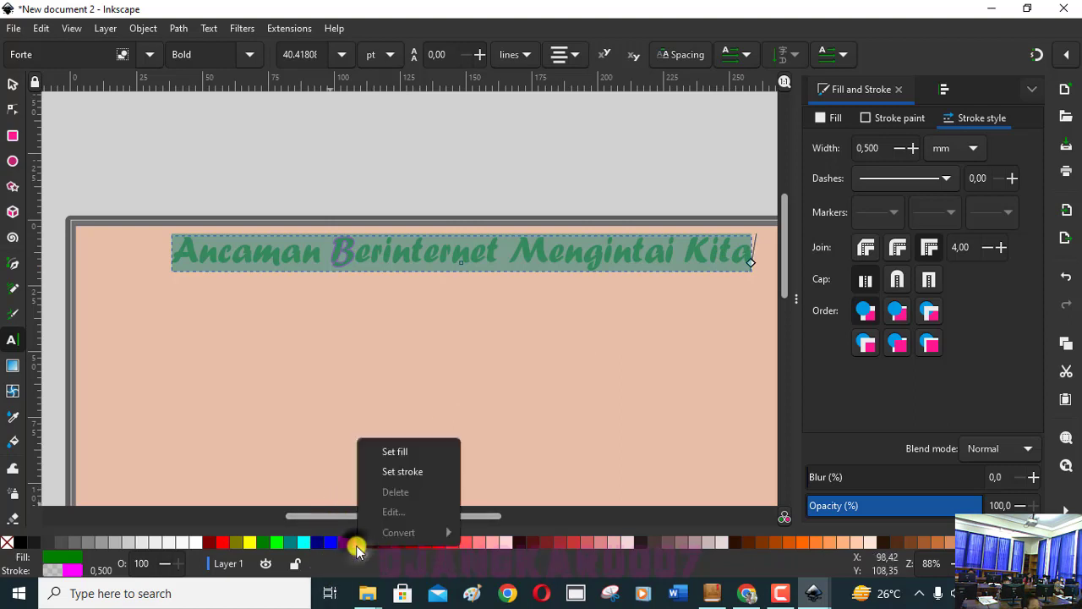
pyautogui.click(394, 471)
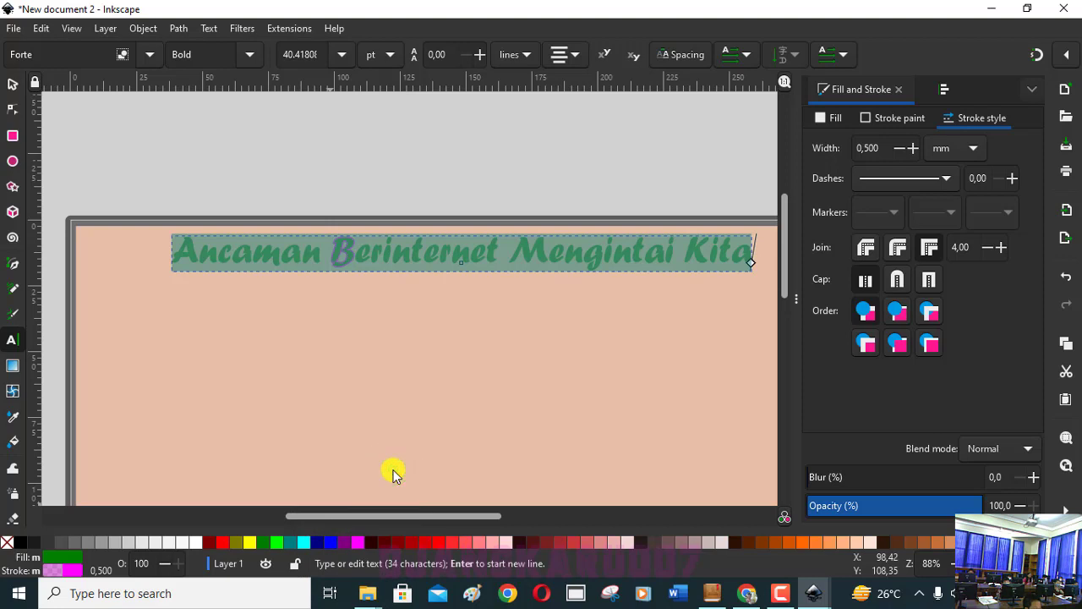
pyautogui.click(887, 121)
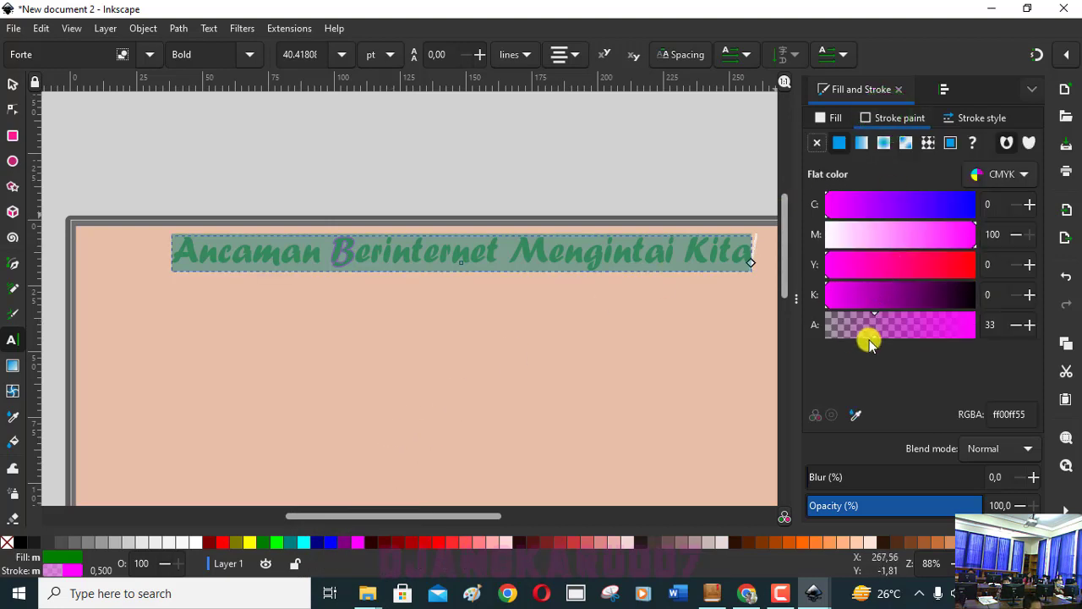
pyautogui.moveTo(874, 339); pyautogui.dragTo(975, 342)
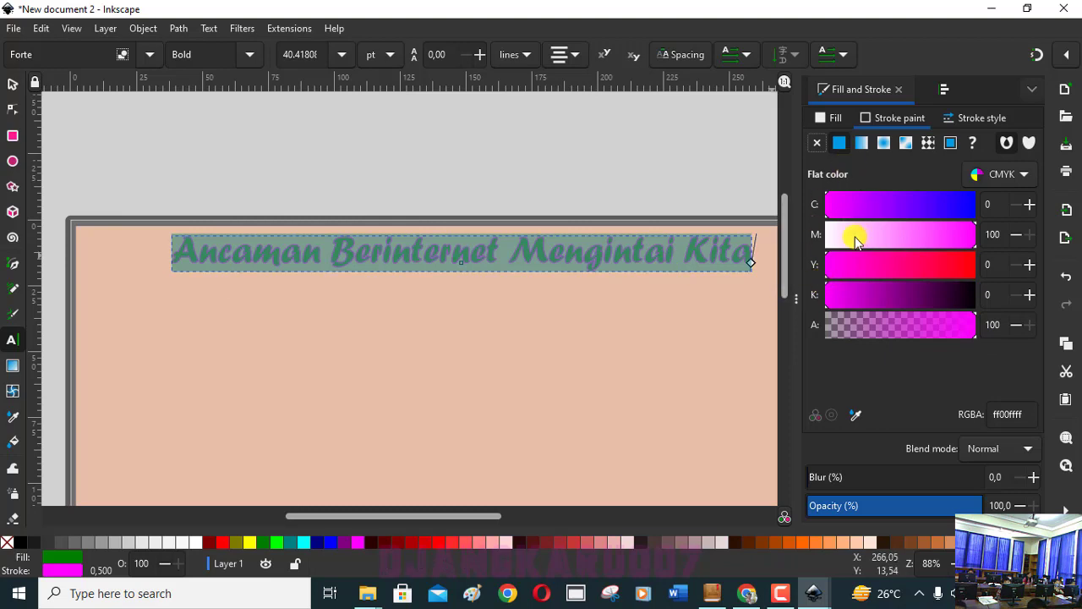
pyautogui.click(963, 118)
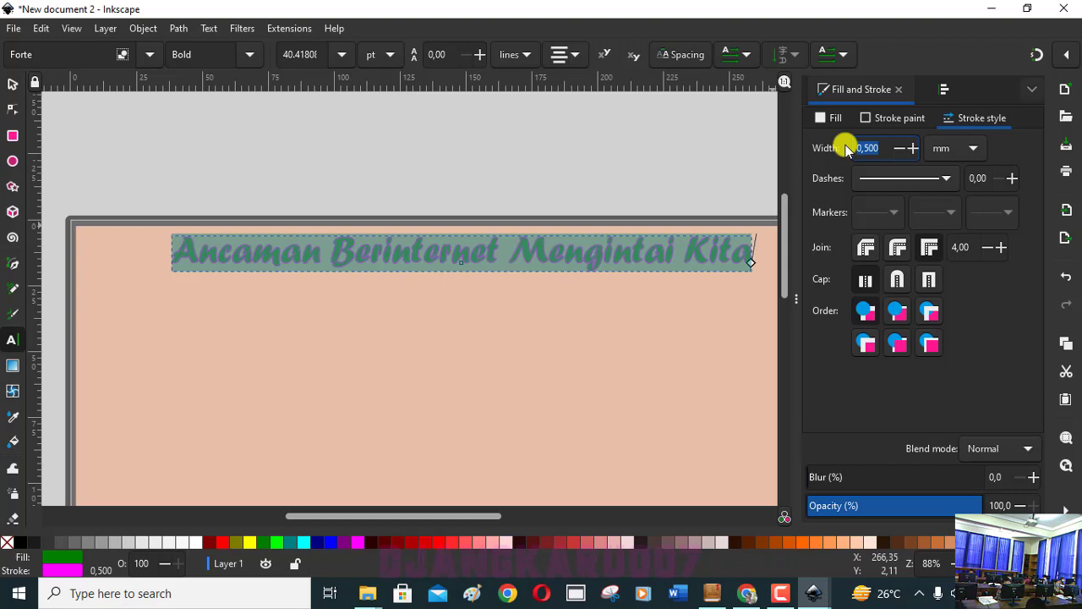
# Deselect the title, zoom out to show the whole peach page, and open the Object menu.
pyautogui.press('Escape')
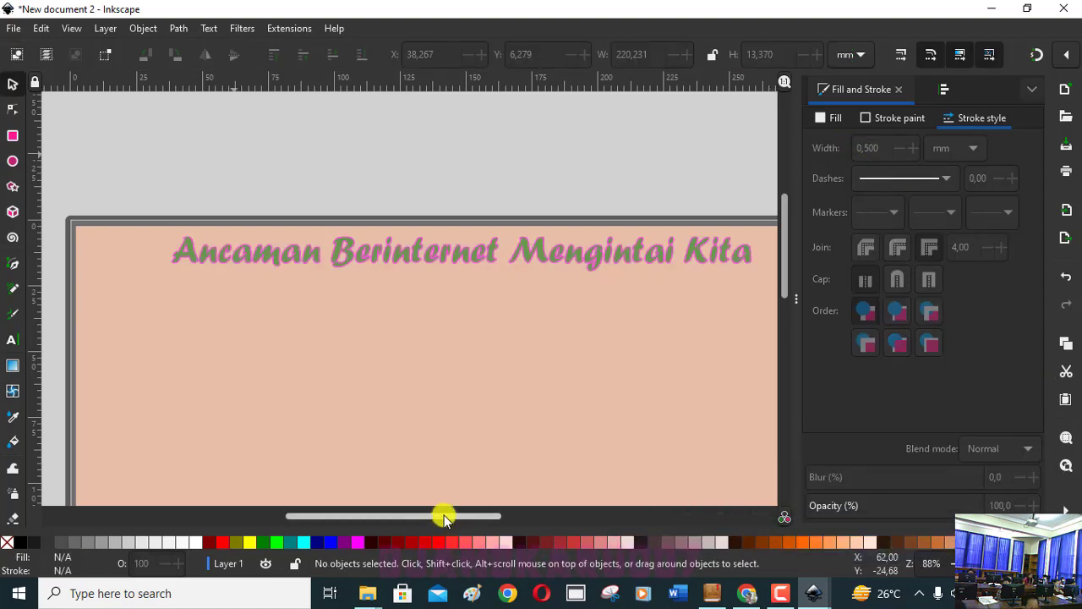
pyautogui.moveTo(444, 515); pyautogui.dragTo(455, 515)
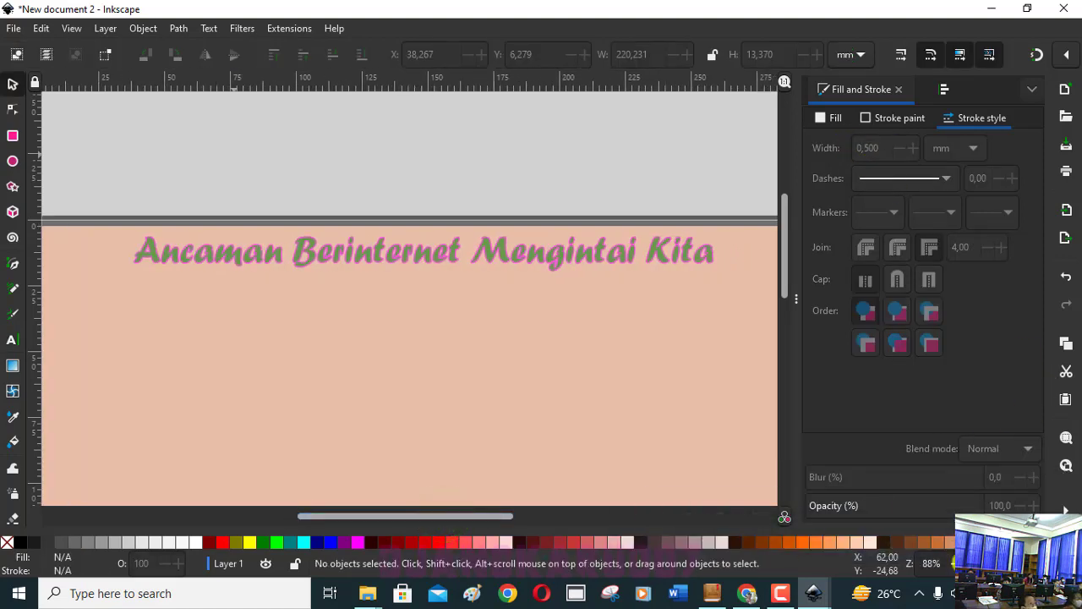
pyautogui.press('-')
pyautogui.press('-')
pyautogui.press('-')
pyautogui.press('-')
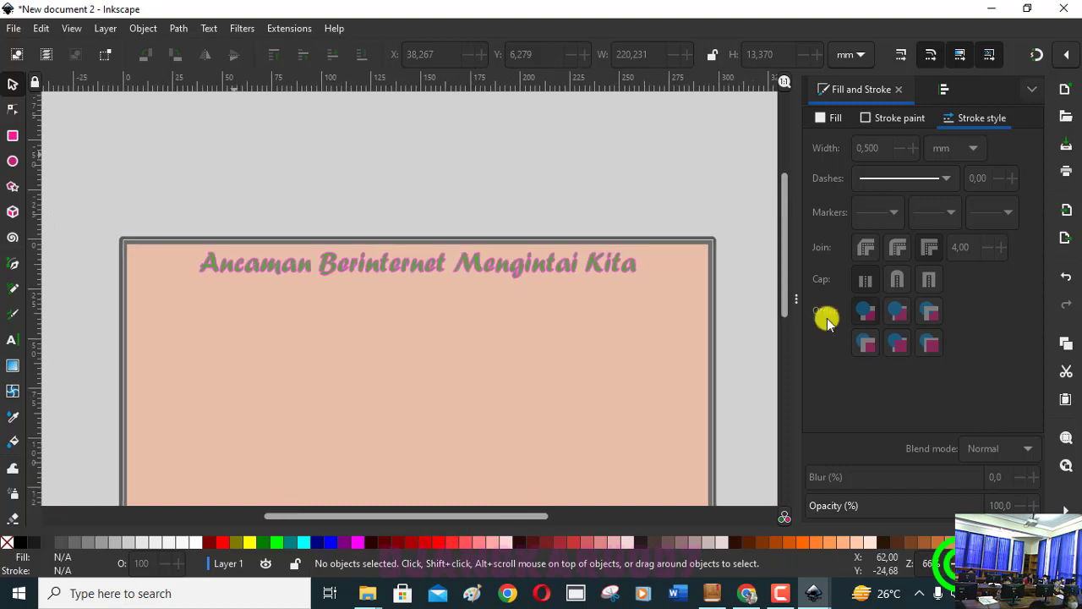
pyautogui.moveTo(792, 230); pyautogui.dragTo(785, 270)
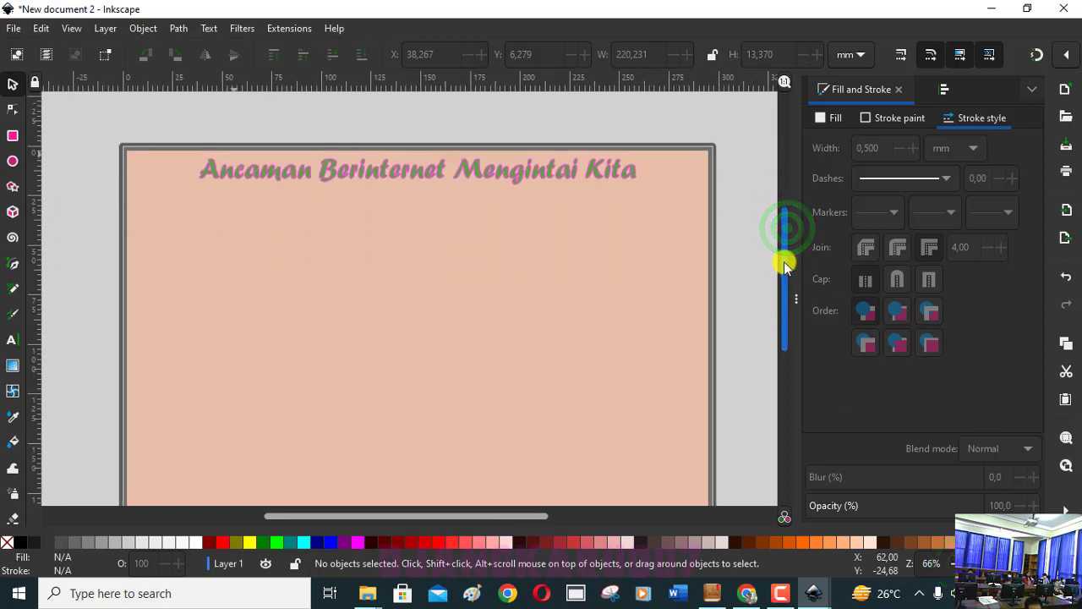
pyautogui.moveTo(784, 270); pyautogui.dragTo(785, 277)
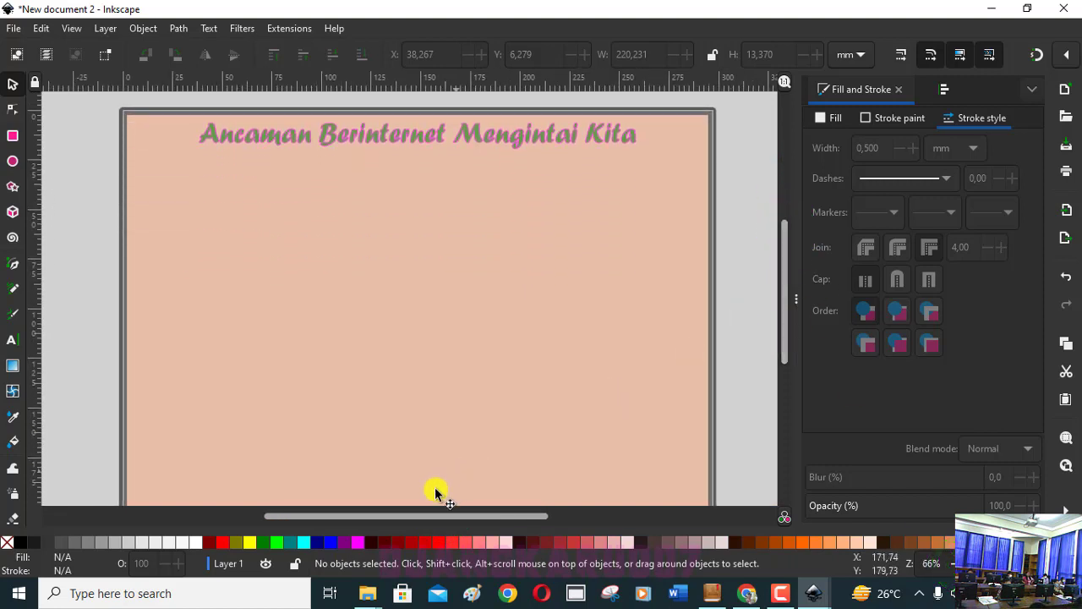
pyautogui.moveTo(412, 515); pyautogui.dragTo(440, 524)
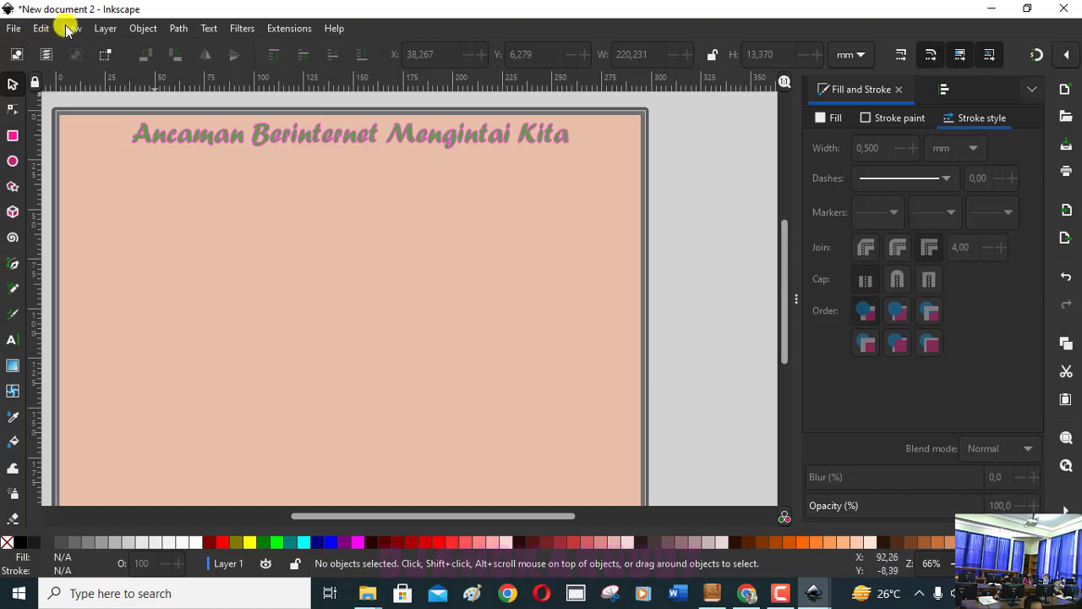
pyautogui.click(131, 30)
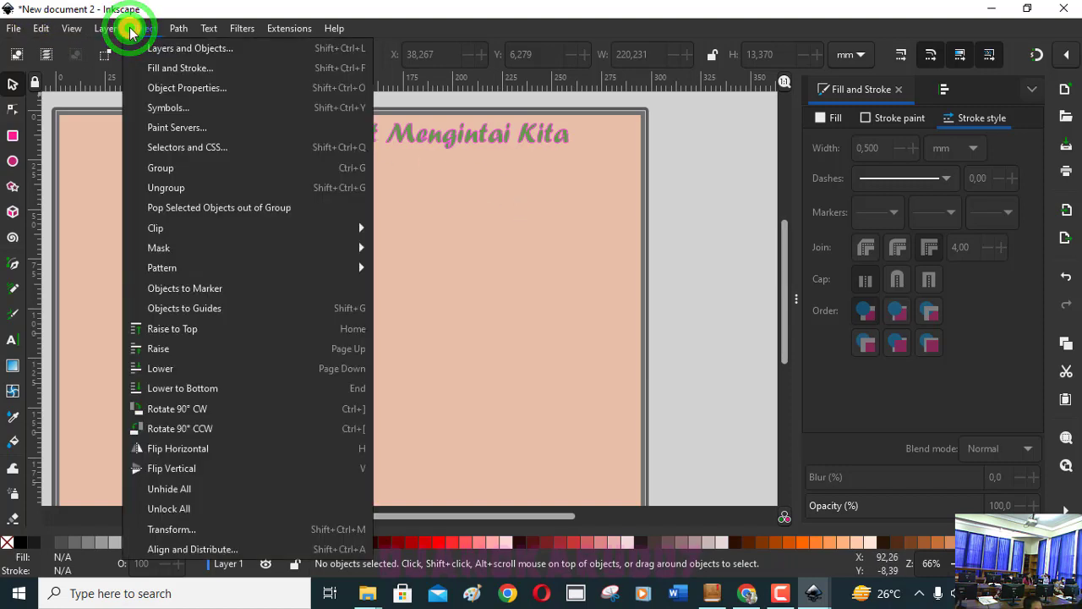
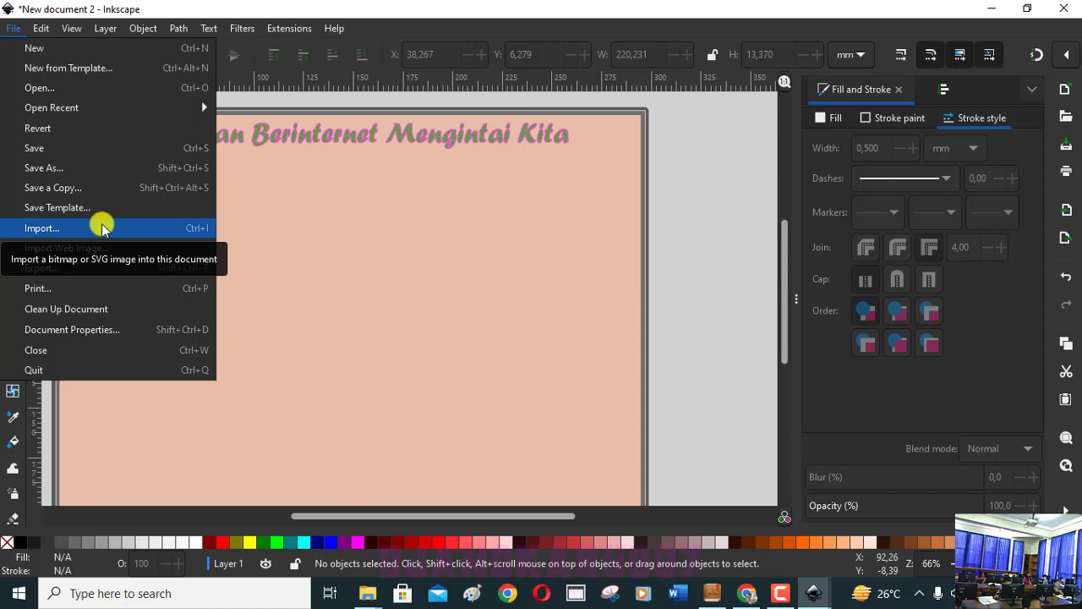
# Start an image import and browse Desktop into the File Gambar Informatika SD folder.
pyautogui.click(101, 226)
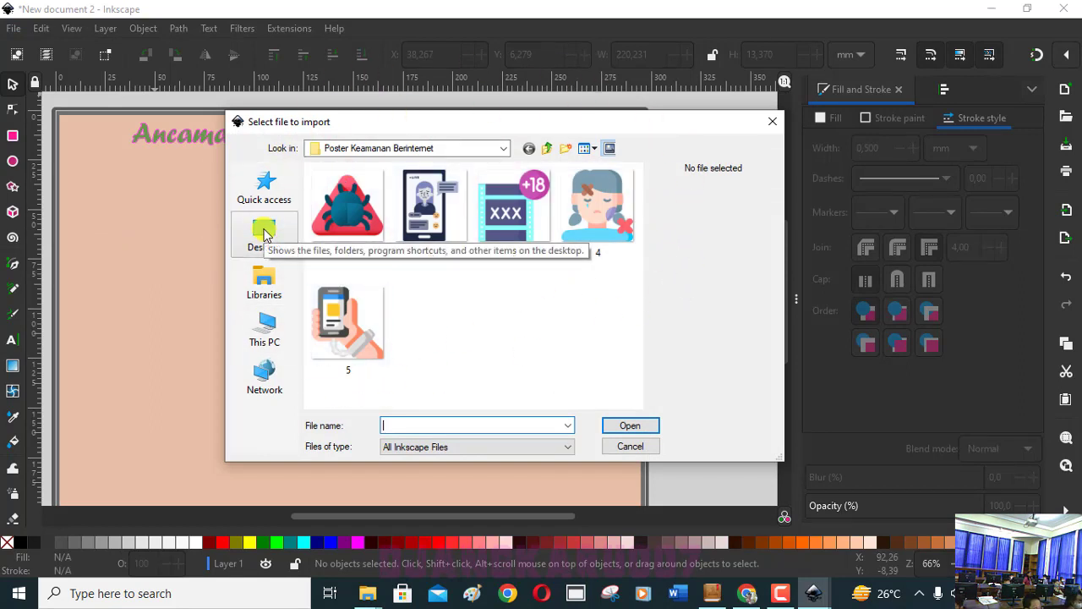
pyautogui.click(265, 234)
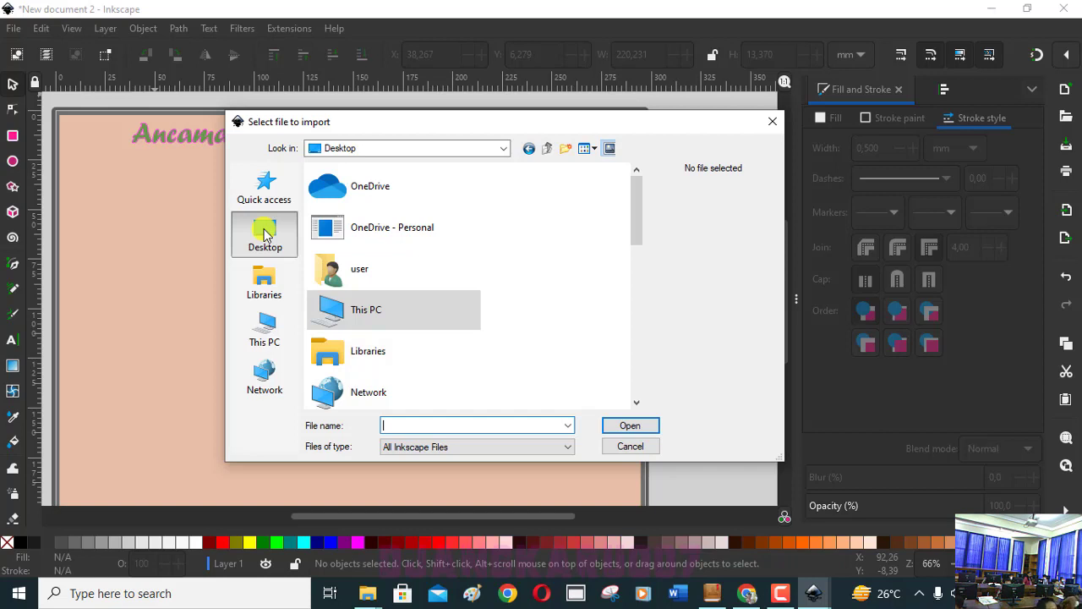
pyautogui.click(635, 407)
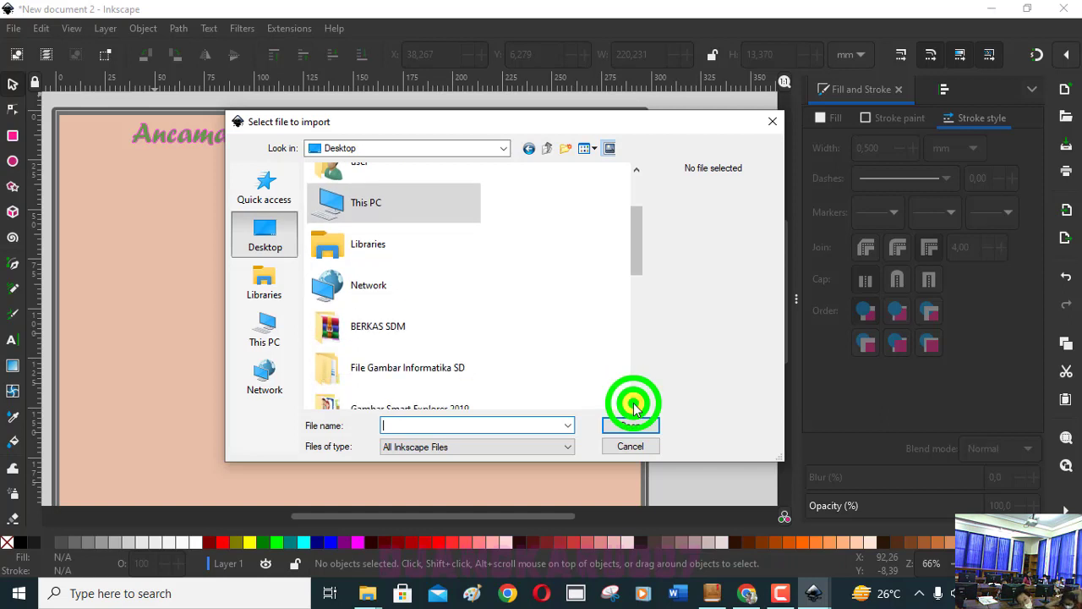
pyautogui.click(635, 404)
pyautogui.click(423, 331)
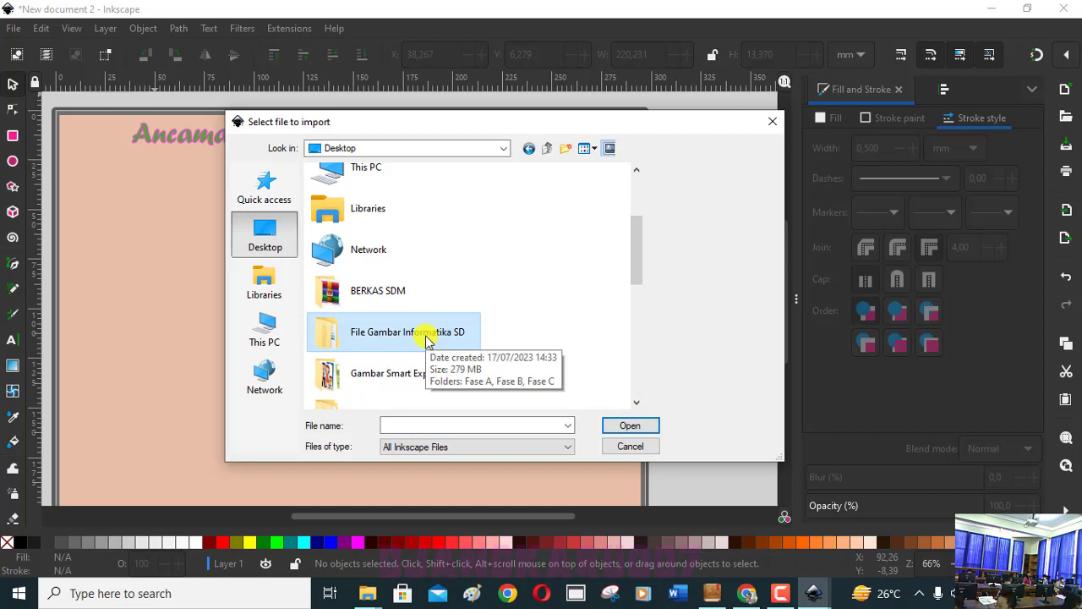
pyautogui.click(643, 431)
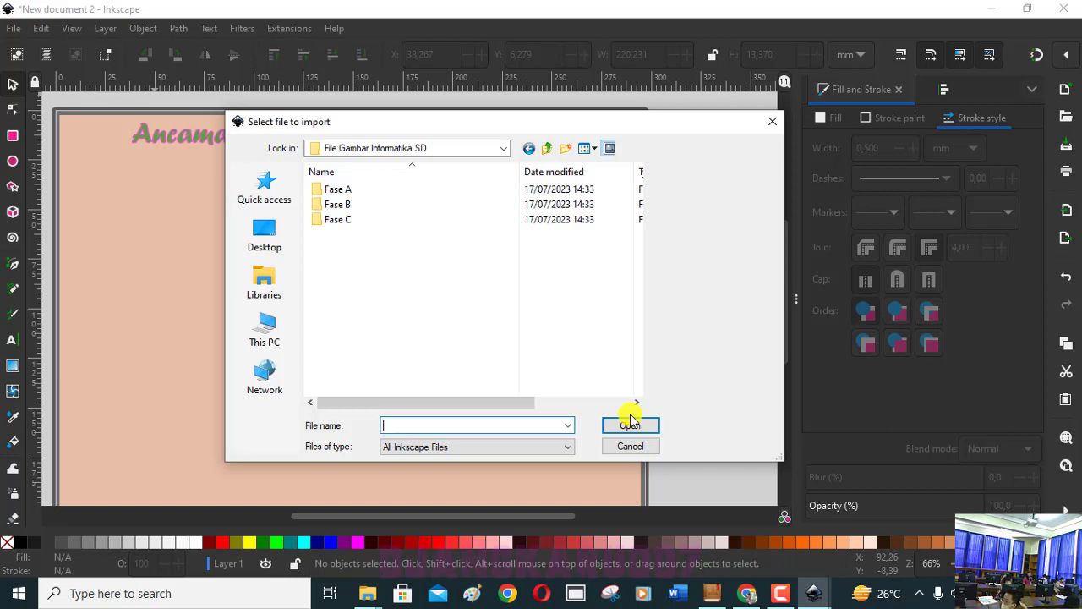
# Go through Fase B › KELAS 4 › JKI › Poster Keamanan Berinternet and import image 1.
pyautogui.click(334, 204)
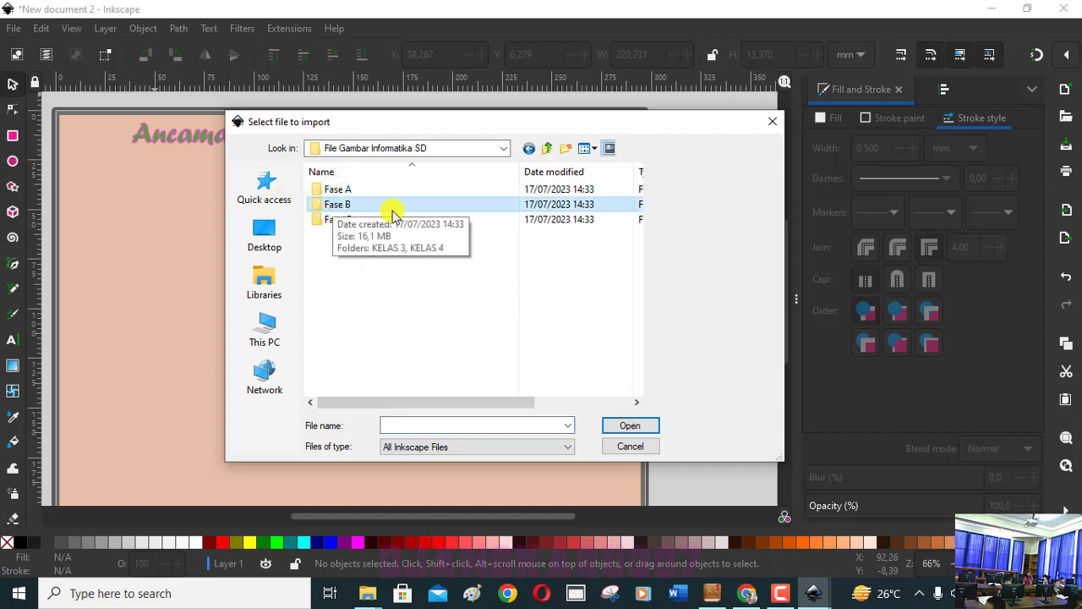
pyautogui.click(632, 426)
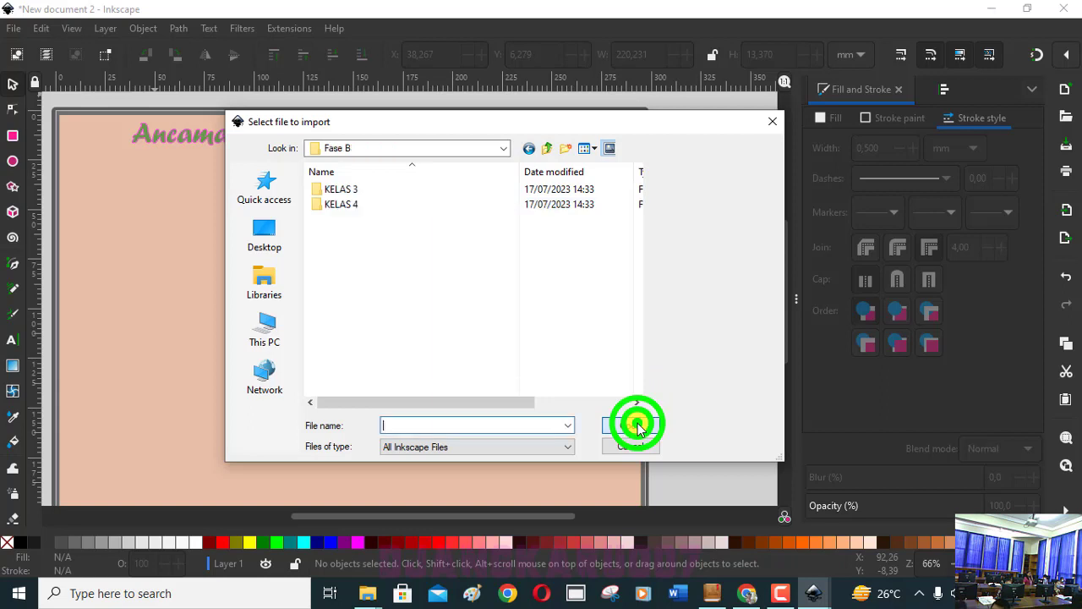
pyautogui.click(399, 207)
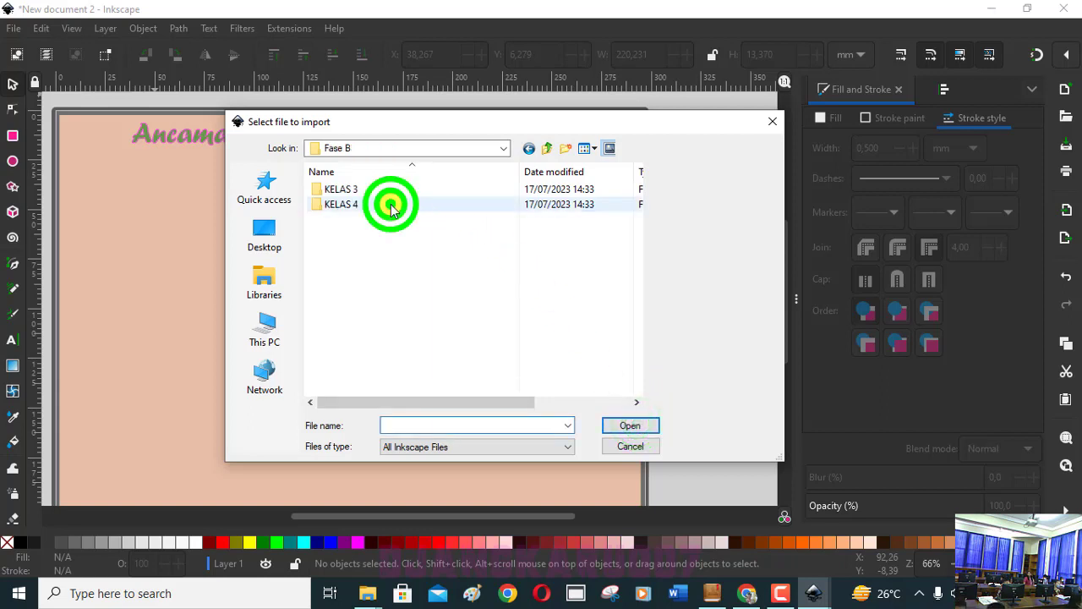
pyautogui.click(636, 425)
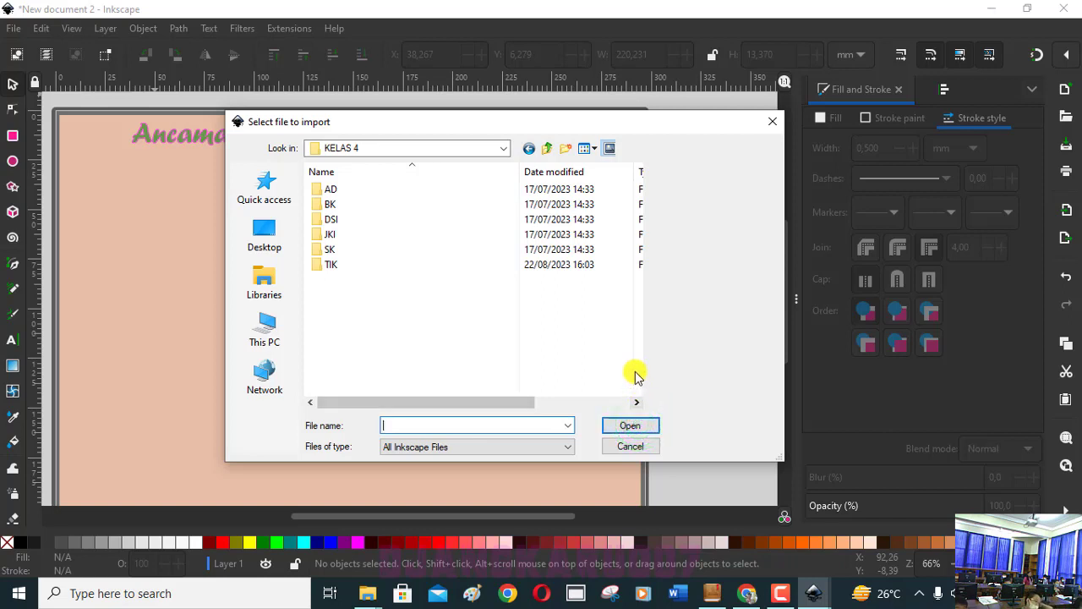
pyautogui.click(333, 237)
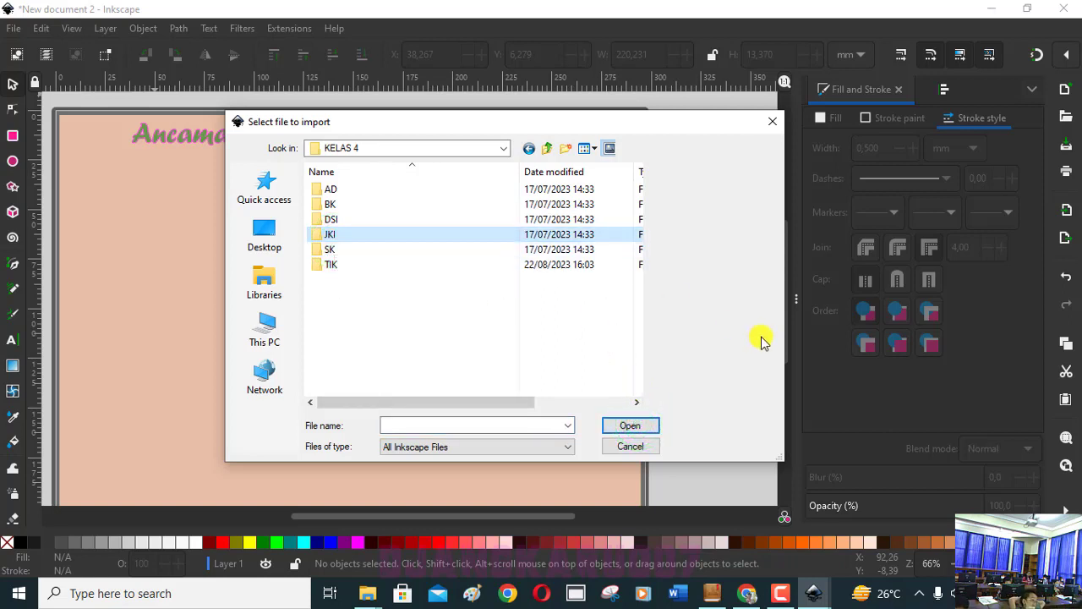
pyautogui.click(643, 425)
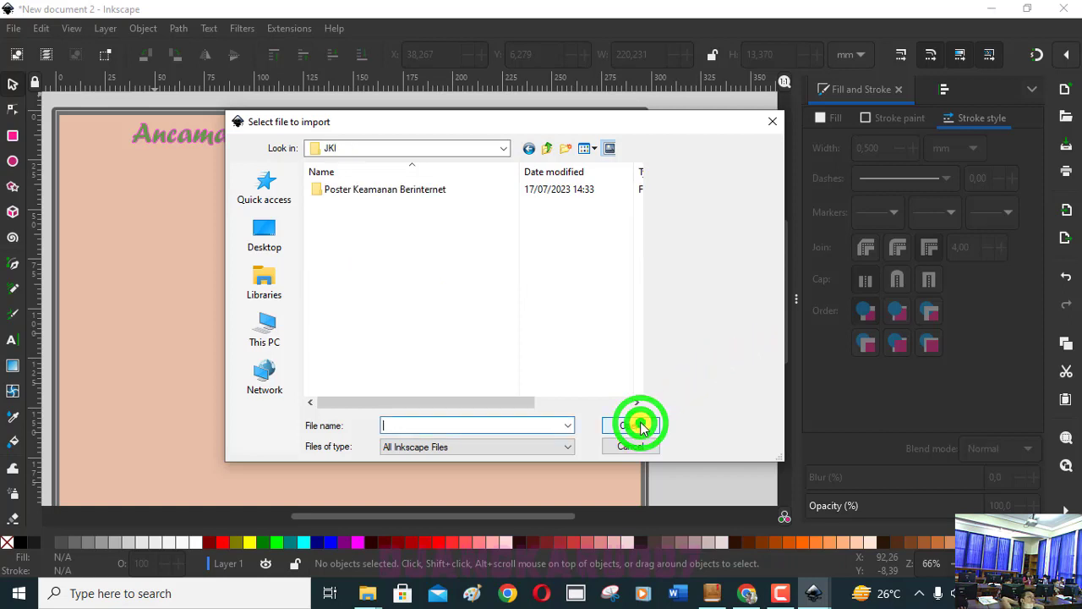
pyautogui.click(401, 193)
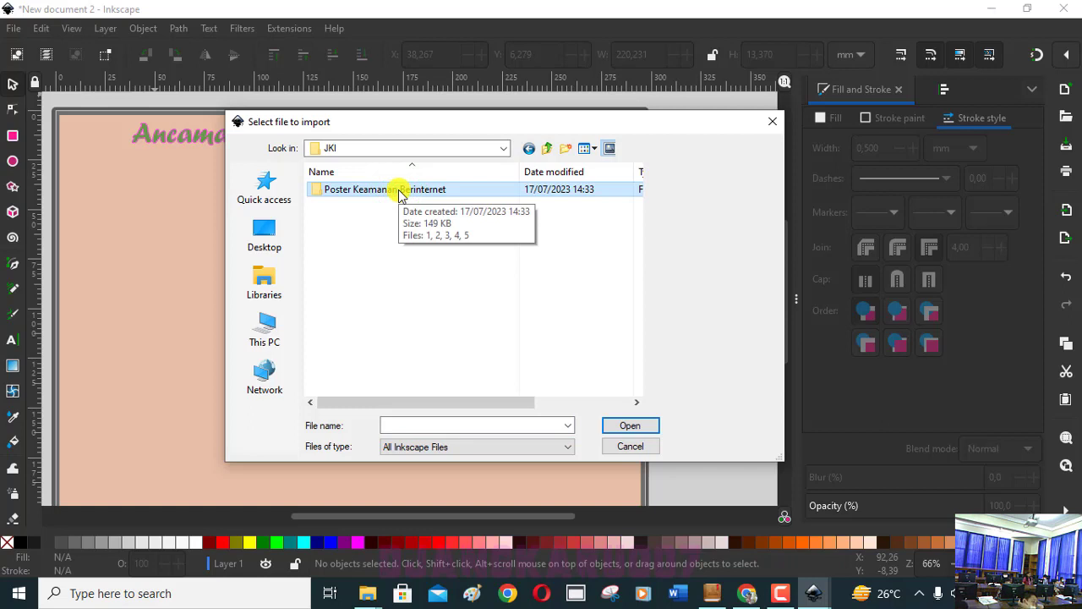
pyautogui.click(614, 425)
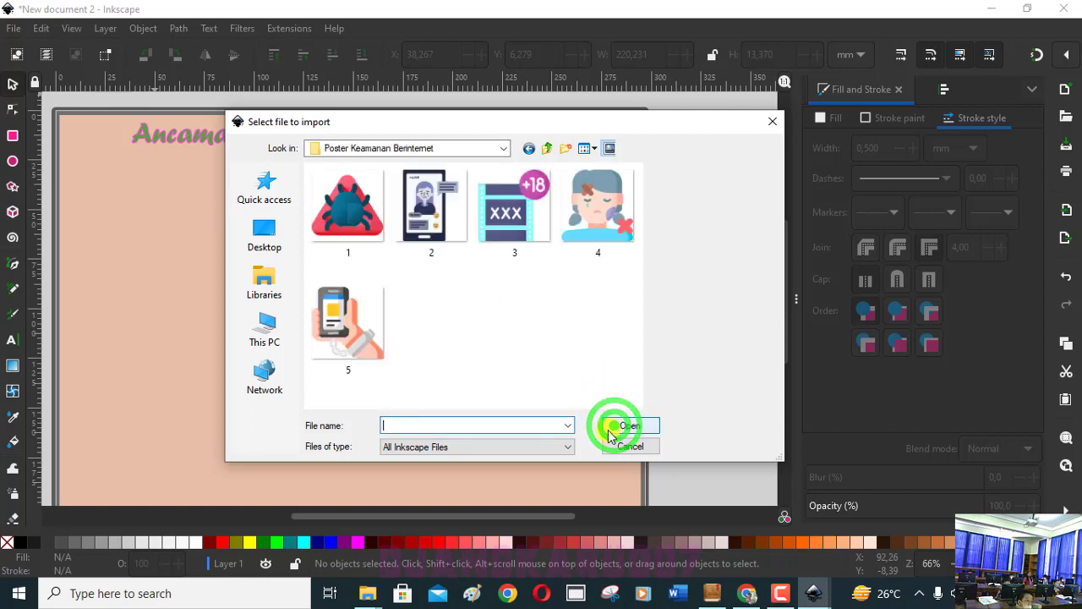
pyautogui.click(334, 218)
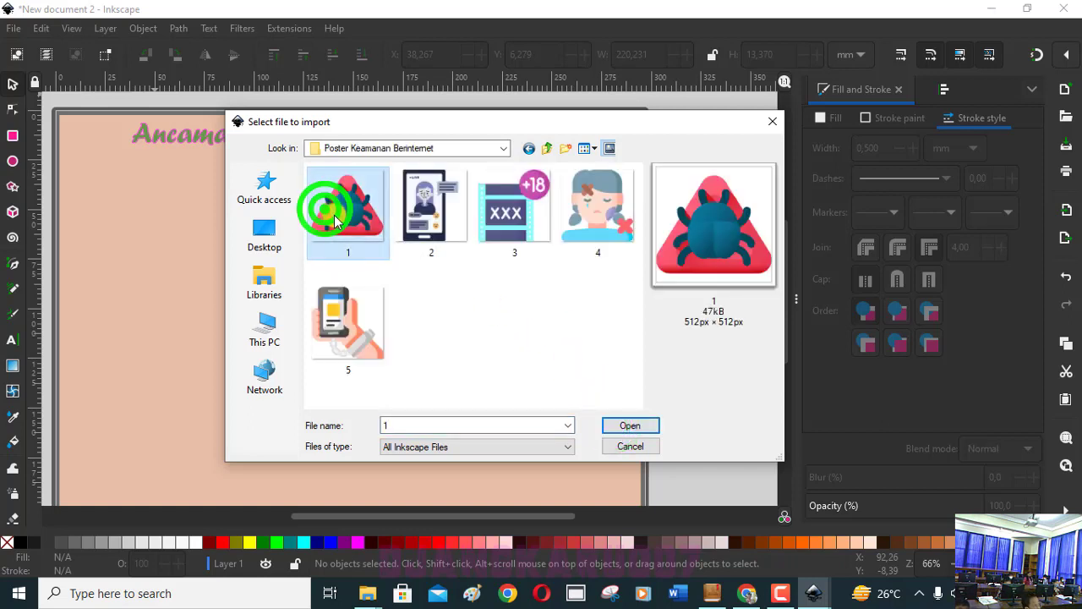
pyautogui.click(622, 425)
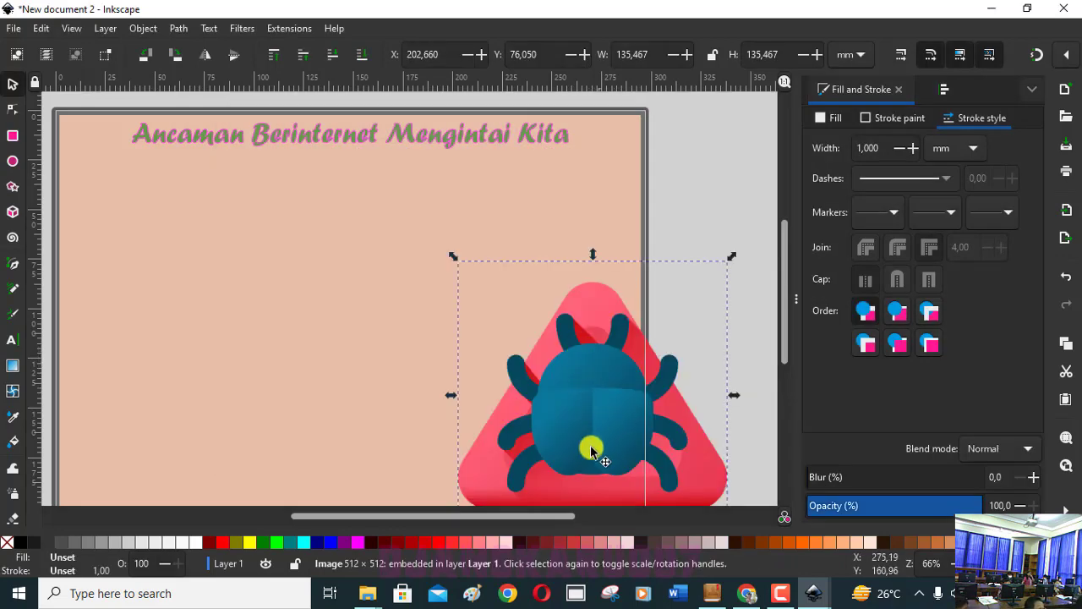
# Scale the imported bug icon down to about 39.6 mm square.
pyautogui.moveTo(496, 517); pyautogui.dragTo(517, 517)
pyautogui.moveTo(550, 440); pyautogui.dragTo(550, 380)
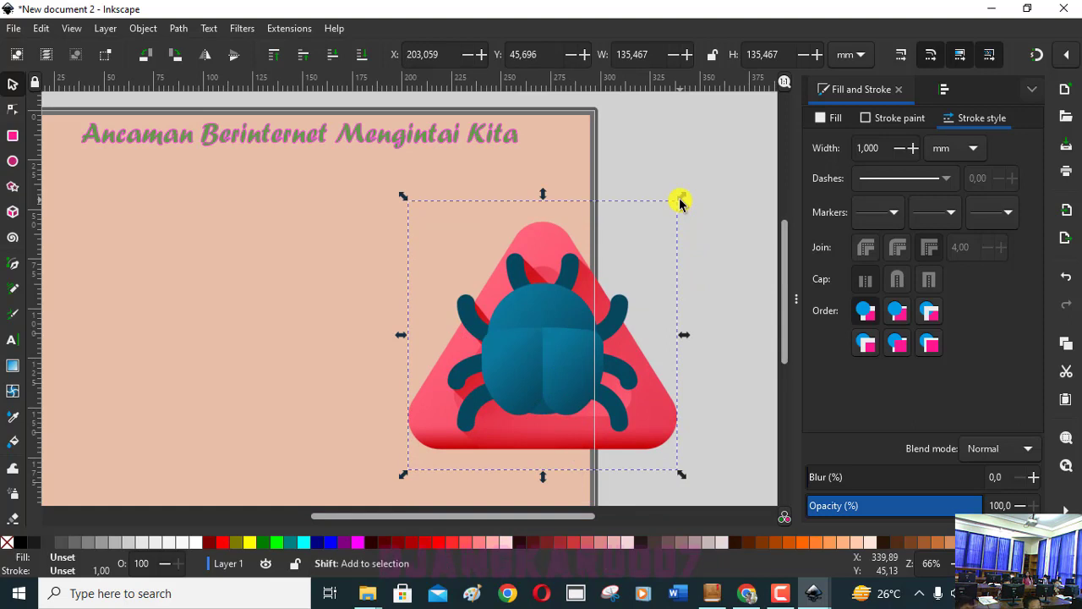
pyautogui.moveTo(682, 201); pyautogui.dragTo(550, 334)
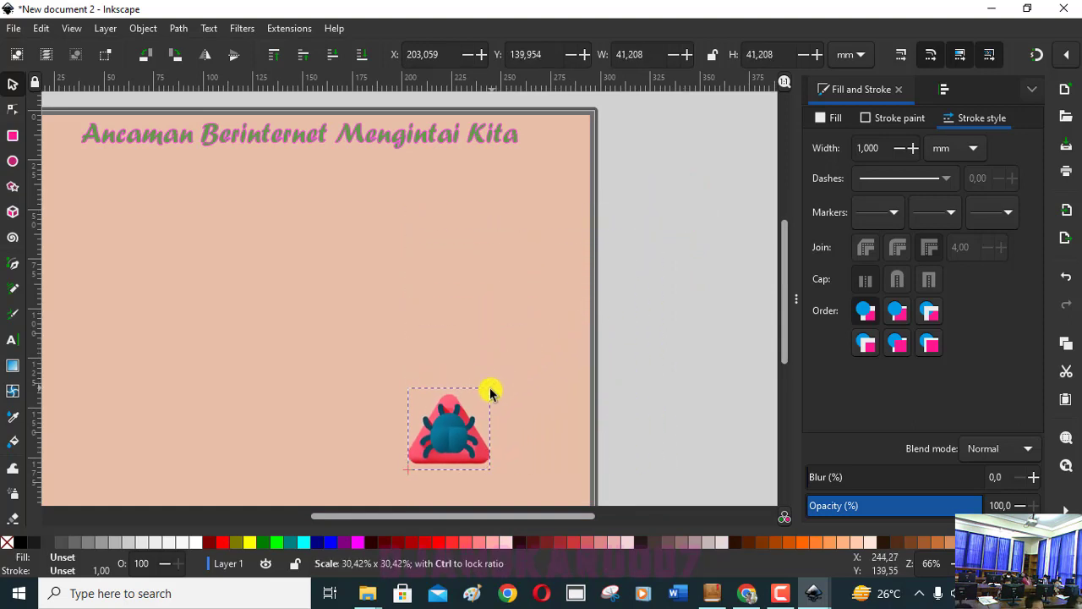
pyautogui.moveTo(549, 334); pyautogui.dragTo(490, 392)
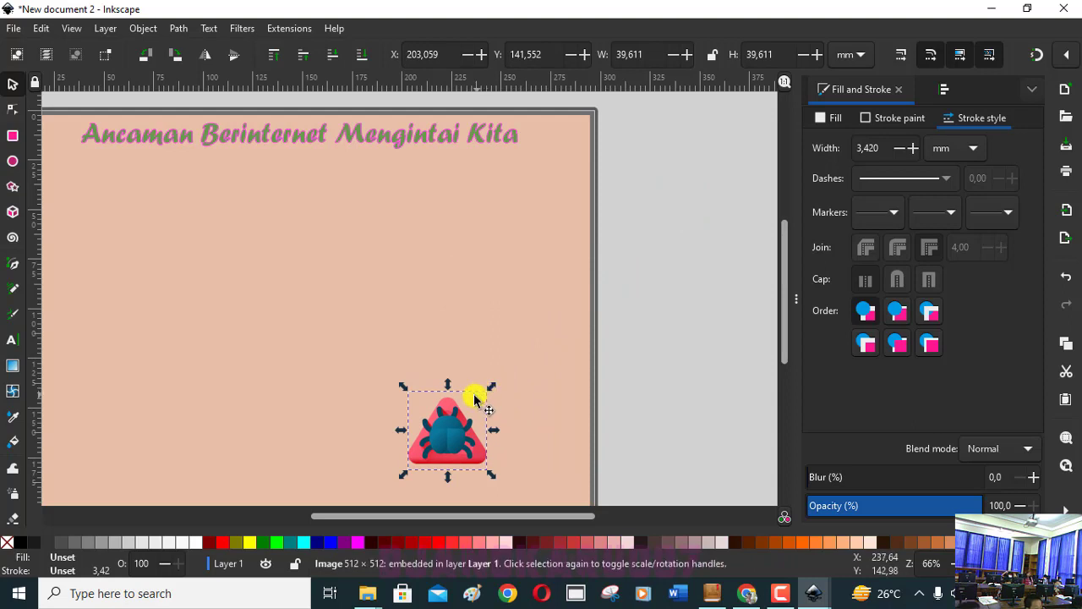
# Move the bug icon just outside the page's right edge, level with the title.
pyautogui.click(444, 446)
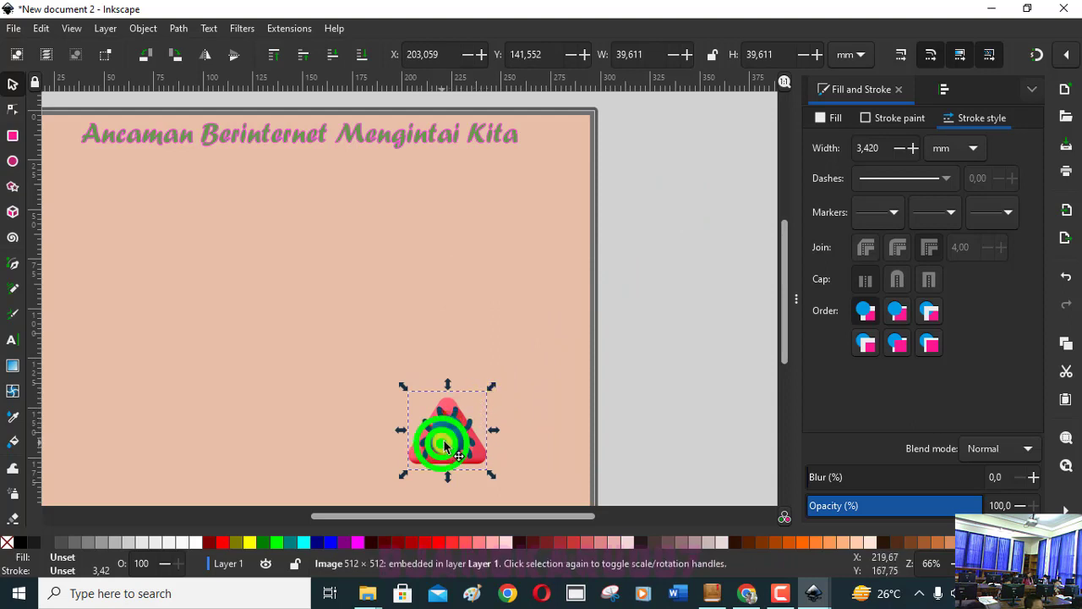
pyautogui.moveTo(445, 446); pyautogui.dragTo(647, 178)
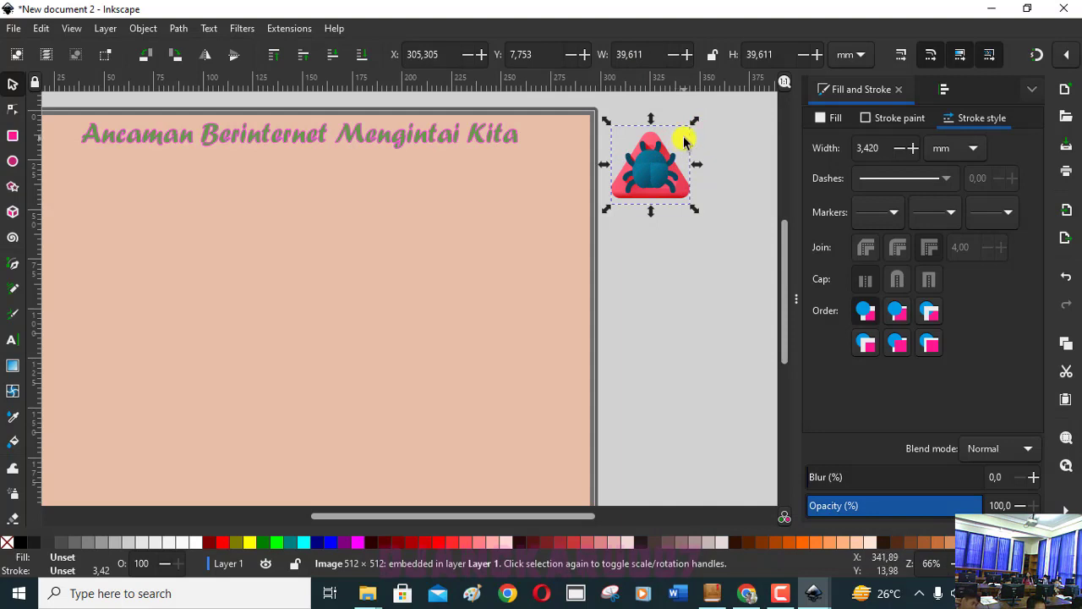
pyautogui.moveTo(647, 165); pyautogui.dragTo(651, 175)
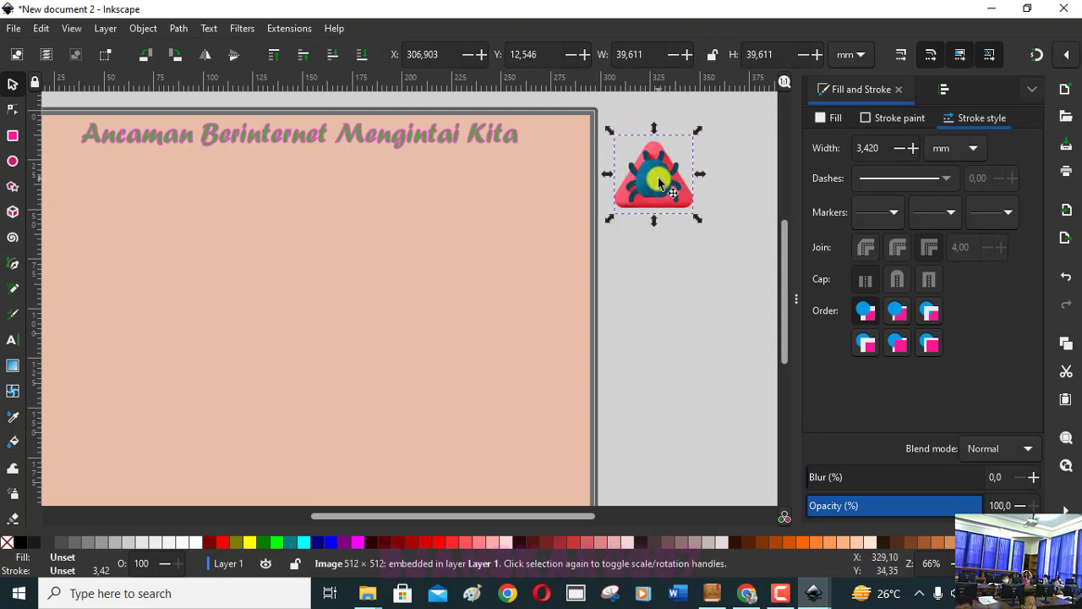
pyautogui.moveTo(657, 186)
pyautogui.mouseDown()
pyautogui.moveTo(215, 203)
pyautogui.moveTo(655, 257)
pyautogui.mouseUp()
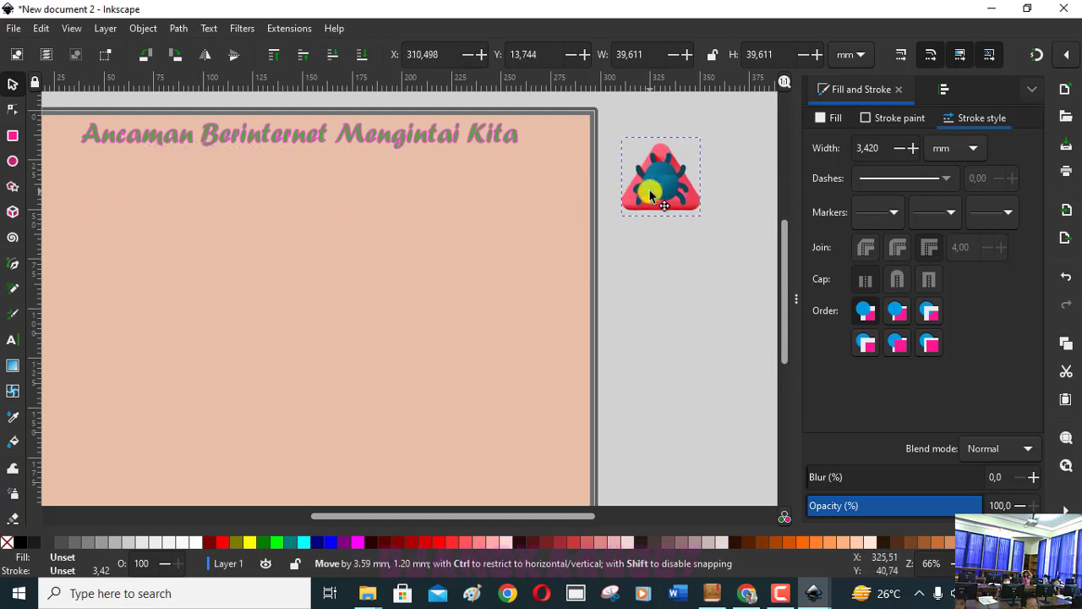
pyautogui.moveTo(655, 256); pyautogui.dragTo(643, 189)
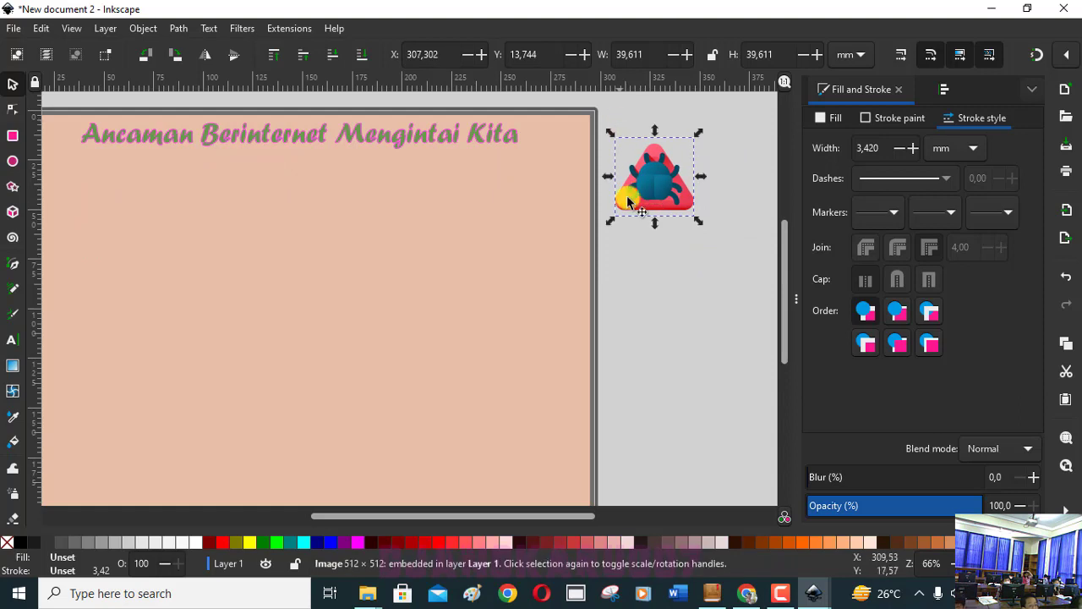
pyautogui.click(646, 259)
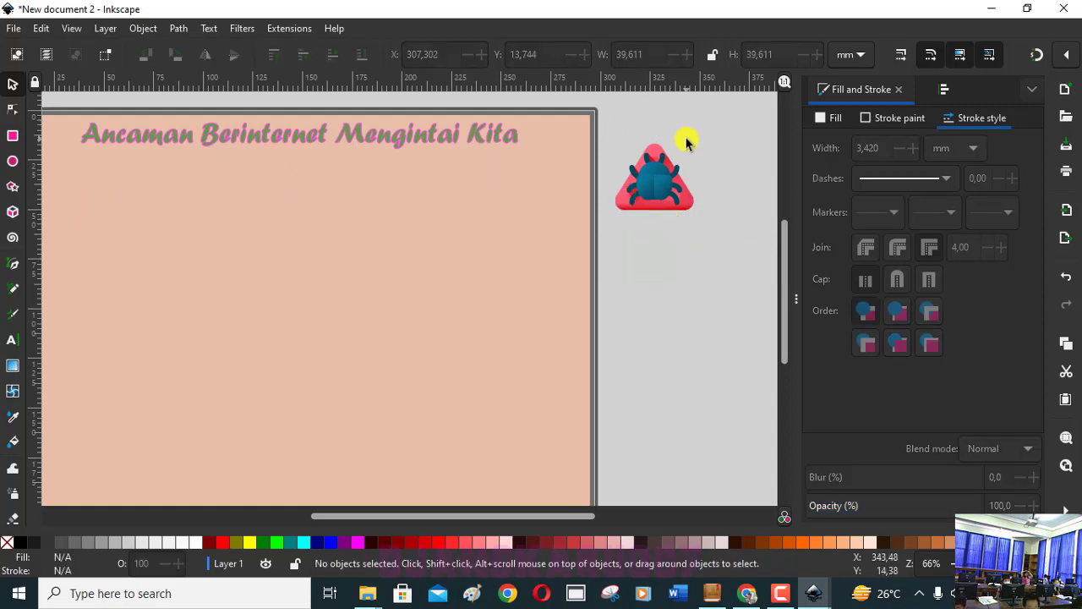
pyautogui.click(15, 29)
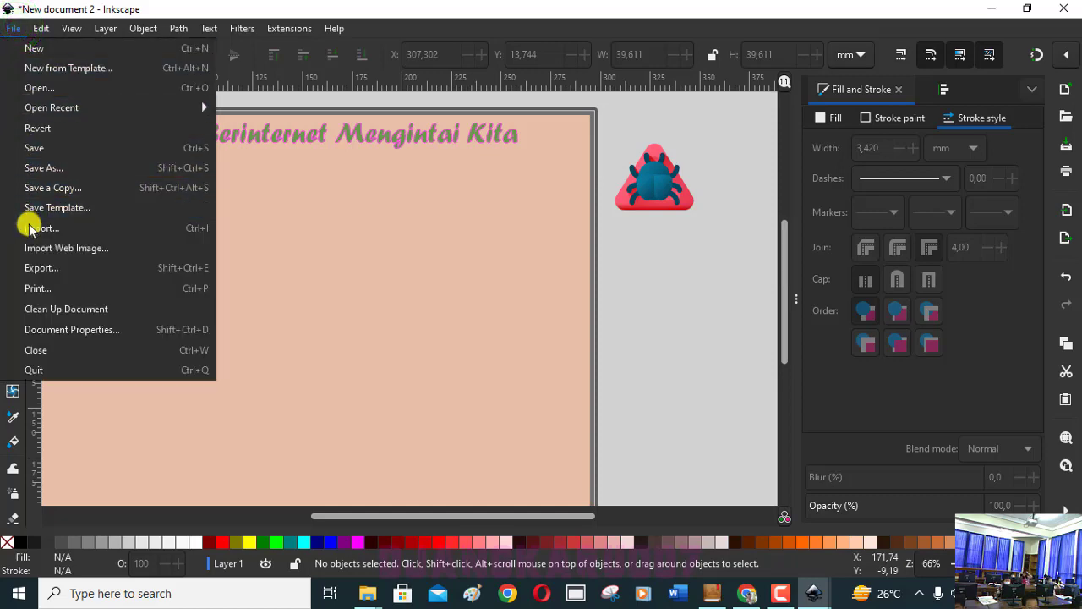
# Import image 2, the phone-profile icon, shrink it and place it below the bug icon.
pyautogui.click(29, 228)
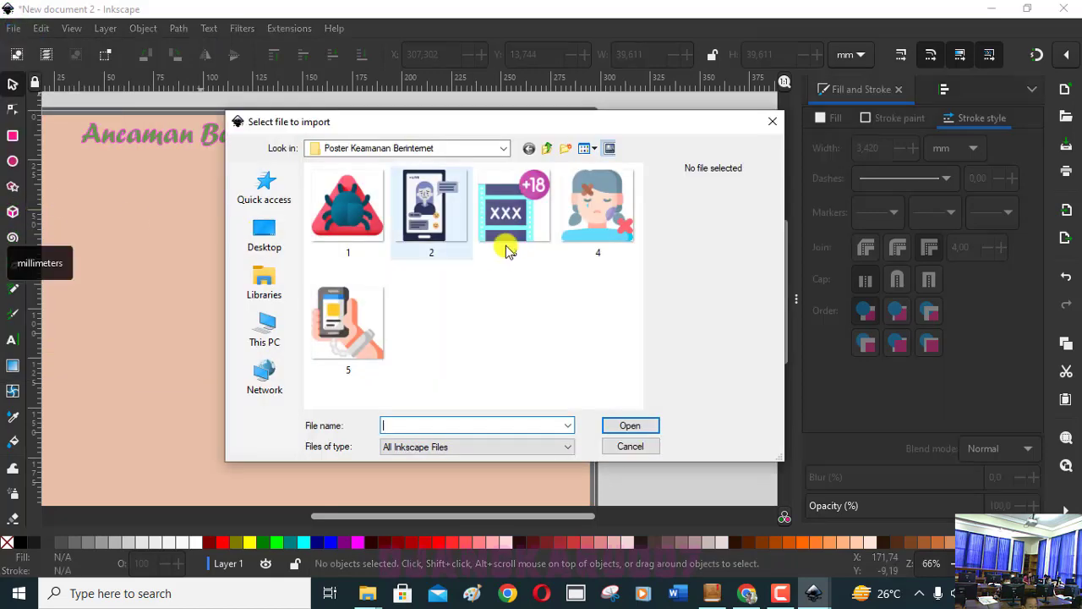
pyautogui.click(425, 193)
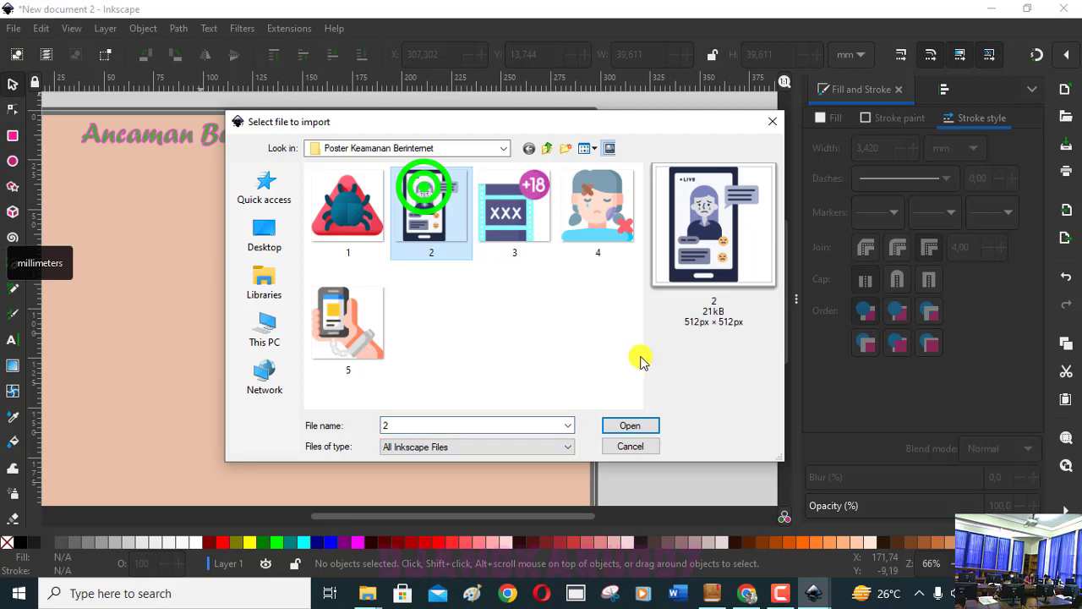
pyautogui.click(645, 427)
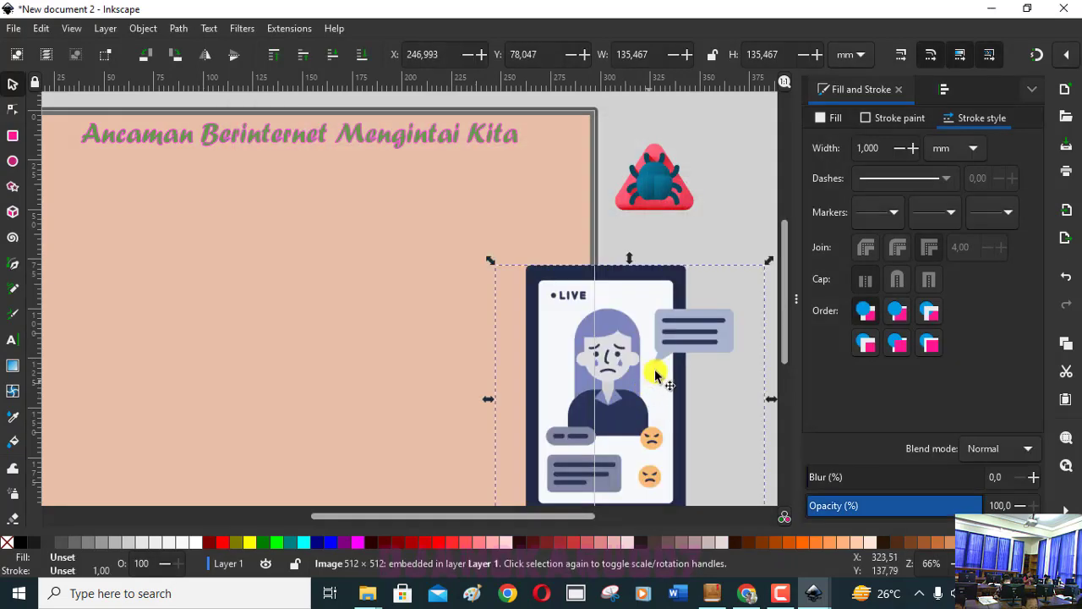
pyautogui.moveTo(490, 261); pyautogui.dragTo(636, 437)
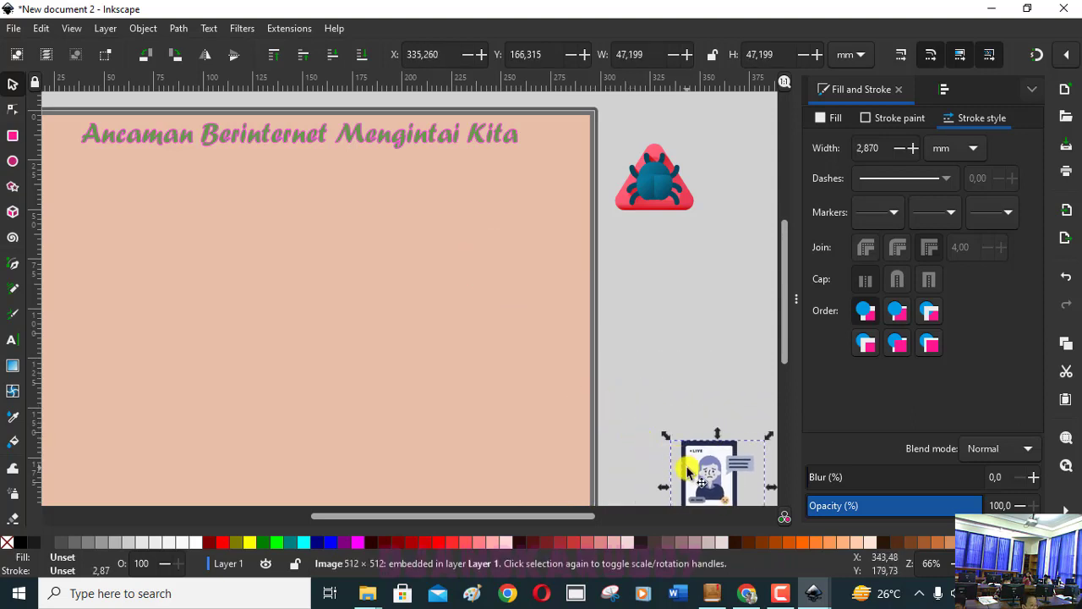
pyautogui.moveTo(685, 464)
pyautogui.mouseDown()
pyautogui.moveTo(668, 357)
pyautogui.moveTo(623, 248)
pyautogui.mouseUp()
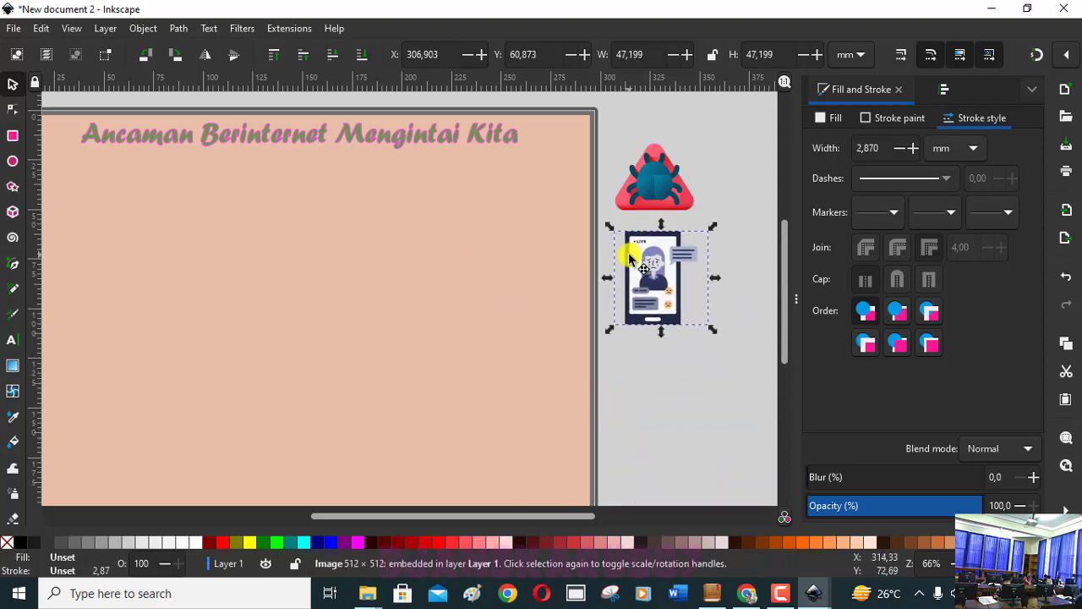
pyautogui.moveTo(649, 282)
pyautogui.mouseDown()
pyautogui.moveTo(738, 175)
pyautogui.moveTo(700, 267)
pyautogui.mouseUp()
pyautogui.press('Escape')
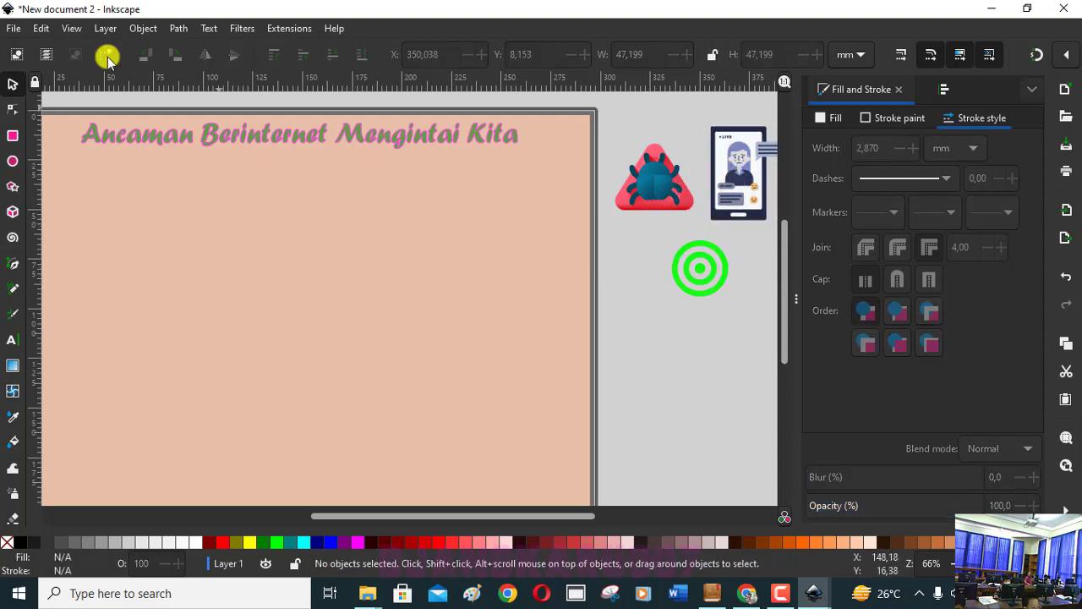
# Import image 3, the +18 icon, shrink it to about 40 mm beside the page.
pyautogui.click(17, 29)
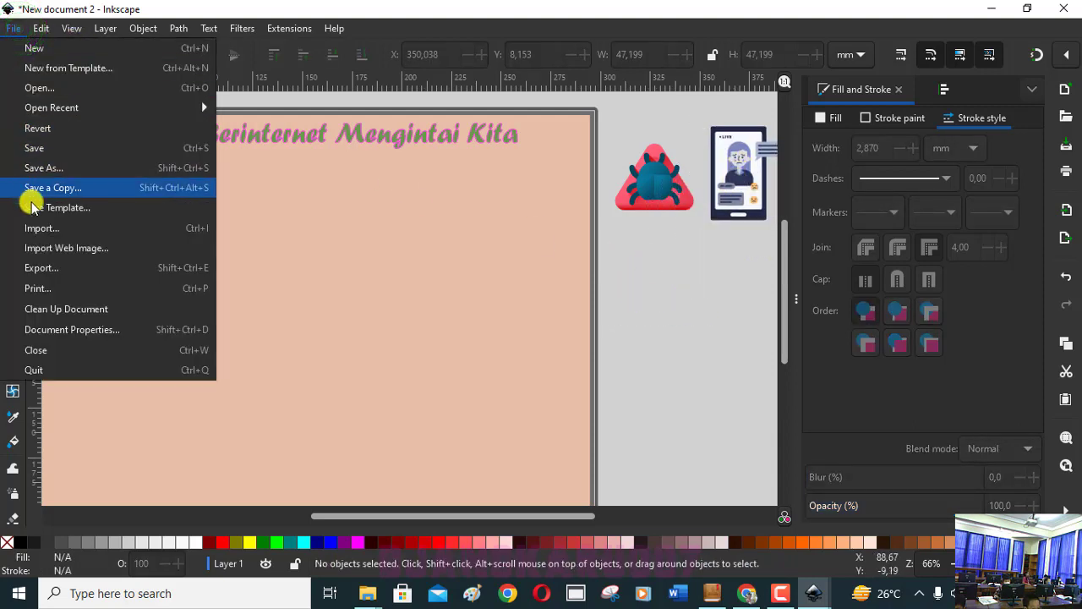
pyautogui.click(38, 226)
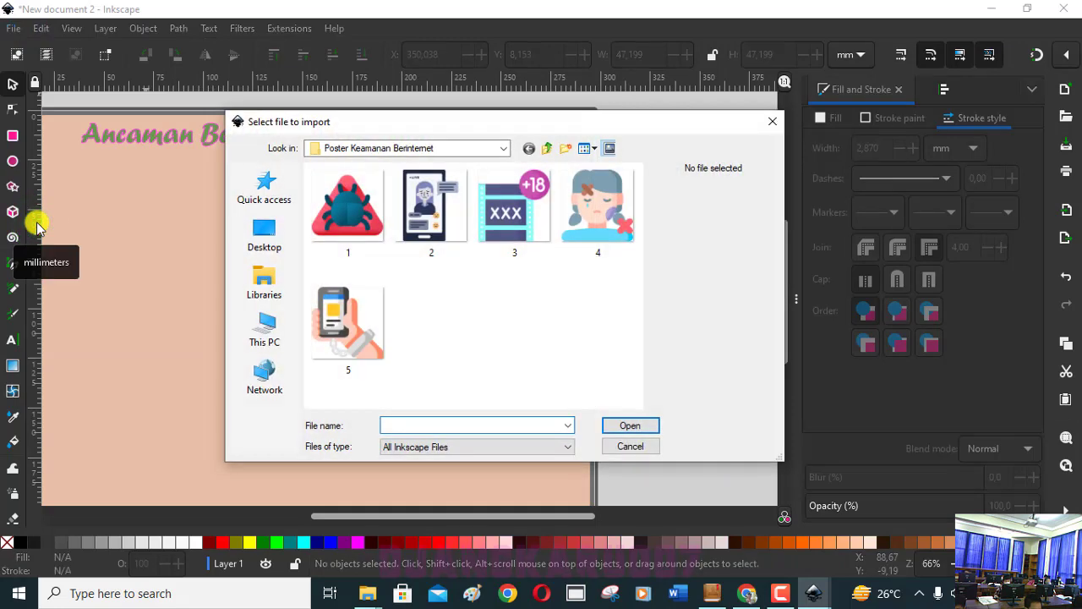
pyautogui.click(500, 209)
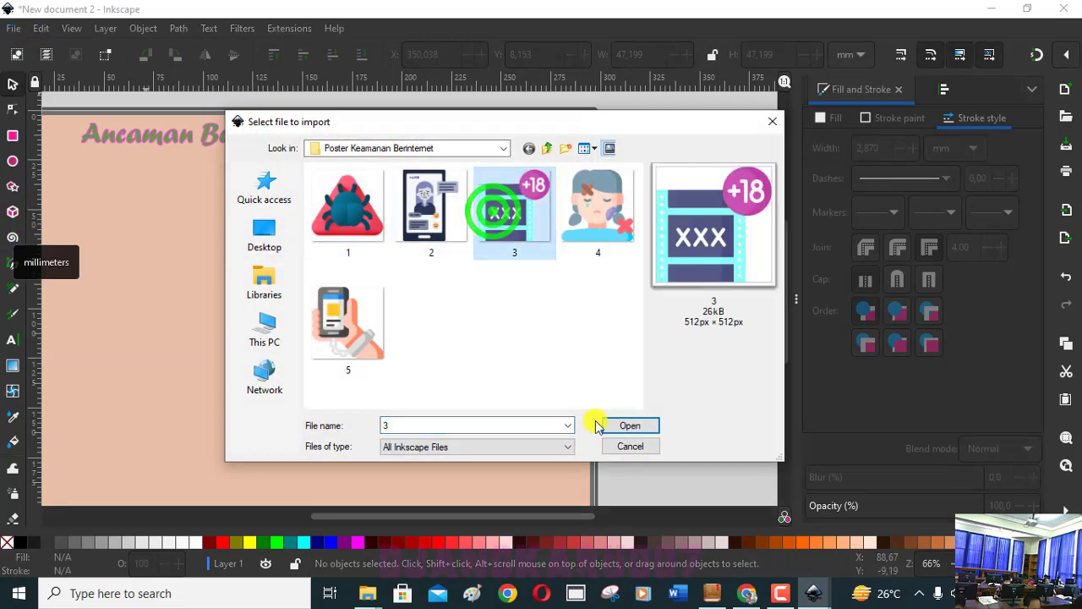
pyautogui.click(627, 426)
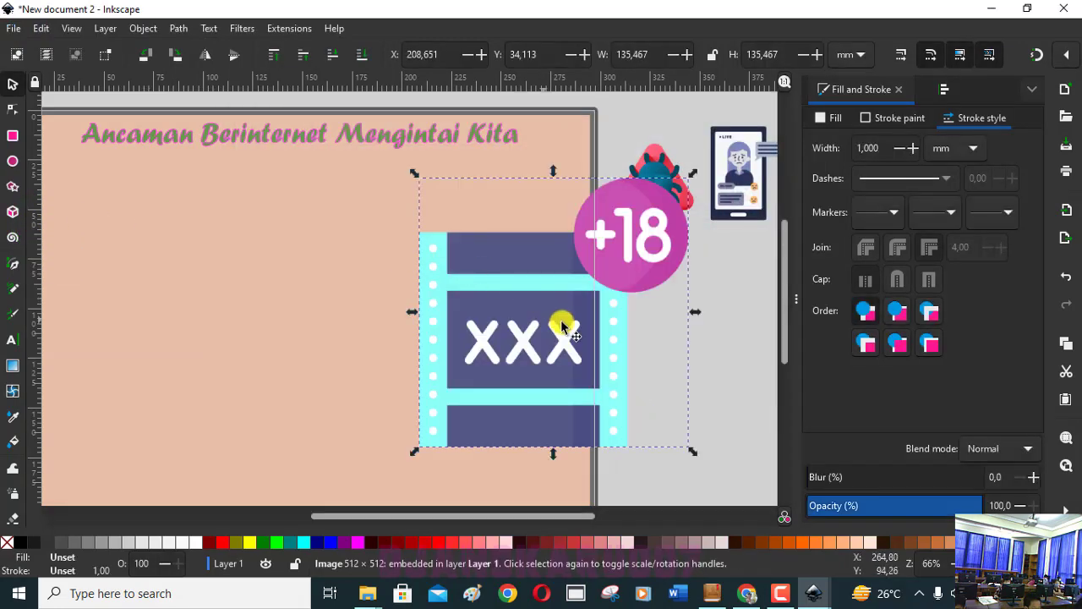
pyautogui.moveTo(424, 186); pyautogui.dragTo(603, 358)
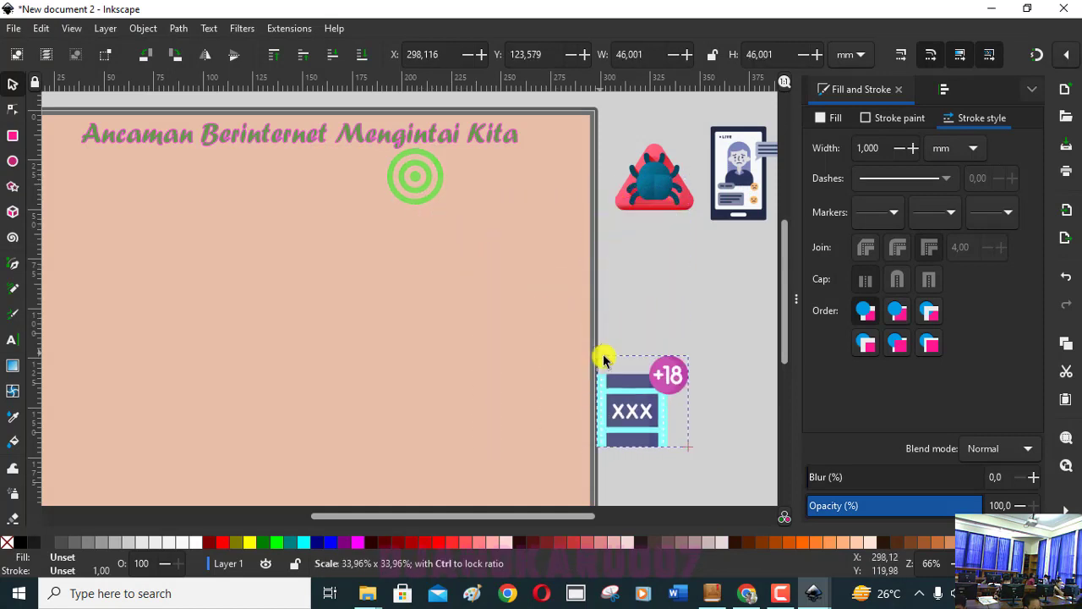
pyautogui.click(609, 374)
pyautogui.moveTo(632, 417); pyautogui.dragTo(645, 273)
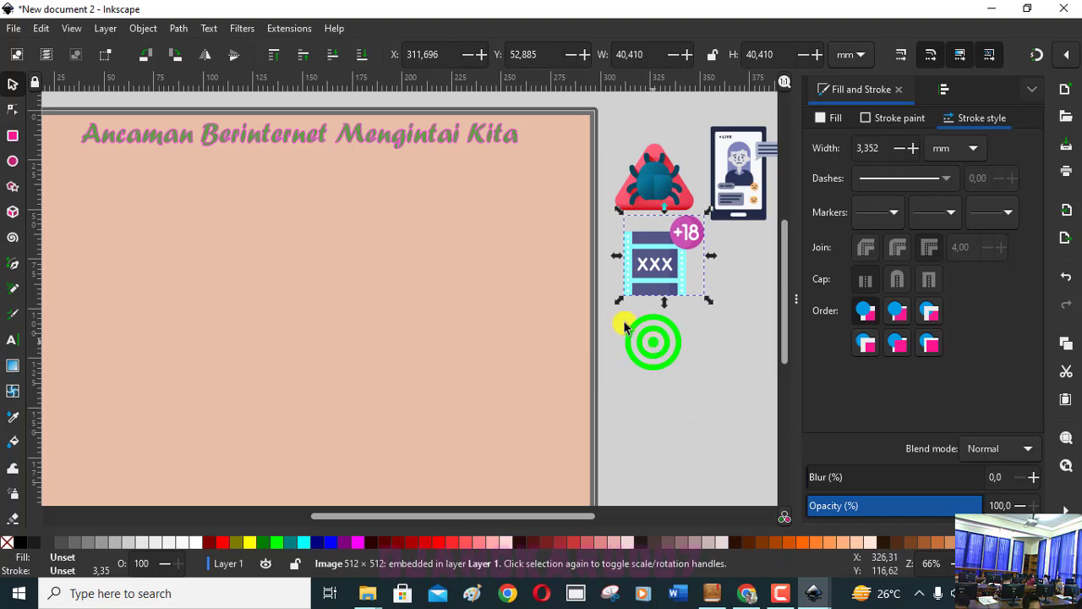
pyautogui.click(74, 60)
pyautogui.click(14, 28)
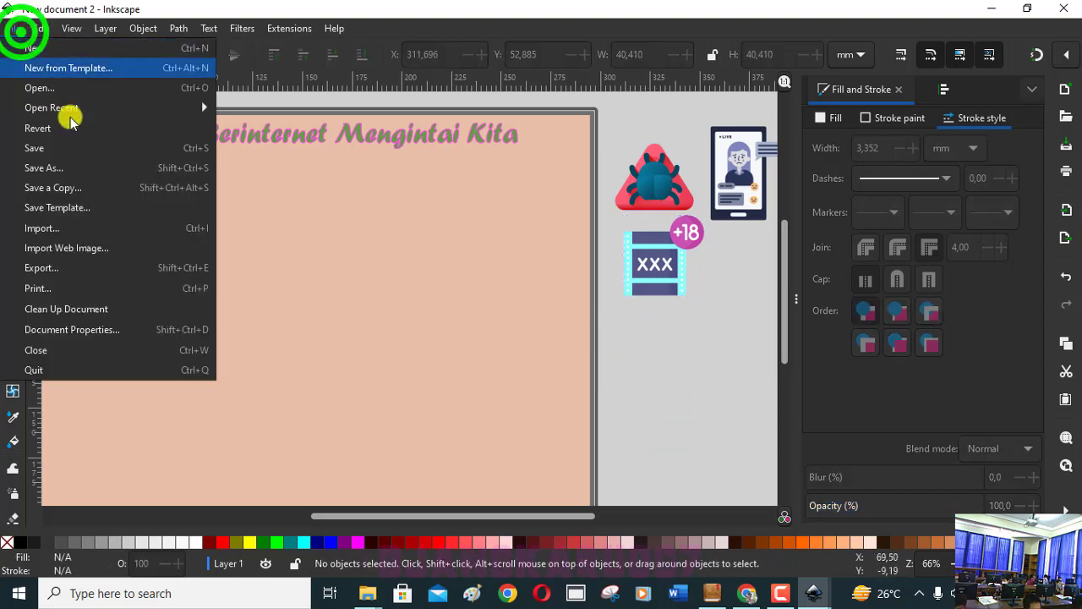
# Import image 4, the crying girl, shrink it and place it beside the XXX icon.
pyautogui.click(94, 225)
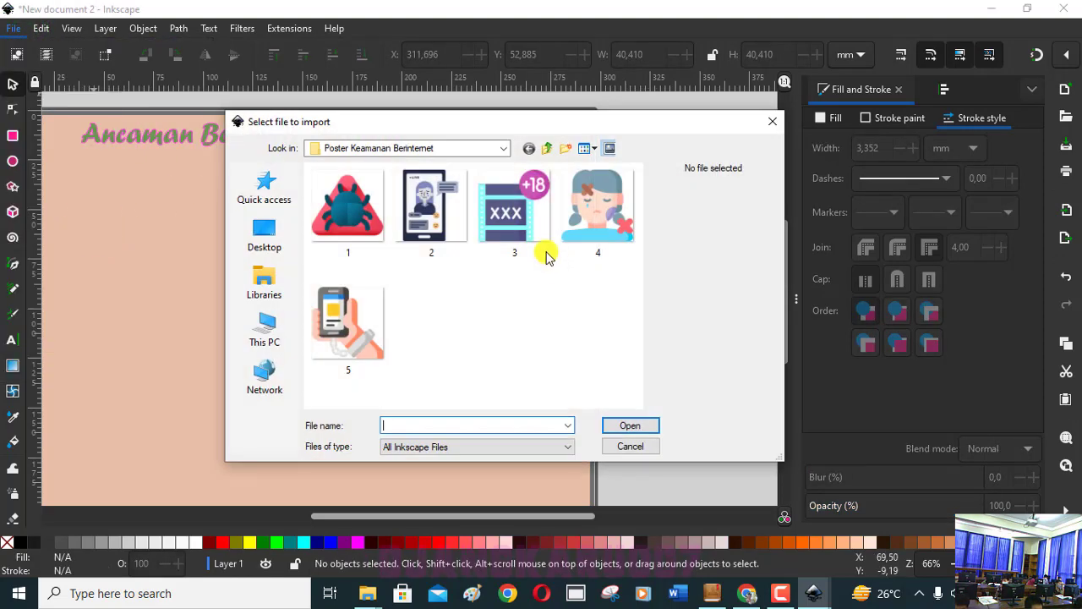
pyautogui.click(598, 222)
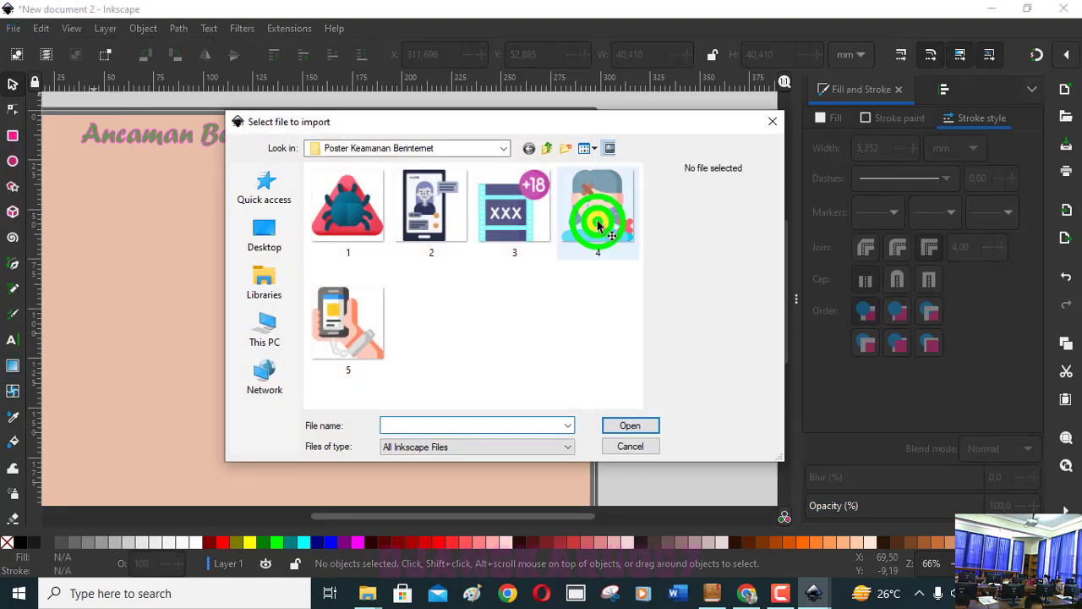
pyautogui.click(618, 425)
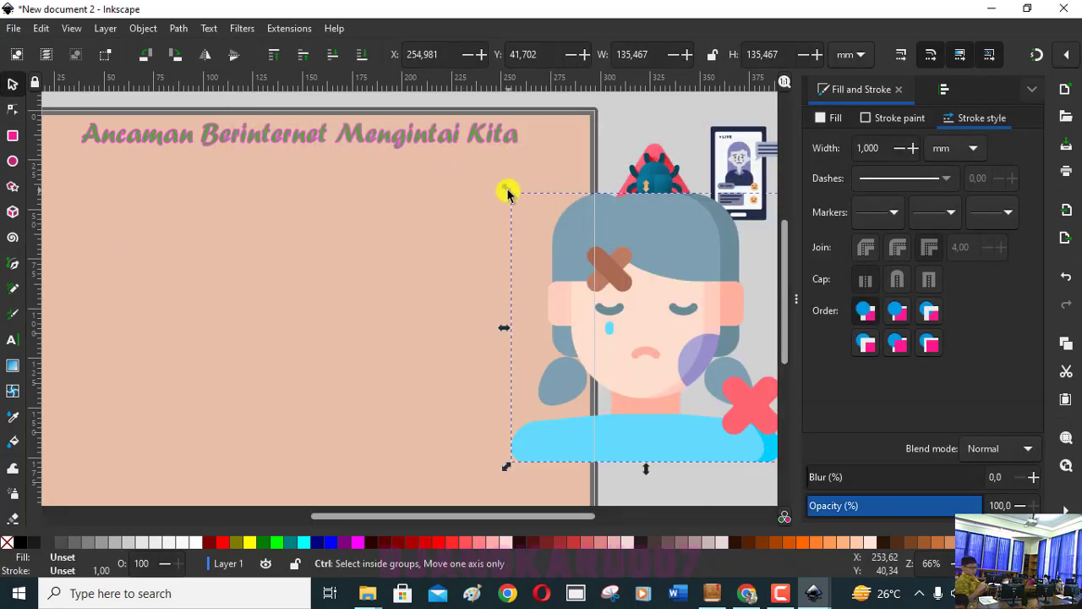
pyautogui.moveTo(507, 191); pyautogui.dragTo(677, 327)
pyautogui.moveTo(717, 387)
pyautogui.mouseDown()
pyautogui.moveTo(641, 361)
pyautogui.moveTo(653, 356)
pyautogui.mouseUp()
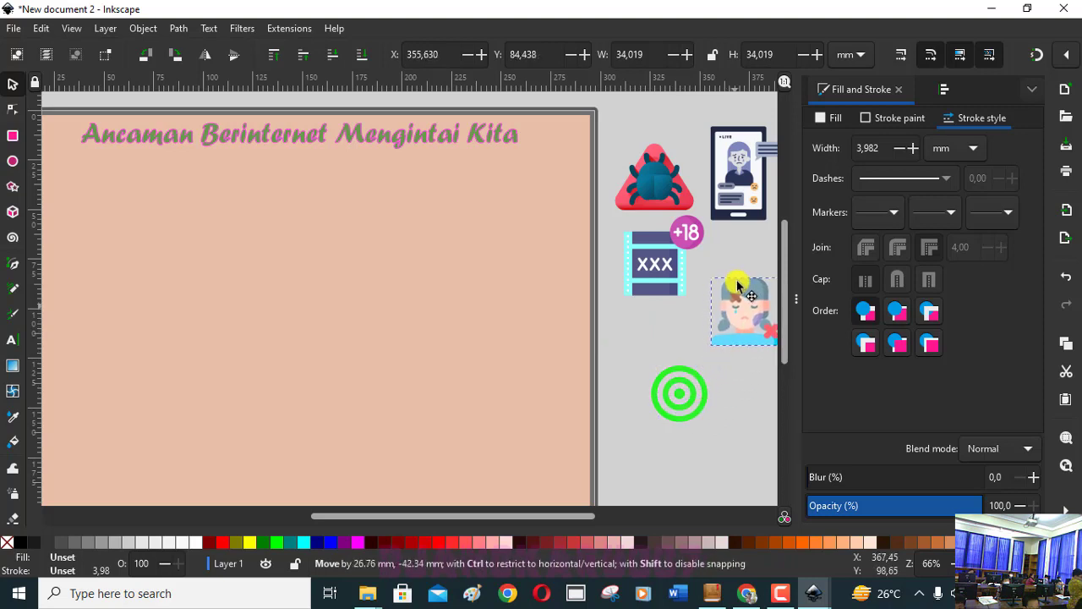
pyautogui.moveTo(691, 387); pyautogui.dragTo(740, 258)
pyautogui.click(703, 343)
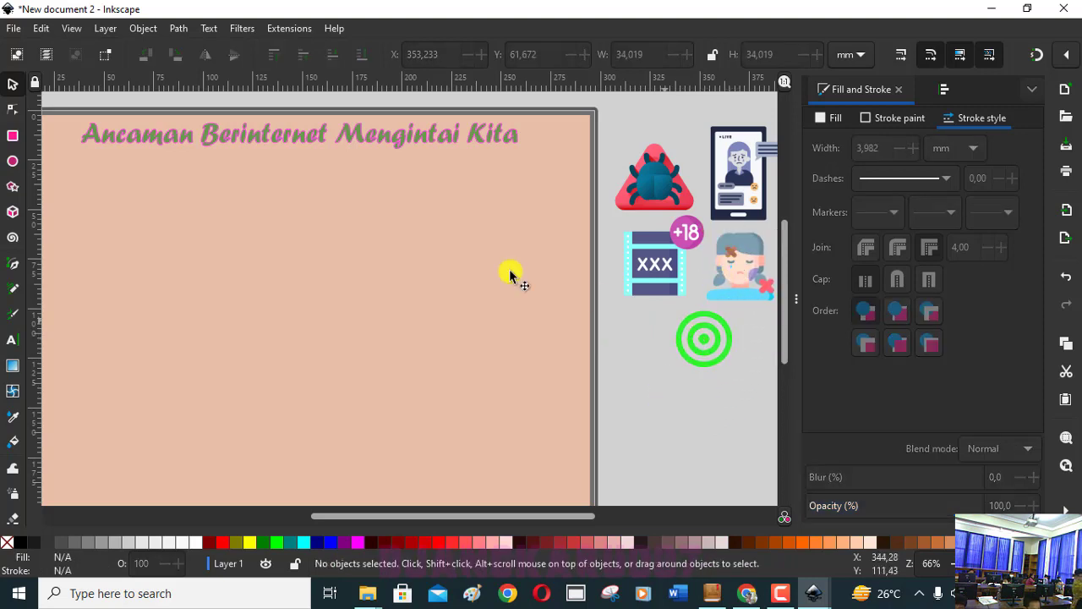
# Import image 5, the chained phone in hand, shrink it to about 22% below the XXX icon.
pyautogui.click(12, 32)
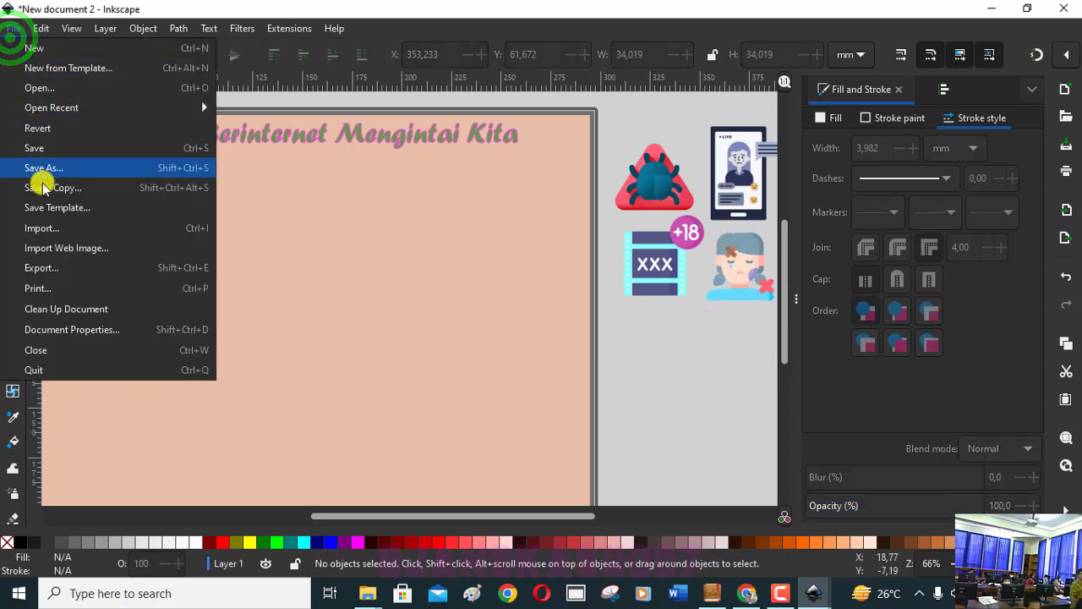
pyautogui.click(51, 225)
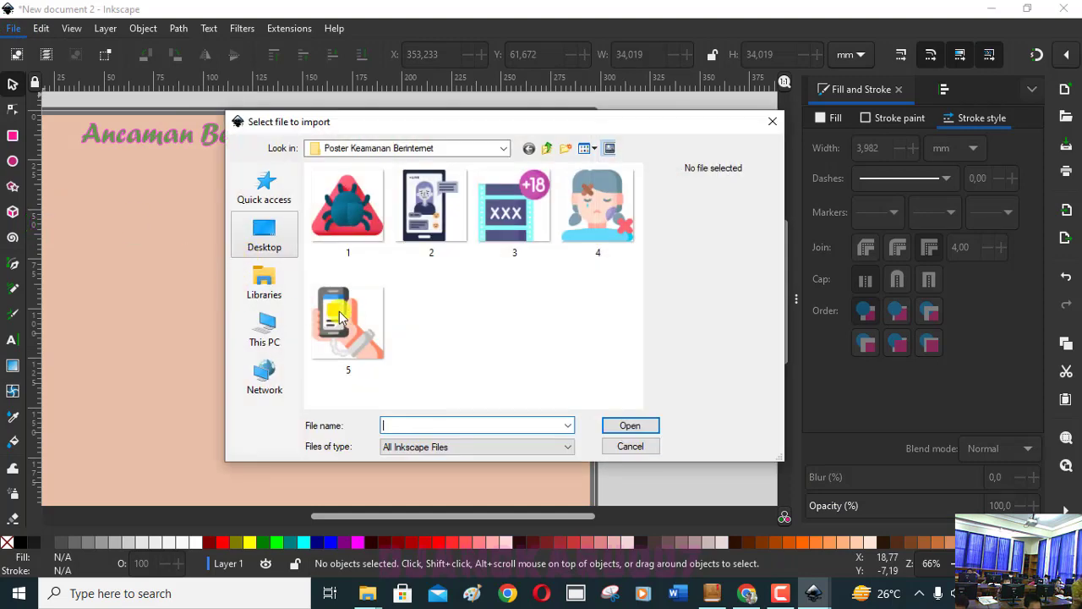
pyautogui.click(346, 313)
pyautogui.click(623, 425)
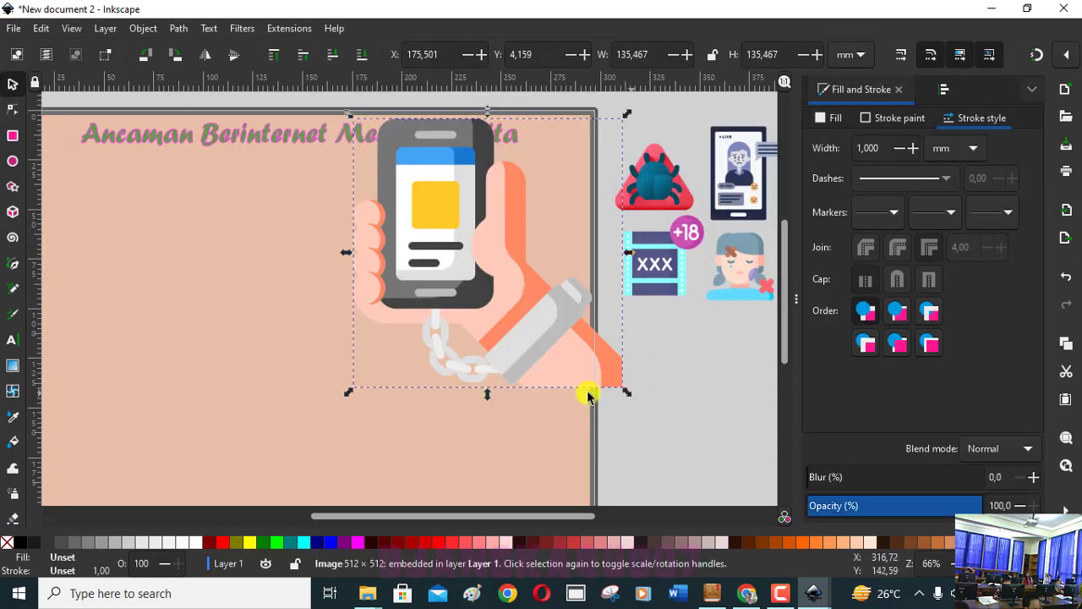
pyautogui.click(488, 401)
pyautogui.moveTo(488, 401); pyautogui.dragTo(495, 193)
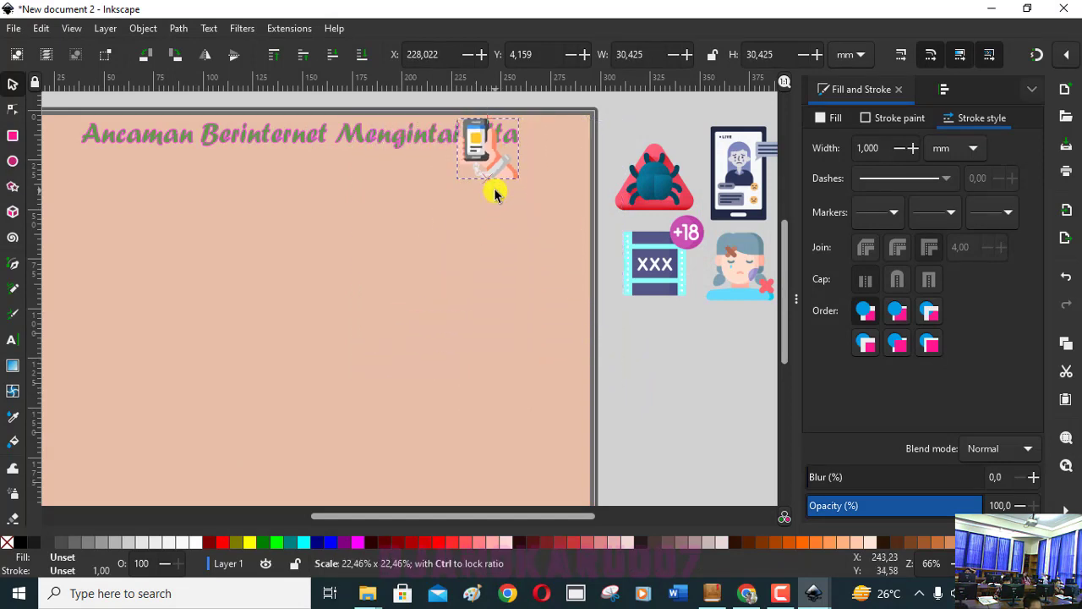
pyautogui.moveTo(486, 149)
pyautogui.mouseDown()
pyautogui.moveTo(653, 306)
pyautogui.moveTo(655, 342)
pyautogui.moveTo(700, 387)
pyautogui.mouseUp()
pyautogui.click(730, 419)
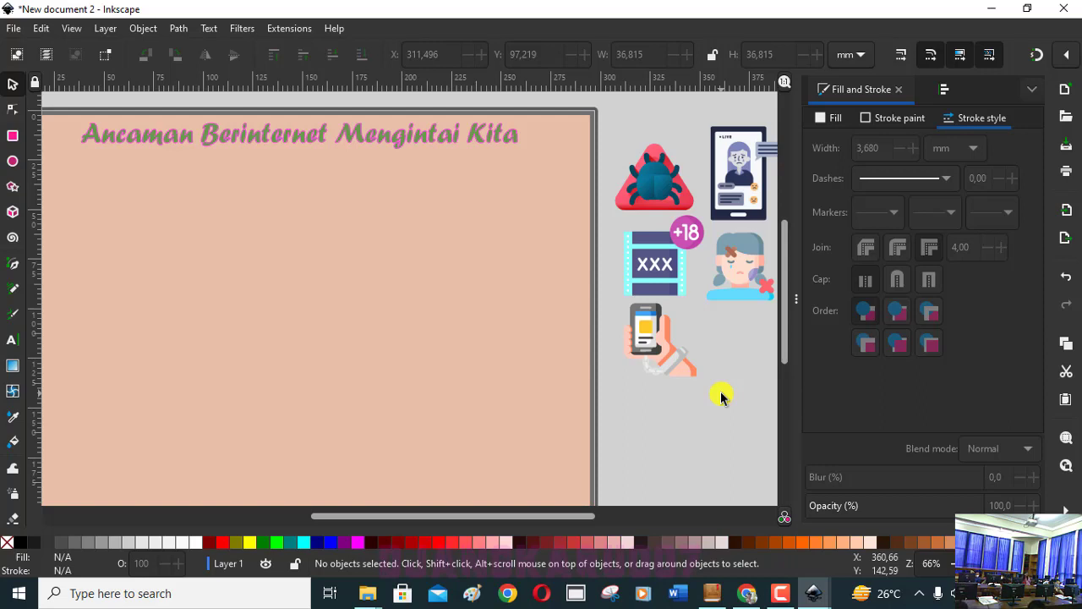
pyautogui.moveTo(412, 514); pyautogui.dragTo(405, 515)
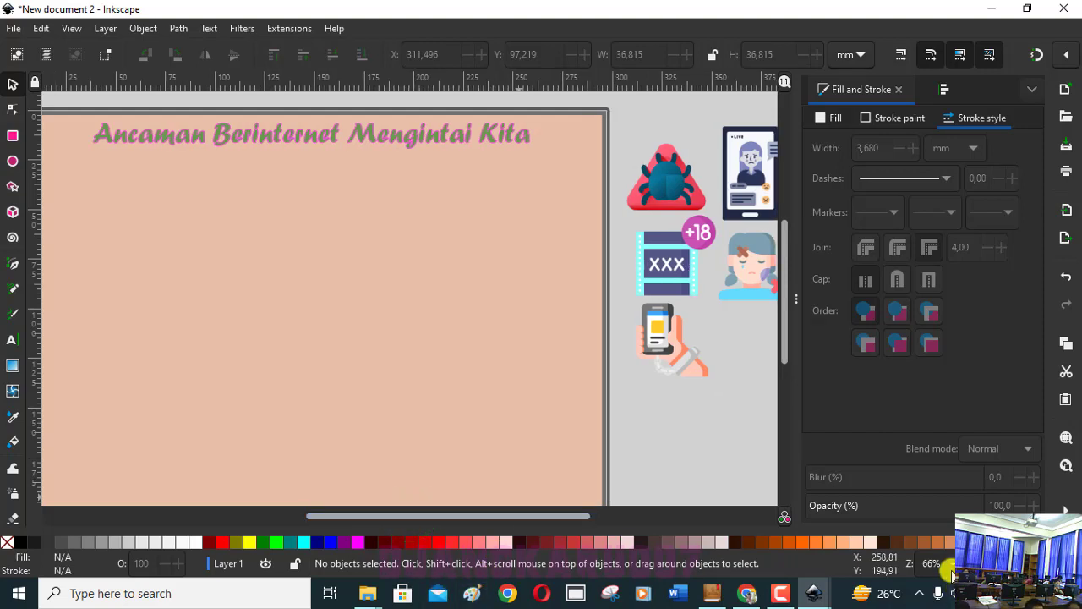
pyautogui.scroll(-1, 951, 572)
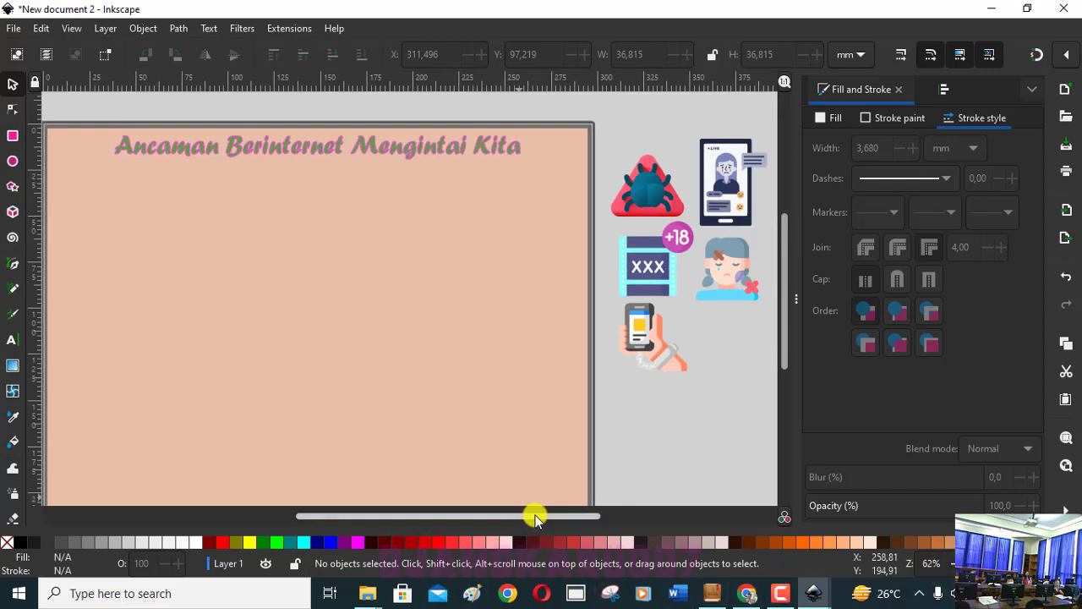
pyautogui.moveTo(535, 515); pyautogui.dragTo(530, 518)
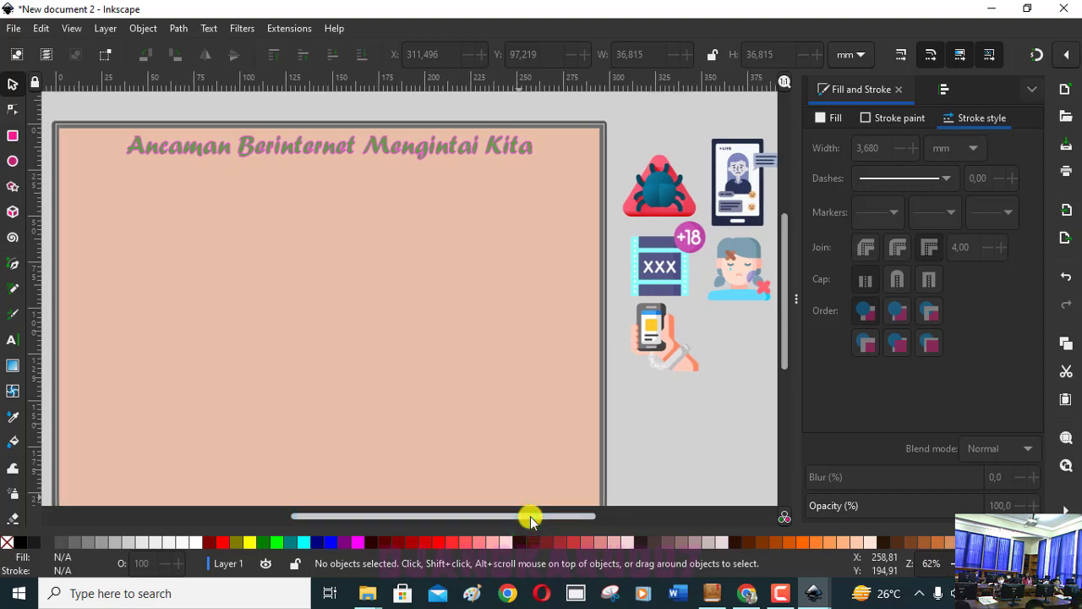
pyautogui.click(14, 29)
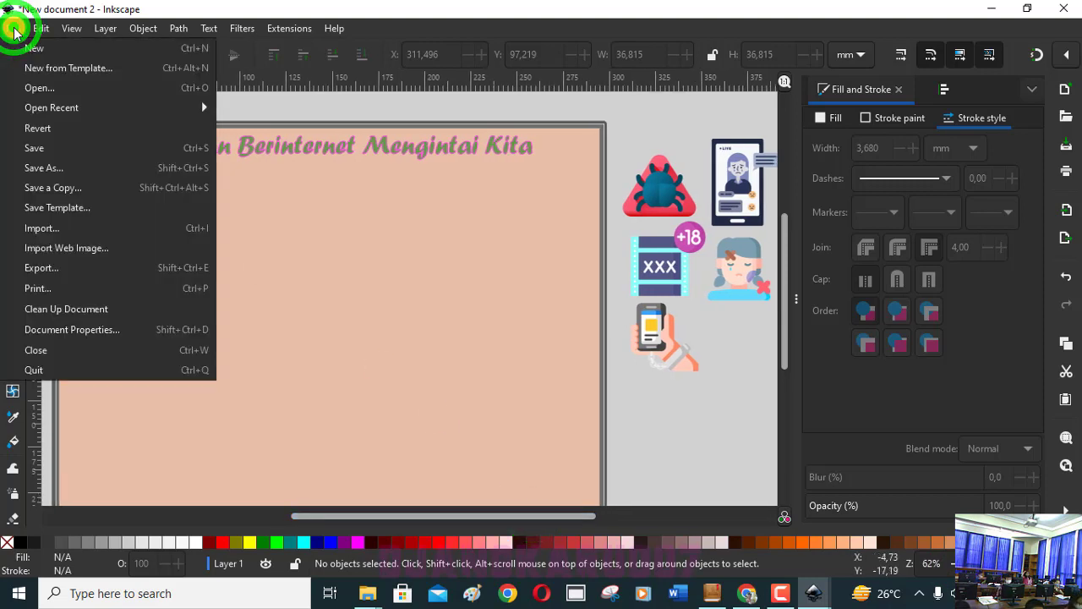
# Begin Save As and browse Libraries › Documents into the SD ISR folder.
pyautogui.click(35, 149)
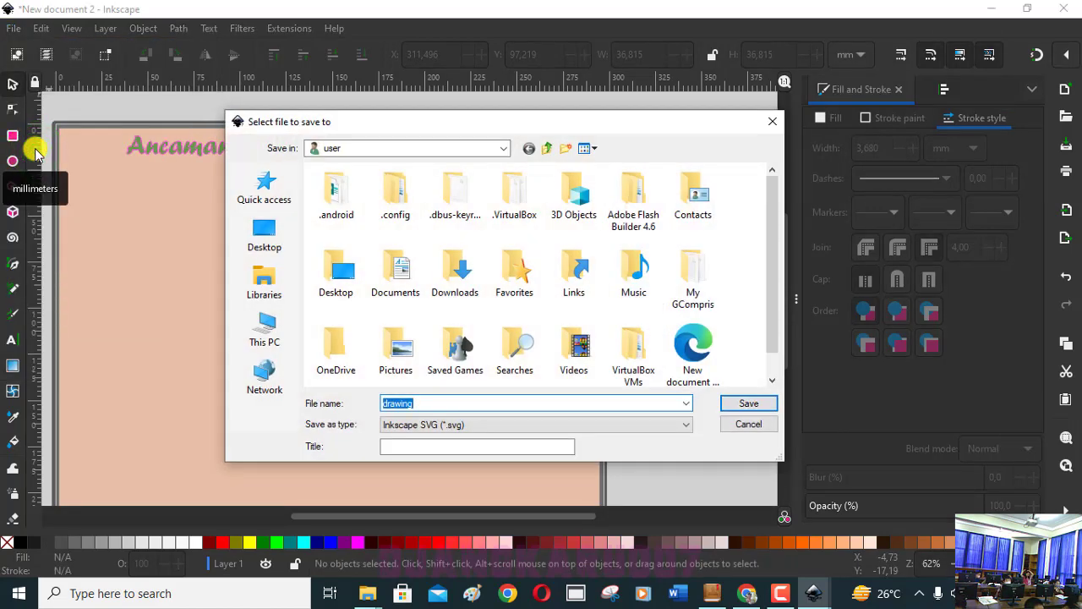
pyautogui.click(260, 283)
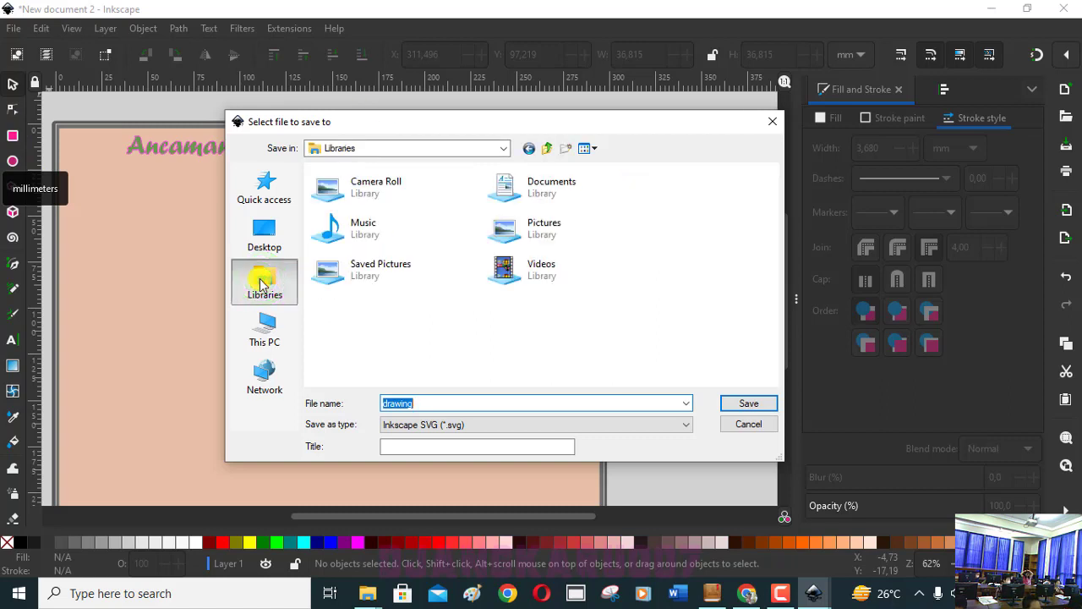
pyautogui.click(557, 193)
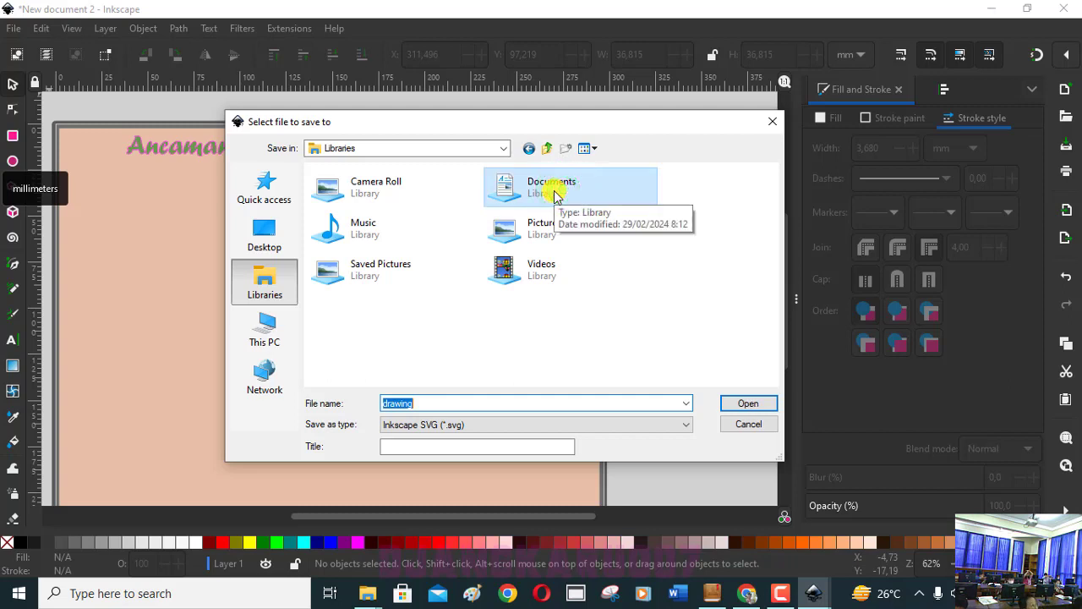
pyautogui.click(741, 405)
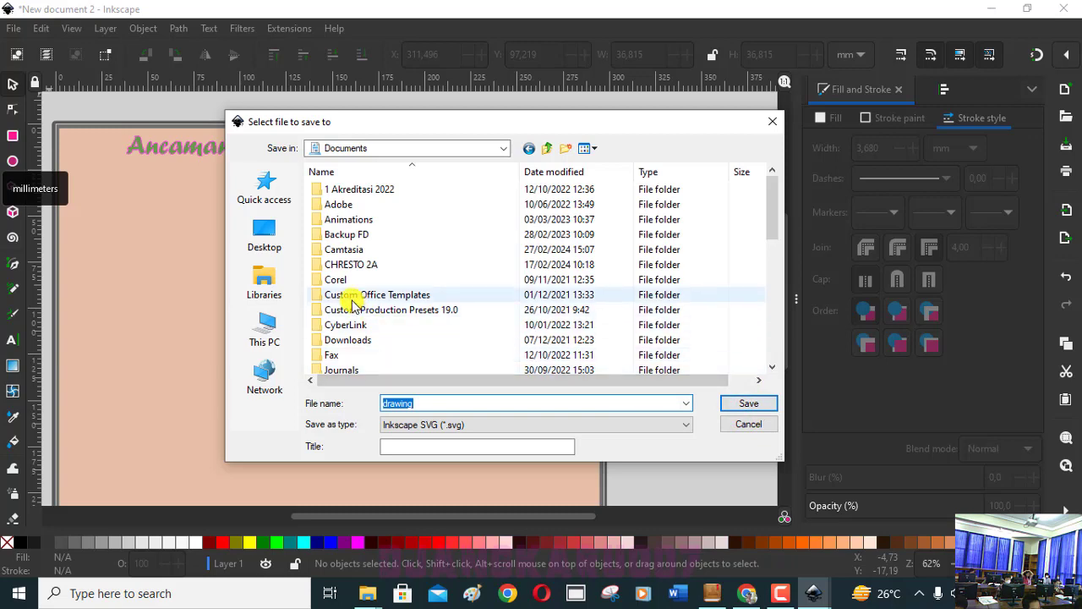
pyautogui.scroll(-2, 351, 301)
pyautogui.scroll(-1, 328, 353)
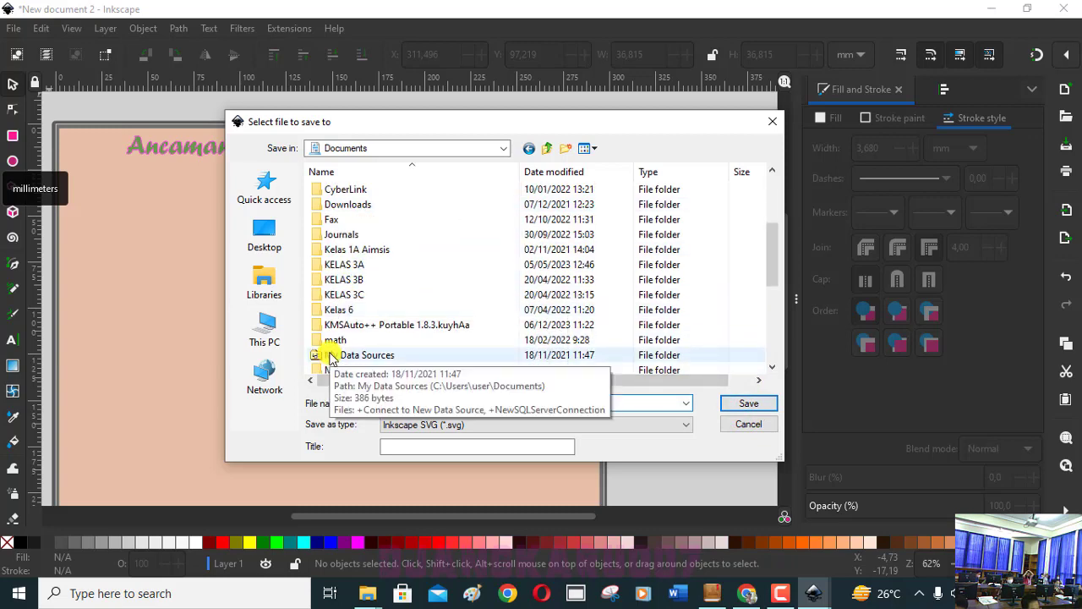
pyautogui.scroll(-2, 330, 355)
pyautogui.scroll(-2, 329, 355)
pyautogui.click(334, 324)
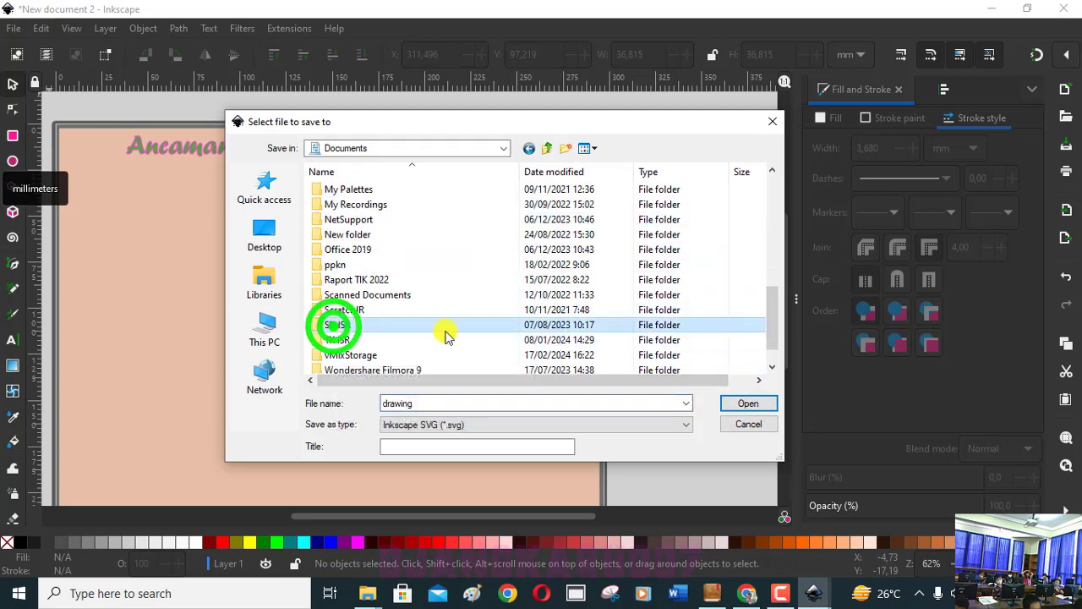
pyautogui.click(769, 404)
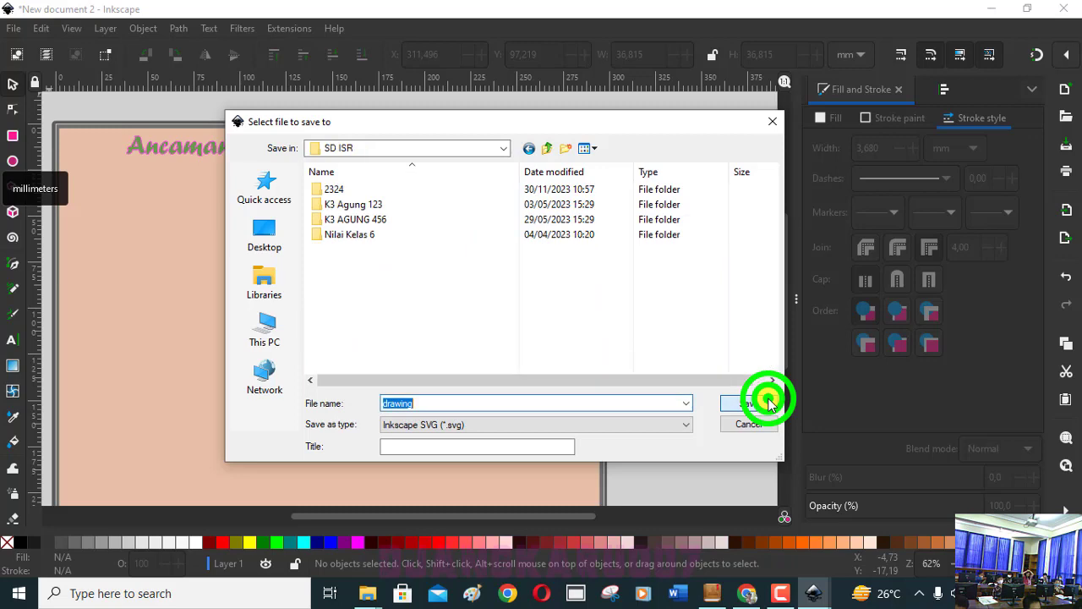
# Go into 2324 › KELAS 4C › SEMESTER 2 and take the Poster Agung 4C 1 file name.
pyautogui.click(330, 189)
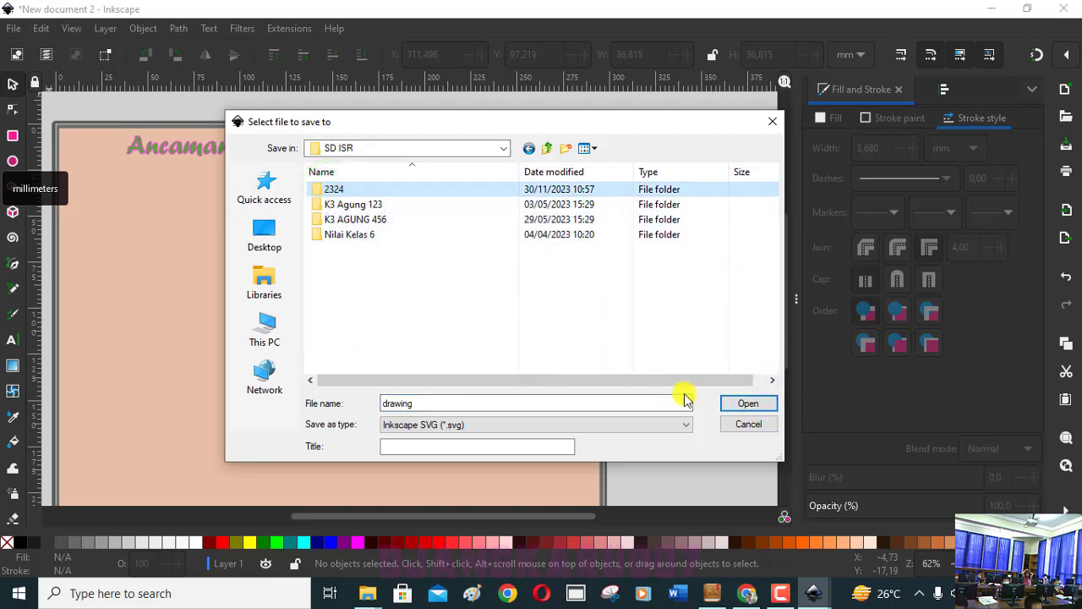
pyautogui.click(750, 405)
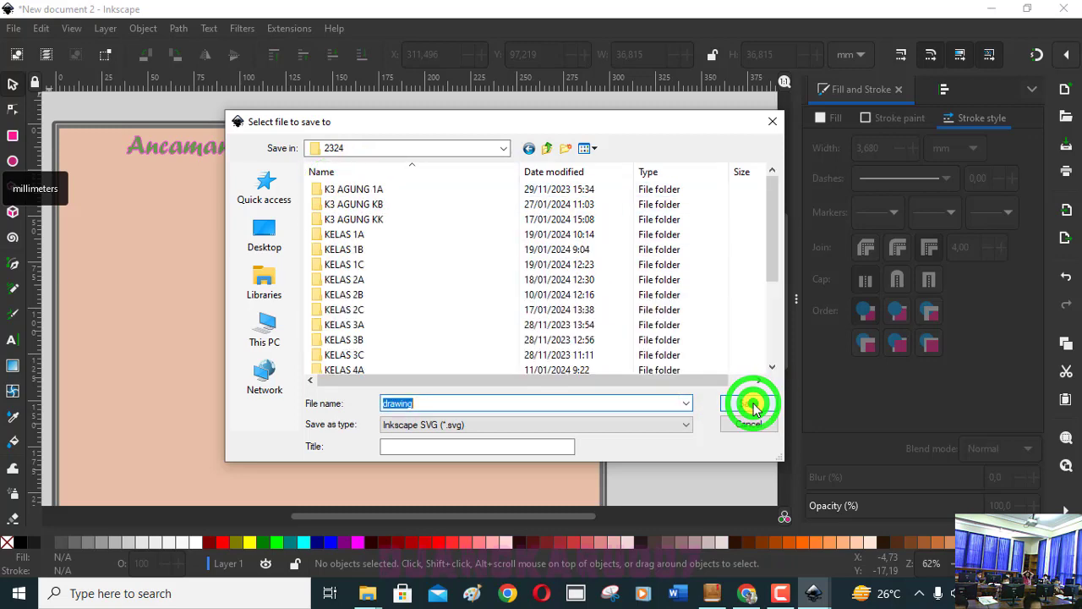
pyautogui.scroll(-1, 541, 340)
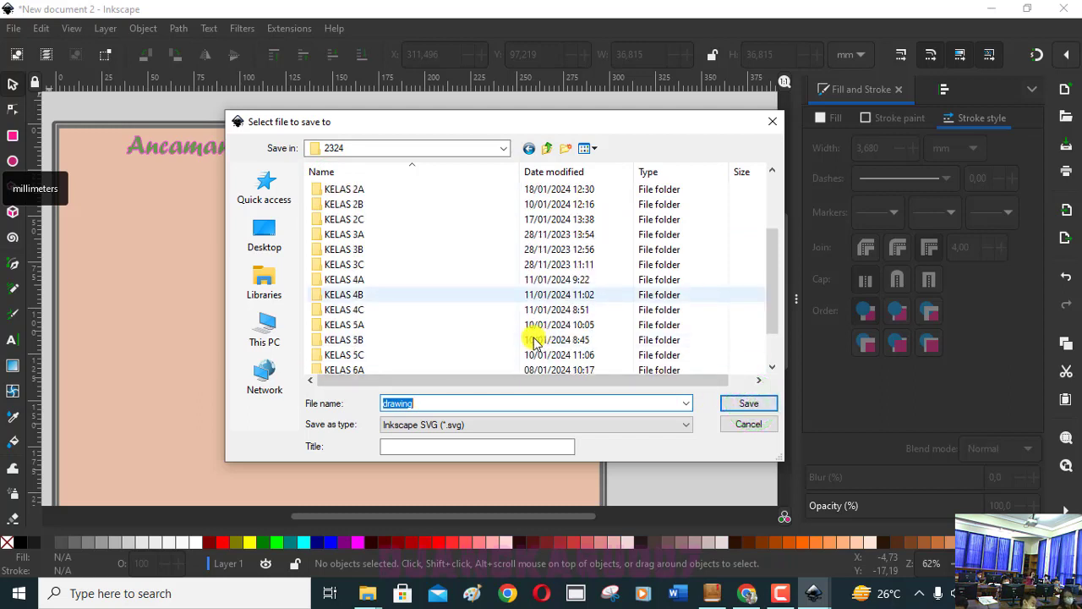
pyautogui.scroll(-1, 415, 314)
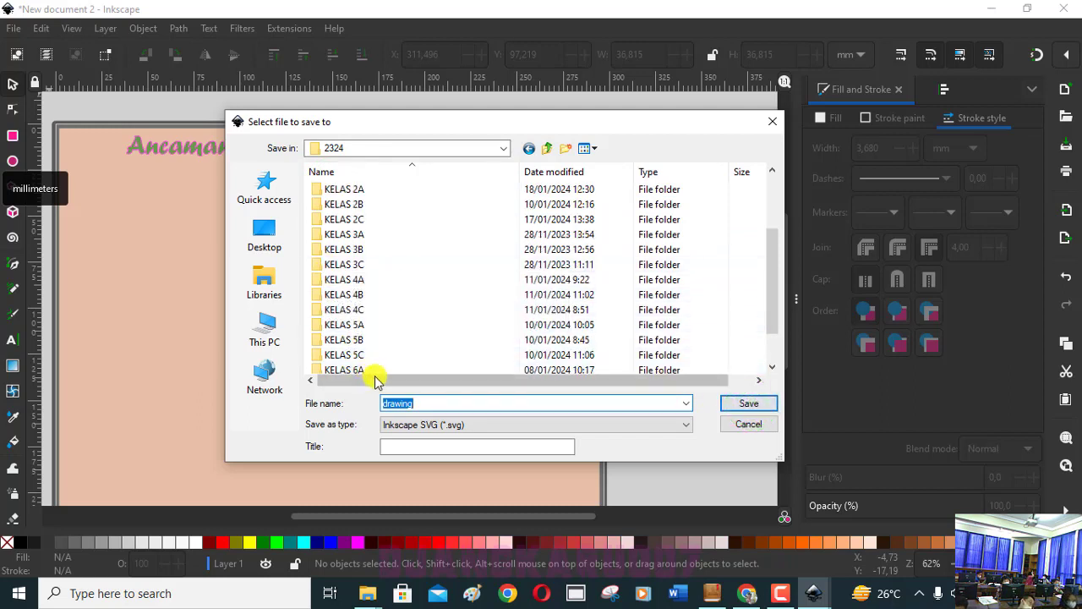
pyautogui.click(347, 309)
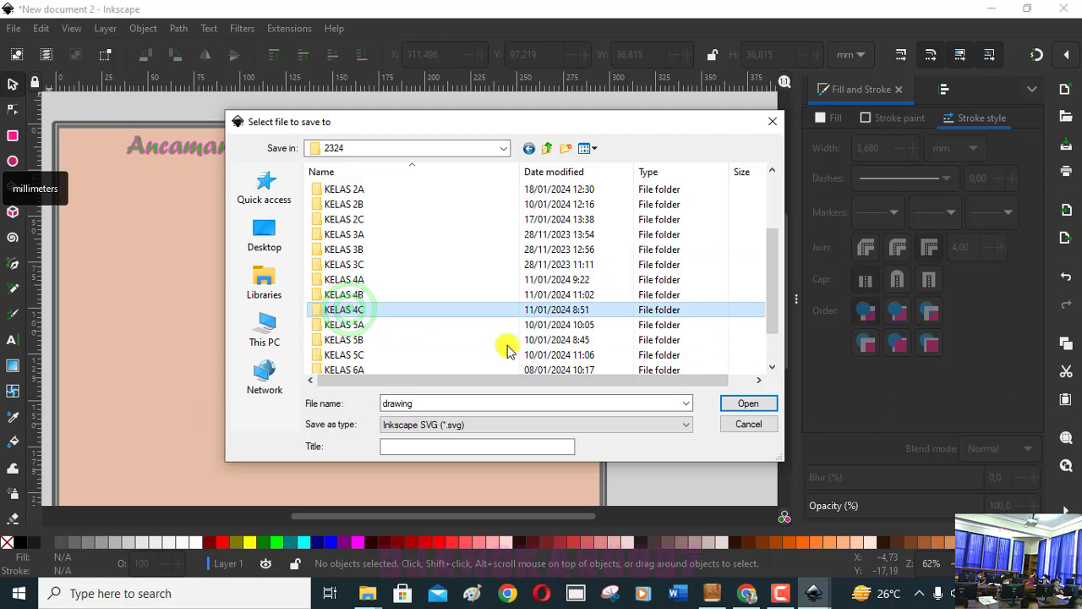
pyautogui.click(771, 410)
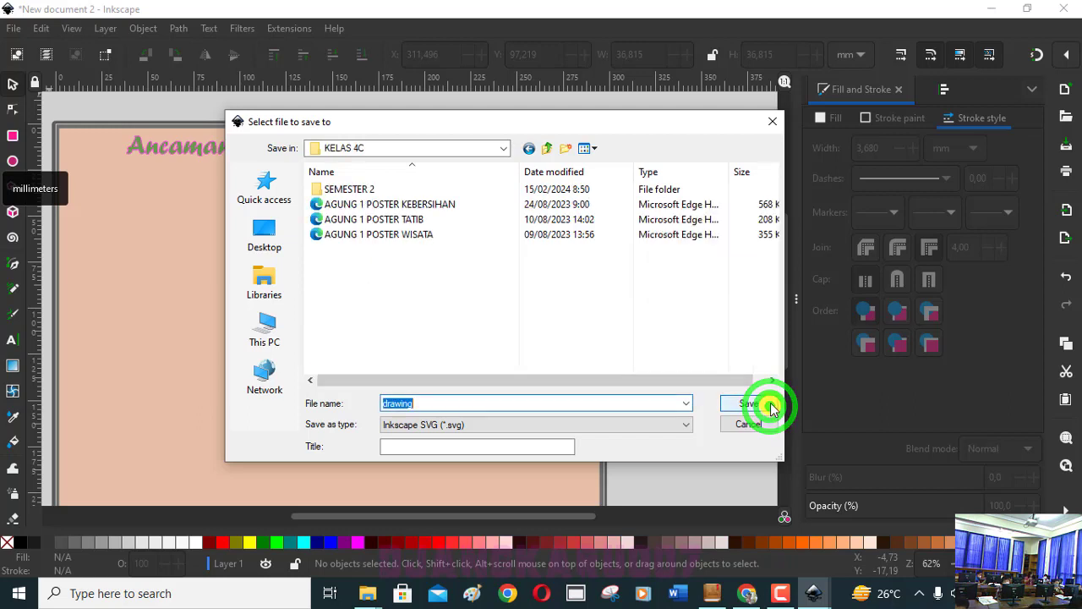
pyautogui.click(367, 188)
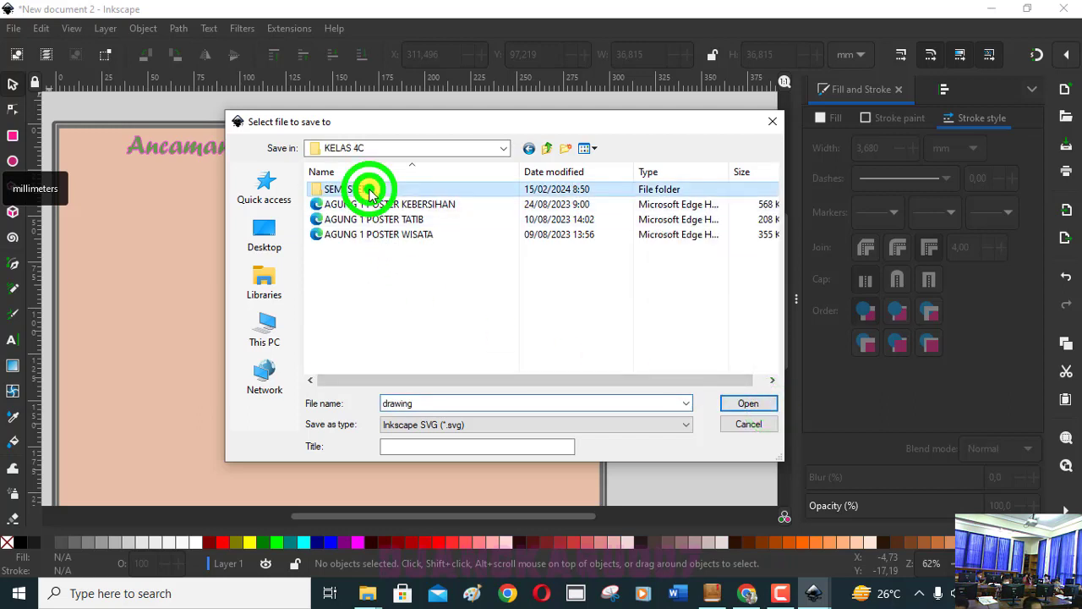
pyautogui.click(773, 404)
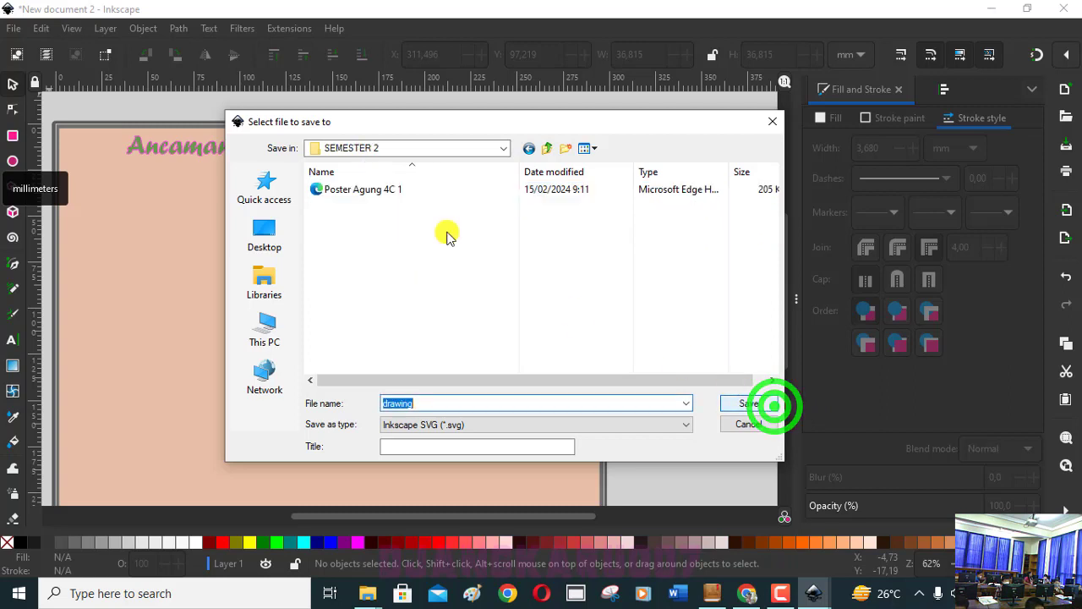
pyautogui.click(345, 193)
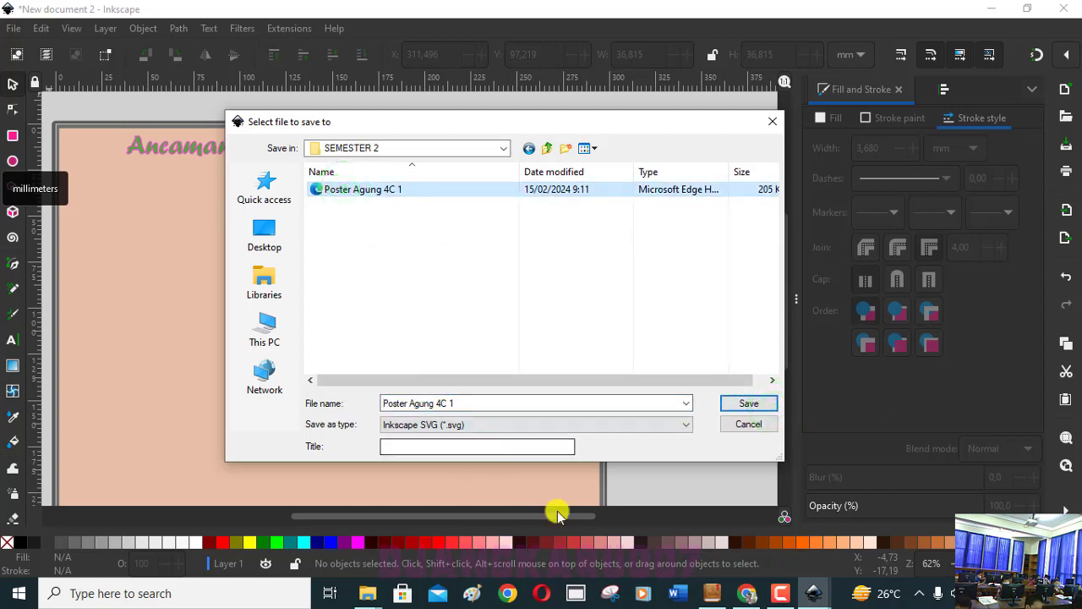
pyautogui.moveTo(813, 592)
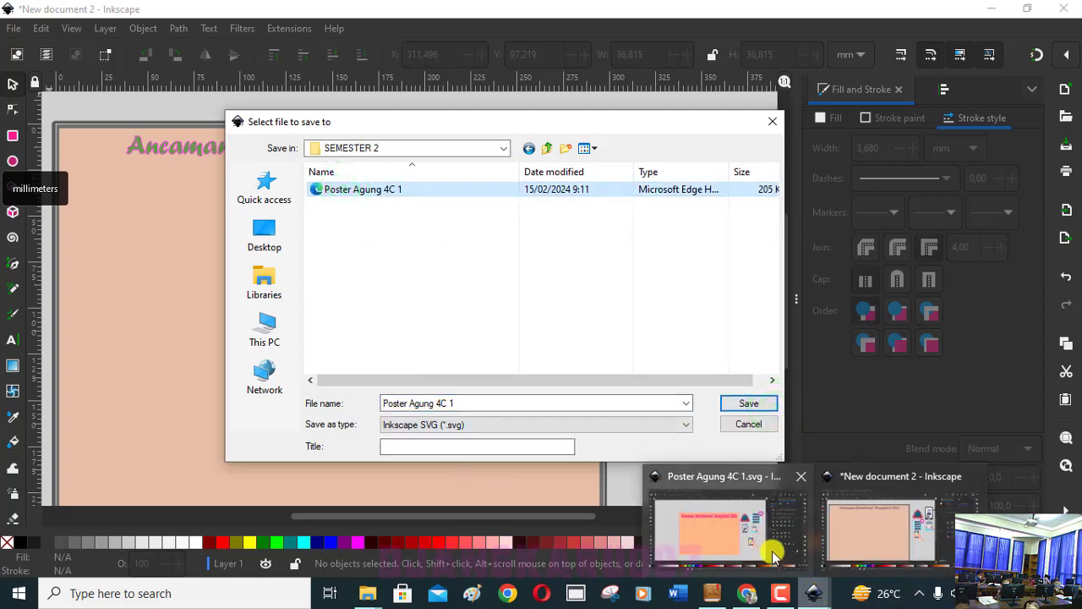
# Close the other Poster Agung window and save as Poster Agung 4C 1.svg, replacing the old file.
pyautogui.click(773, 550)
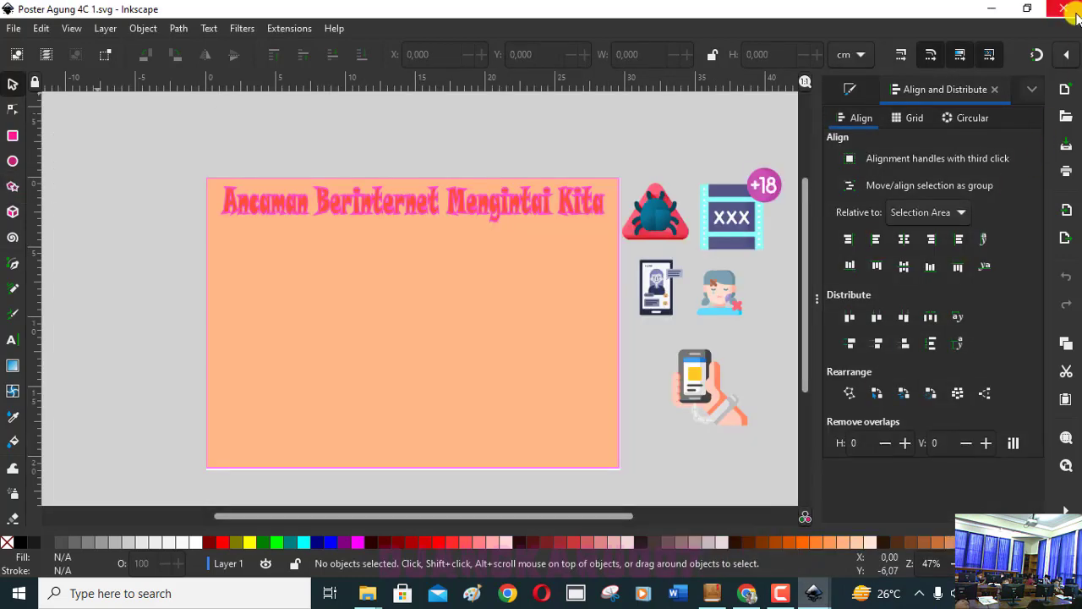
pyautogui.click(1064, 8)
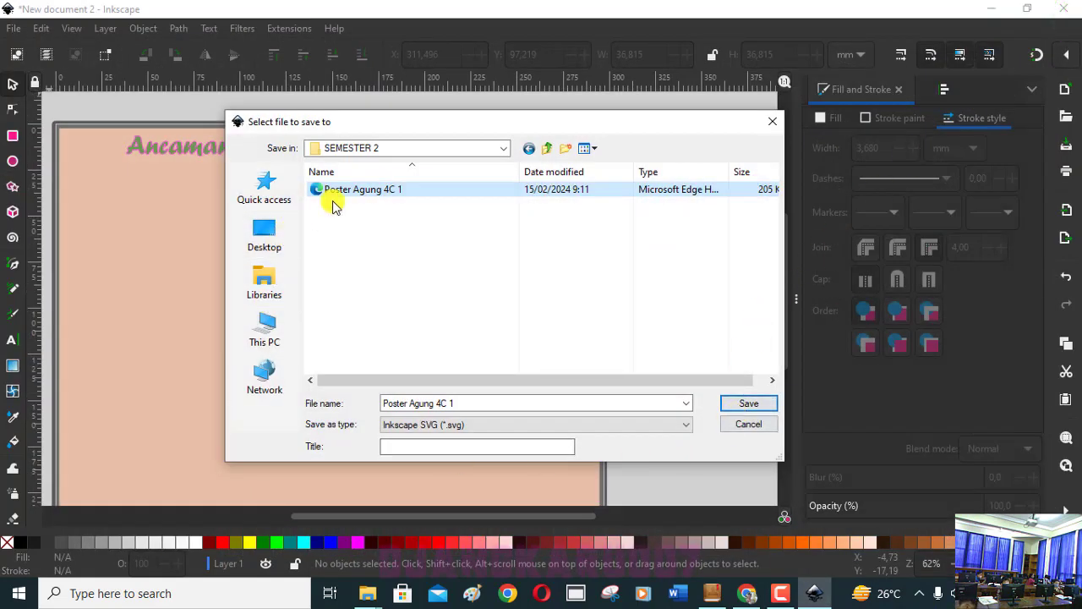
pyautogui.click(375, 190)
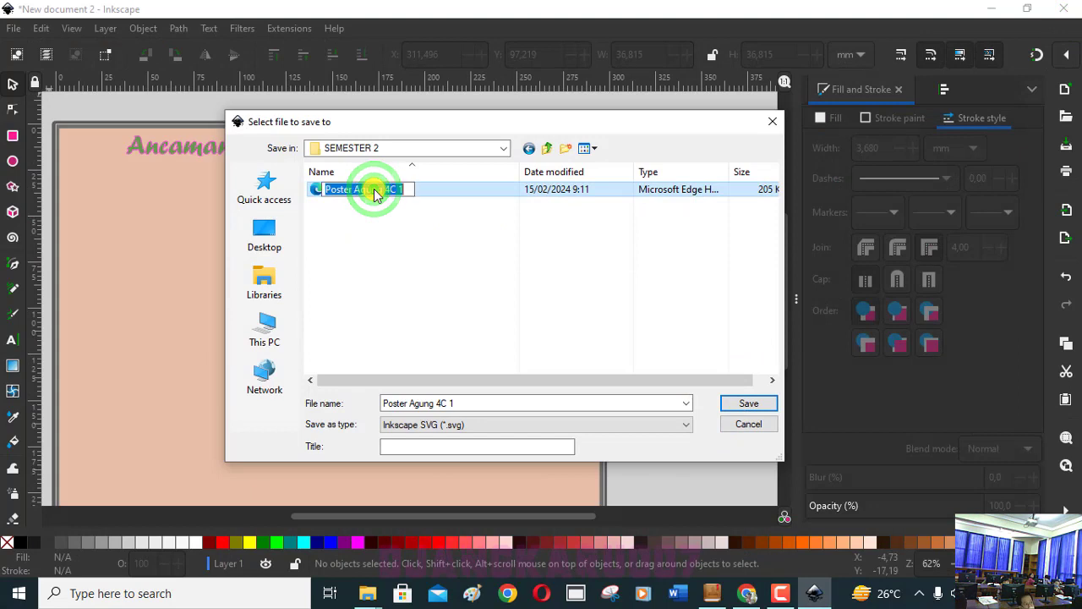
pyautogui.click(410, 216)
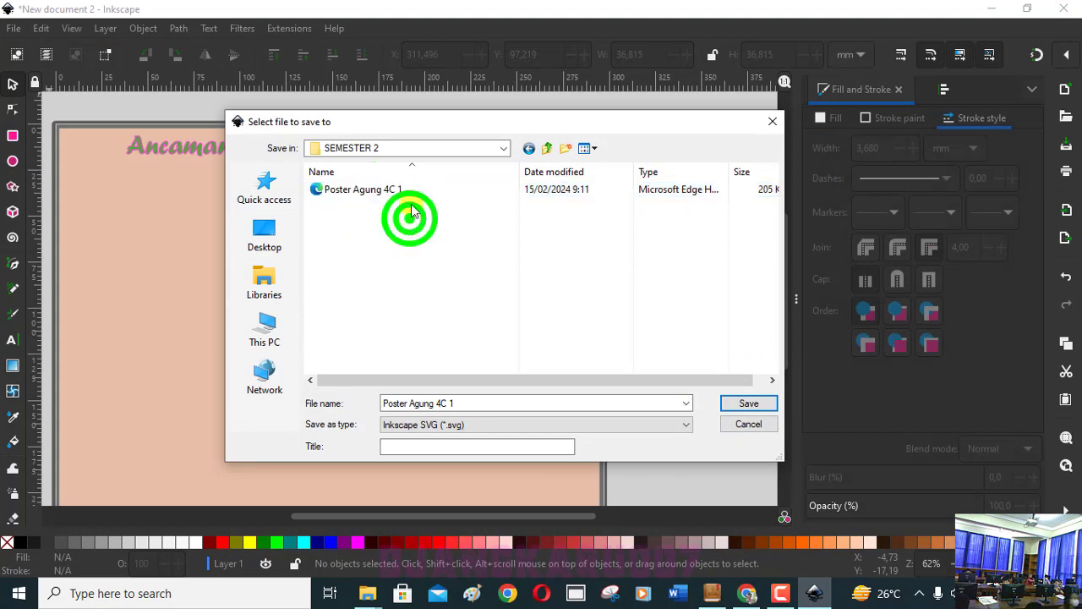
pyautogui.click(416, 188)
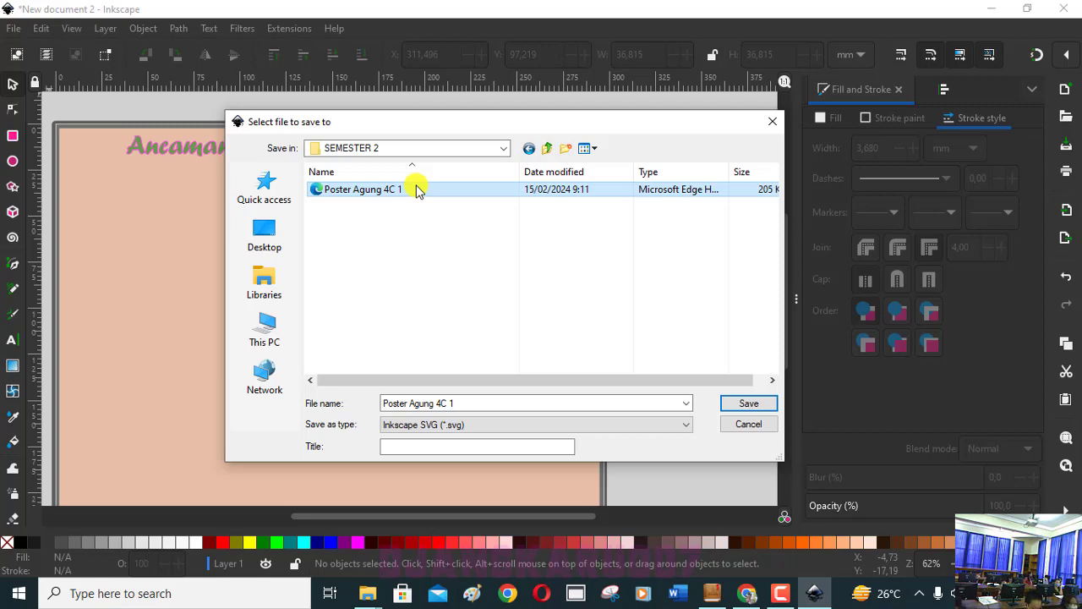
pyautogui.click(748, 404)
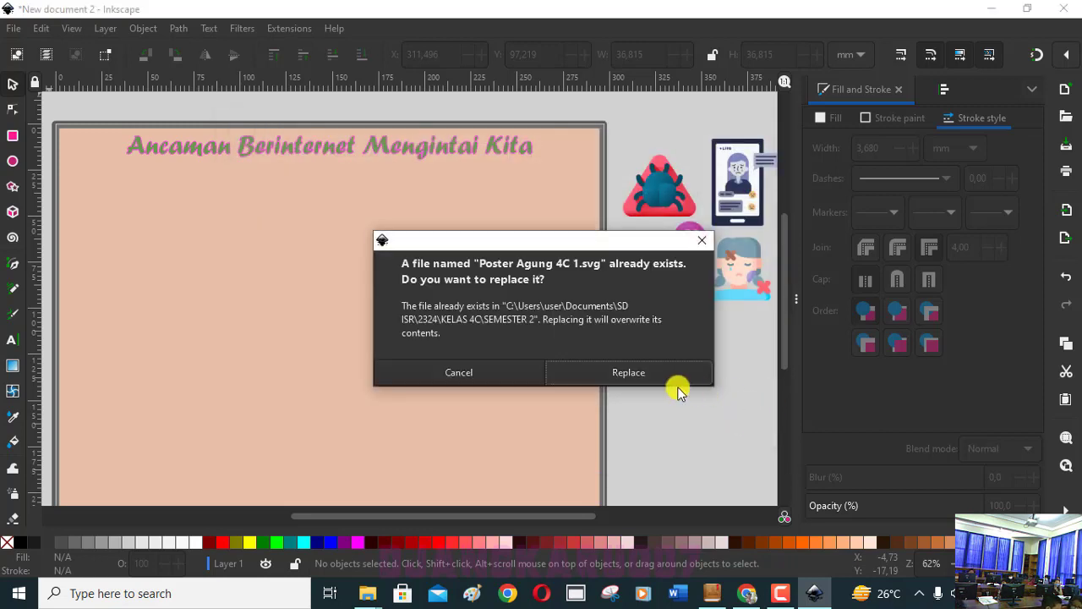
pyautogui.click(633, 372)
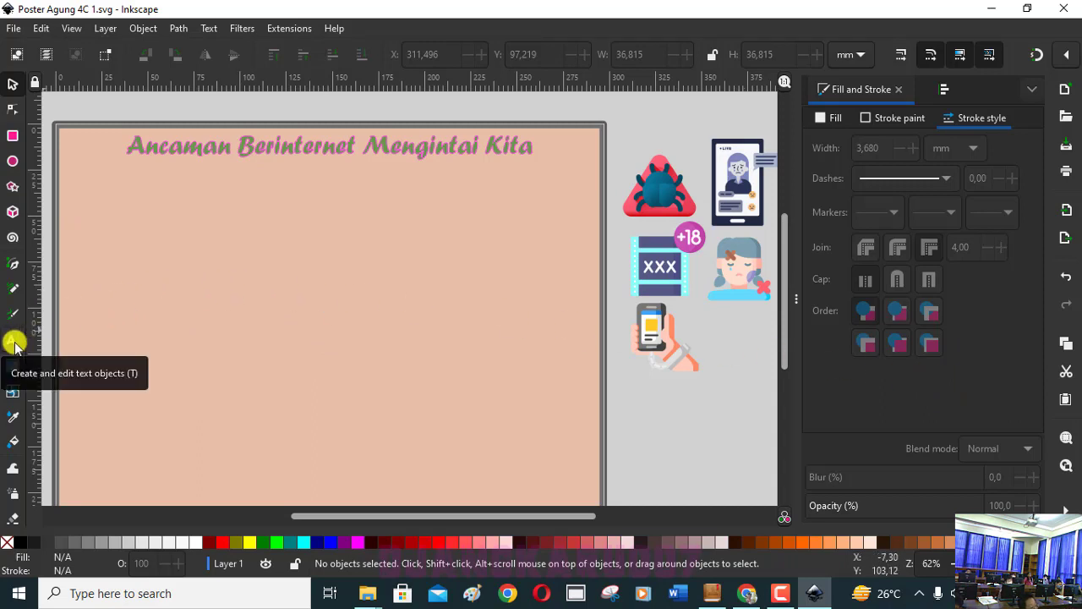
# Activate the Text tool and place a text cursor in the empty area below the page.
pyautogui.click(14, 342)
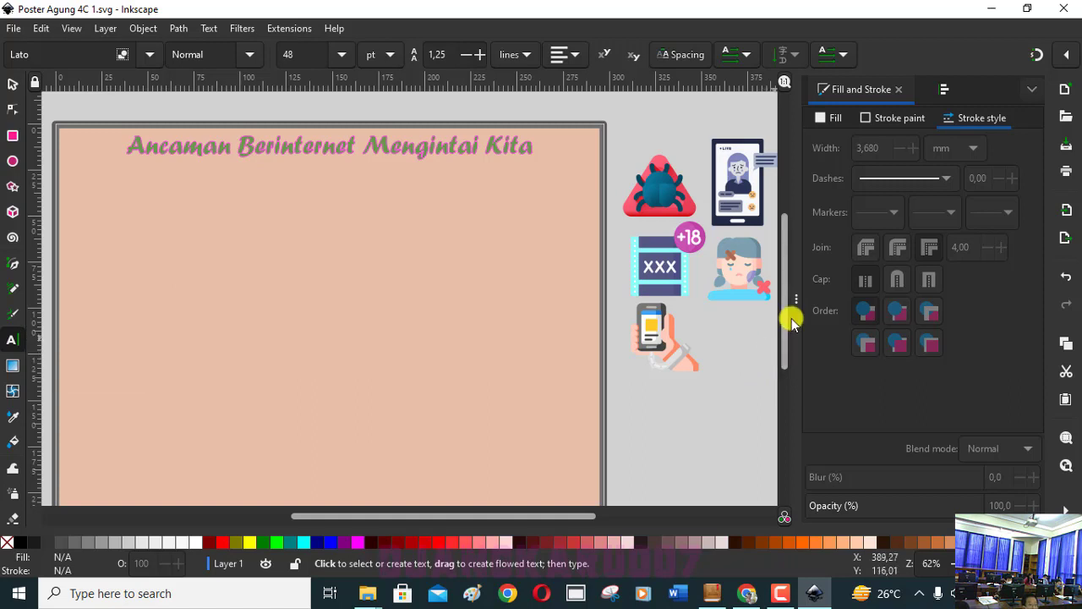
pyautogui.moveTo(783, 319); pyautogui.dragTo(784, 372)
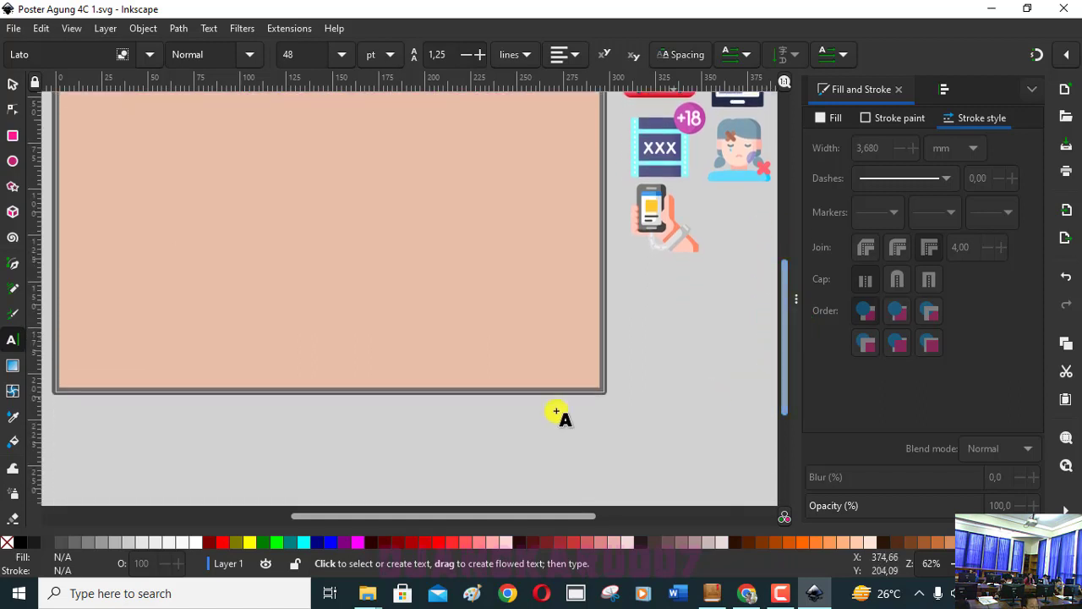
pyautogui.click(79, 412)
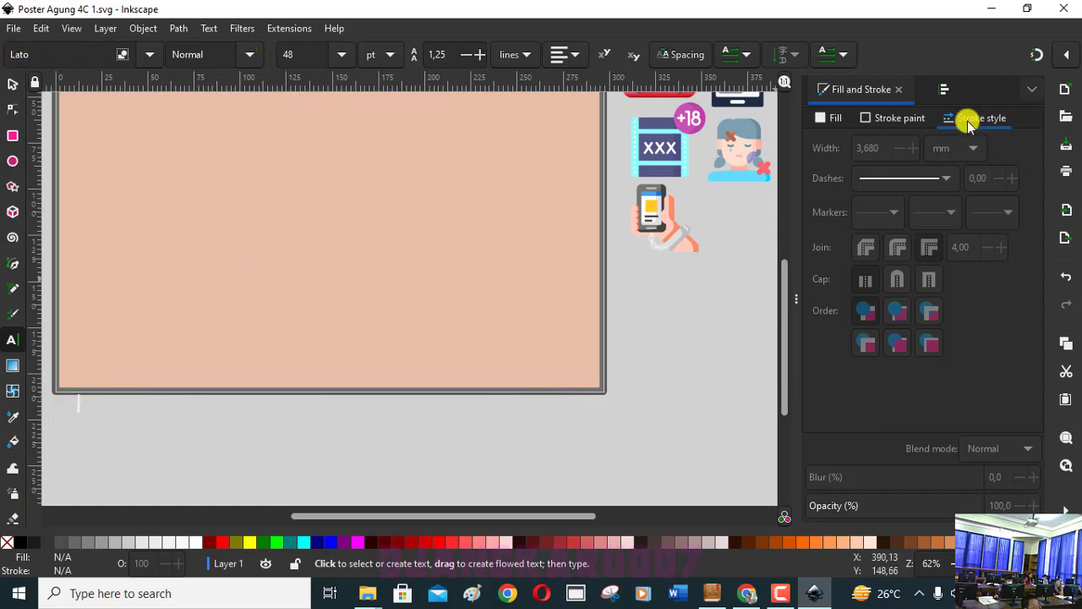
pyautogui.click(968, 117)
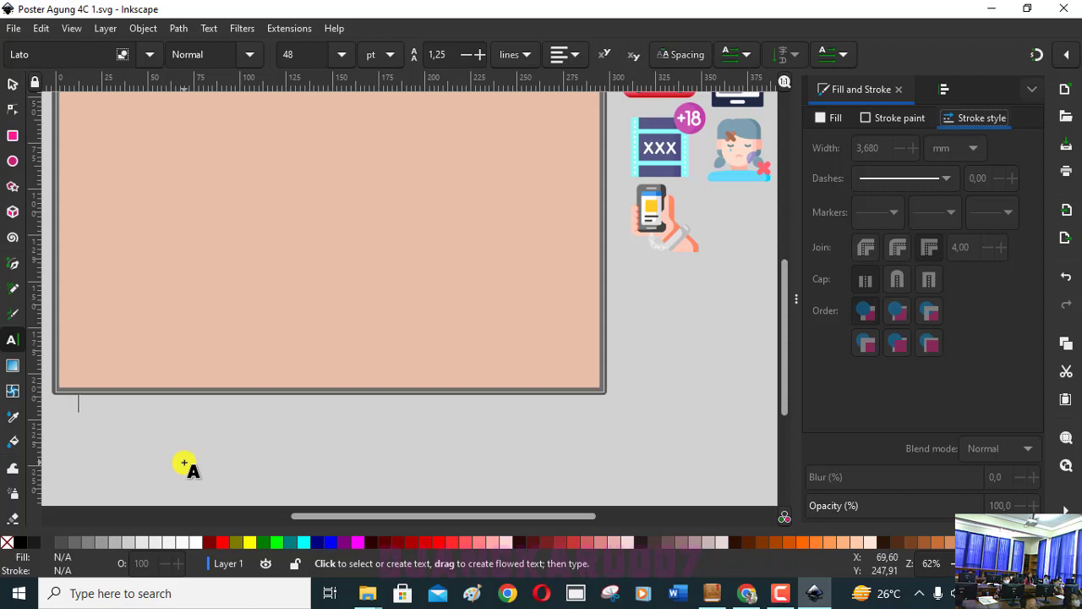
# Type 'Madware' below the page in magenta Forte Bold 28 pt and select the word.
pyautogui.press('m')
pyautogui.click(12, 340)
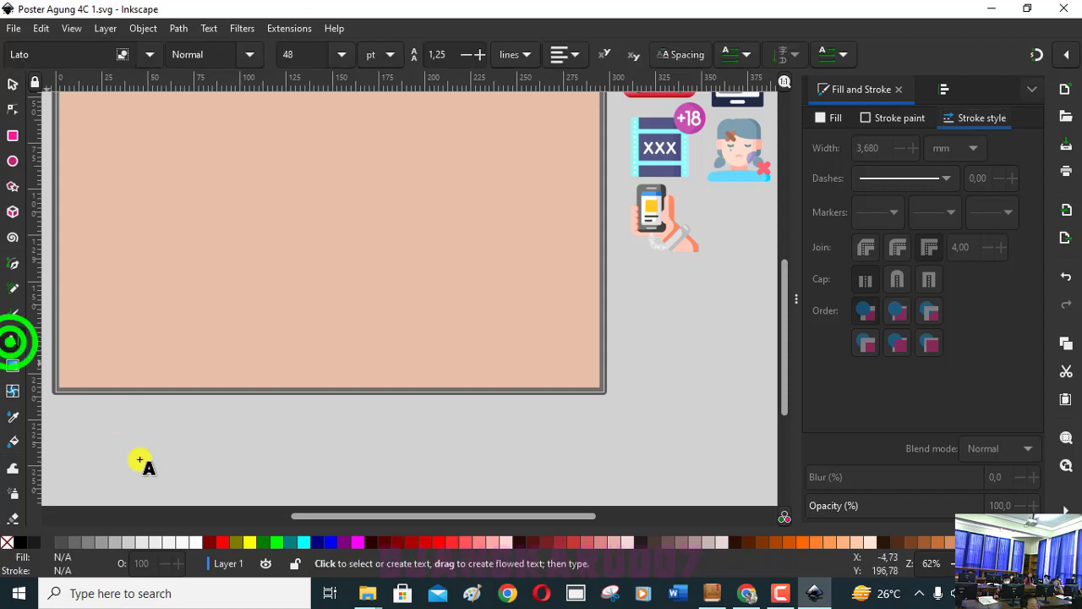
pyautogui.click(139, 459)
pyautogui.write('M')
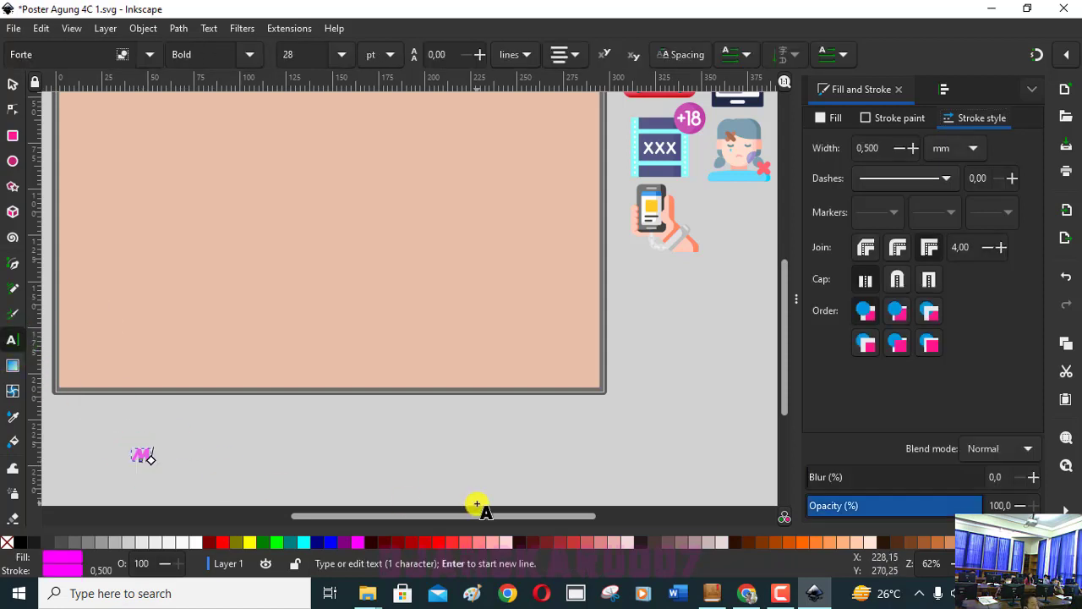
pyautogui.write('ad')
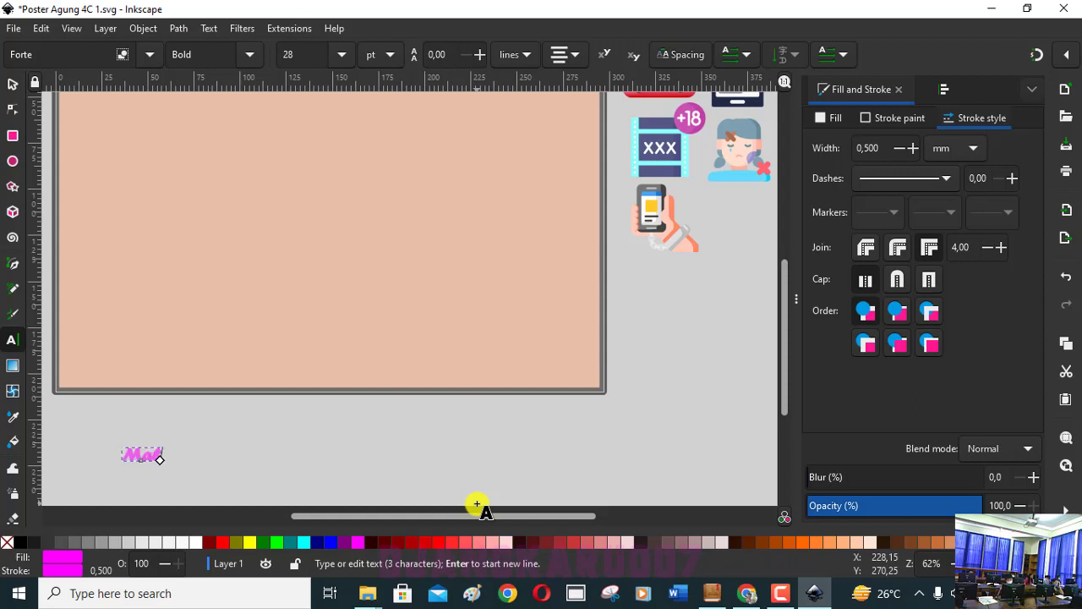
pyautogui.write('ware')
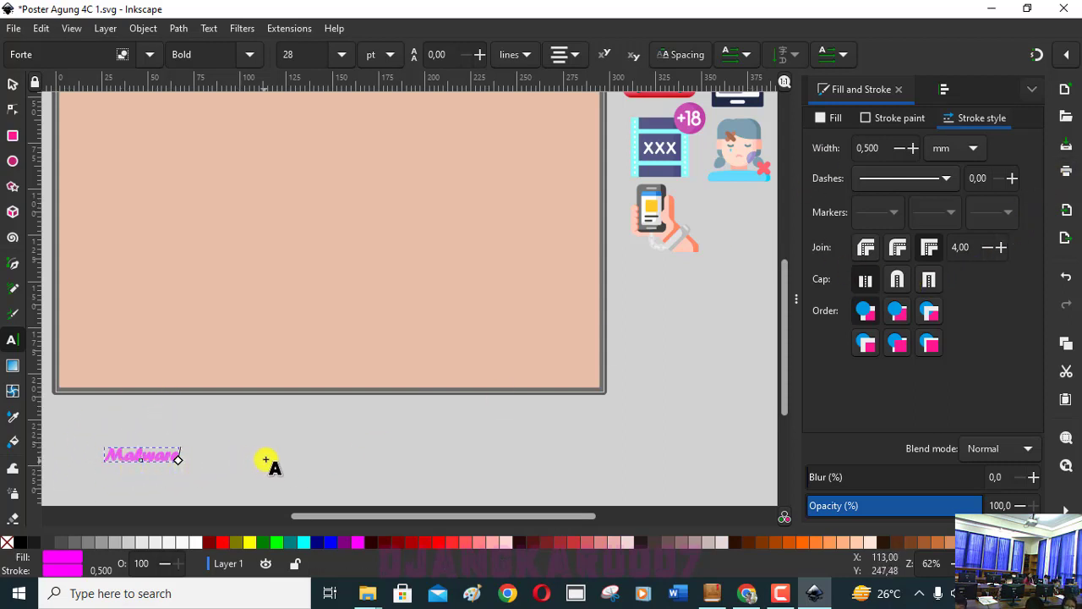
pyautogui.doubleClick(162, 457)
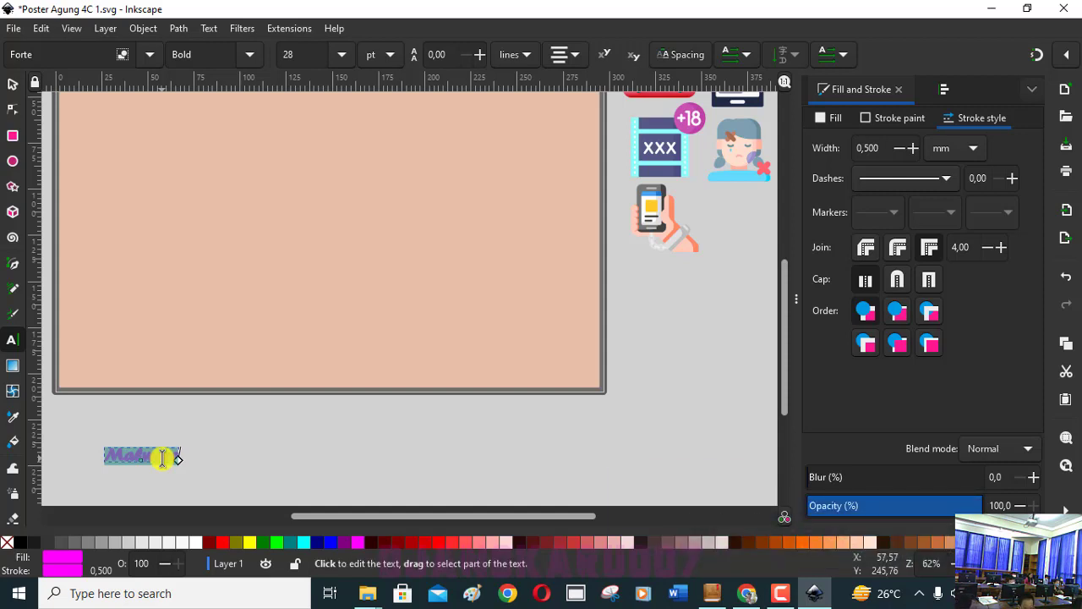
# Set the Malware text's stroke alpha to 0 so the outline is transparent.
pyautogui.click(903, 119)
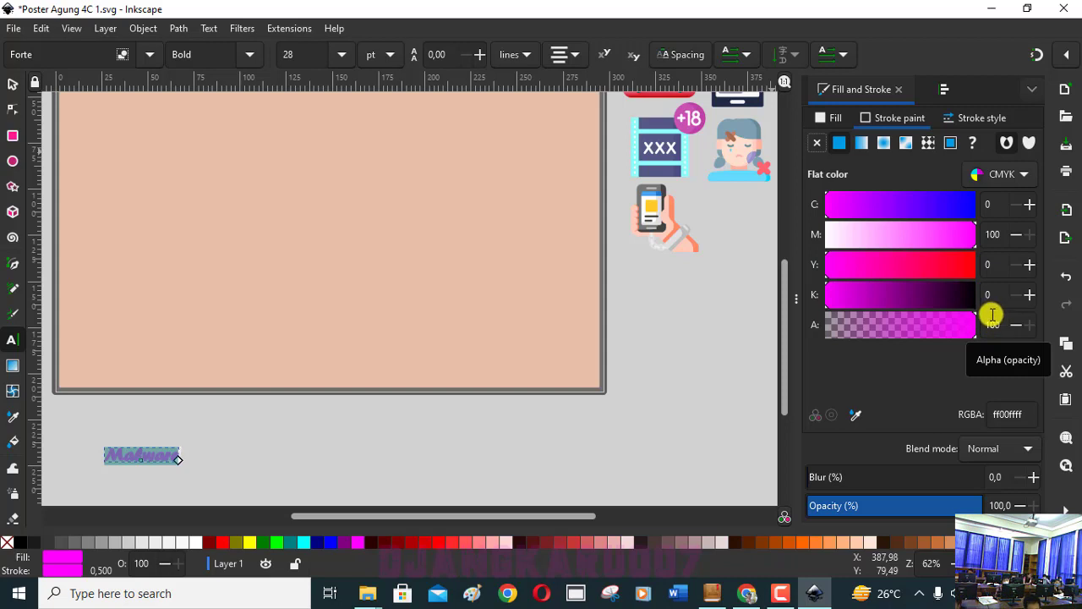
pyautogui.click(913, 118)
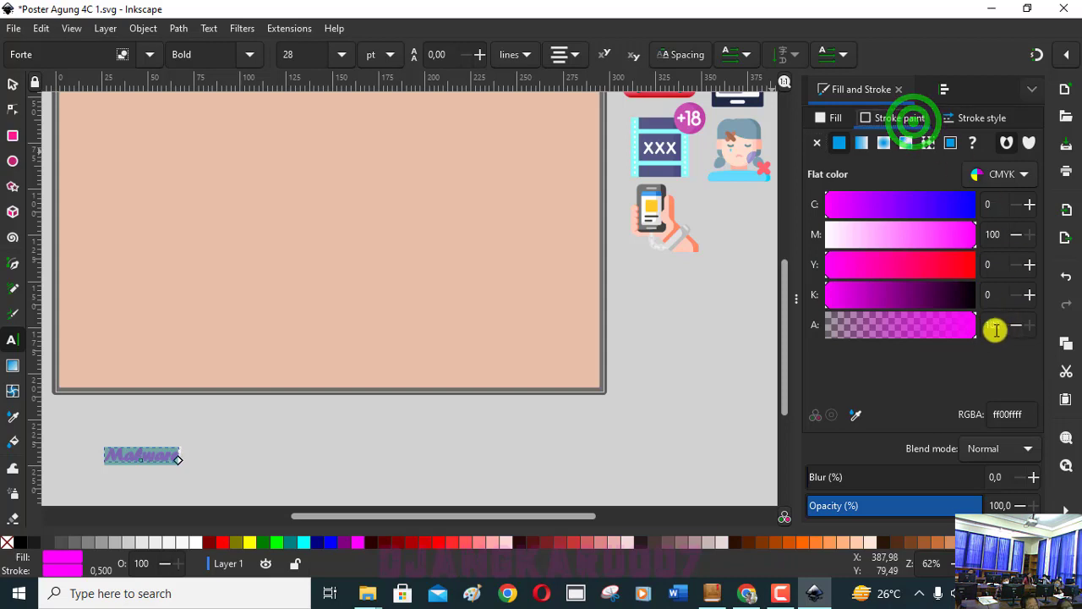
pyautogui.click(967, 320)
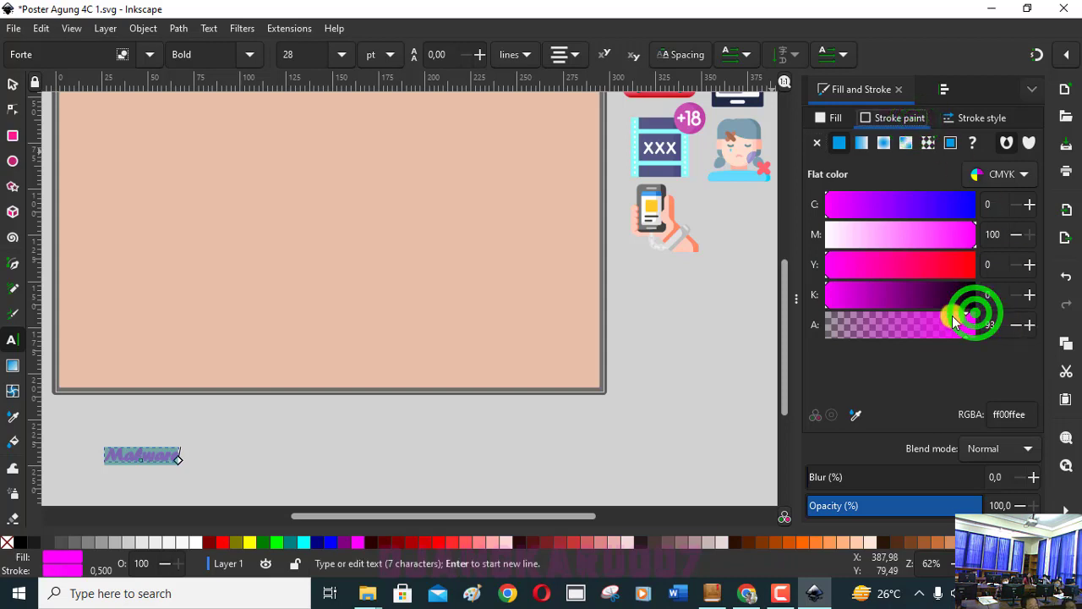
pyautogui.moveTo(953, 319); pyautogui.dragTo(783, 344)
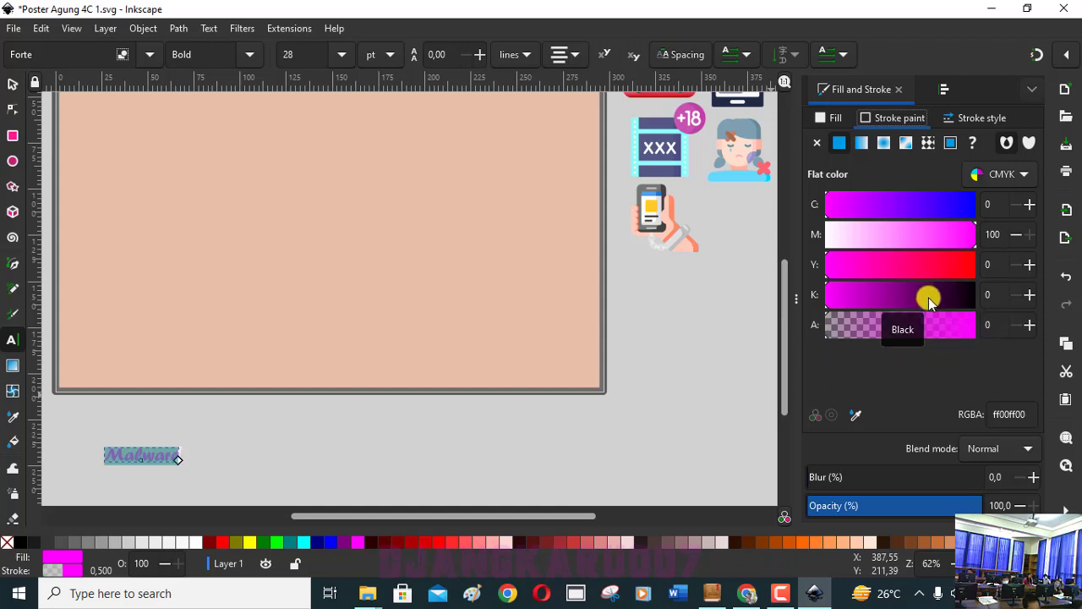
# Fill the Malware text with black using the palette swatch's Set fill option.
pyautogui.click(828, 117)
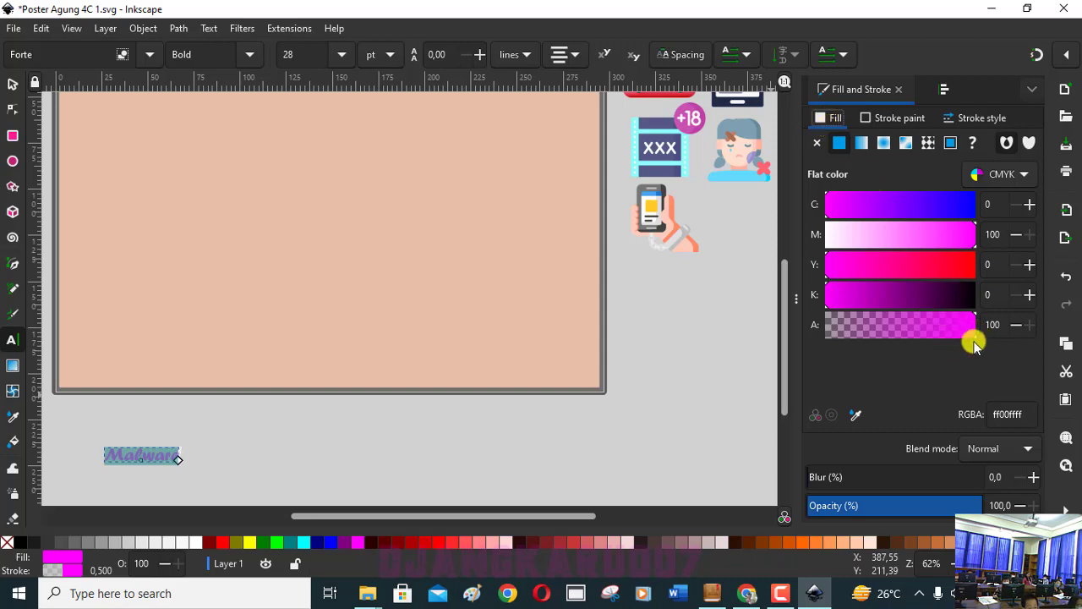
pyautogui.click(896, 117)
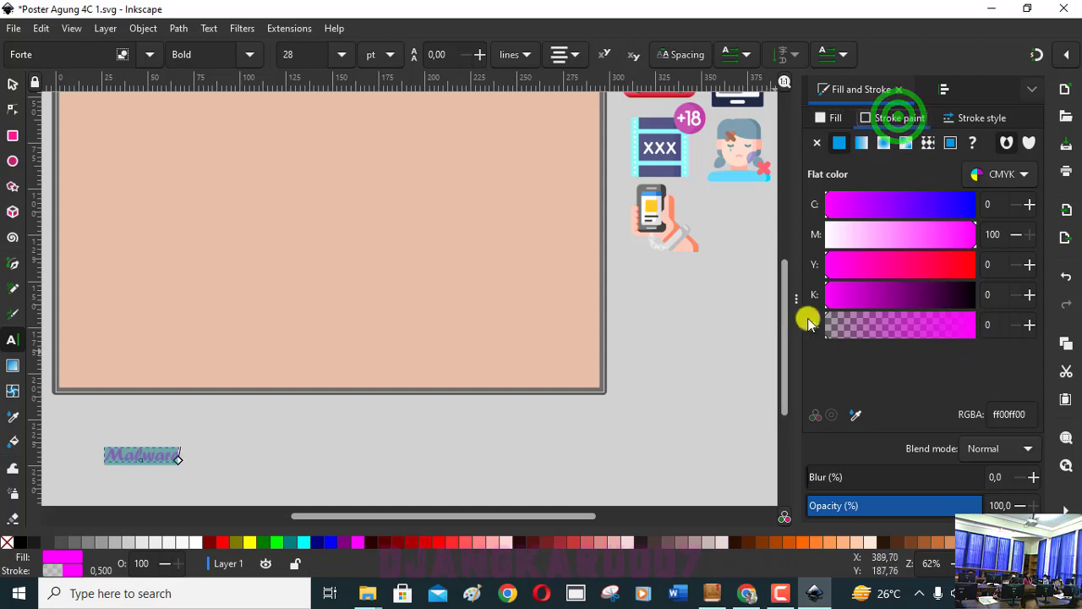
pyautogui.click(820, 118)
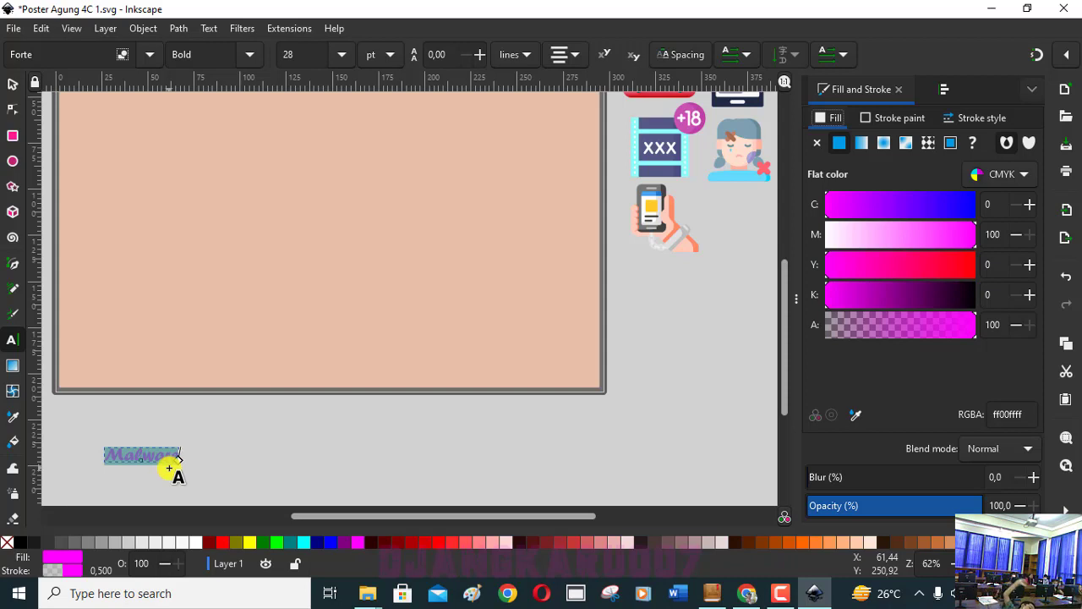
pyautogui.rightClick(21, 545)
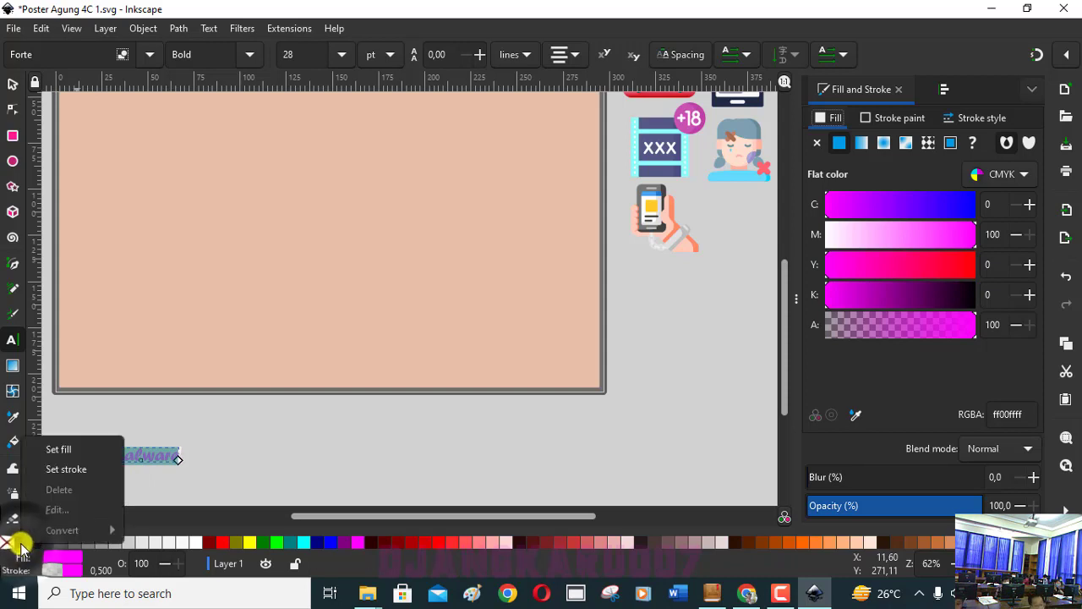
pyautogui.click(74, 450)
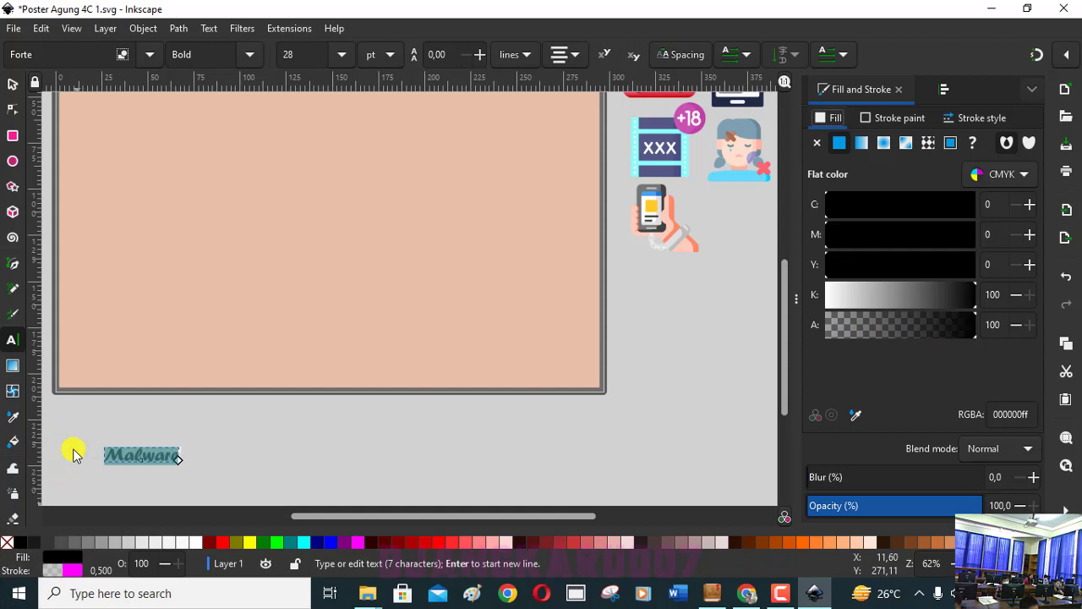
# Select all the Malware text and change its font family to Futura Bk BT.
pyautogui.click(152, 456)
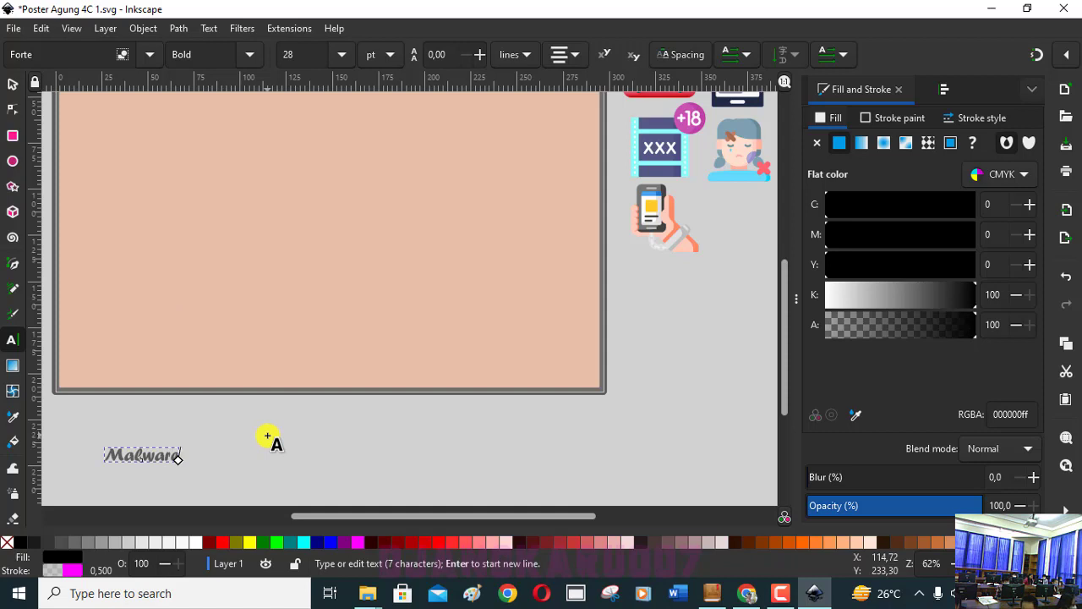
pyautogui.hotkey('ctrl', 'a')
pyautogui.click(149, 56)
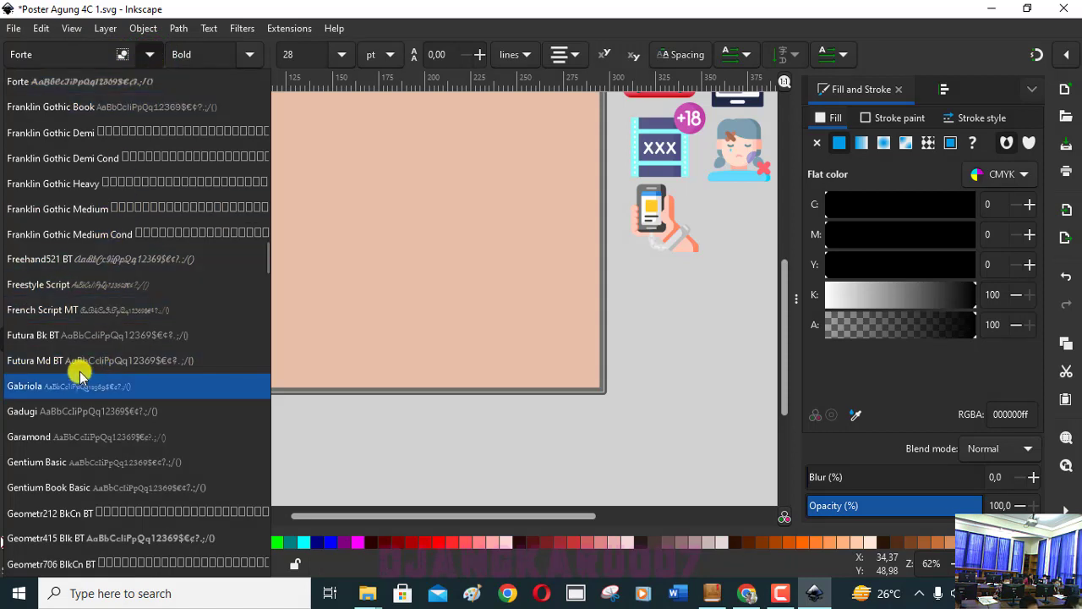
pyautogui.click(84, 334)
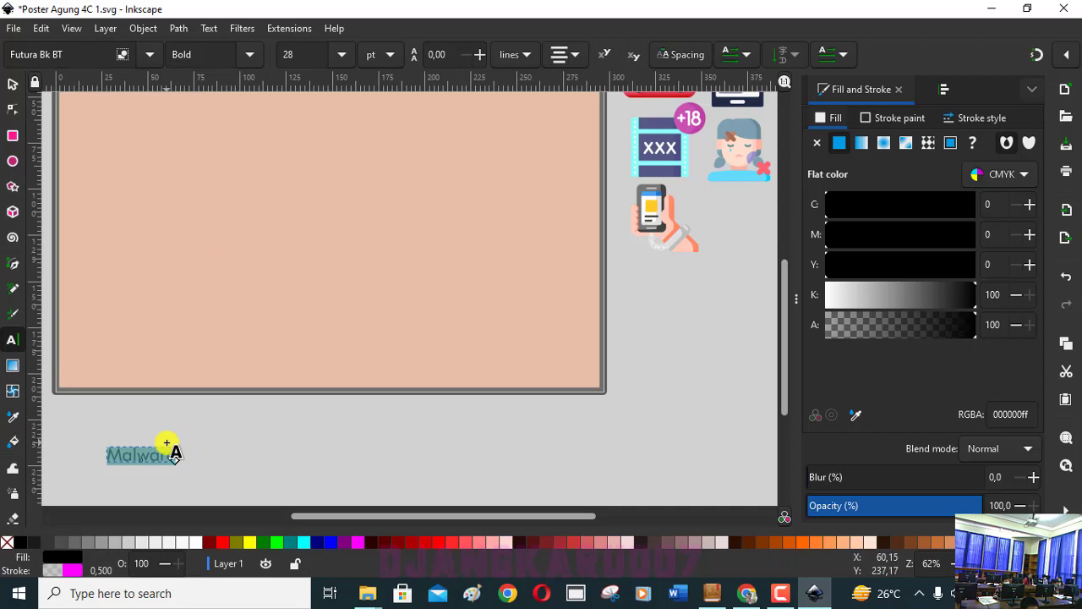
# Extend the Malware label with 'Program yang dirancang untuk mencuri data atau merusak perangka…', fixing typos.
pyautogui.click(166, 442)
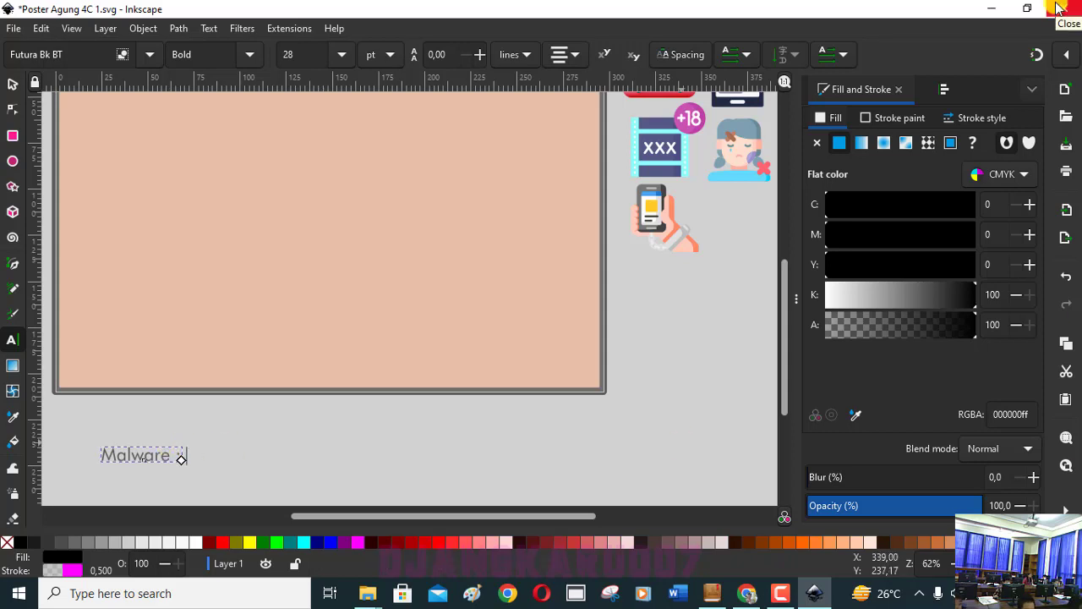
pyautogui.write('Pr')
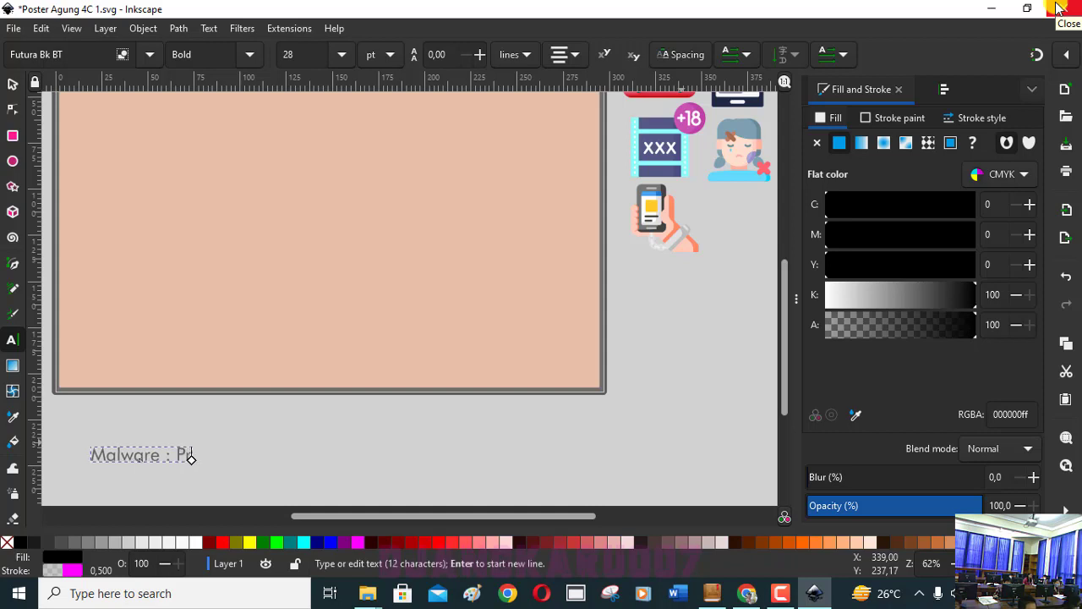
pyautogui.write('ogra')
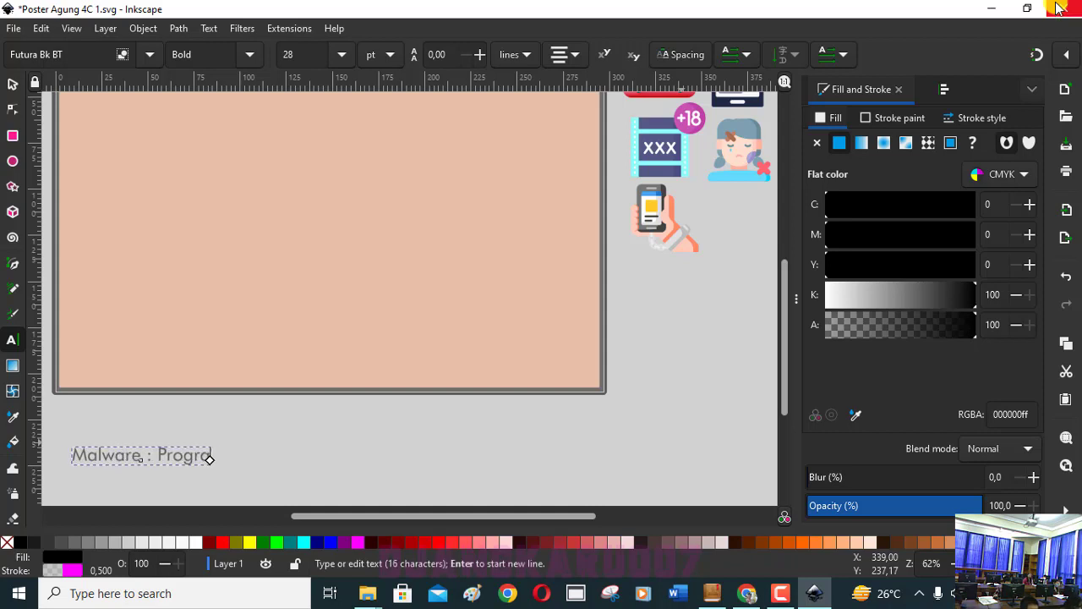
pyautogui.write('m')
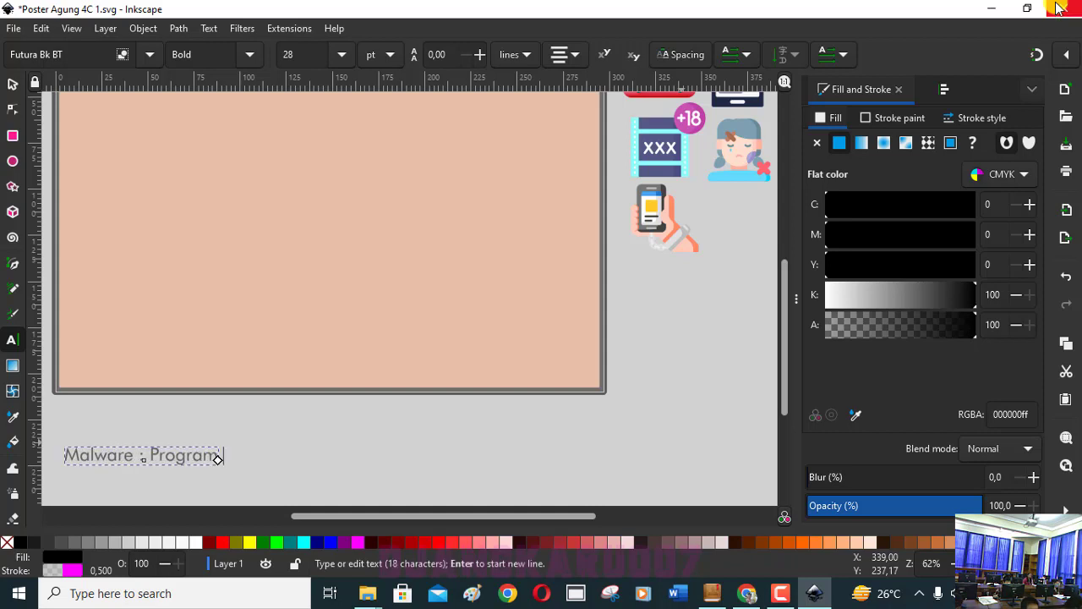
pyautogui.write(' yang')
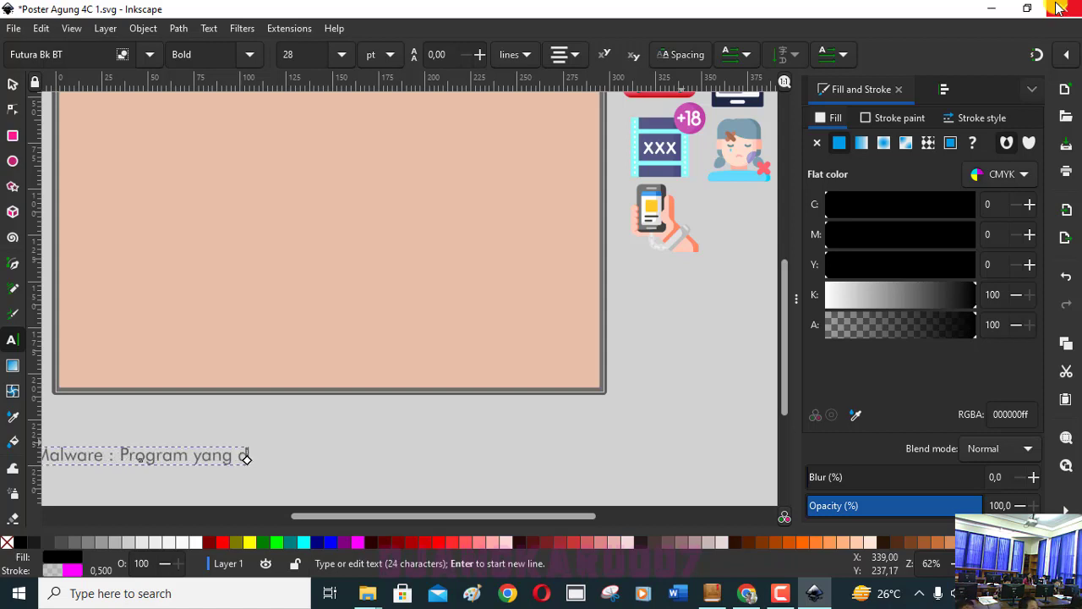
pyautogui.write(' diranc')
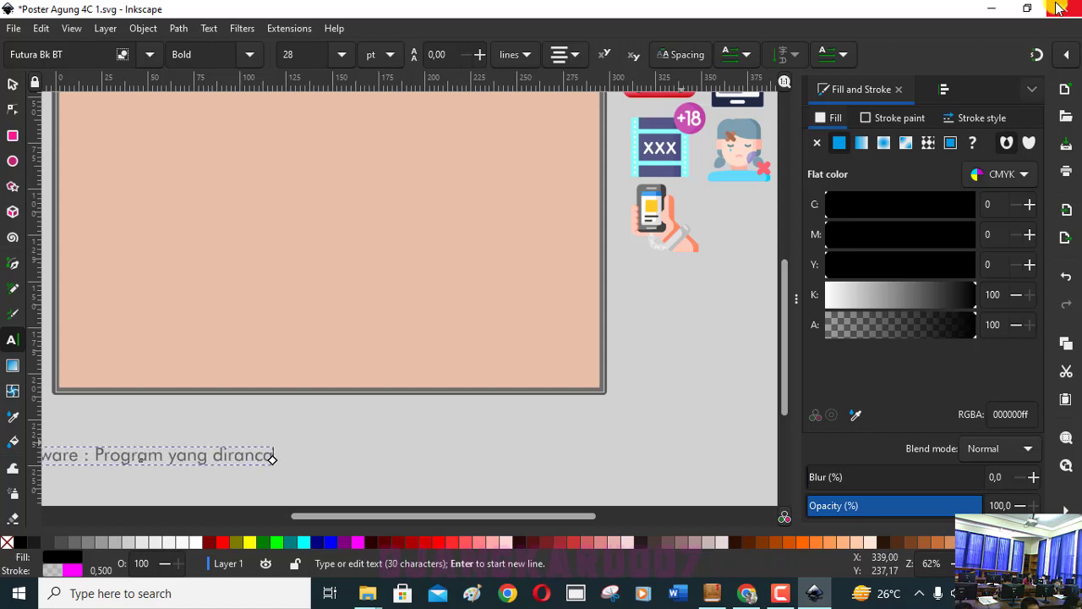
pyautogui.write('ang')
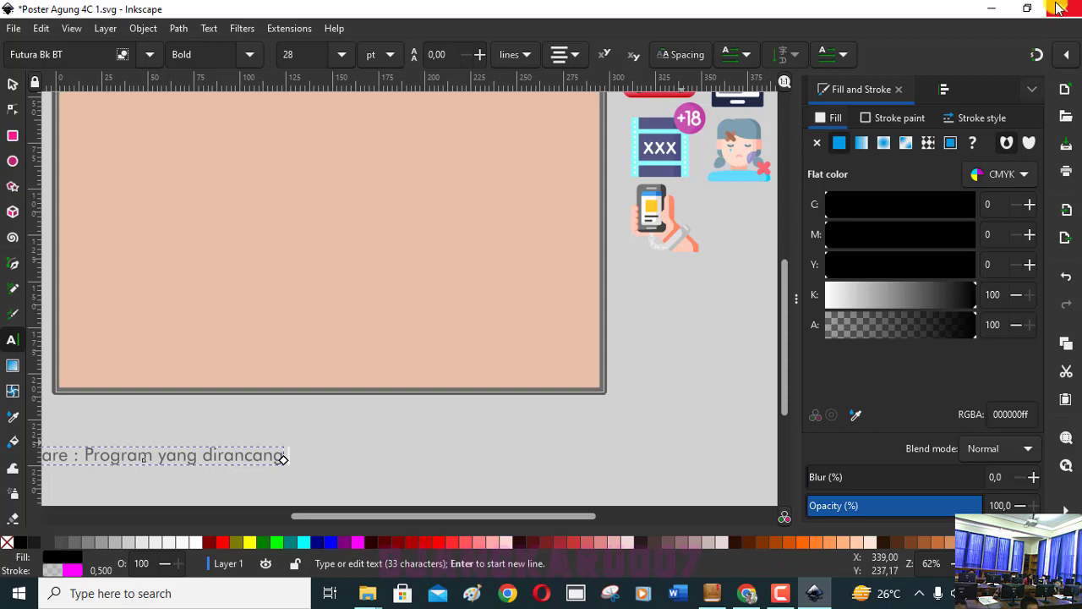
pyautogui.write(' untuk')
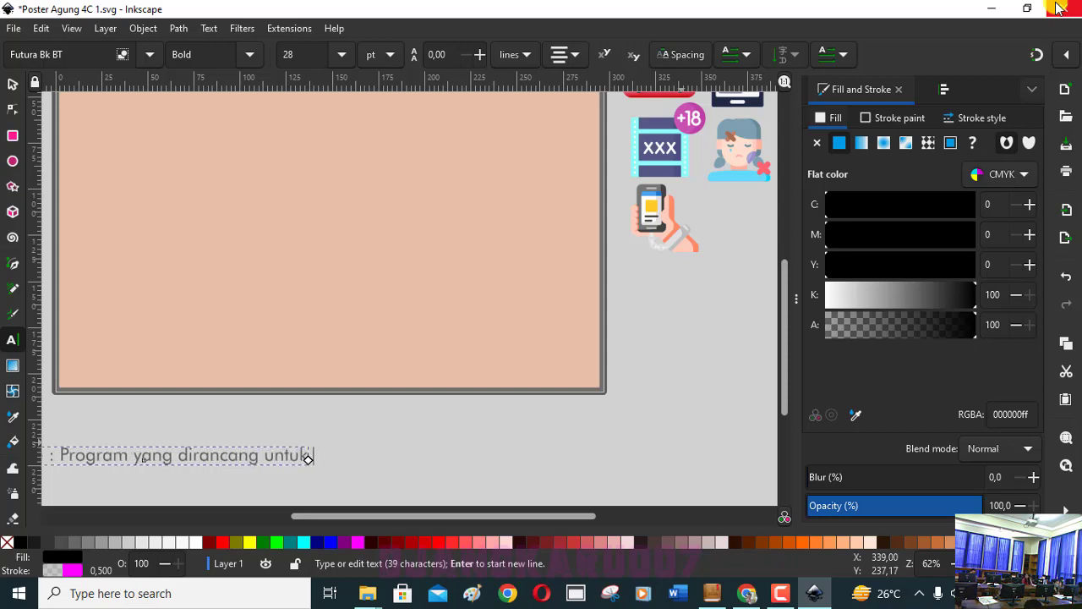
pyautogui.write(' mend')
pyautogui.press('BackSpace')
pyautogui.write('cur')
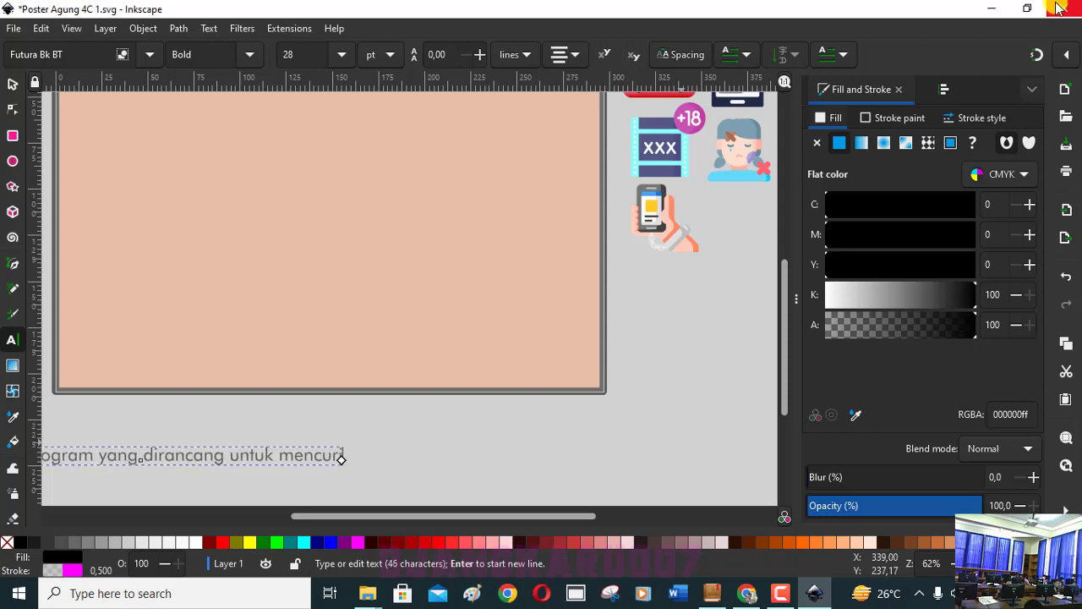
pyautogui.write('i')
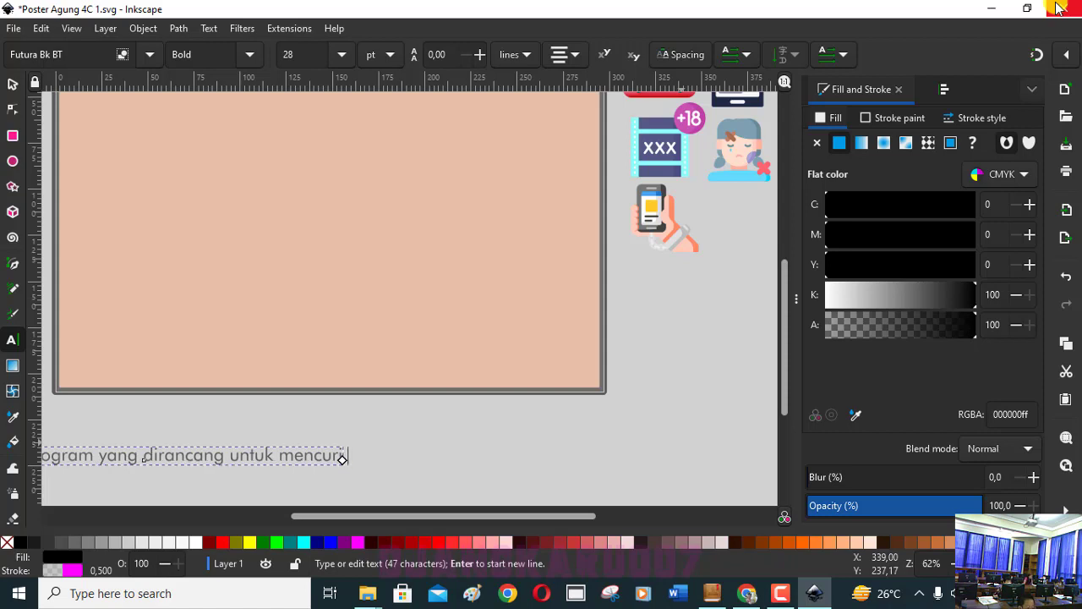
pyautogui.write(' data')
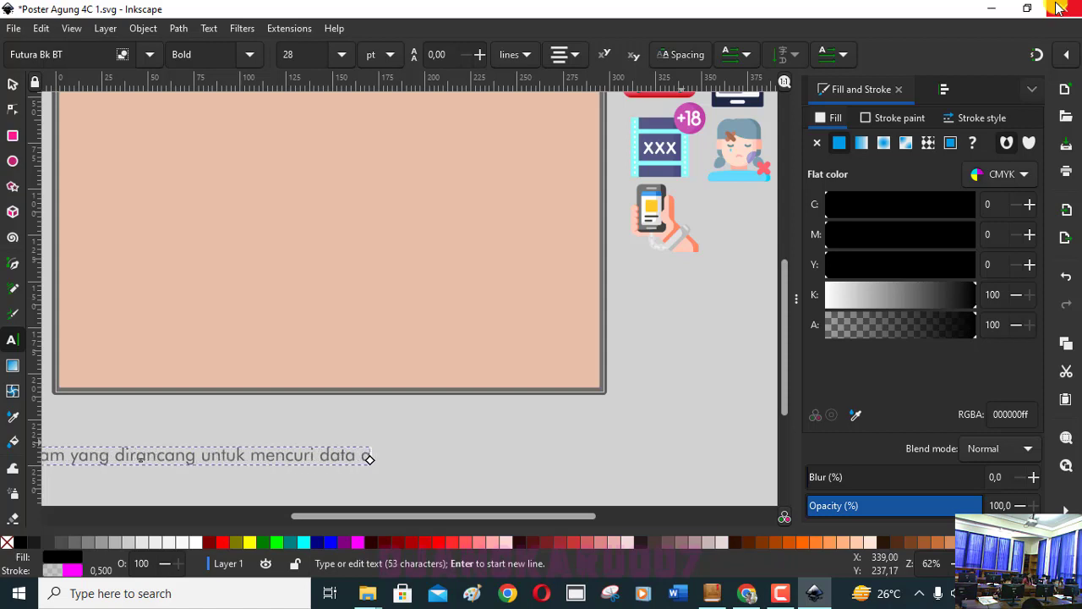
pyautogui.write(' atau merusa')
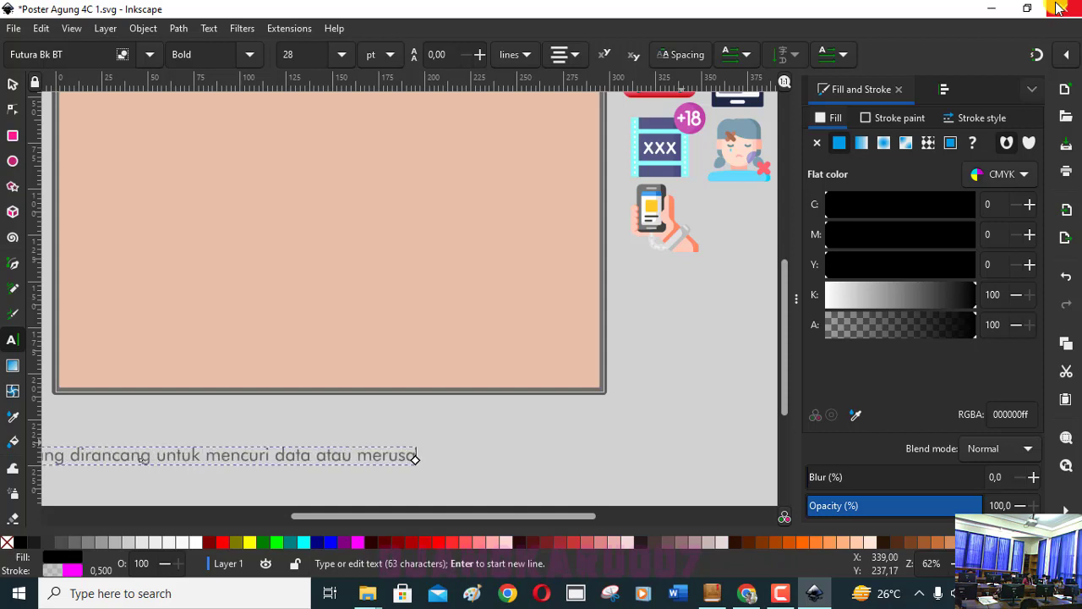
pyautogui.write('k pera')
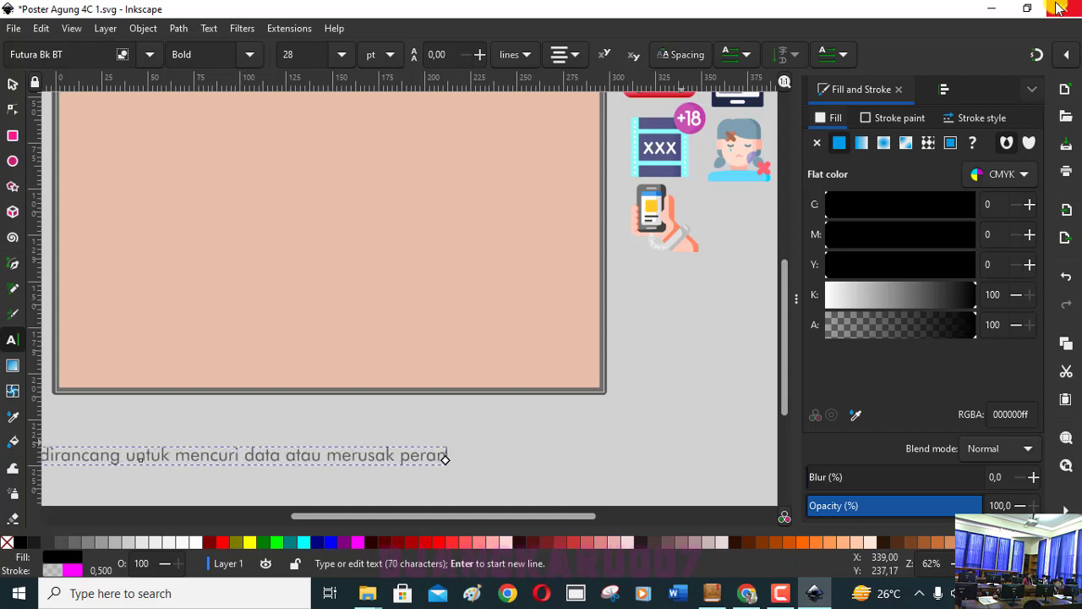
pyautogui.write('ngka')
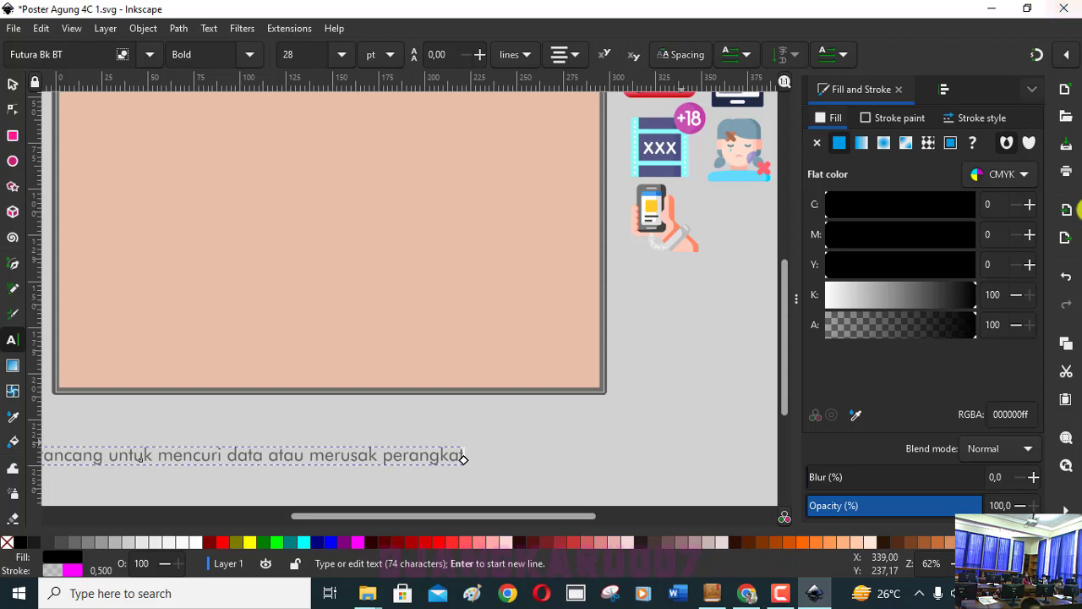
# Move the Malware definition up under the peach panel and lower its opacity to 56.6%.
pyautogui.click(13, 84)
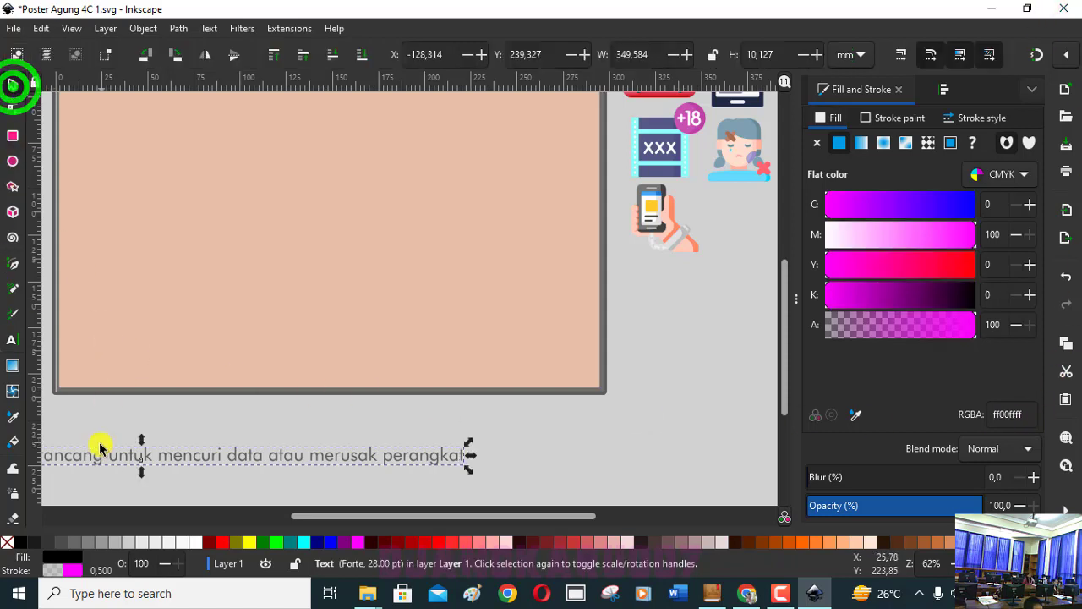
pyautogui.moveTo(100, 455)
pyautogui.mouseDown()
pyautogui.moveTo(308, 431)
pyautogui.moveTo(347, 406)
pyautogui.mouseUp()
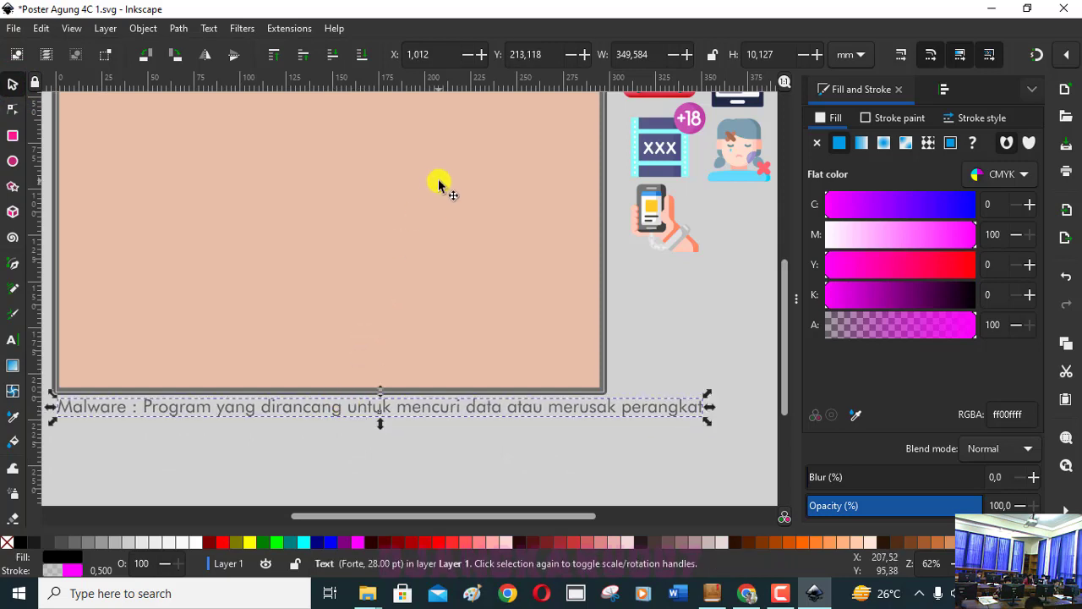
pyautogui.press('space')
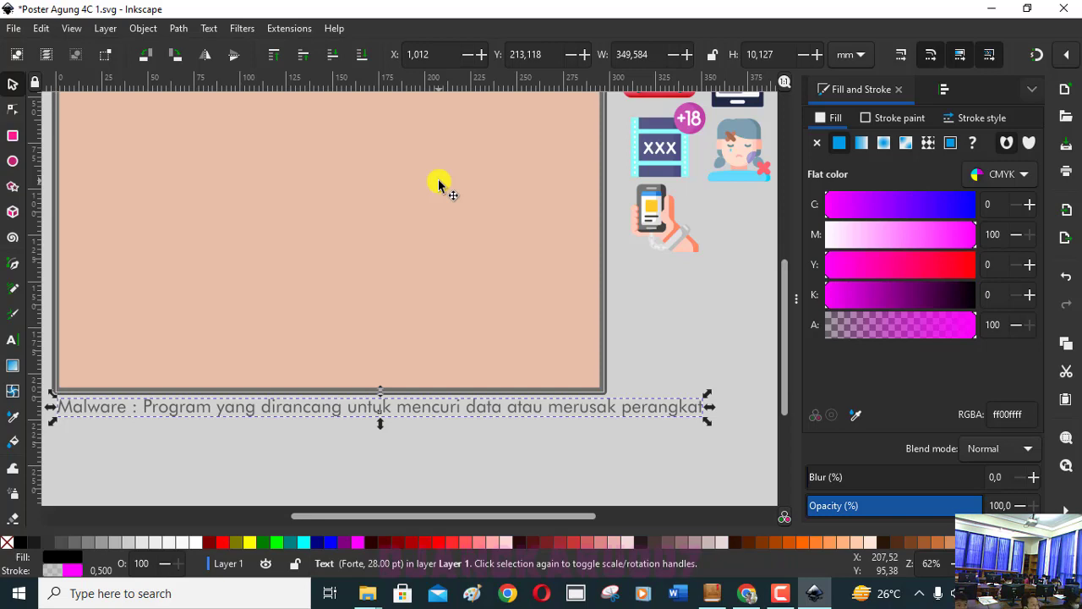
pyautogui.press('Tab')
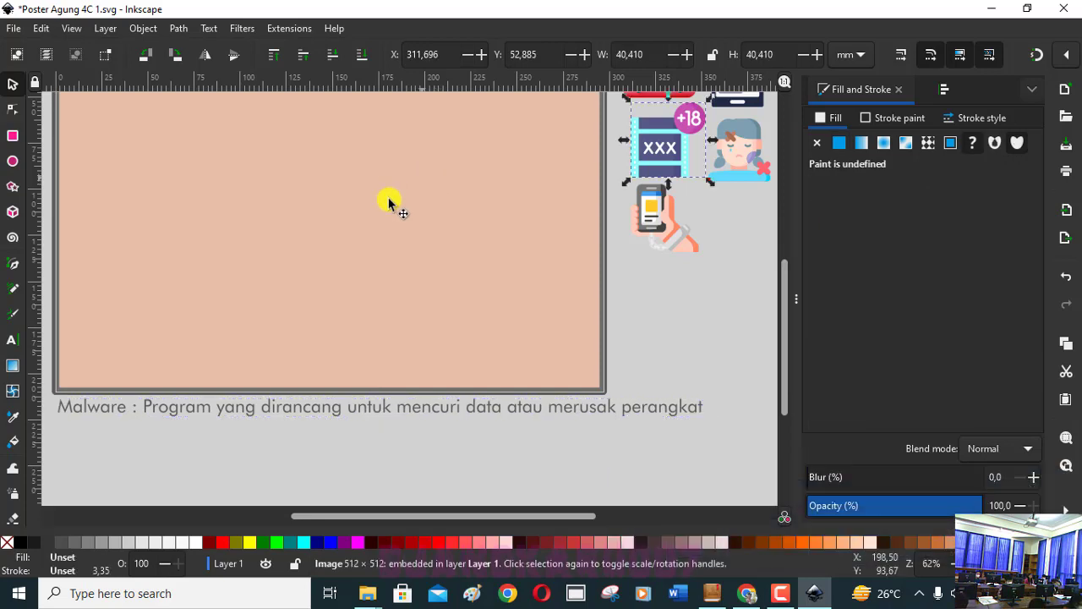
# Start a new text line just below the Malware definition.
pyautogui.click(279, 419)
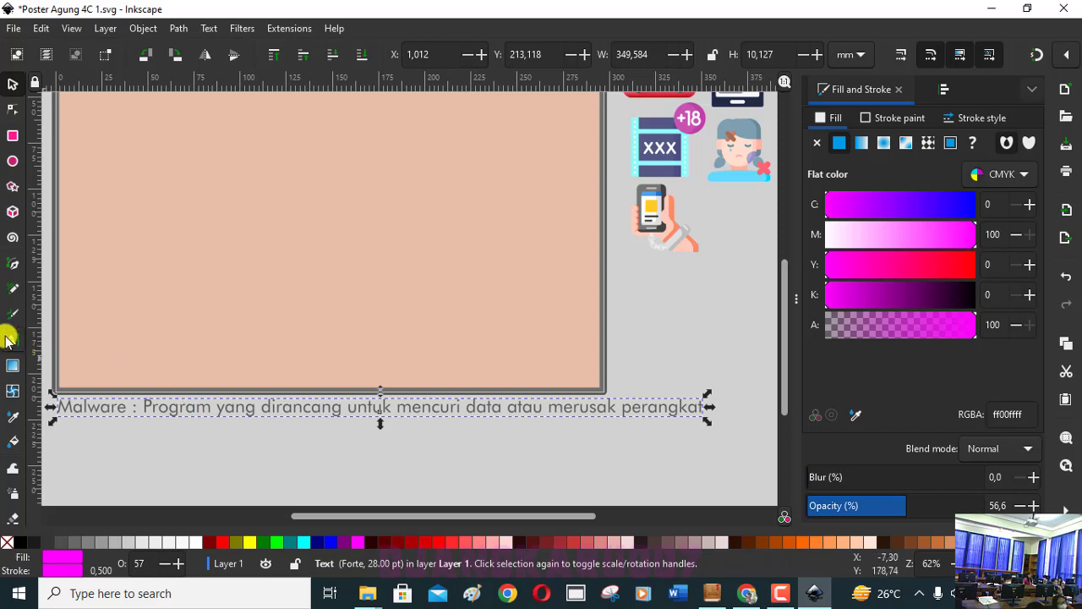
pyautogui.click(10, 339)
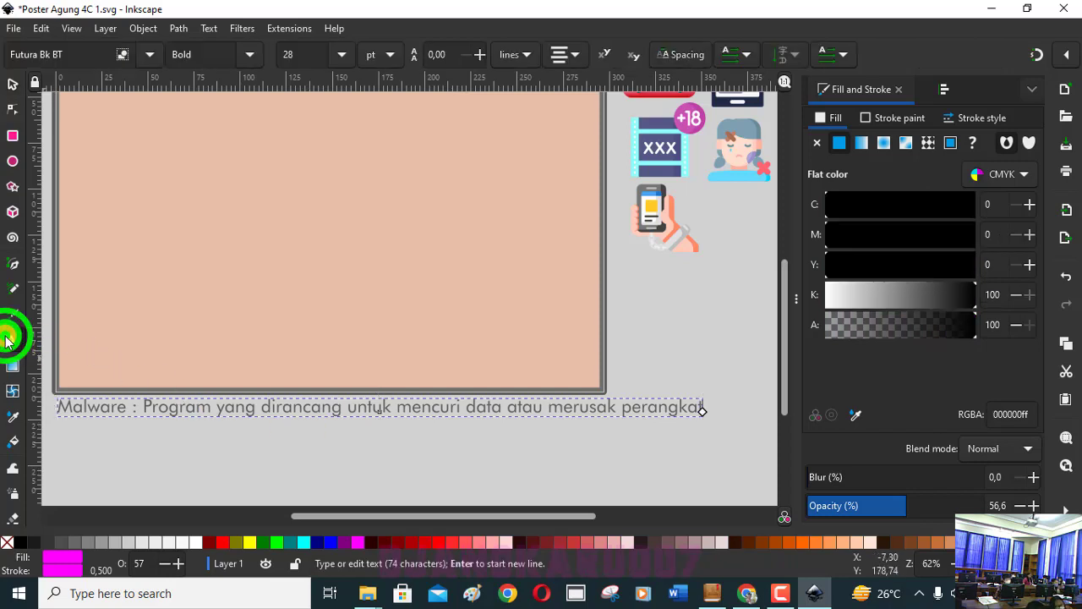
pyautogui.click(57, 434)
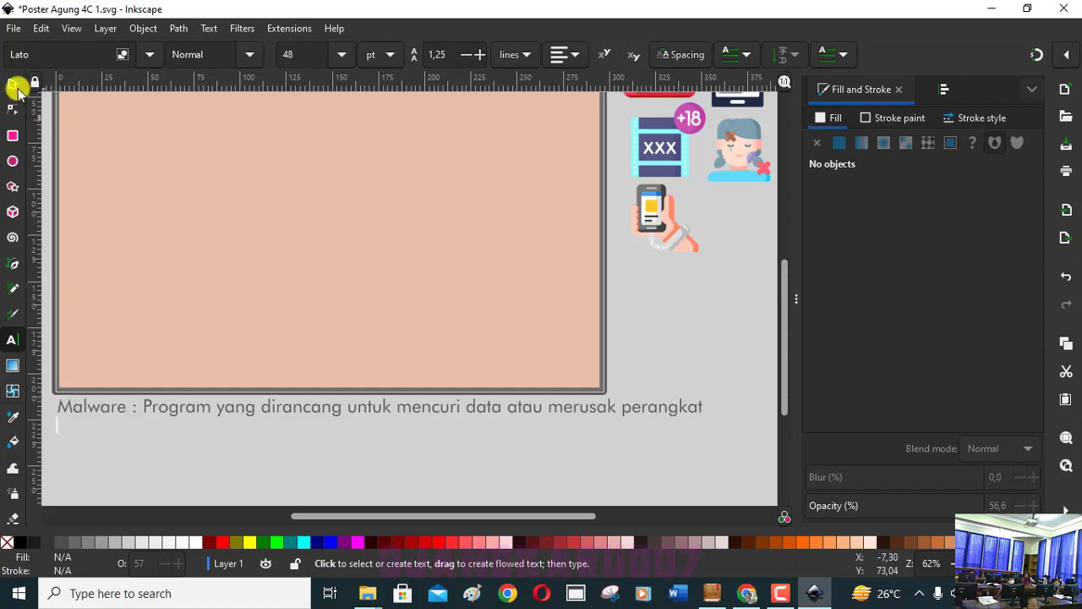
# Type the Pornografi definition under the Malware line, ending 'tidak pantas dan membahayakan anak-anak'.
pyautogui.click(13, 84)
pyautogui.click(13, 339)
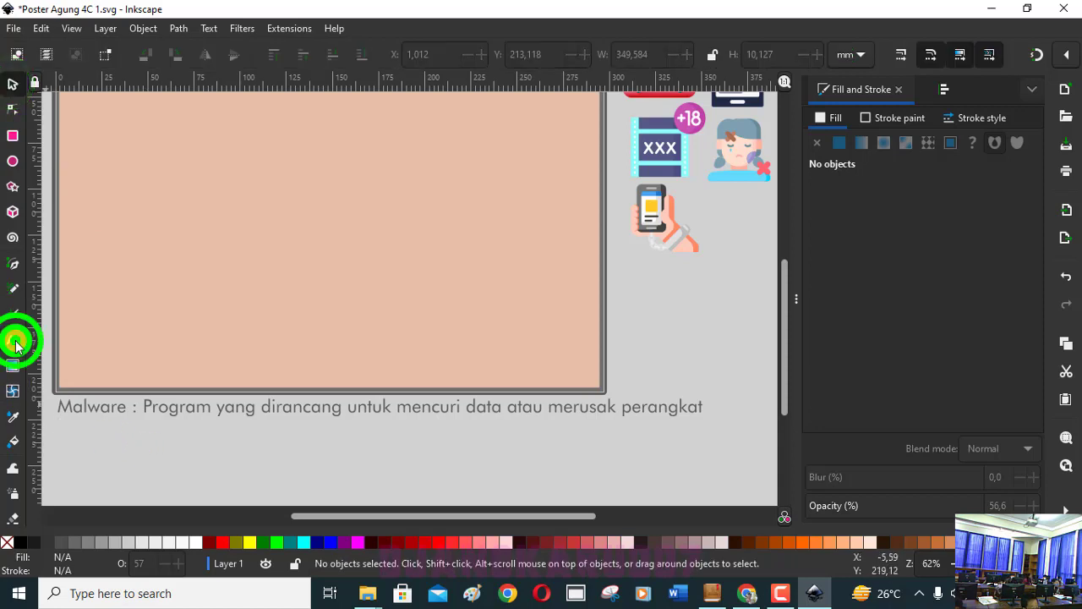
pyautogui.click(116, 445)
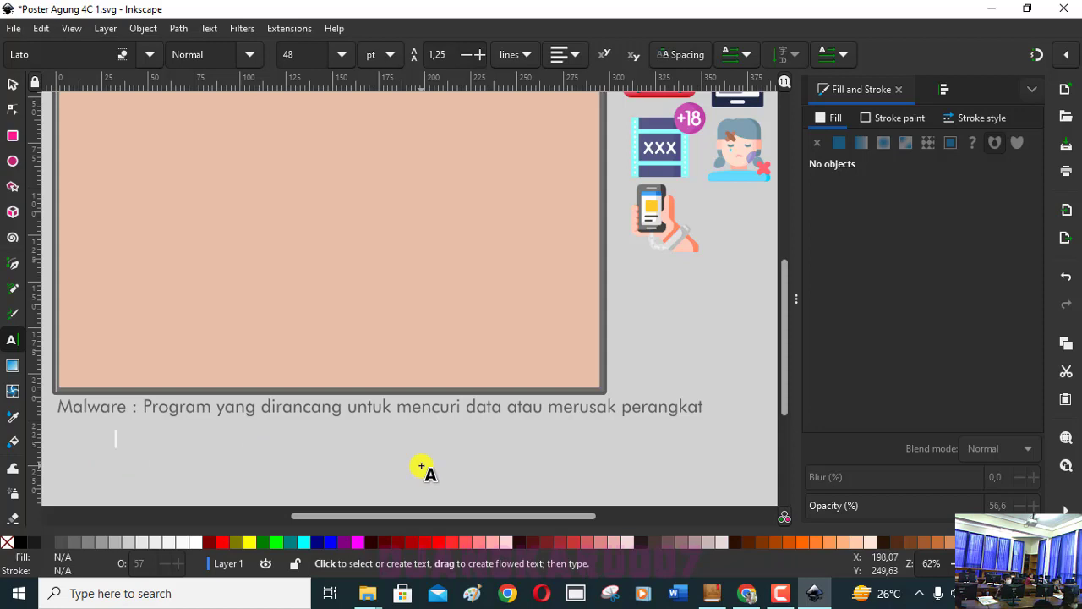
pyautogui.write('Pa')
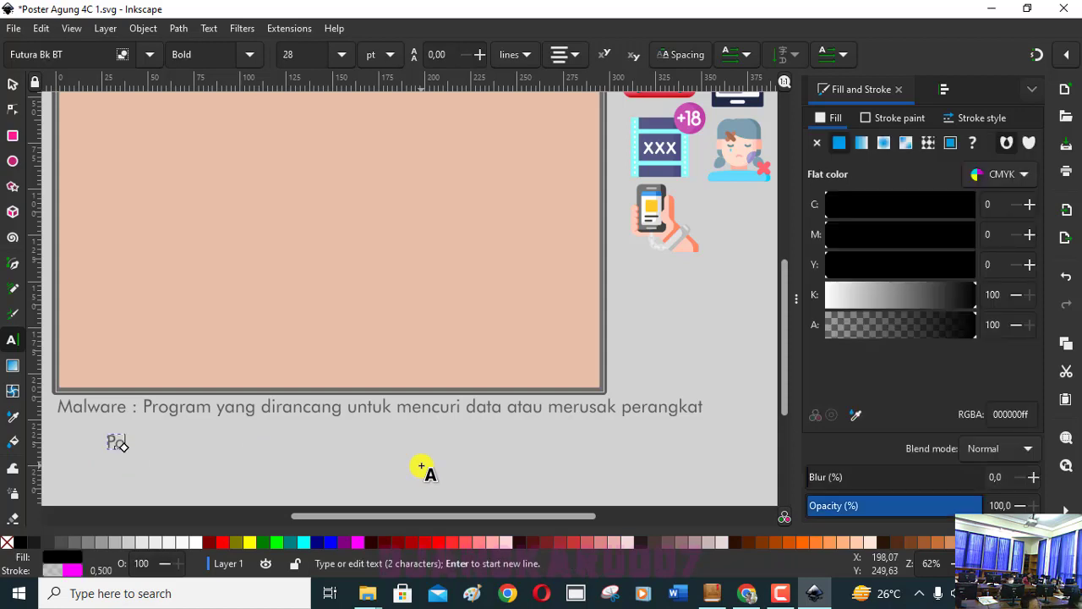
pyautogui.write('rnogra')
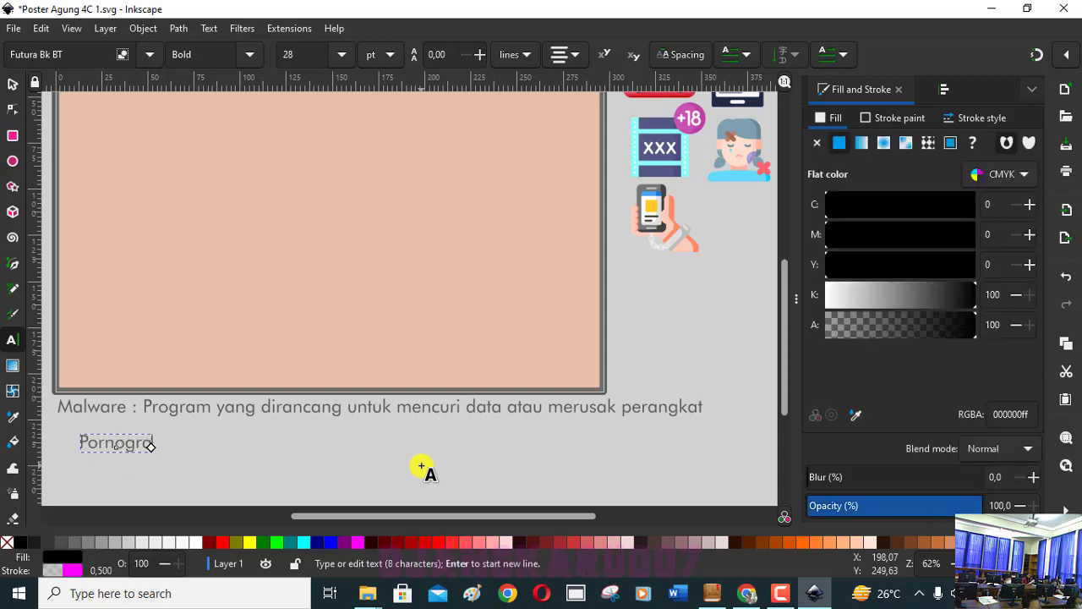
pyautogui.write('fi  ')
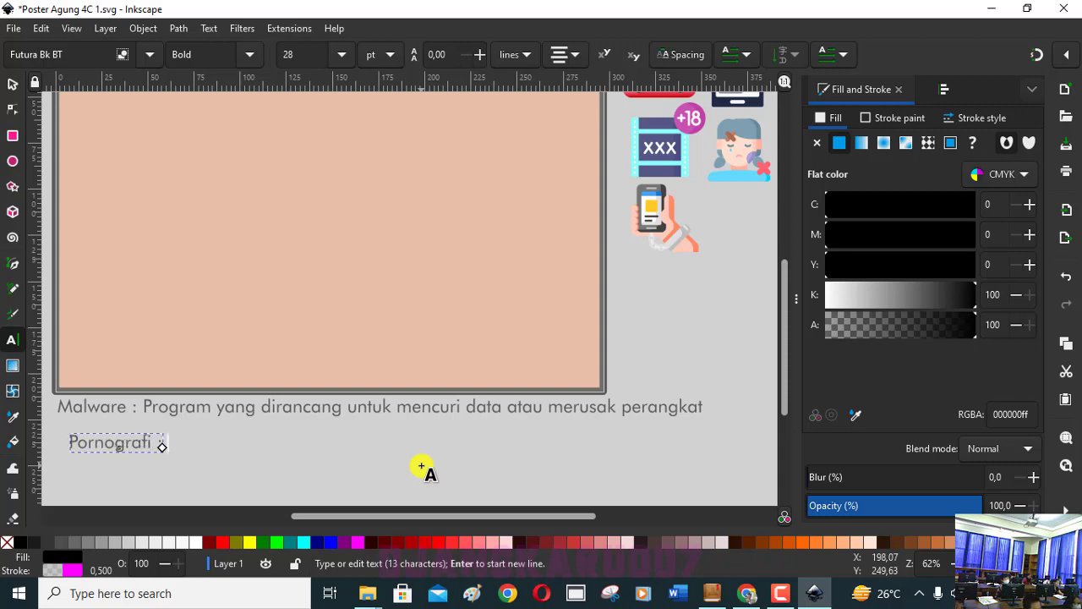
pyautogui.write(' Kone')
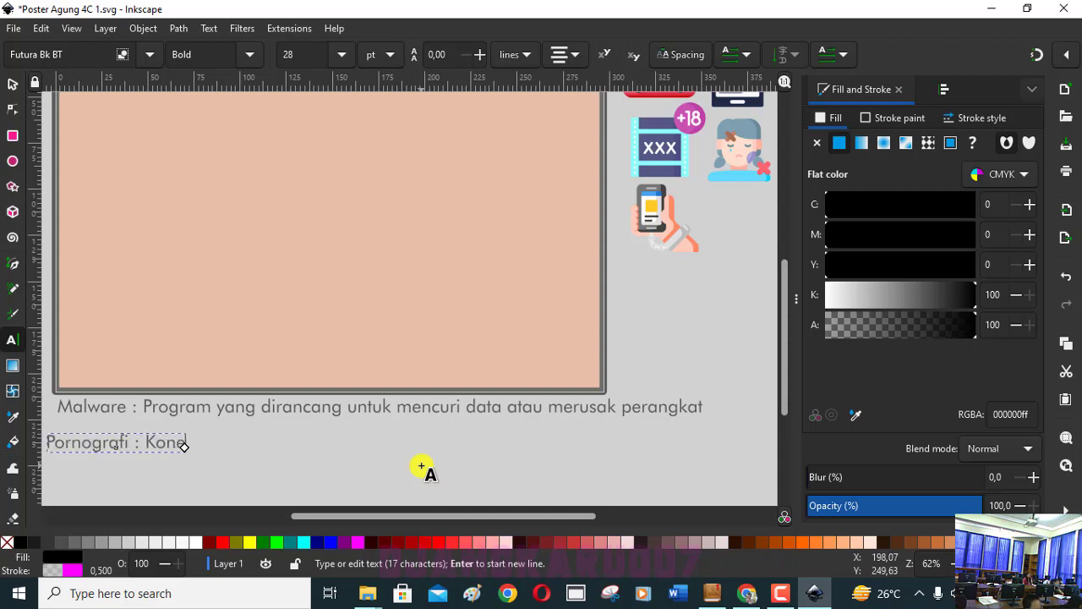
pyautogui.press('BackSpace')
pyautogui.write('ten ')
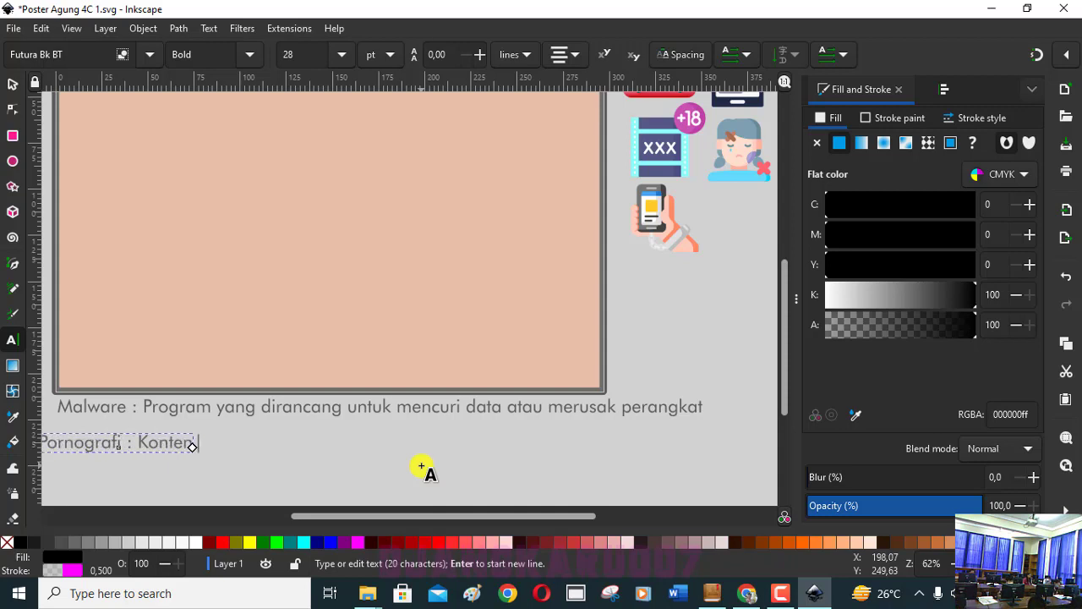
pyautogui.write('yang tidak')
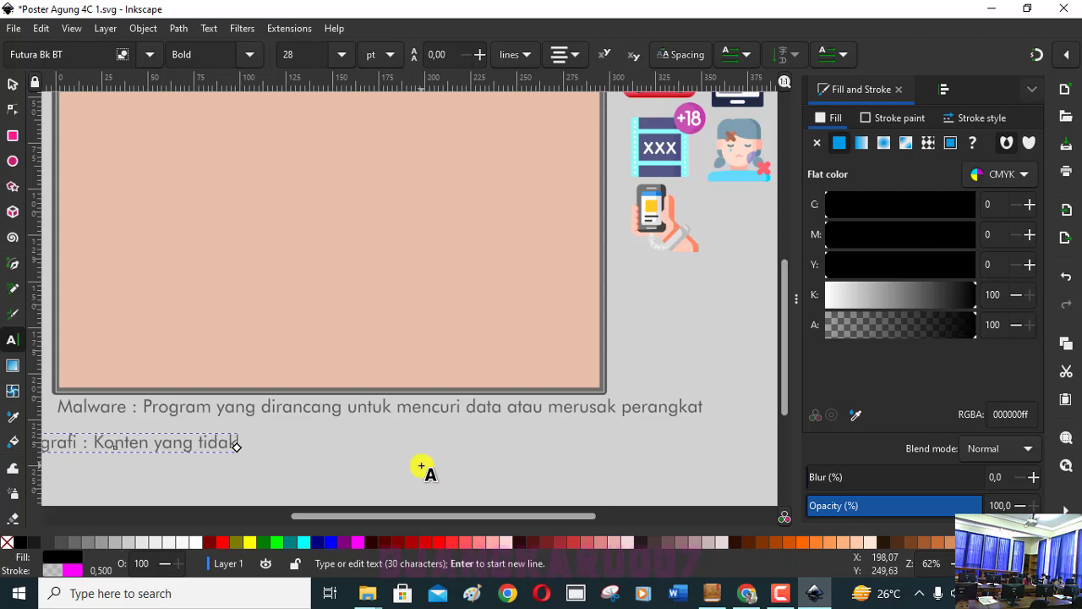
pyautogui.write(' pantas')
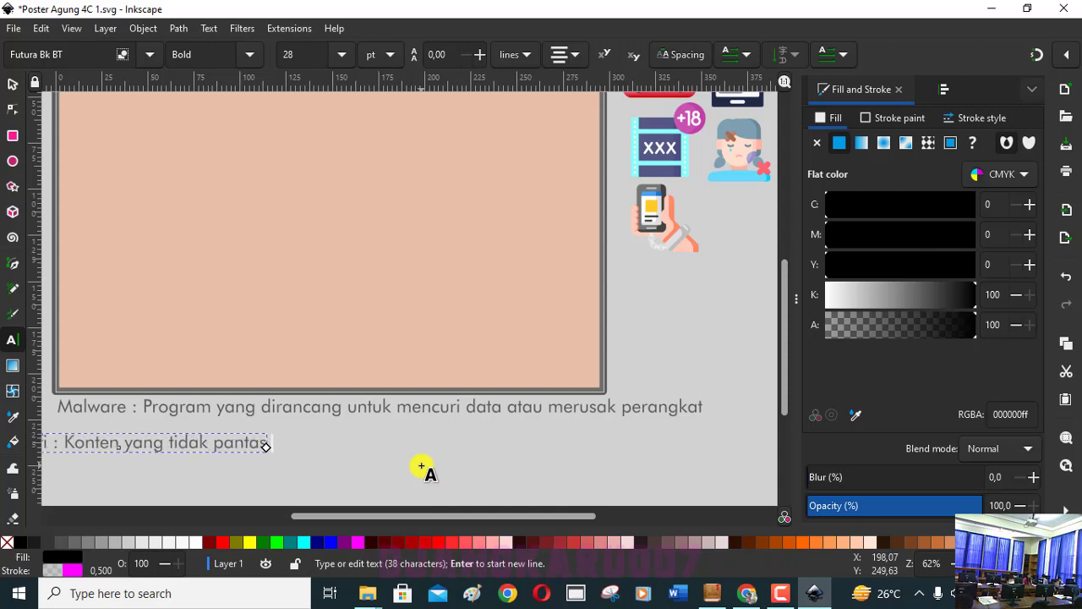
pyautogui.write(' an m')
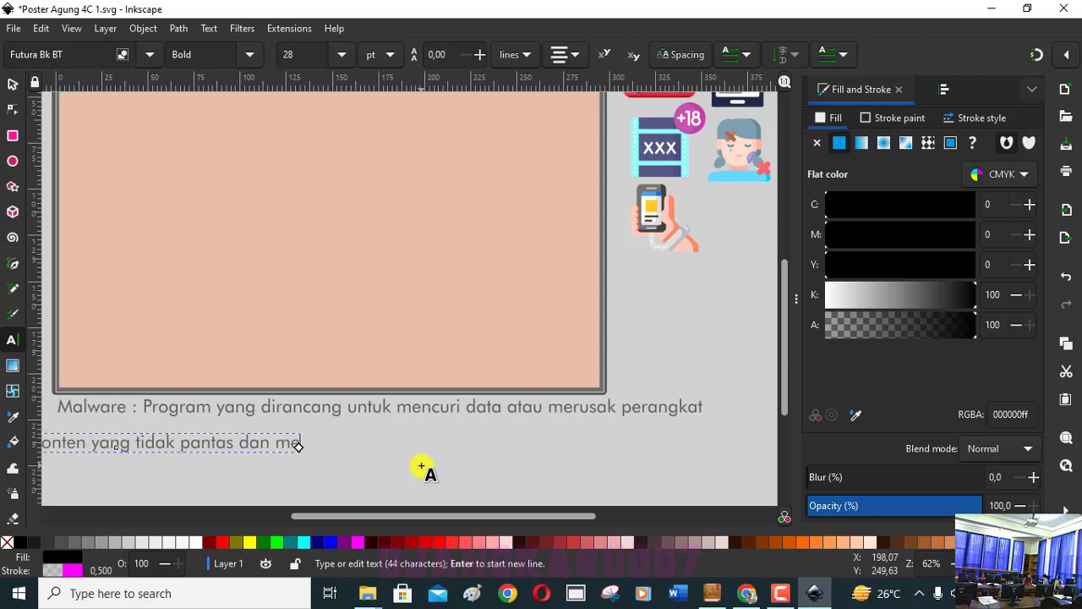
pyautogui.write('embahayakan ')
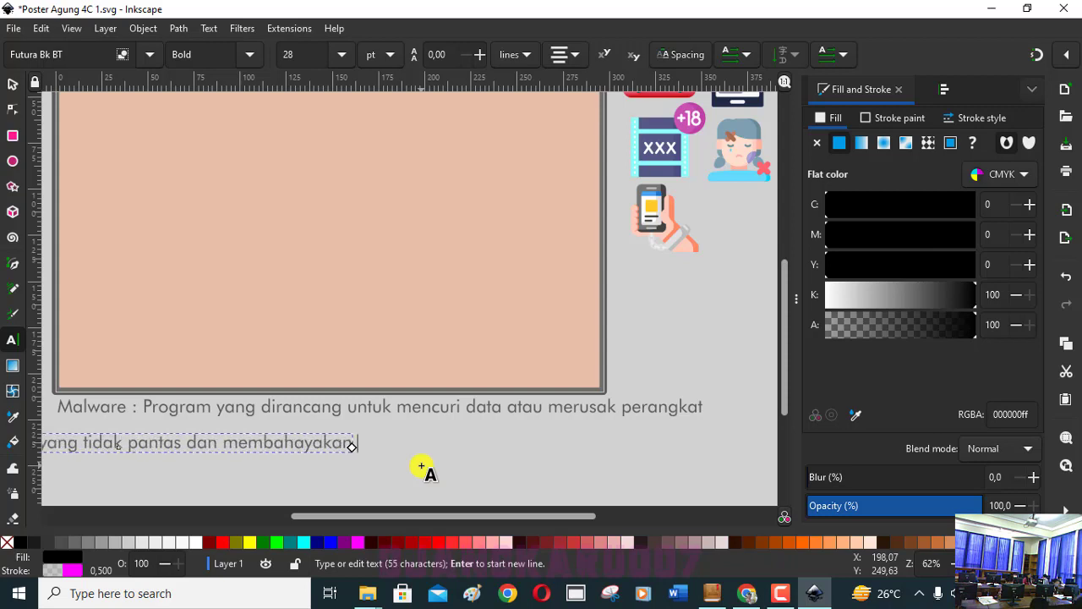
pyautogui.write('anak')
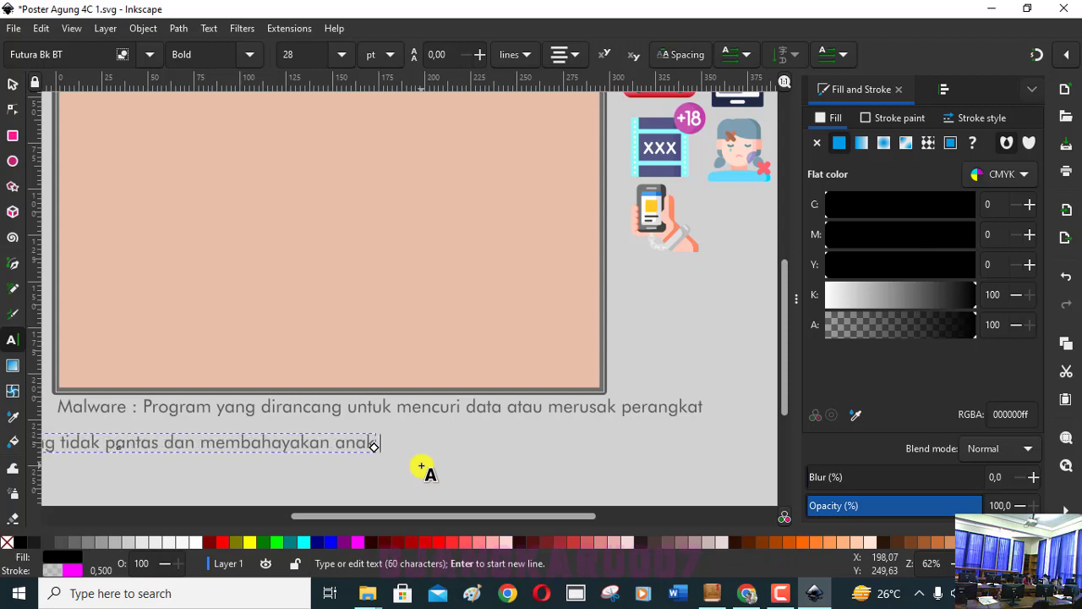
pyautogui.press('BackSpace')
pyautogui.write('-ana')
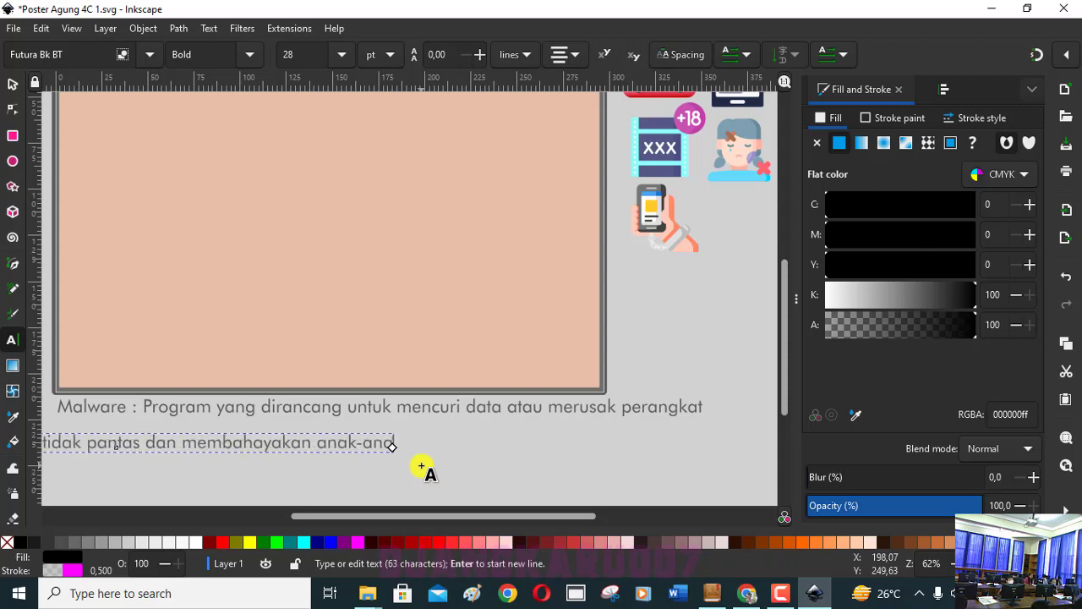
pyautogui.write('k')
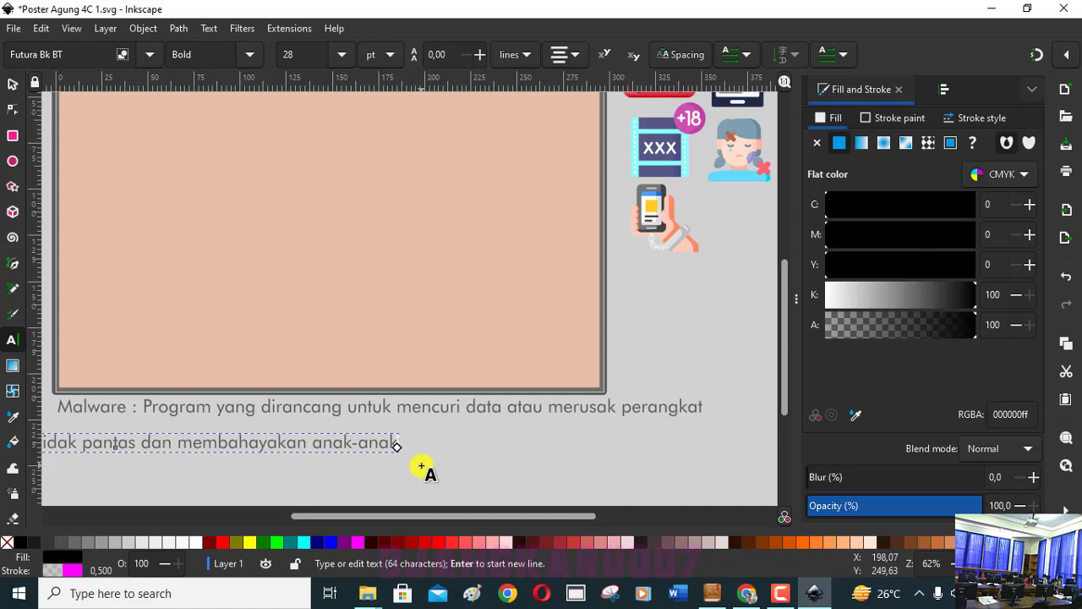
# Drag the Pornografi line beneath the Malware line, left edges matching, and begin a line below it.
pyautogui.click(15, 83)
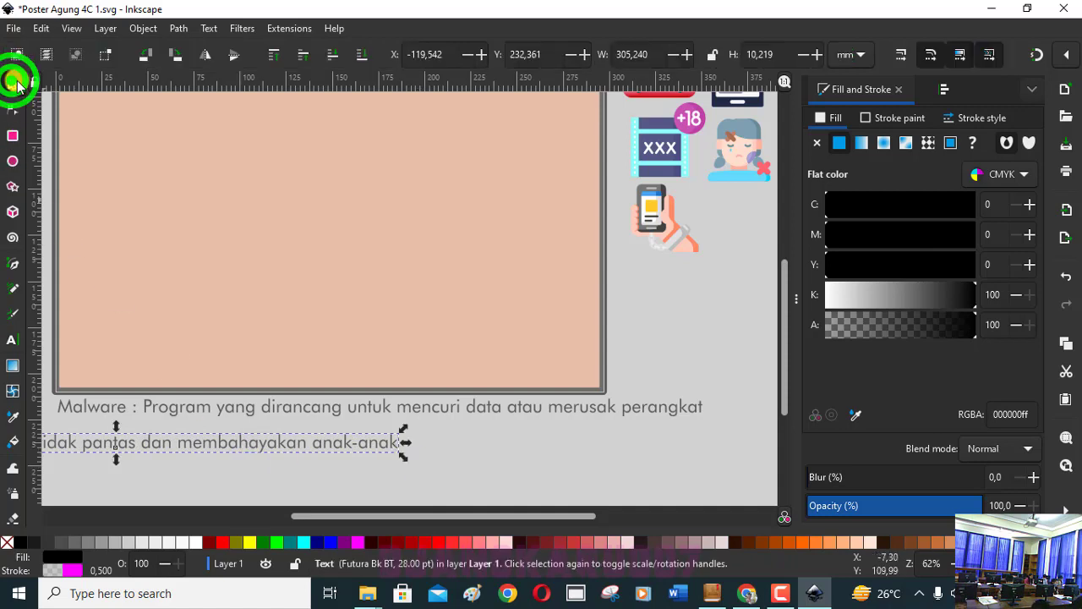
pyautogui.moveTo(159, 446)
pyautogui.mouseDown()
pyautogui.moveTo(288, 469)
pyautogui.moveTo(437, 319)
pyautogui.moveTo(404, 445)
pyautogui.moveTo(388, 435)
pyautogui.mouseUp()
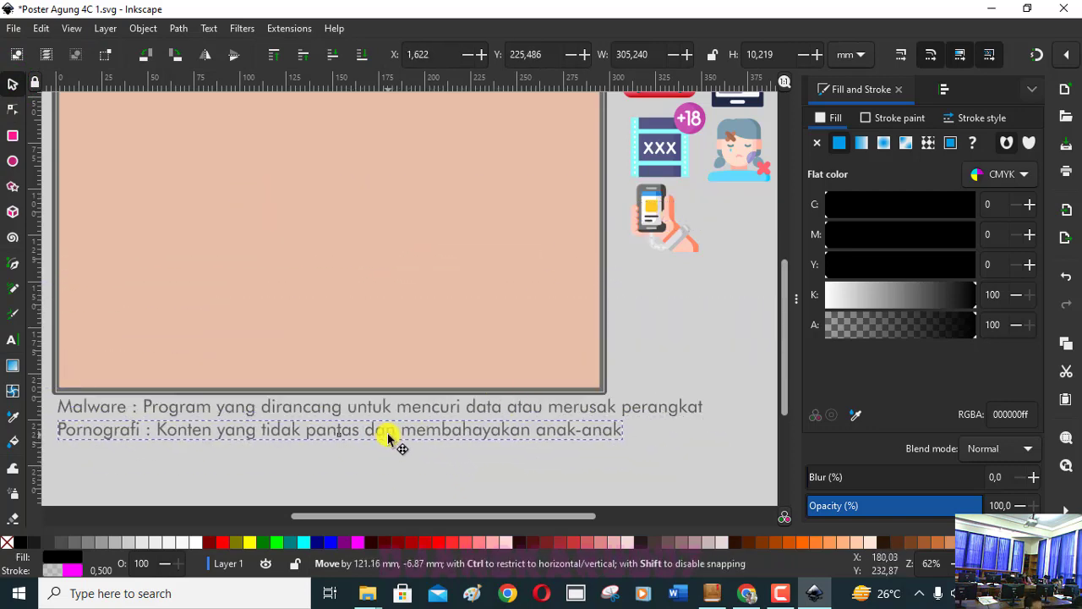
pyautogui.click(11, 342)
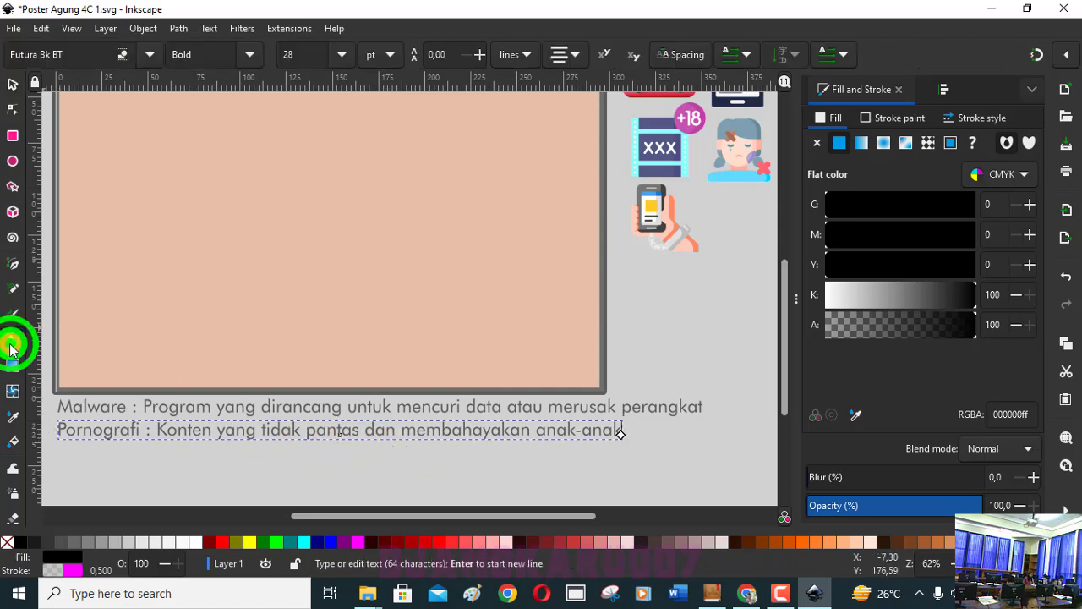
pyautogui.click(66, 457)
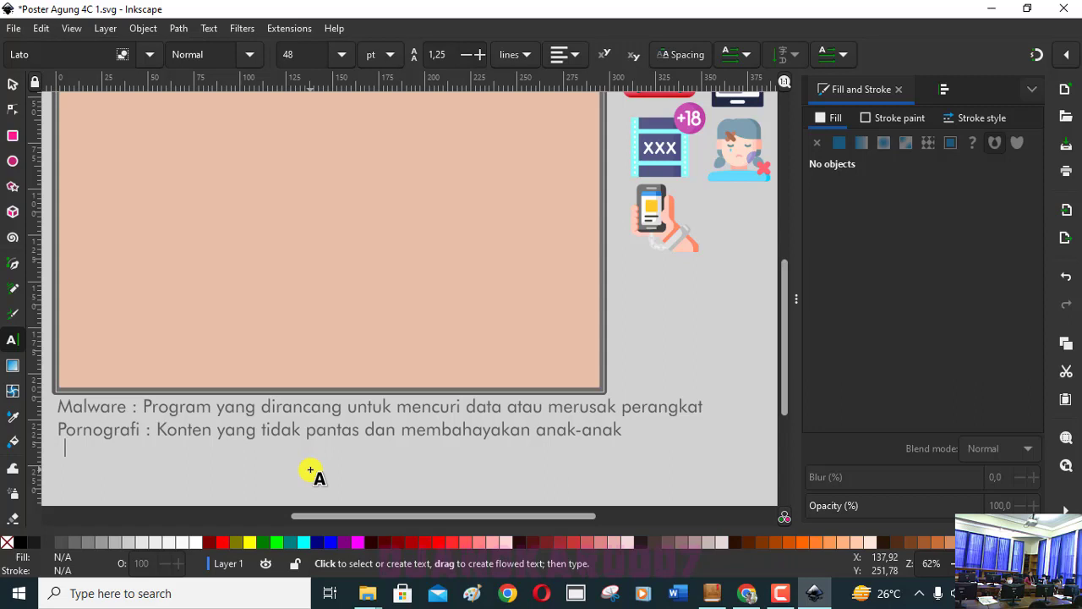
# Start the third line with 'Bullying :' and bring up the Align and Distribute options.
pyautogui.write('Bullyi')
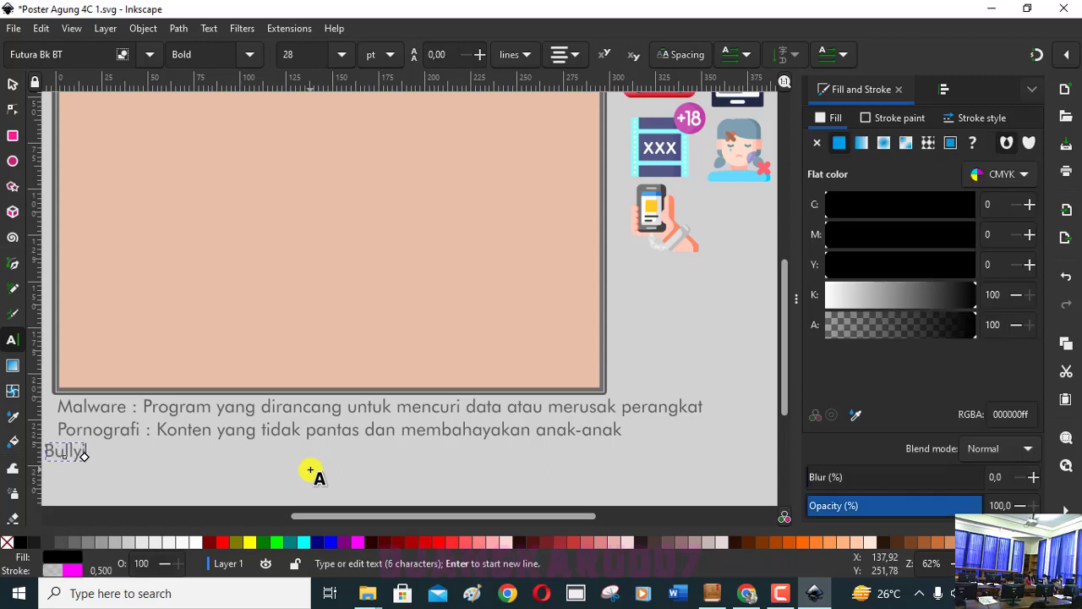
pyautogui.write('ng :')
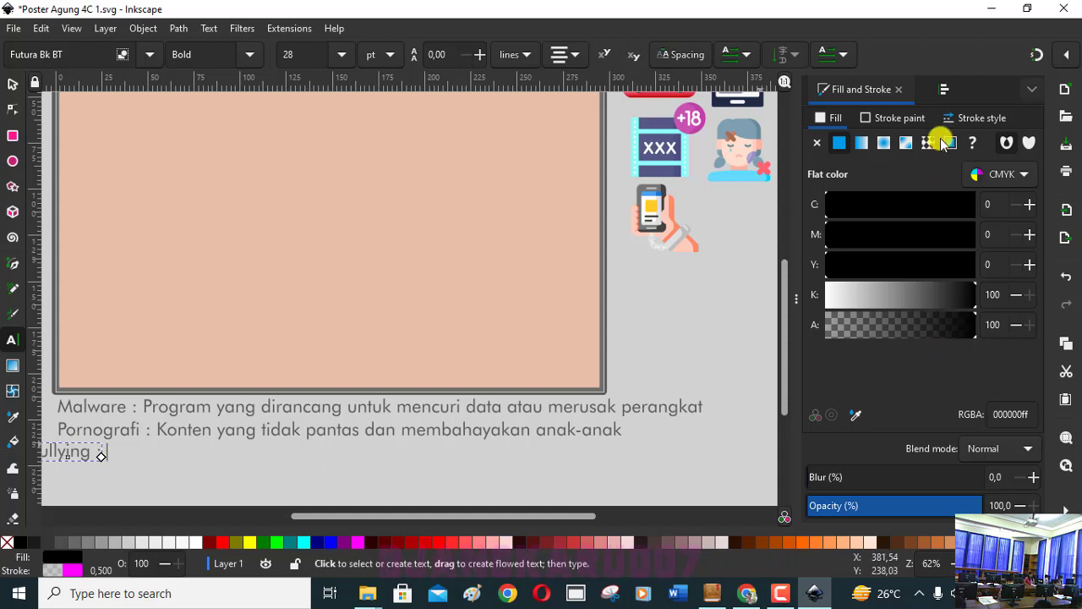
pyautogui.click(945, 88)
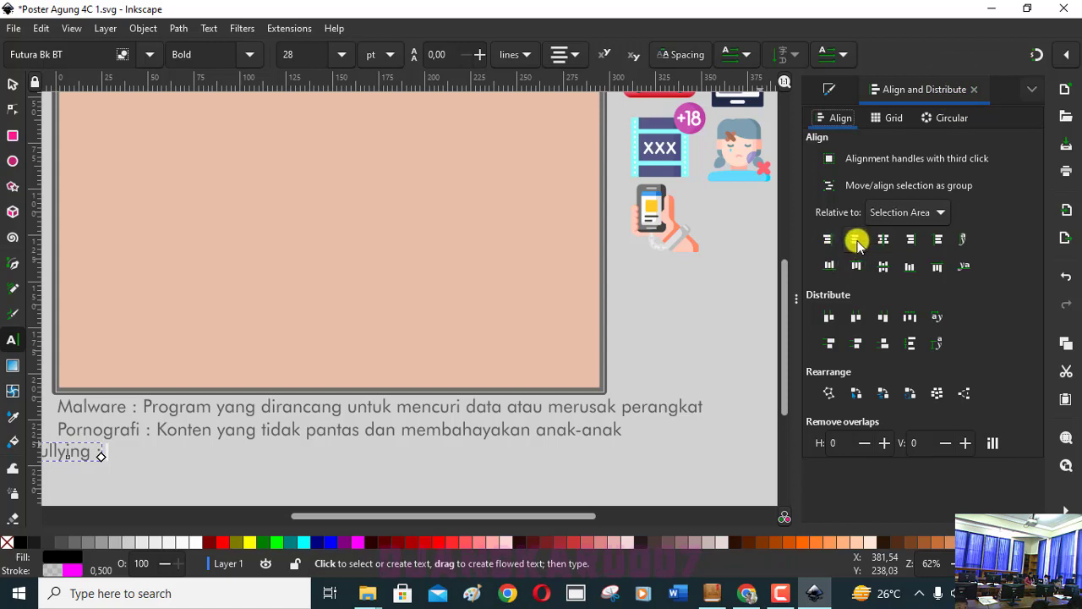
pyautogui.click(856, 240)
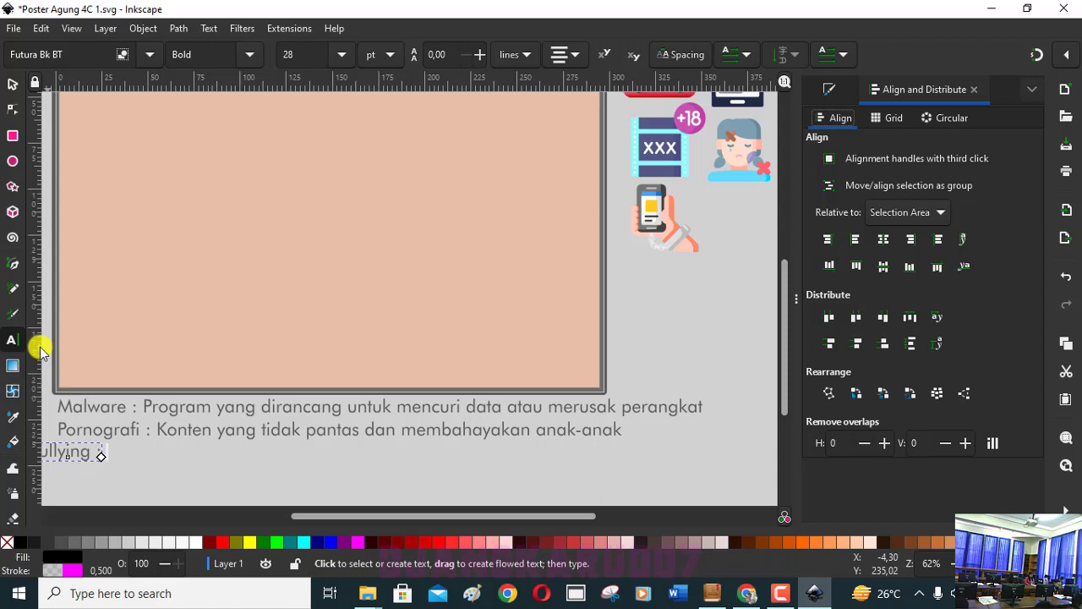
pyautogui.press('F4')
pyautogui.press('i')
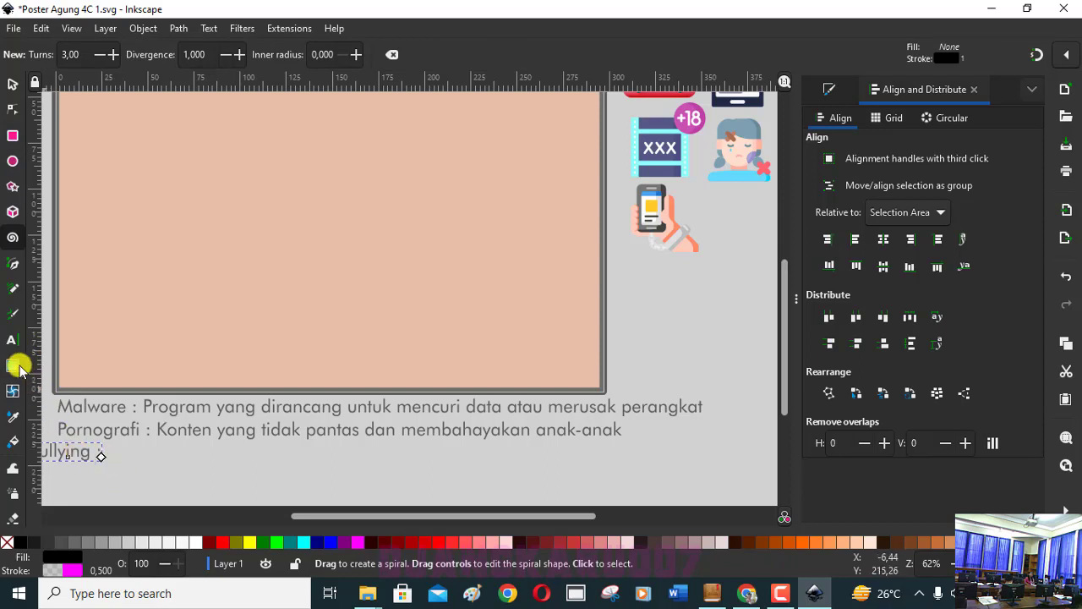
# Finish the Bullying definition so it ends 'dapat menyebabkan kerugian emosional dan mental'.
pyautogui.click(13, 340)
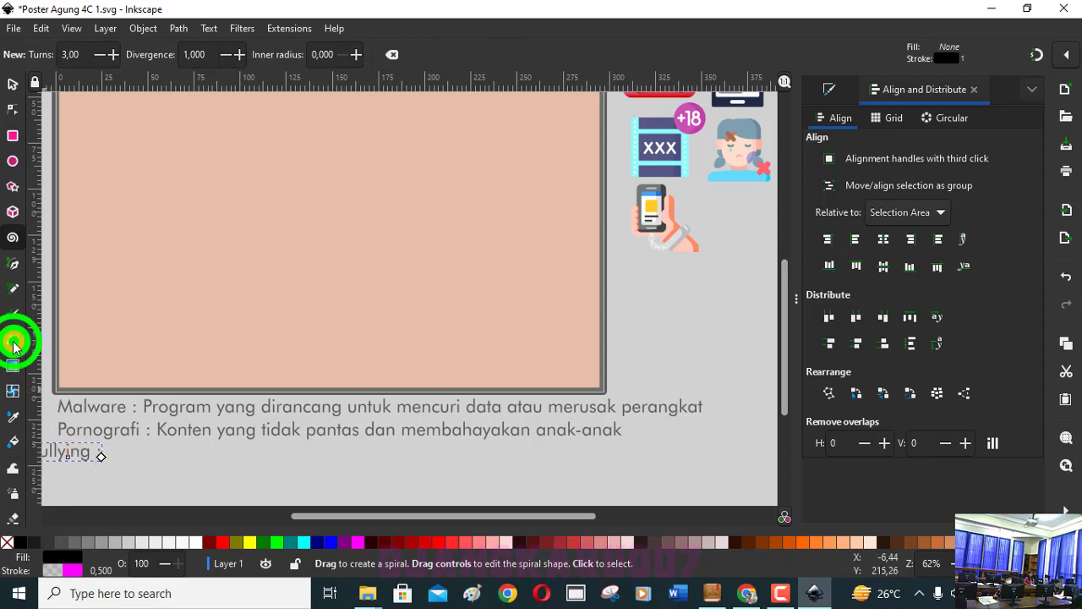
pyautogui.click(88, 446)
pyautogui.write('B')
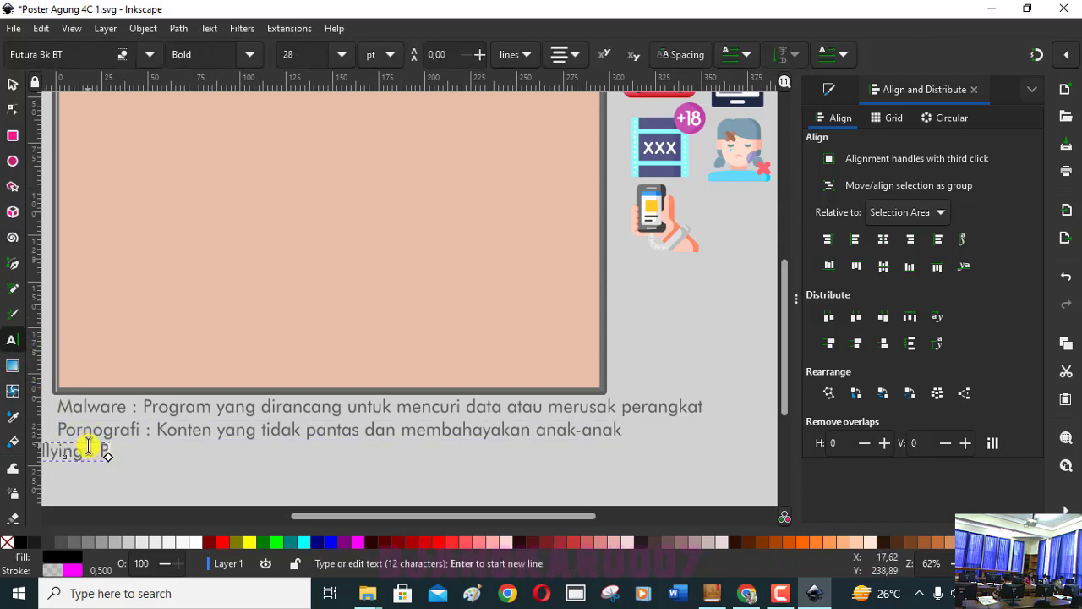
pyautogui.write('elaku')
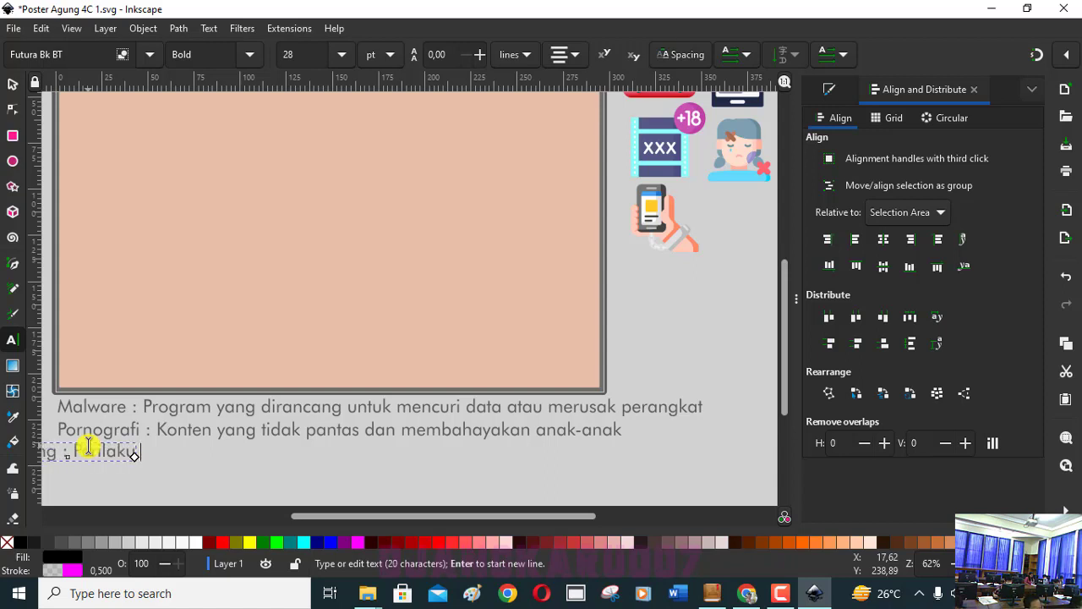
pyautogui.write(' ya')
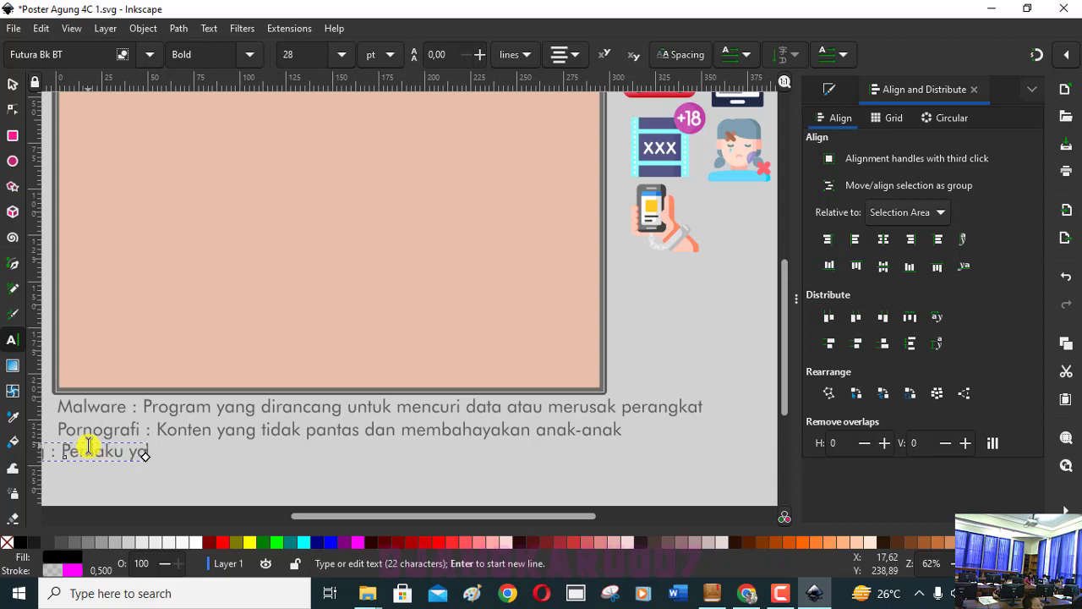
pyautogui.write('ng dapat ')
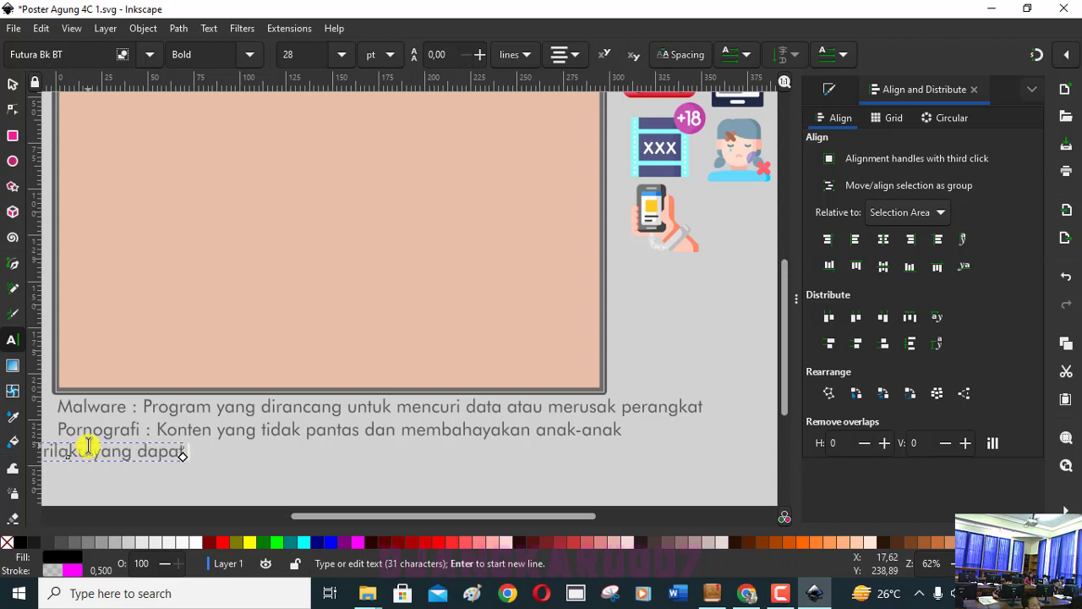
pyautogui.write('menyeb')
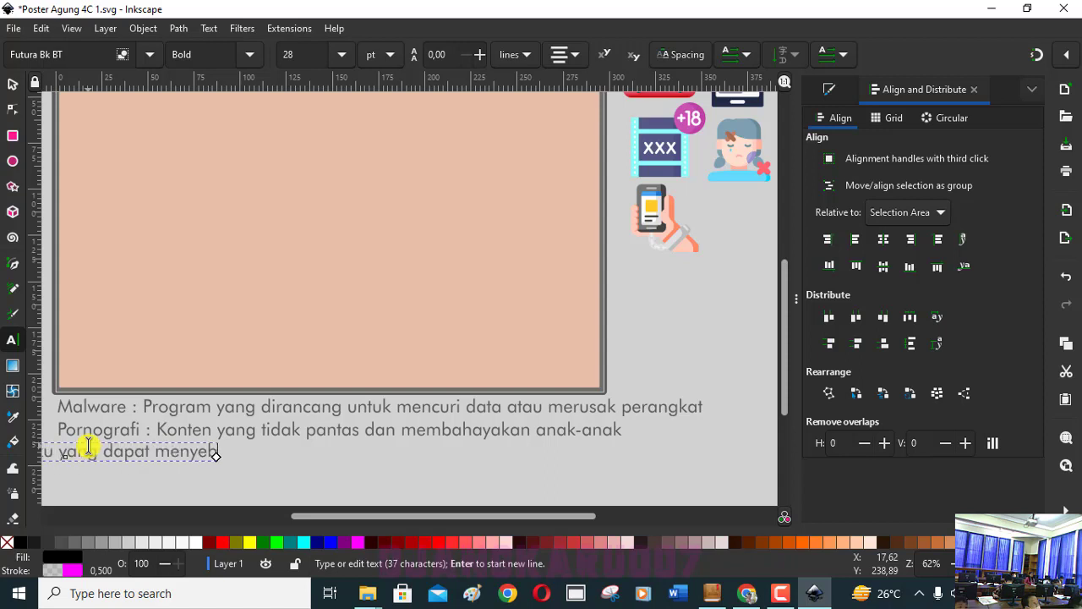
pyautogui.write('abkan ')
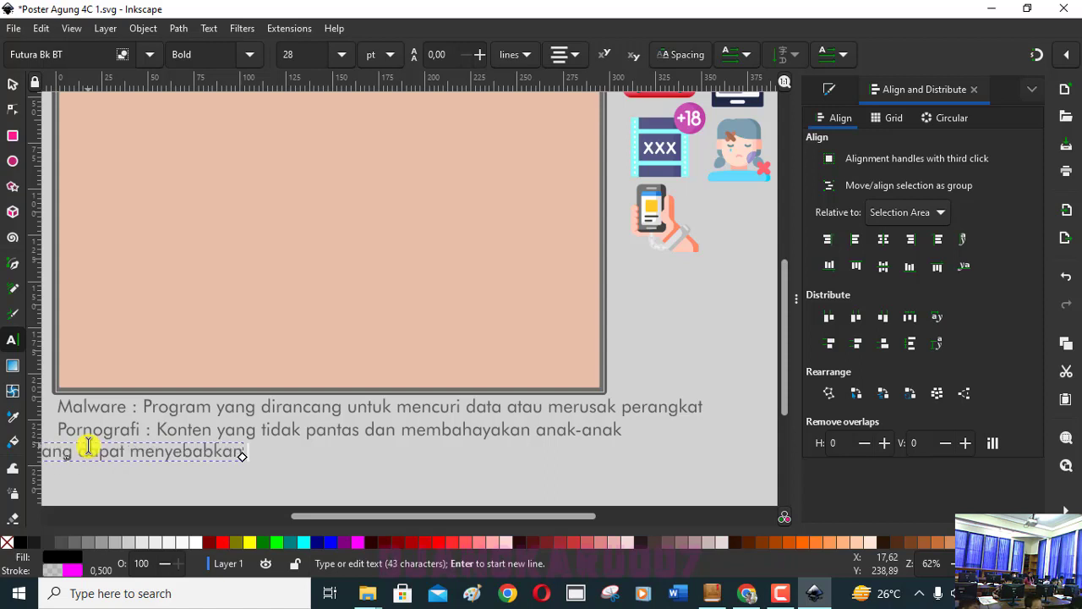
pyautogui.write('ker')
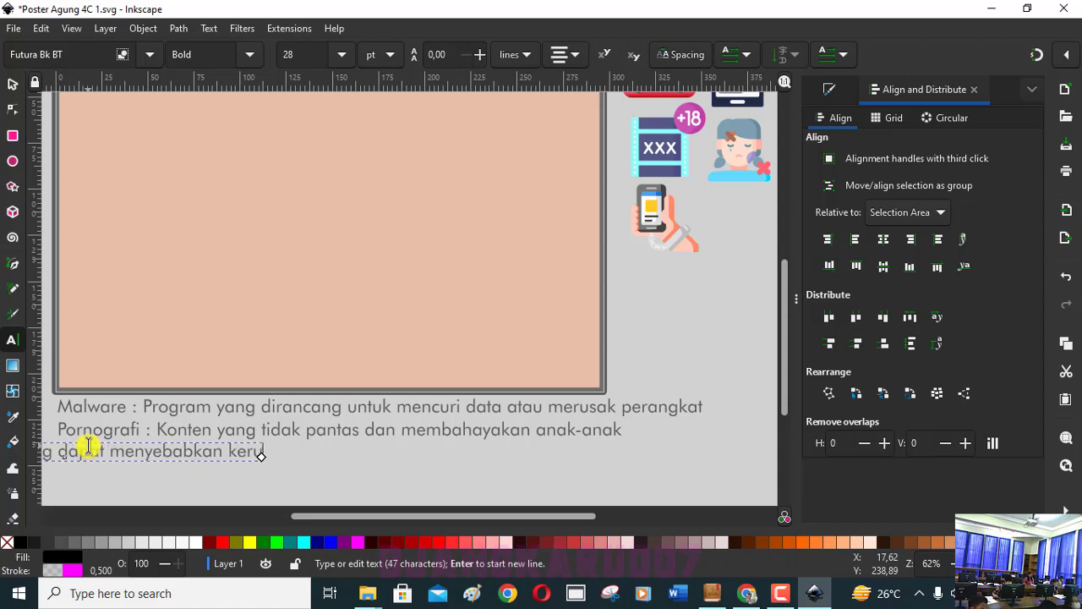
pyautogui.write('udian ')
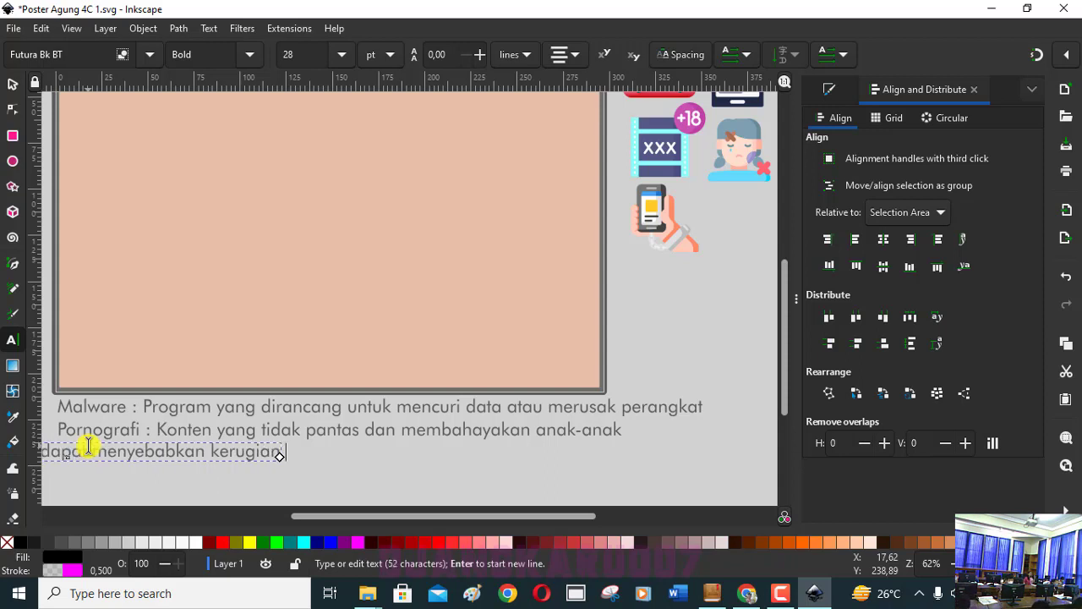
pyautogui.write('emo')
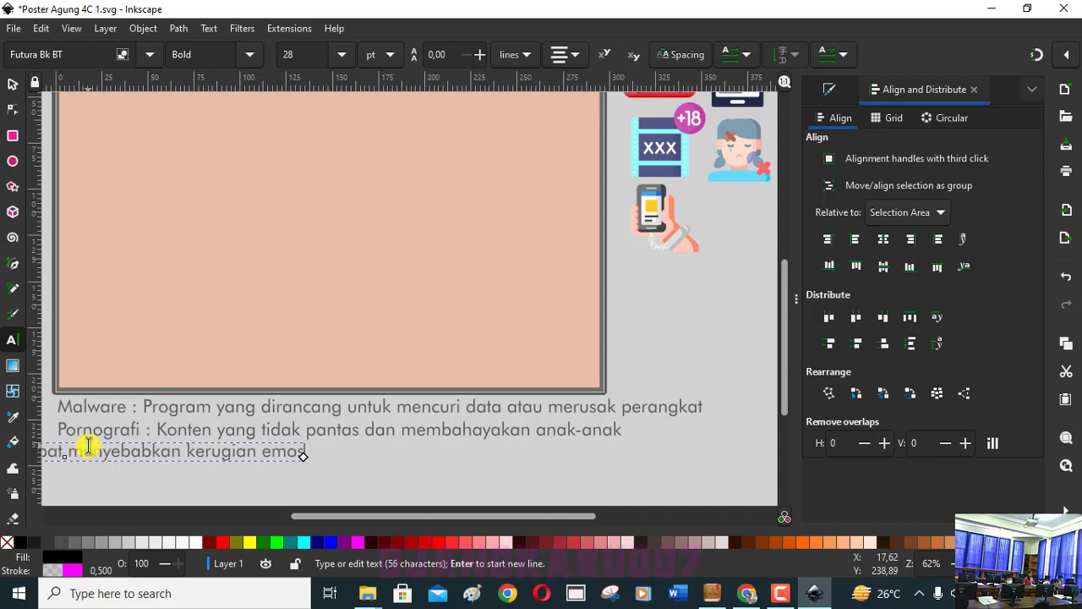
pyautogui.write('sional ')
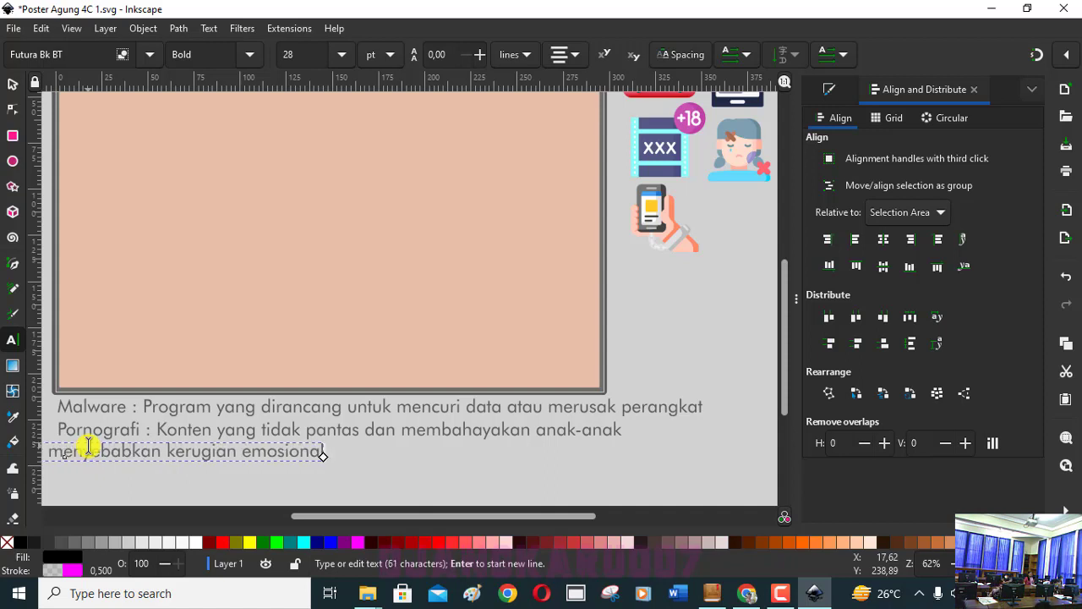
pyautogui.write('dan me')
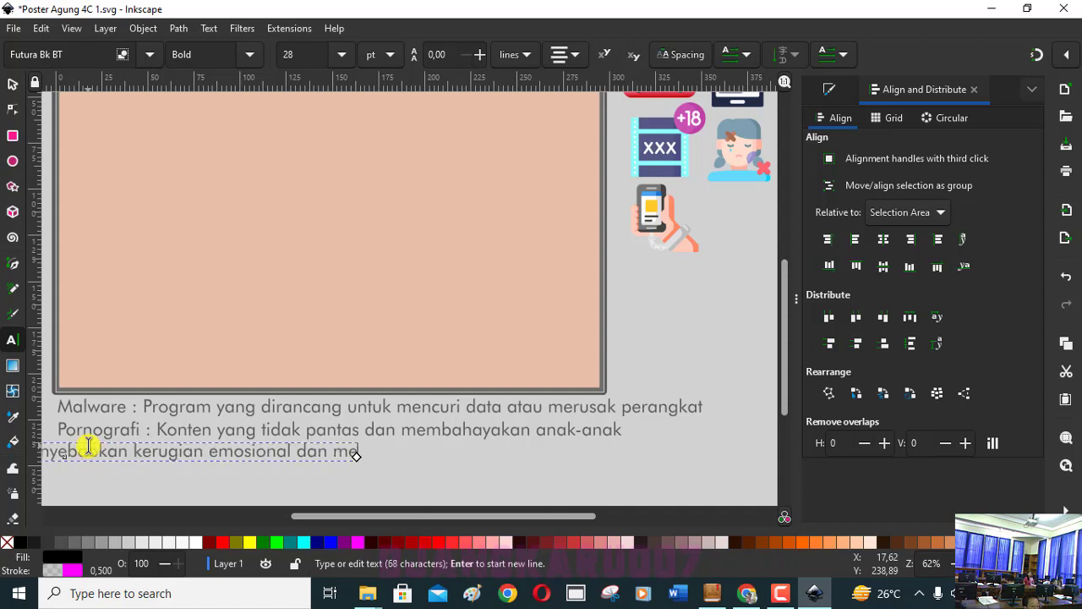
pyautogui.write('ntal')
pyautogui.press('Escape')
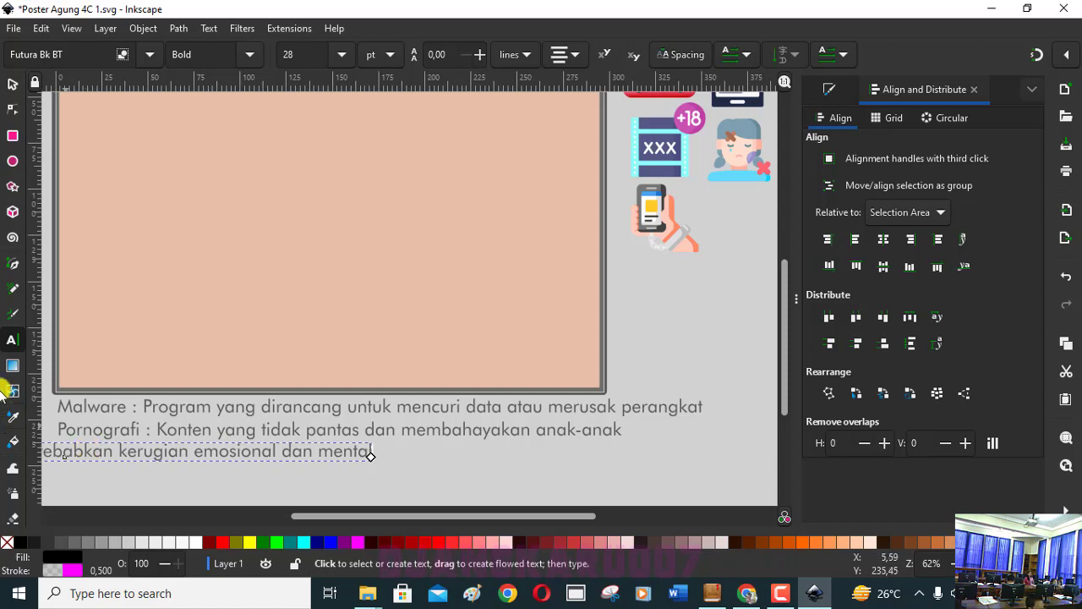
pyautogui.click(12, 83)
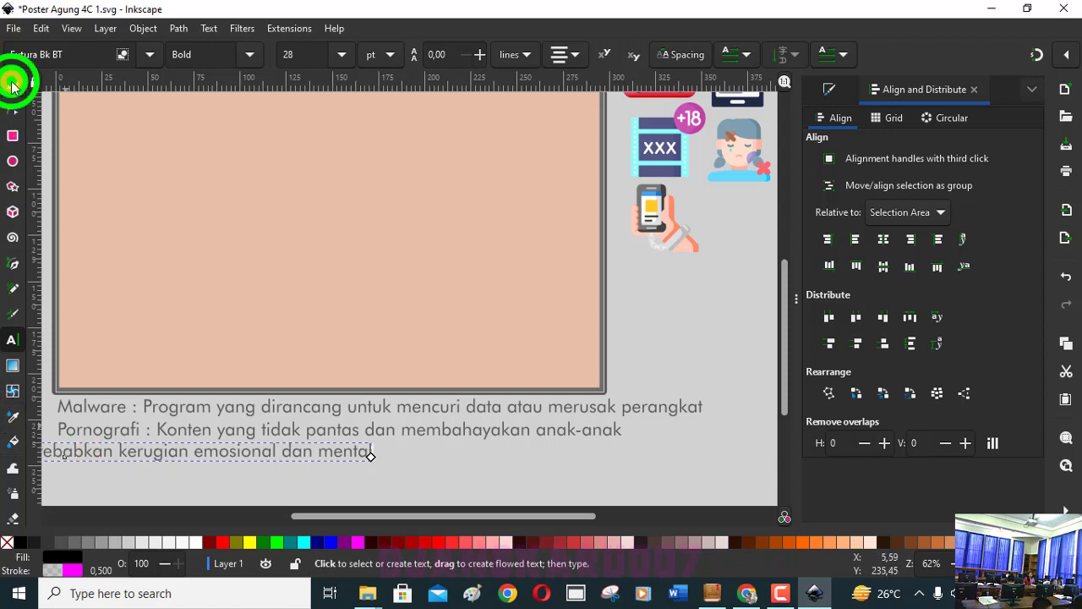
# Place the Bullying line directly under the Pornografi line and scroll to reveal space below.
pyautogui.click(149, 454)
pyautogui.moveTo(158, 455)
pyautogui.mouseDown()
pyautogui.moveTo(464, 460)
pyautogui.moveTo(454, 449)
pyautogui.mouseUp()
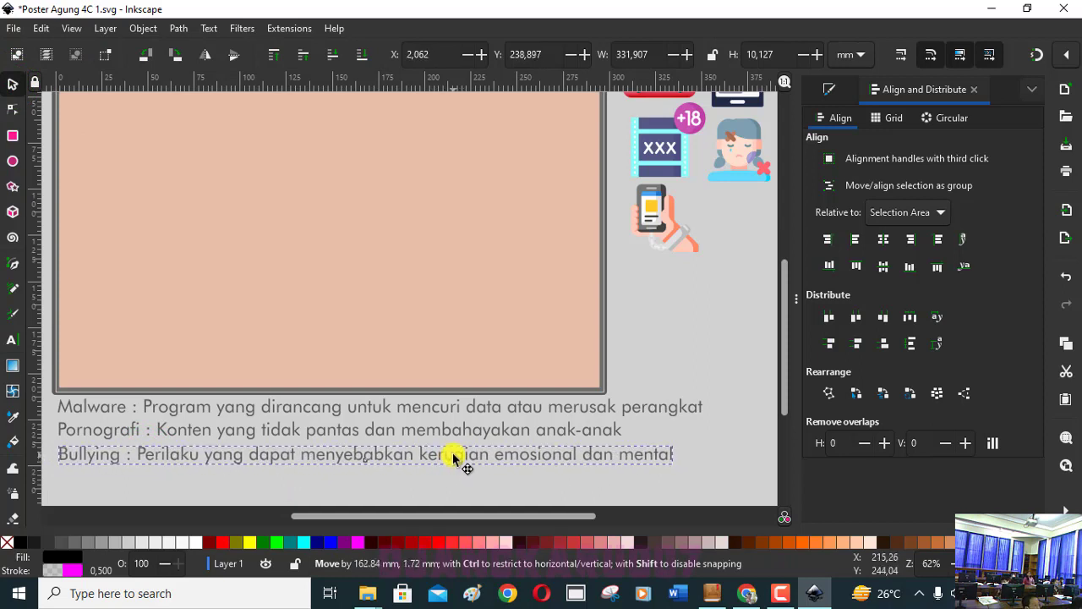
pyautogui.moveTo(453, 449); pyautogui.dragTo(454, 453)
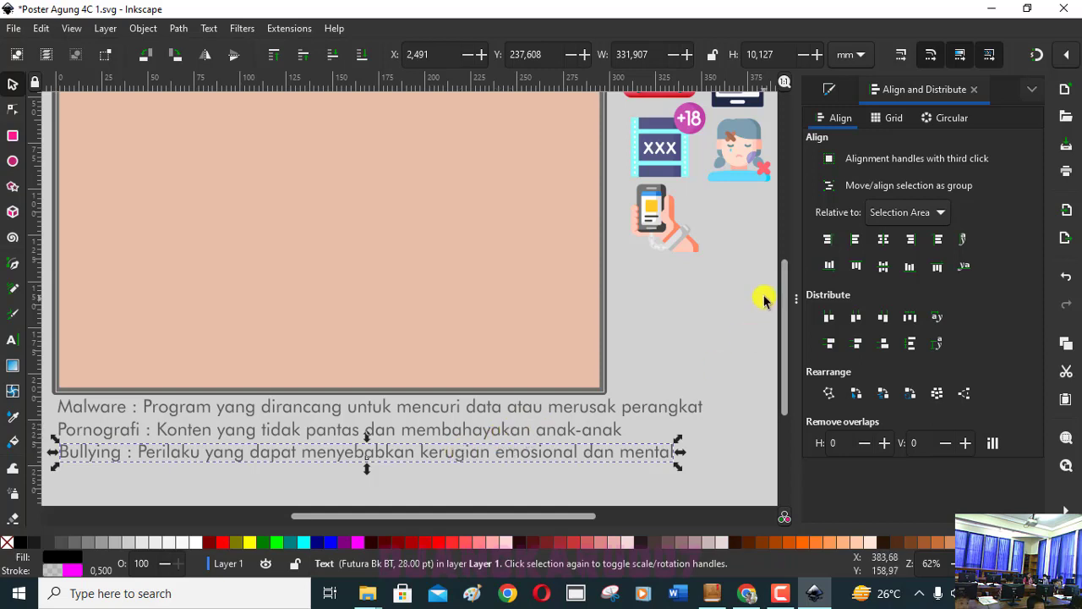
pyautogui.moveTo(783, 289); pyautogui.dragTo(785, 318)
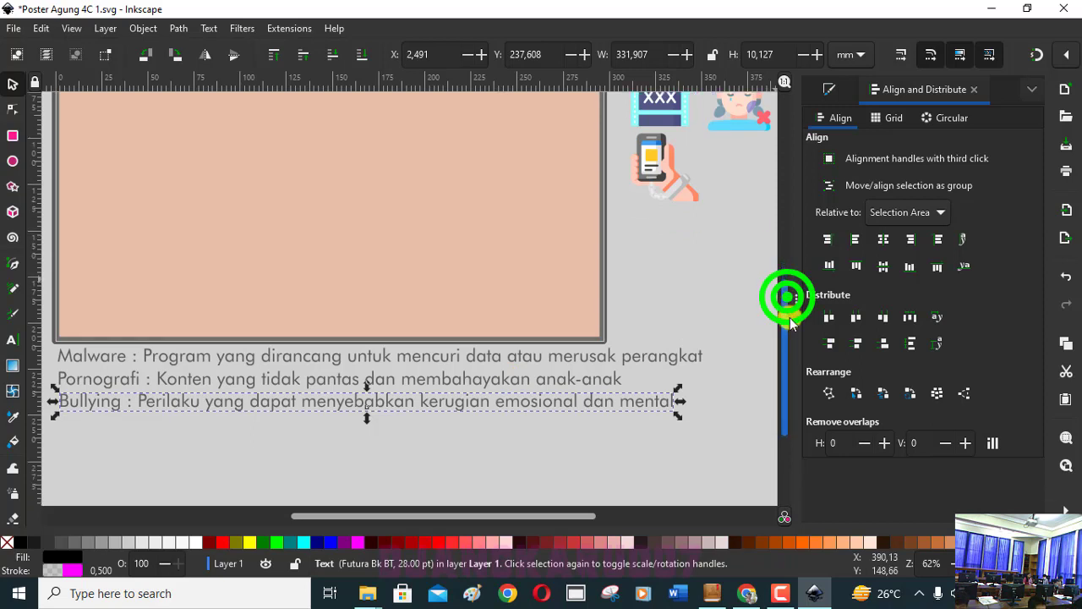
# Type 'Kekerasan : Konten yang dapat mempengaruhi perilaku dan perkembangan anak' below the Bullying line.
pyautogui.click(13, 342)
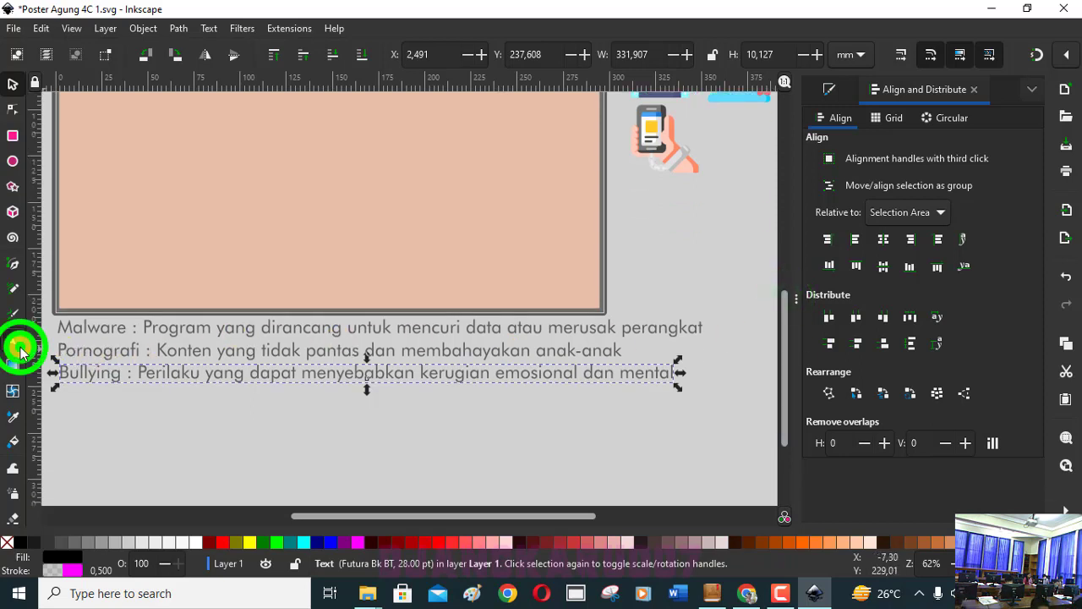
pyautogui.click(64, 415)
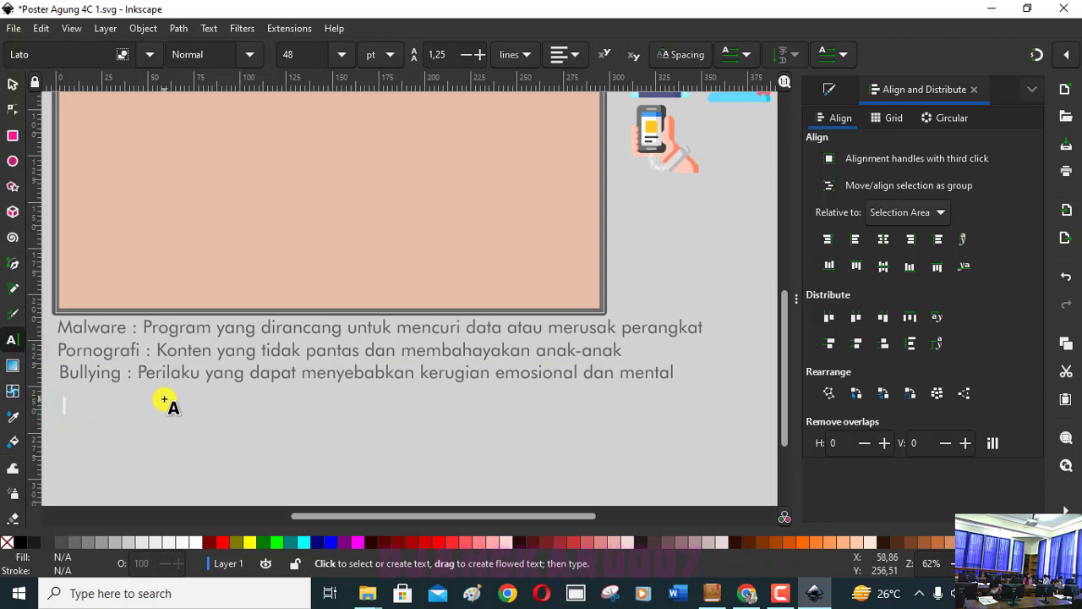
pyautogui.write('Keke')
pyautogui.press('BackSpace')
pyautogui.press('BackSpace')
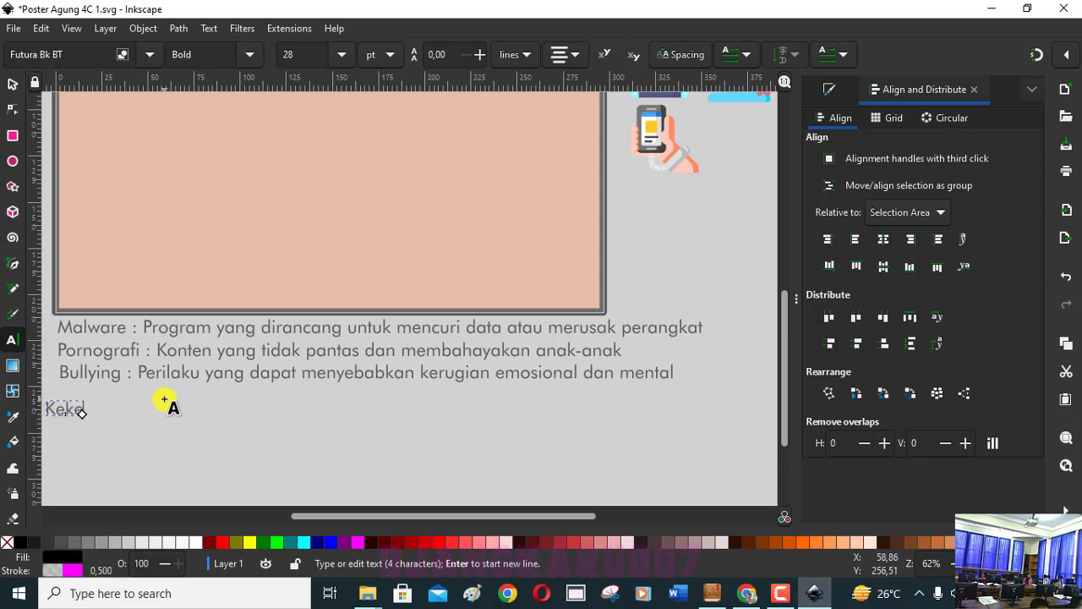
pyautogui.press('BackSpace')
pyautogui.press('BackSpace')
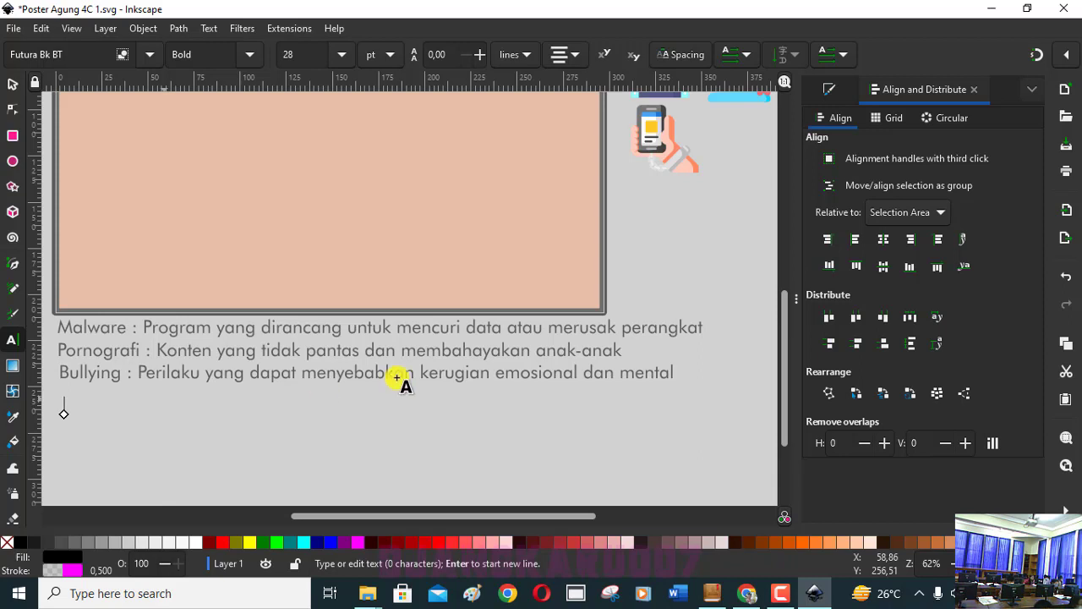
pyautogui.click(854, 240)
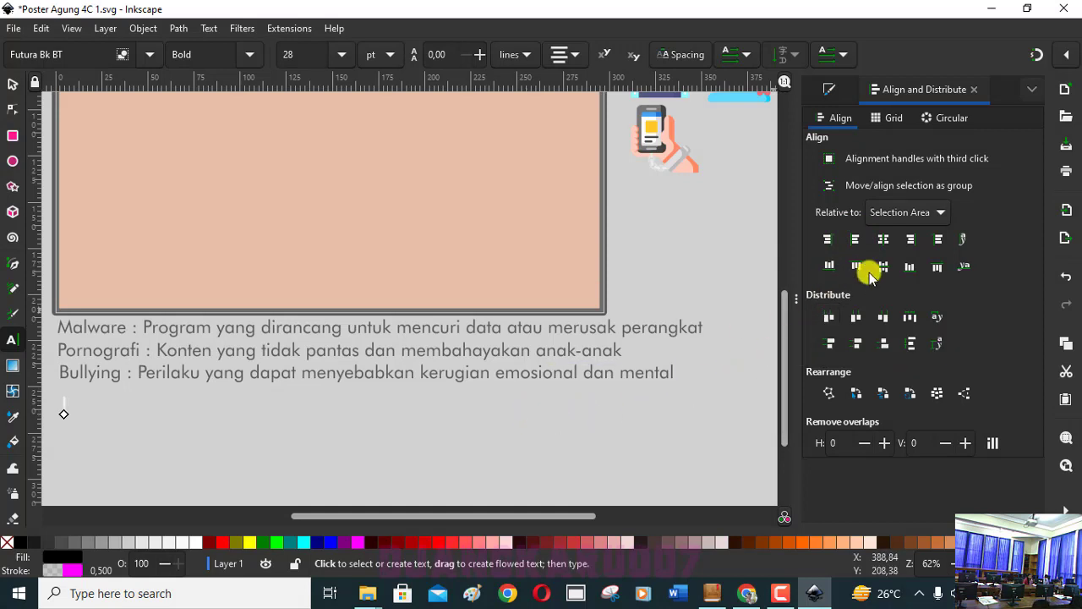
pyautogui.click(934, 241)
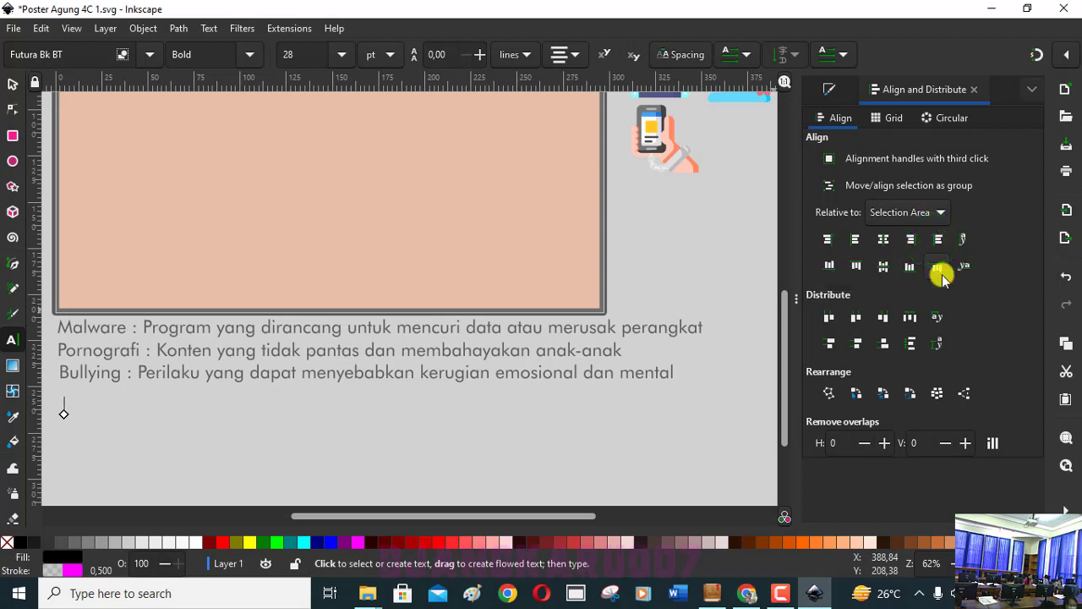
pyautogui.write('Keke')
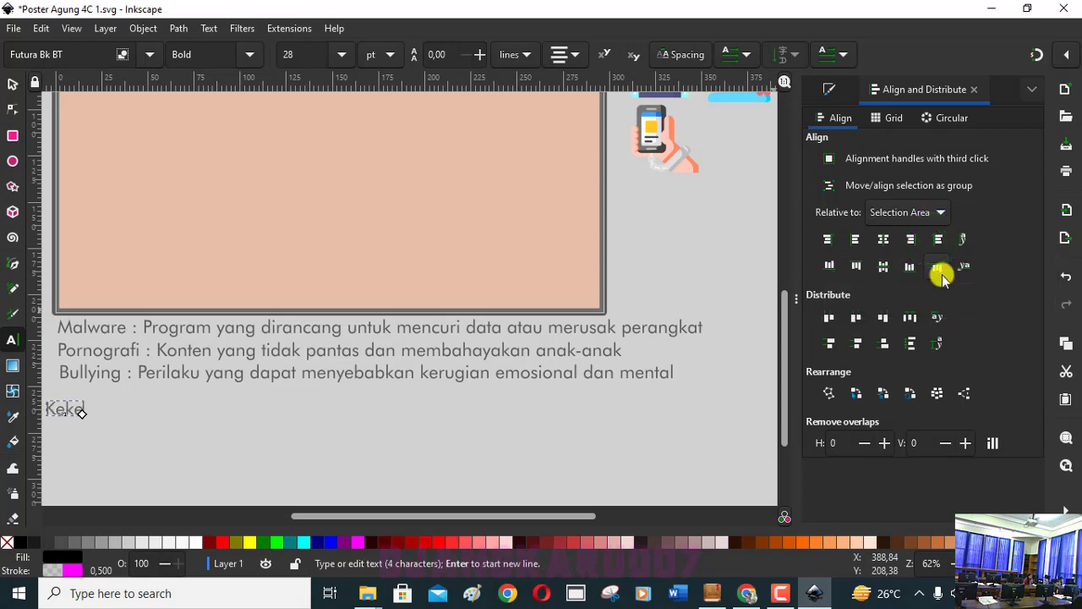
pyautogui.write('rasan ')
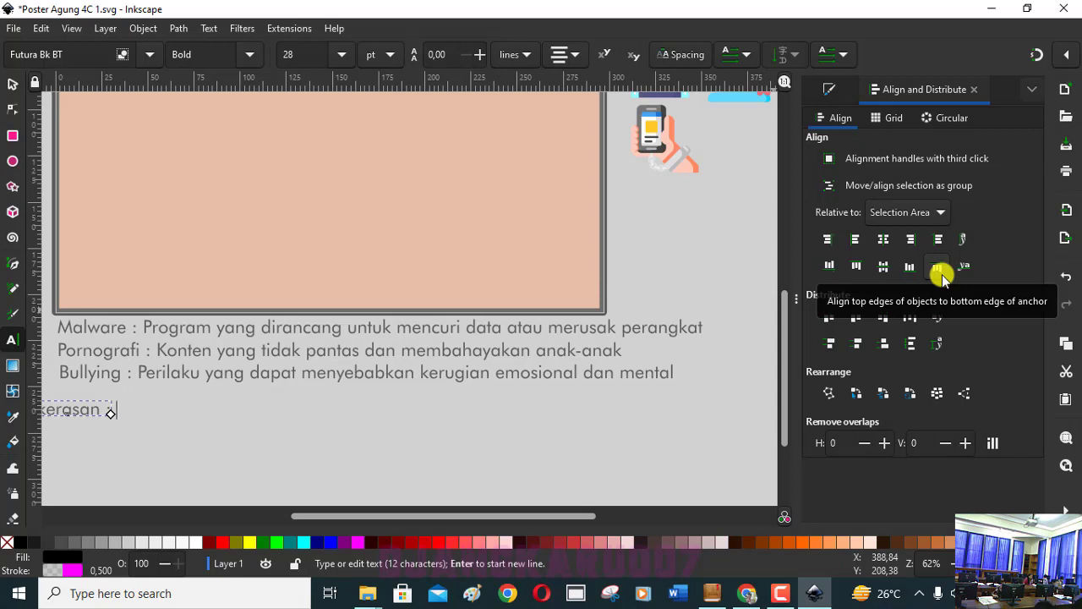
pyautogui.write('  :')
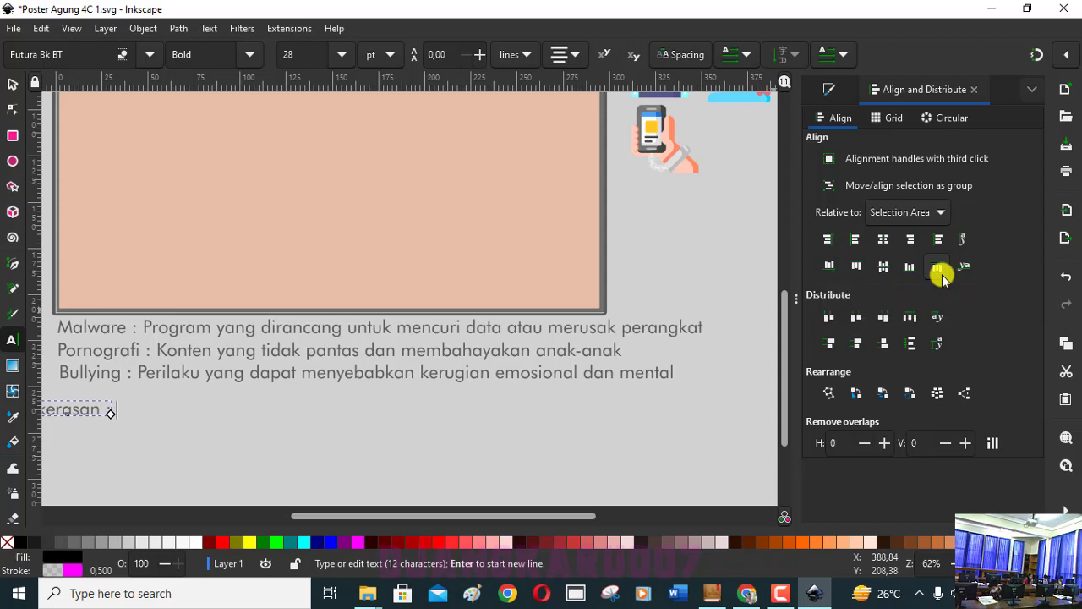
pyautogui.write('Ko')
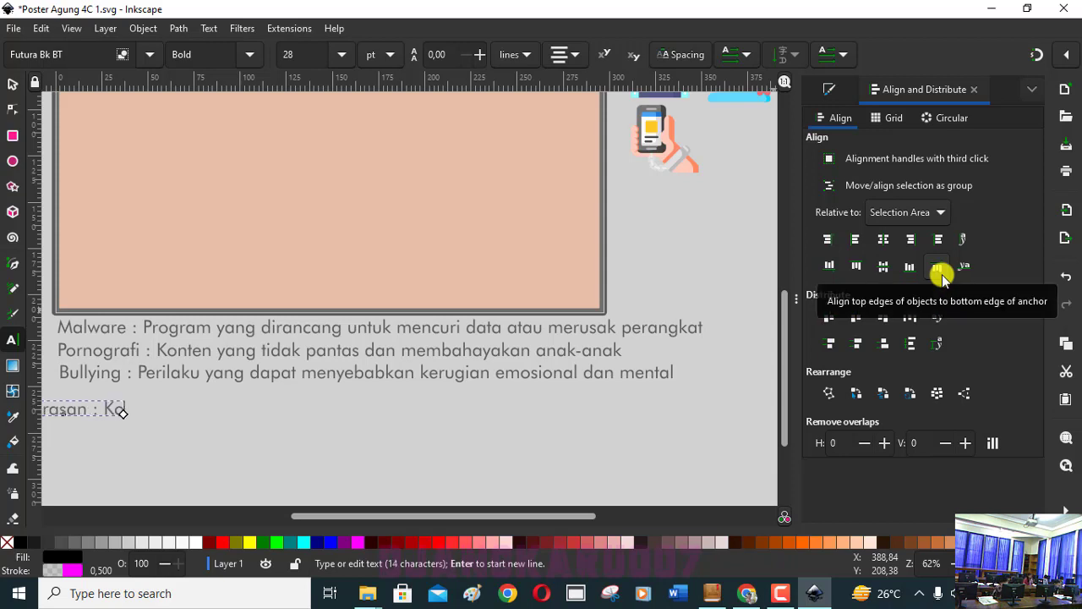
pyautogui.write('nten')
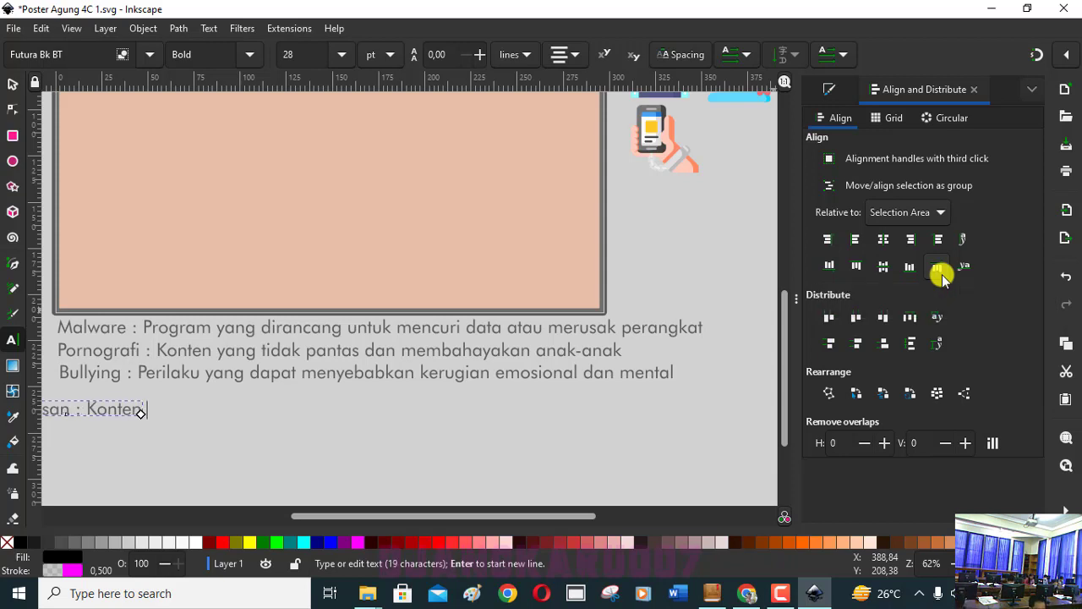
pyautogui.write(' yang dapat')
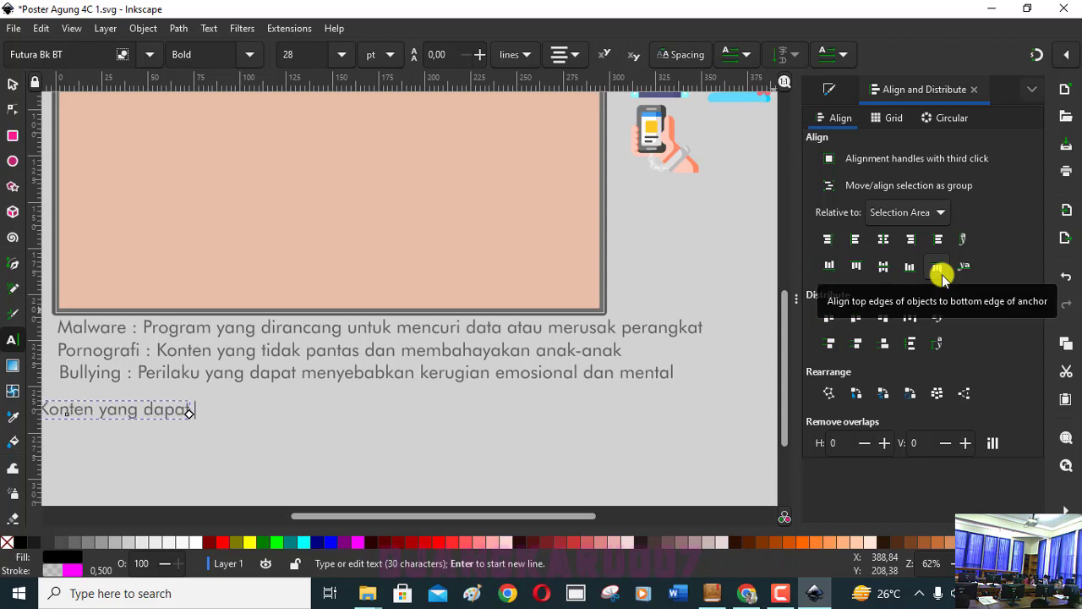
pyautogui.write(' mempeng')
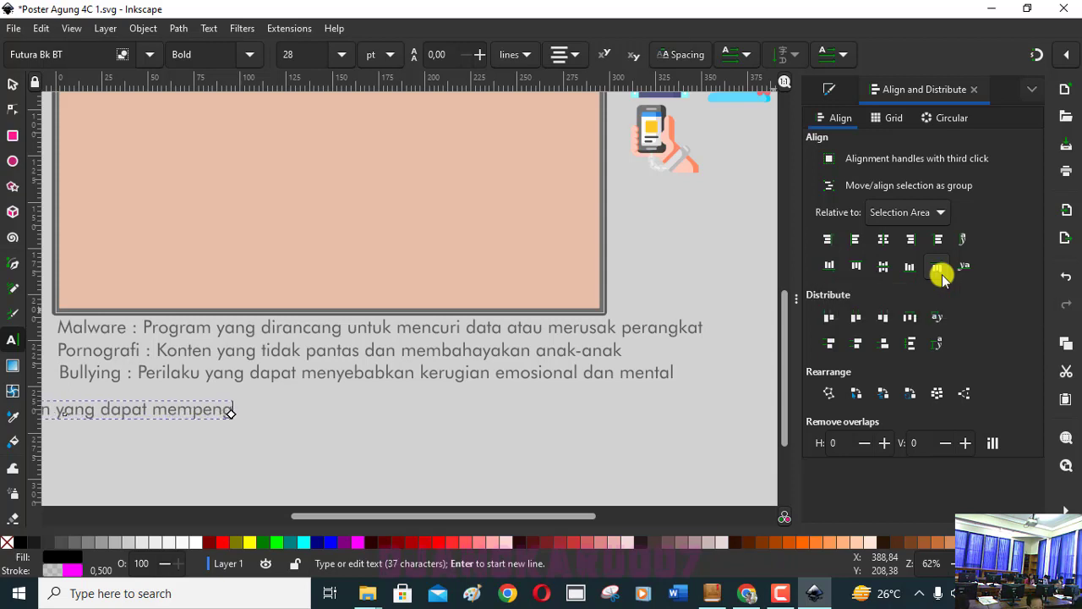
pyautogui.write('aruh')
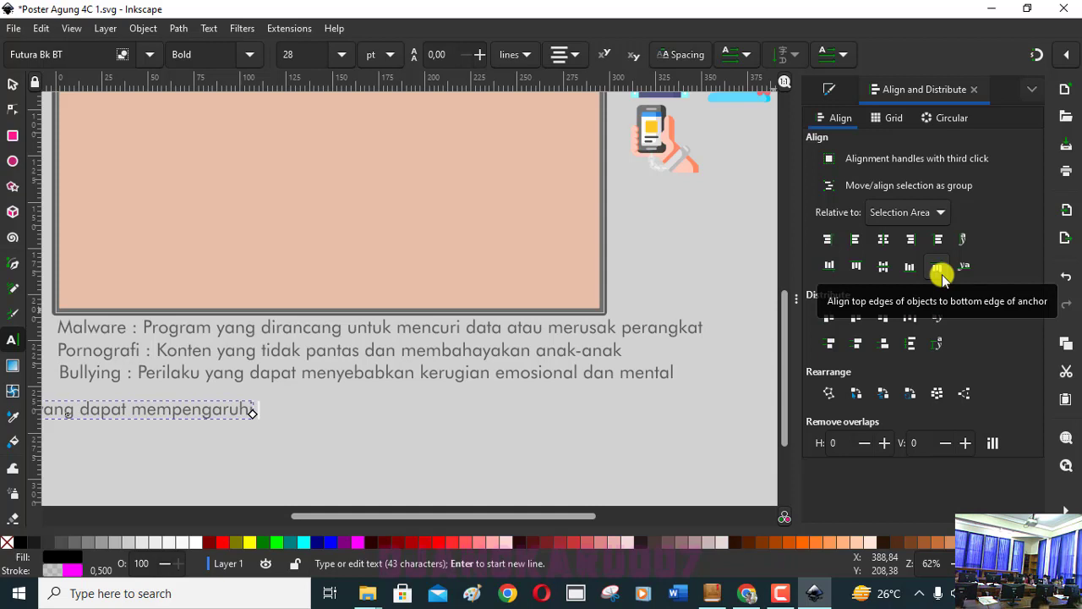
pyautogui.write('i per')
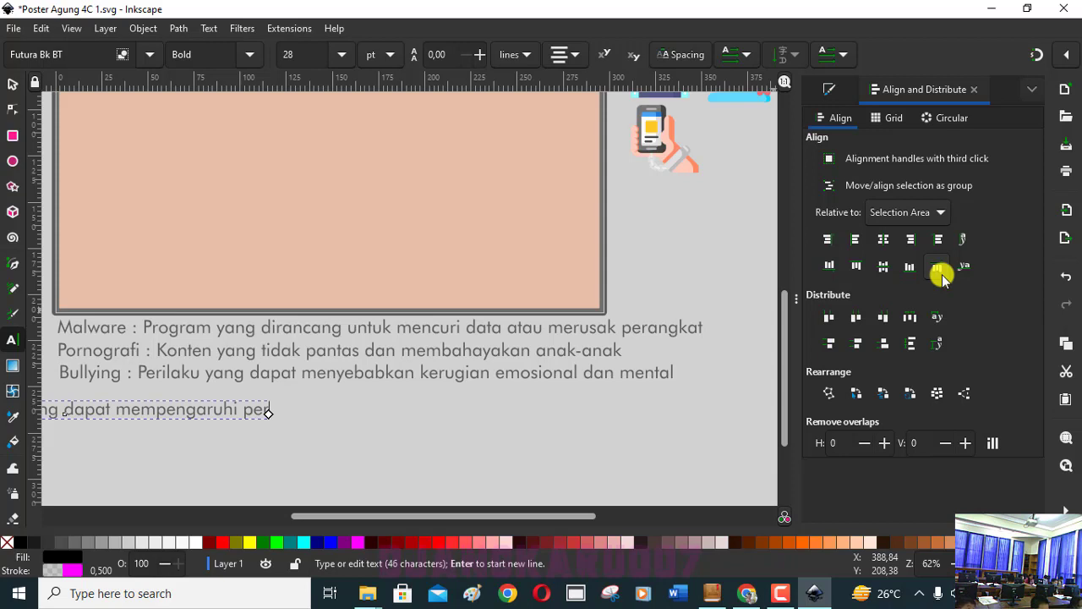
pyautogui.write('ilaku dan pe')
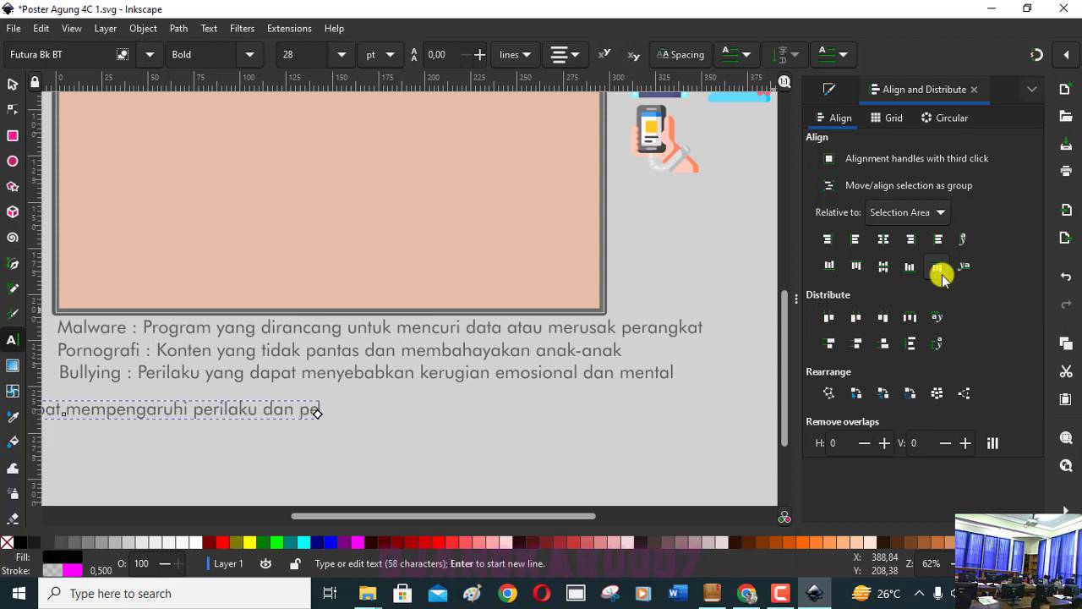
pyautogui.write('rkembangan a')
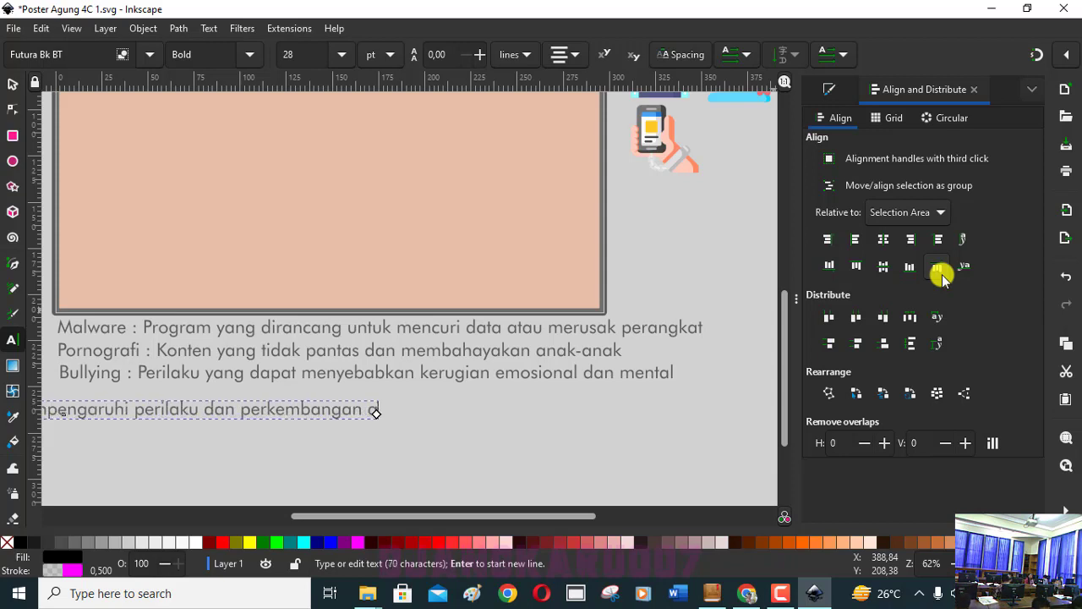
pyautogui.write('nak')
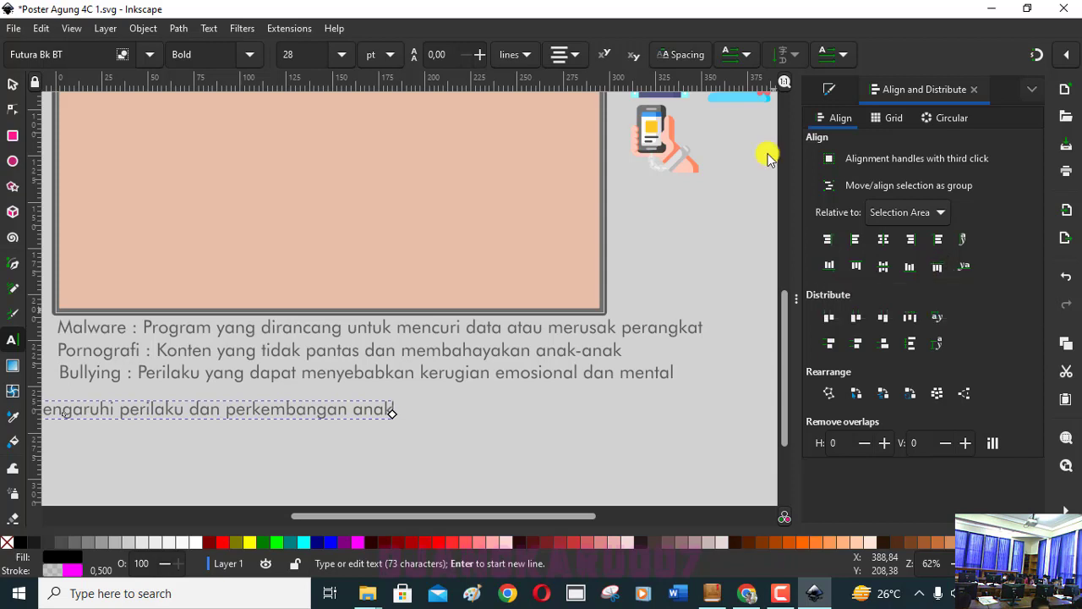
pyautogui.click(10, 84)
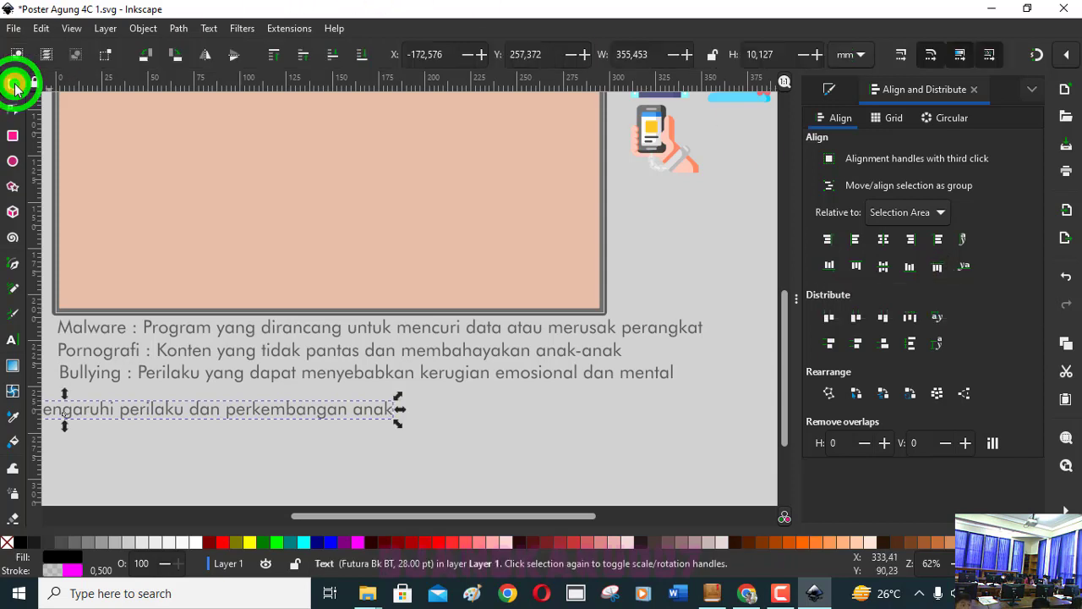
# Drag the Kekerasan line directly under the Bullying line, aligned with the other definitions.
pyautogui.moveTo(107, 418)
pyautogui.mouseDown()
pyautogui.moveTo(492, 409)
pyautogui.moveTo(446, 402)
pyautogui.mouseUp()
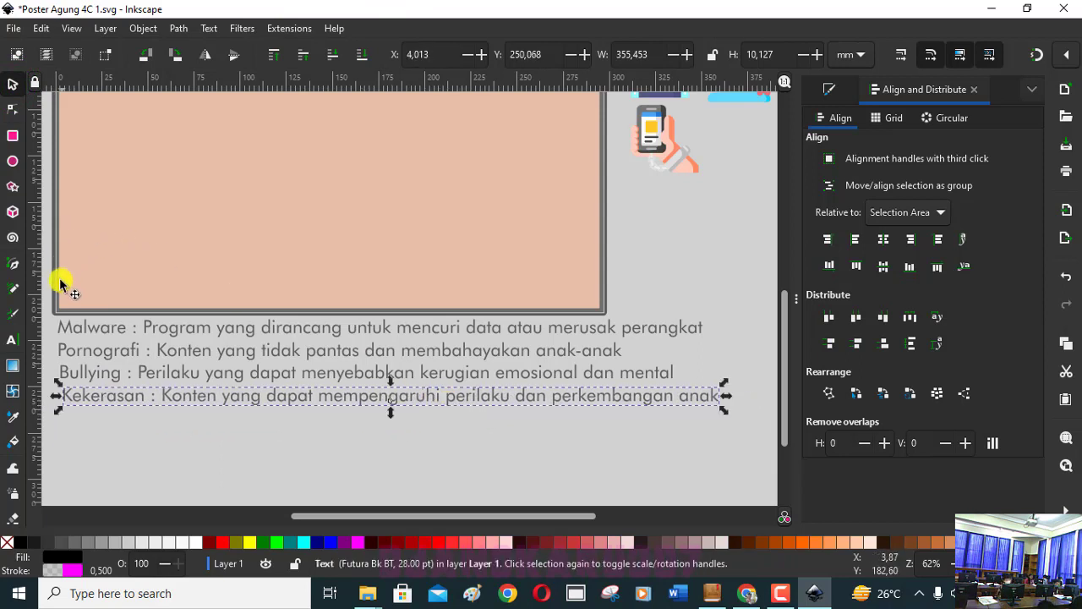
pyautogui.click(14, 341)
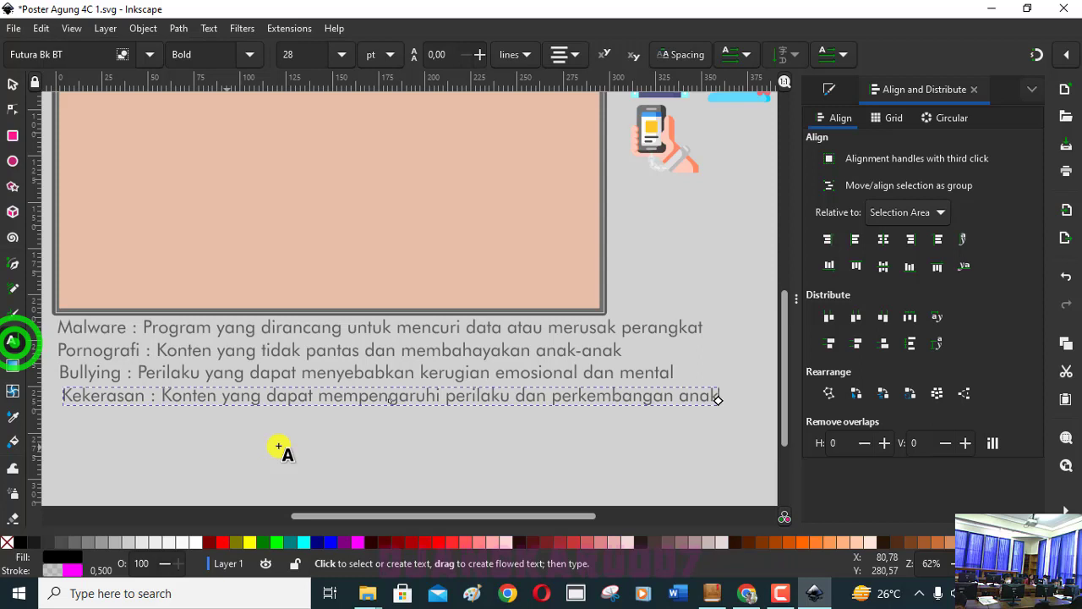
# Type 'Adiksi : Kecanduan terhadap penggunaan internet, game online atau media sosial' as a fifth line.
pyautogui.click(358, 443)
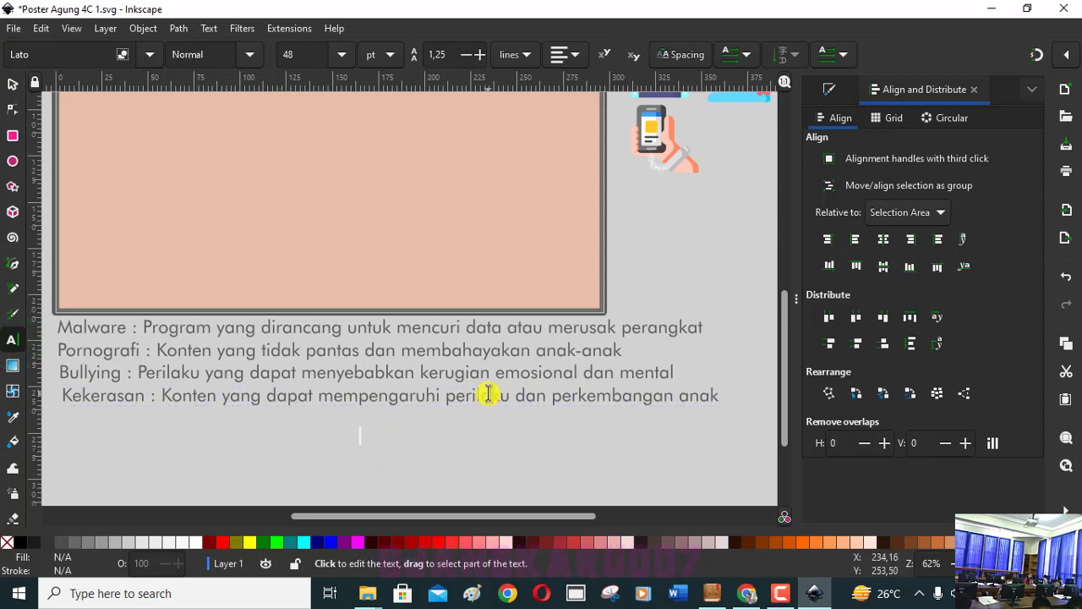
pyautogui.write('Adiksi ')
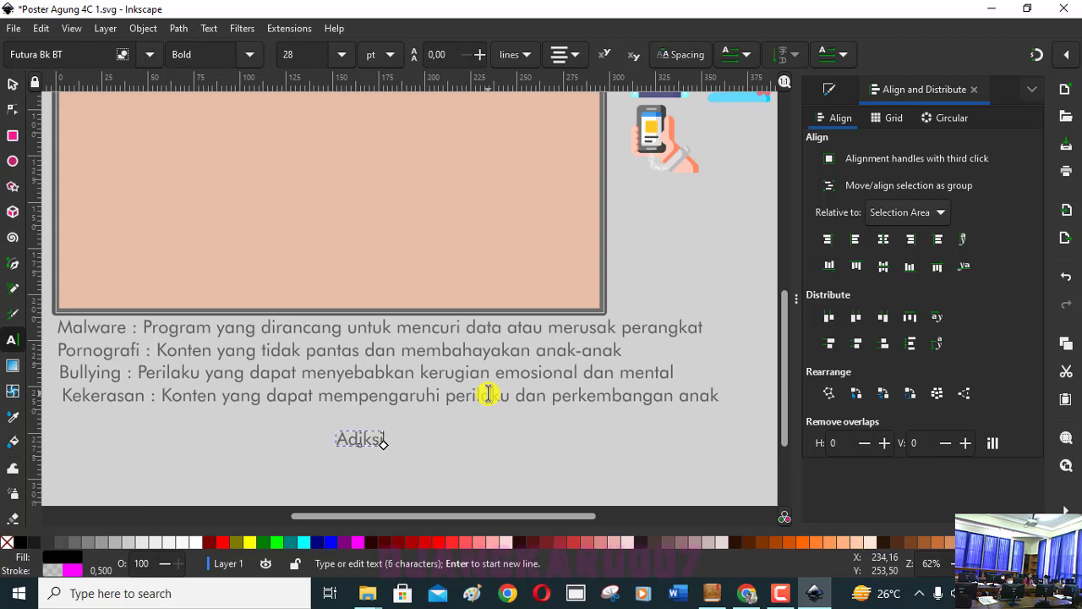
pyautogui.write(': ')
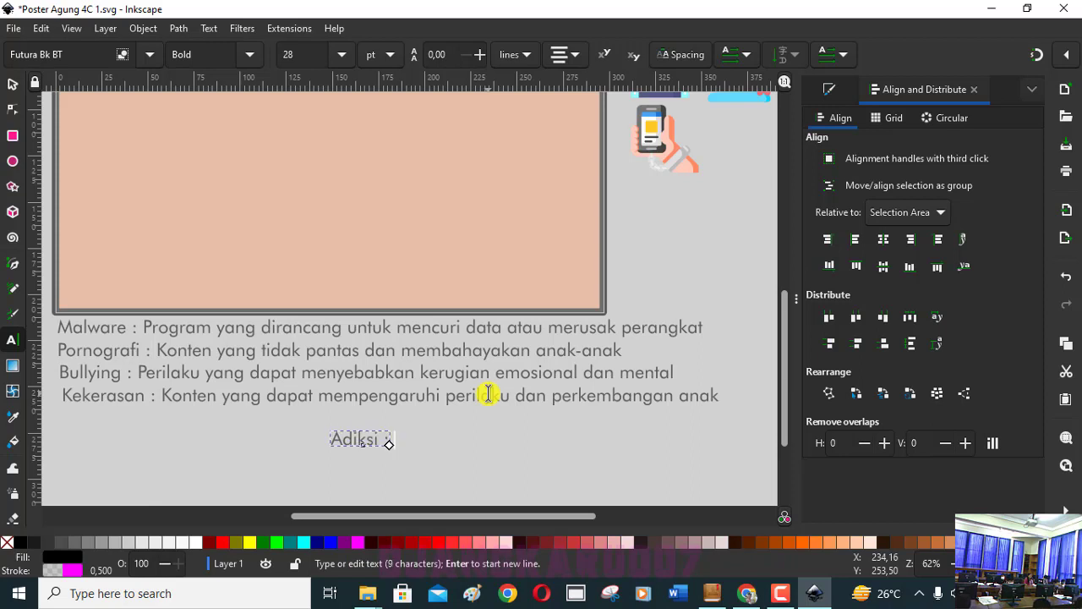
pyautogui.write('Keco')
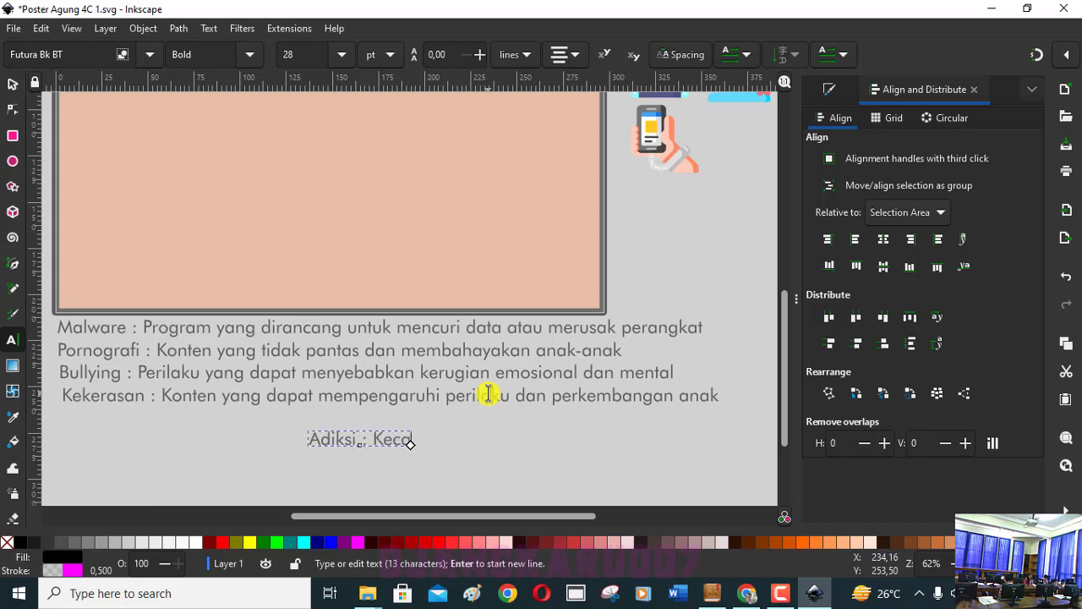
pyautogui.press('BackSpace')
pyautogui.write('anduan ')
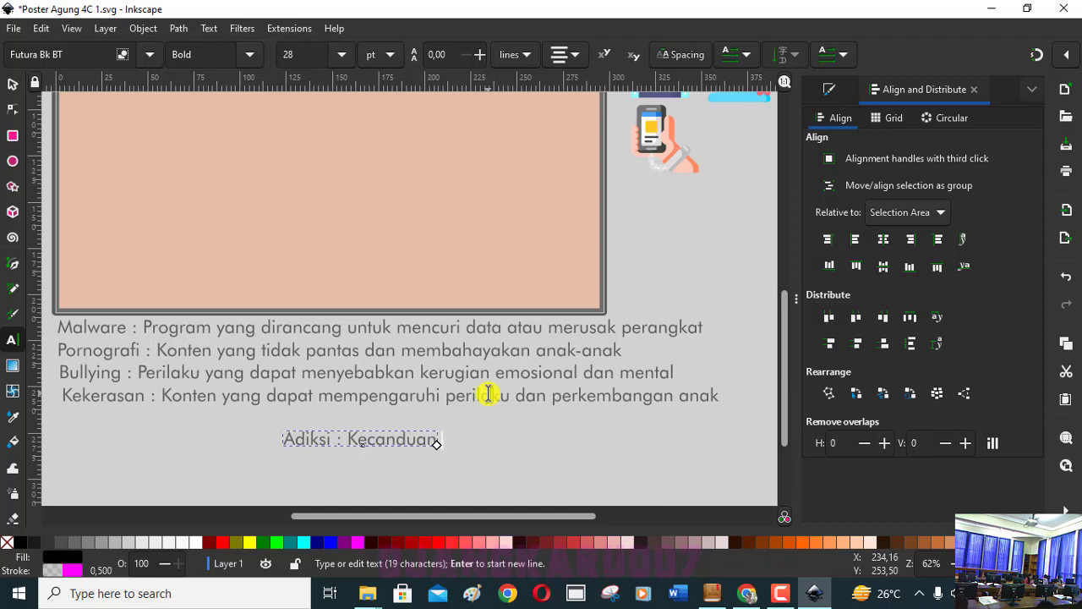
pyautogui.write(' terhadap')
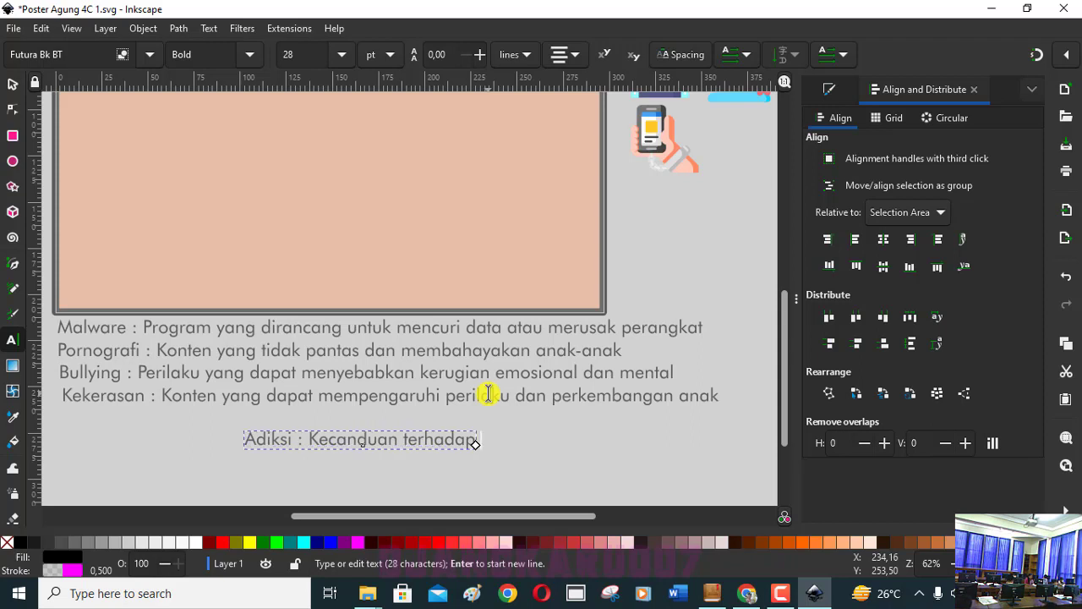
pyautogui.write(' penggu')
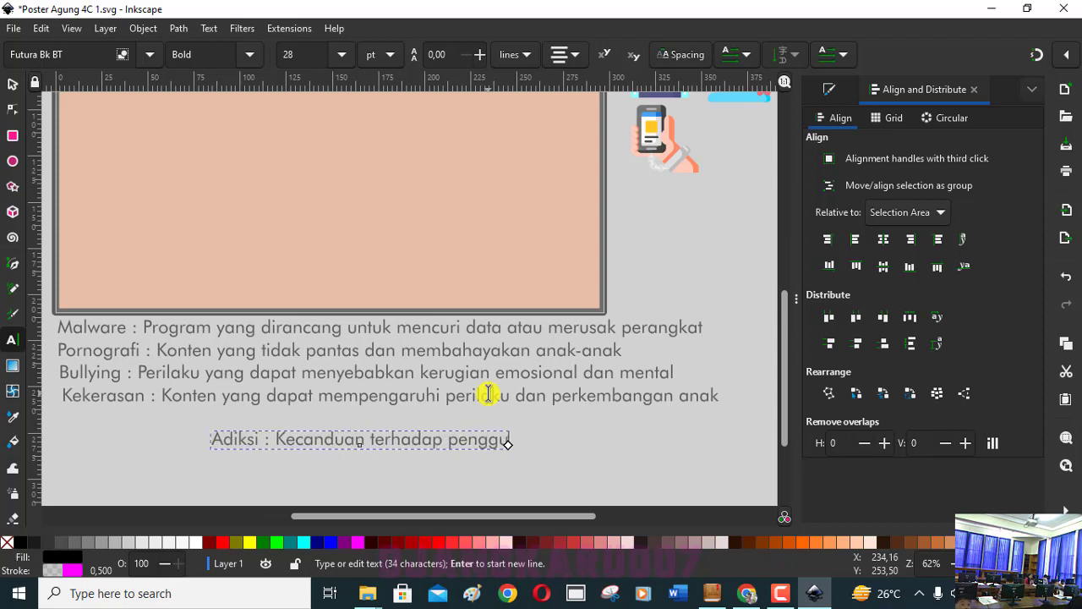
pyautogui.write('naan ')
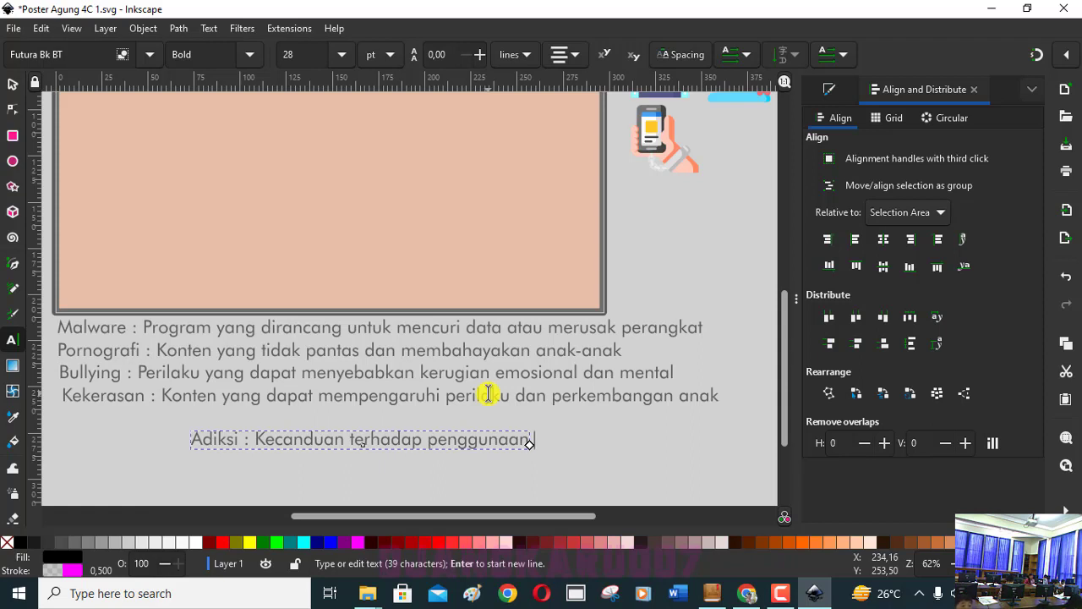
pyautogui.write('inter')
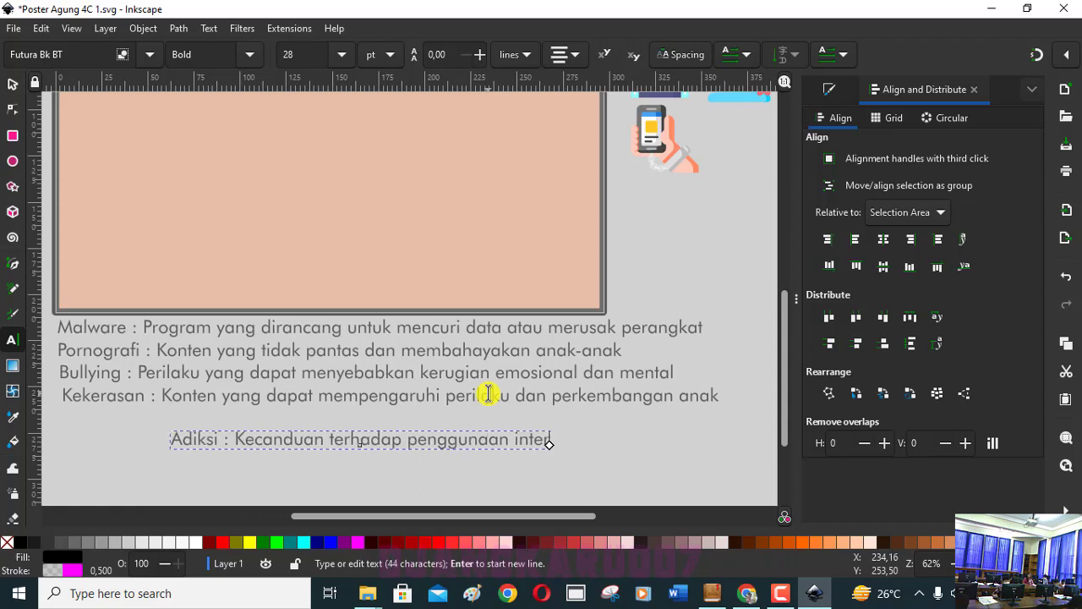
pyautogui.write('net ')
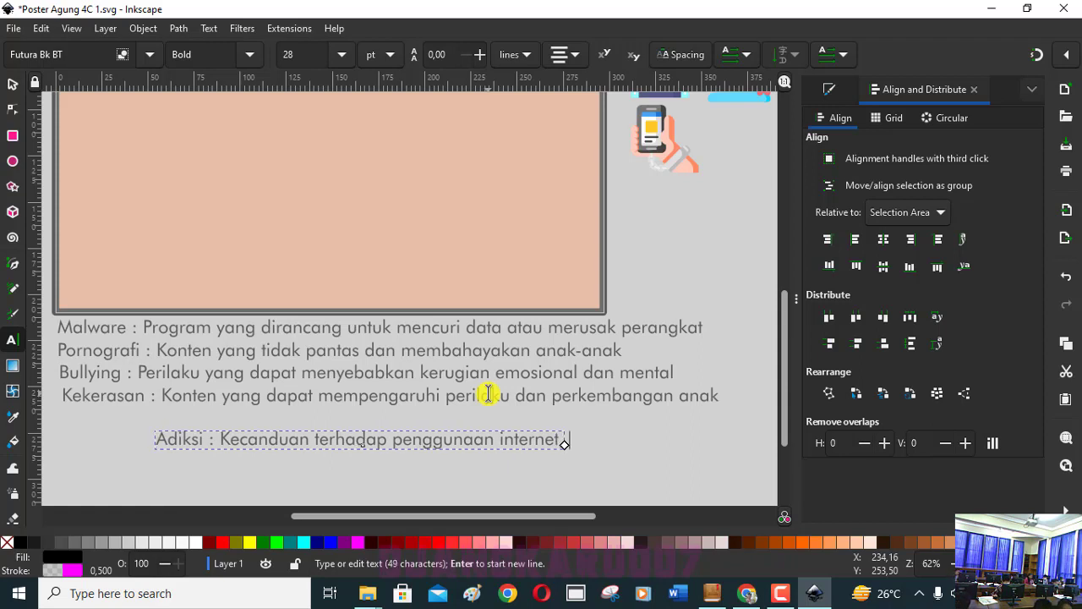
pyautogui.write(' dam')
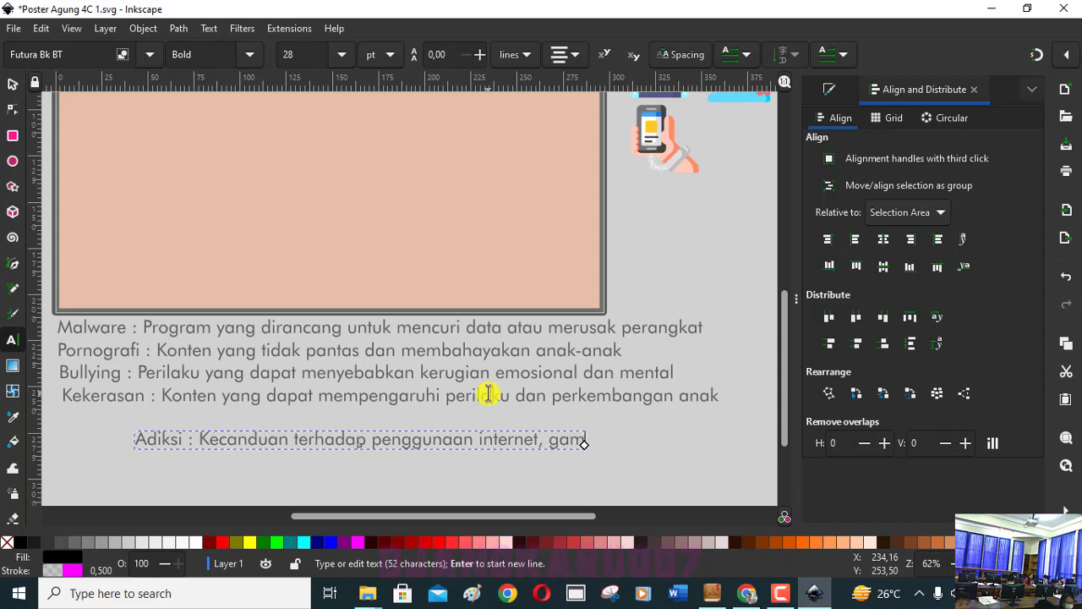
pyautogui.write('e')
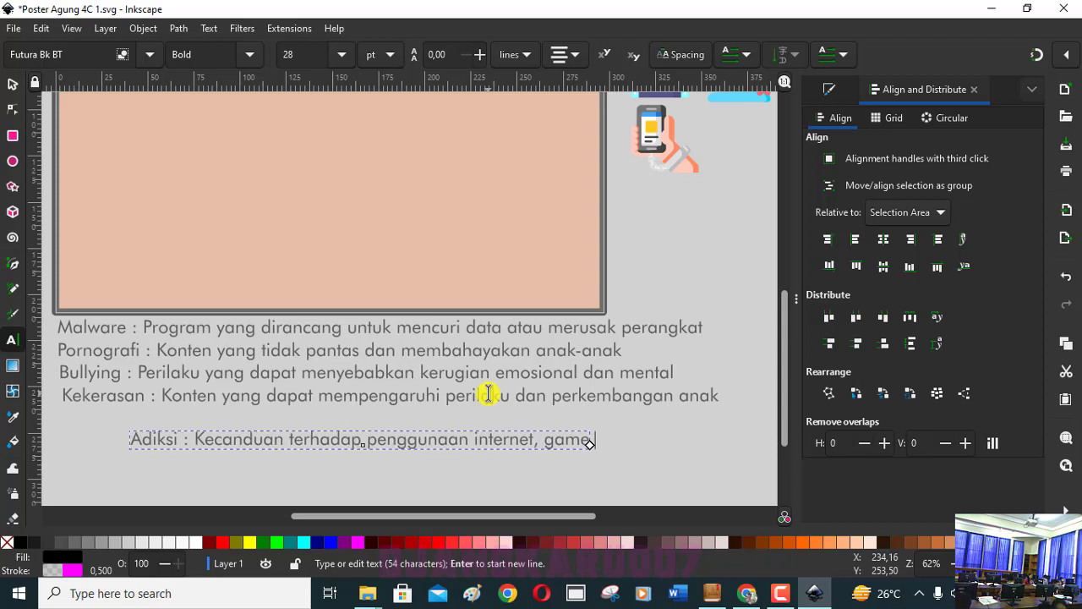
pyautogui.write(' oni')
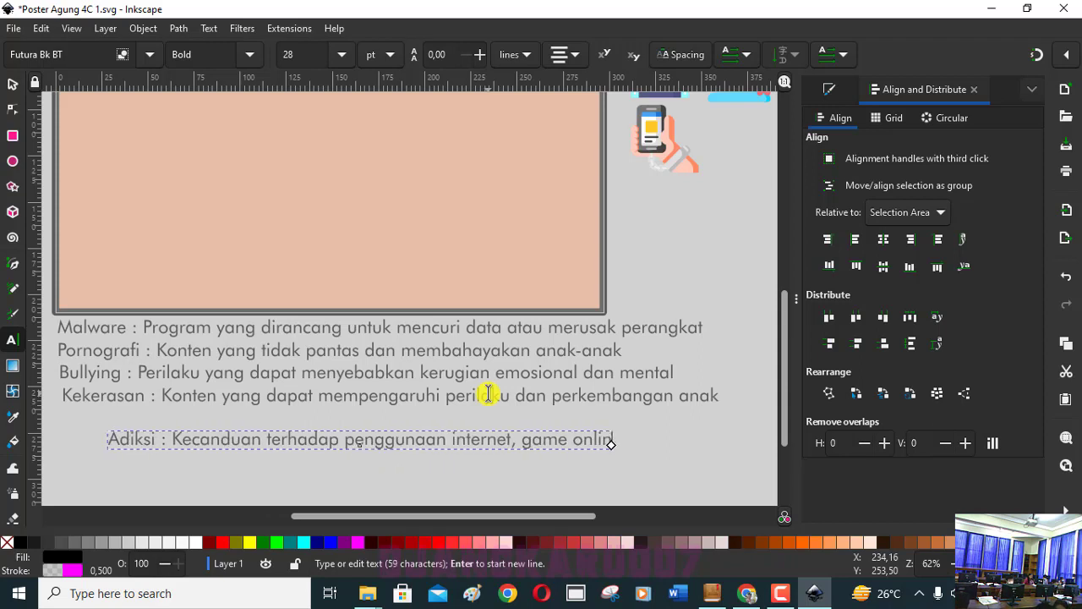
pyautogui.write('ne')
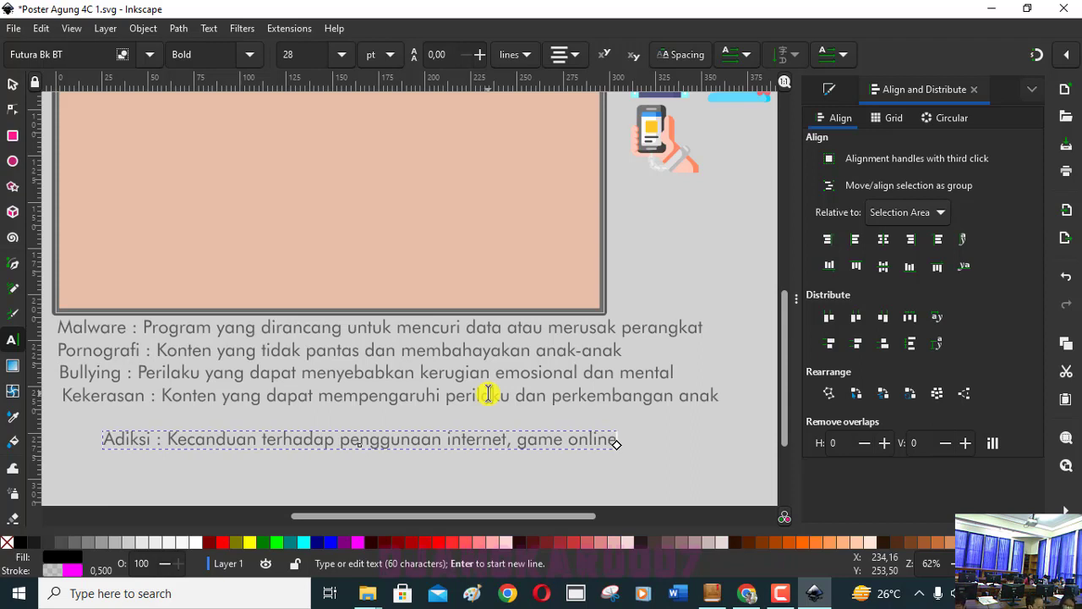
pyautogui.write(' a')
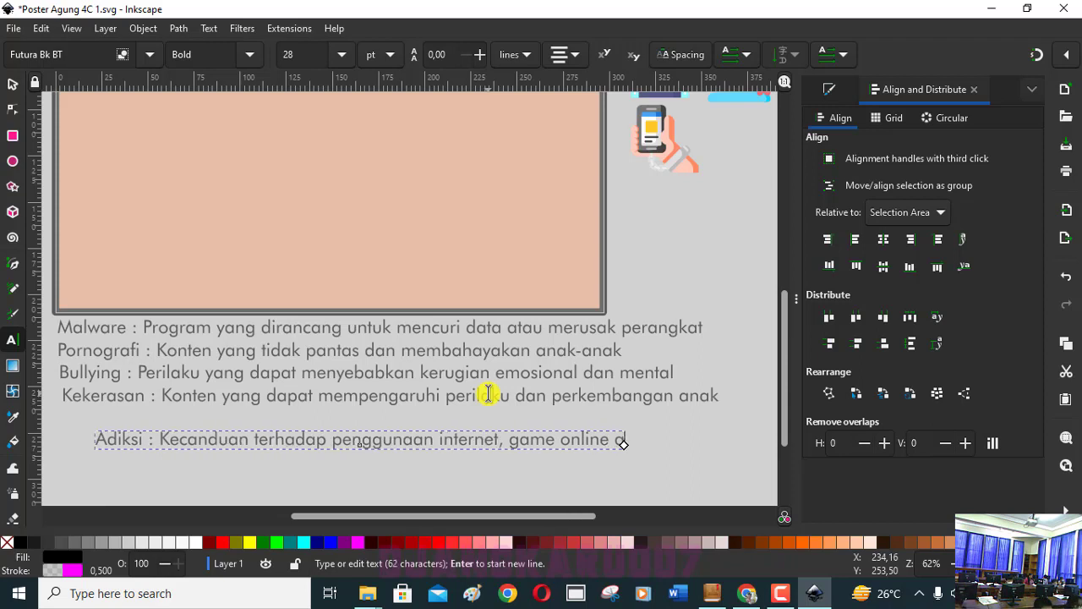
pyautogui.write('tau media')
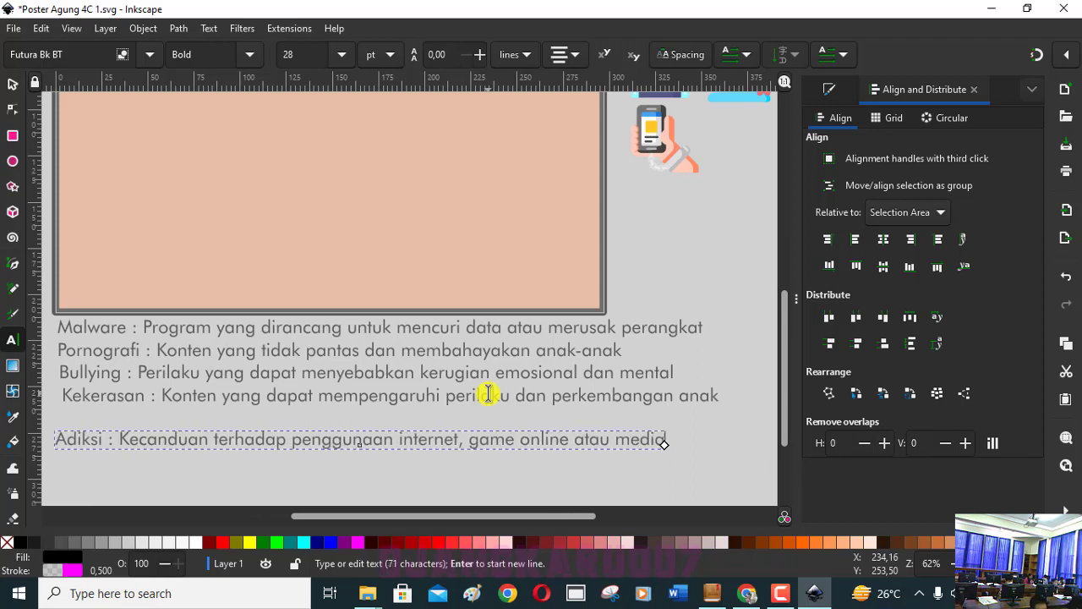
pyautogui.write(' sosia')
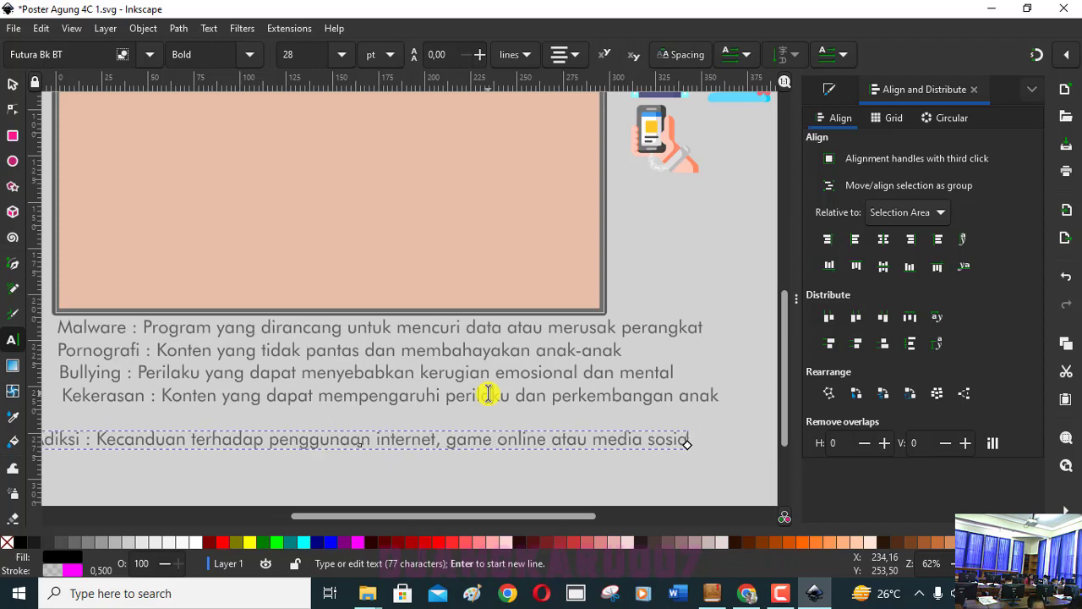
pyautogui.write('lo')
pyautogui.press('BackSpace')
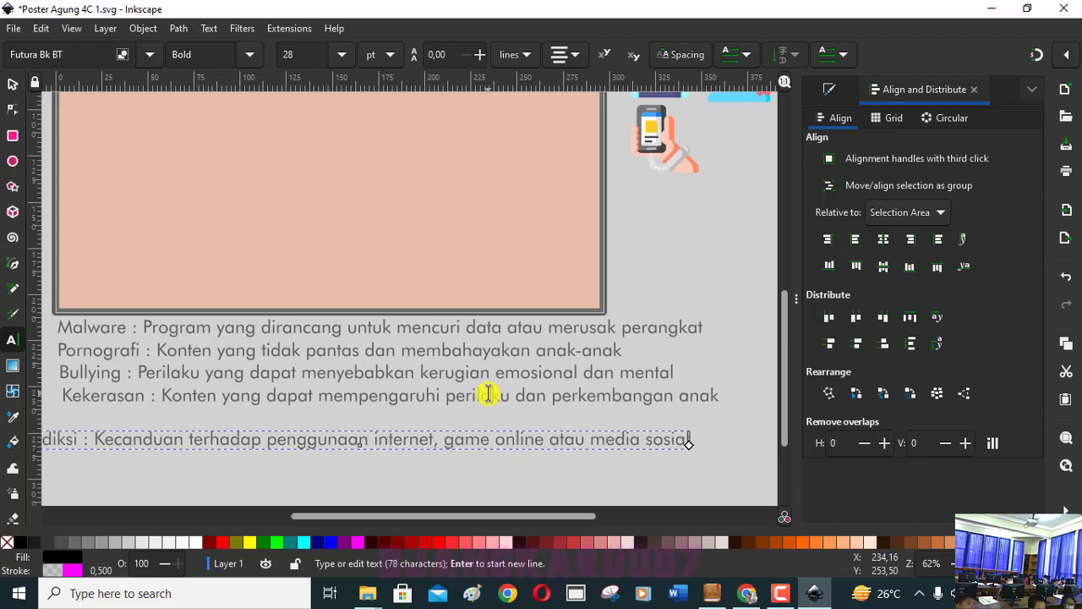
# Drag the Adiksi line up and left to sit directly beneath the Kekerasan line.
pyautogui.click(12, 82)
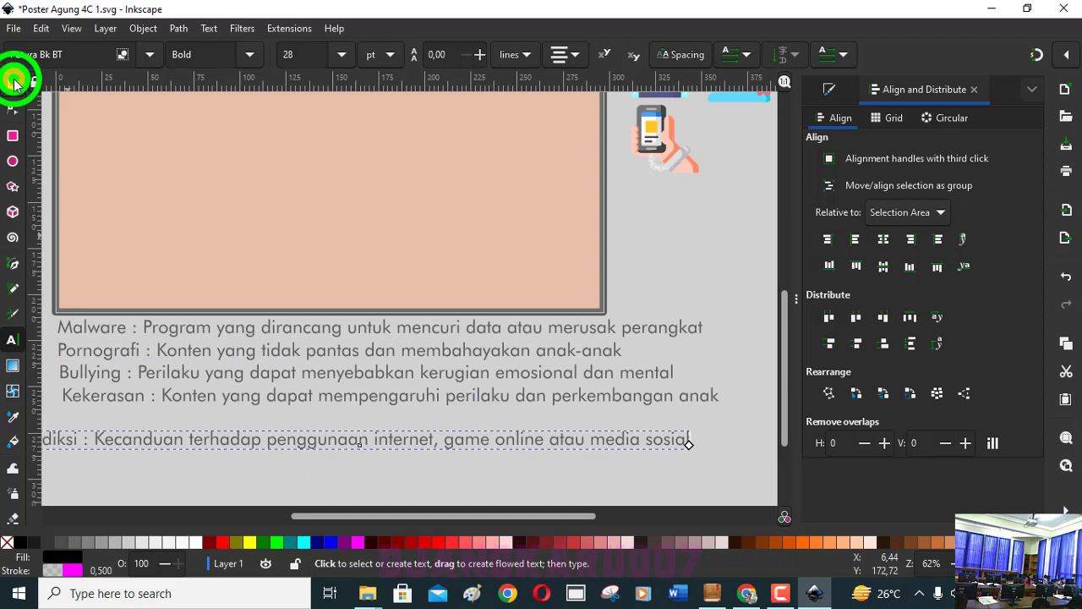
pyautogui.moveTo(118, 440); pyautogui.dragTo(164, 432)
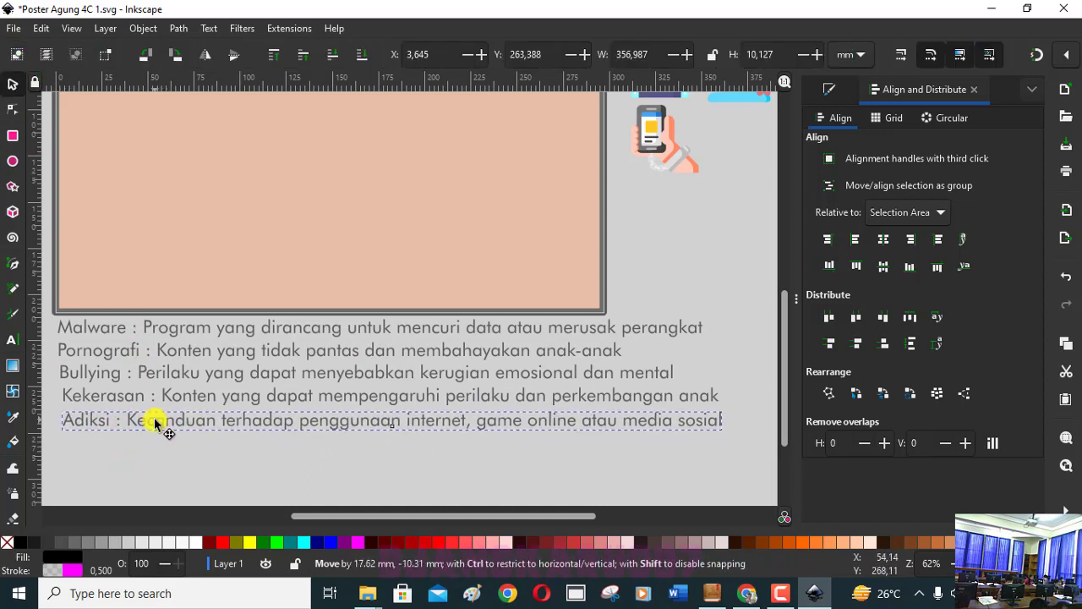
pyautogui.moveTo(165, 432); pyautogui.dragTo(157, 419)
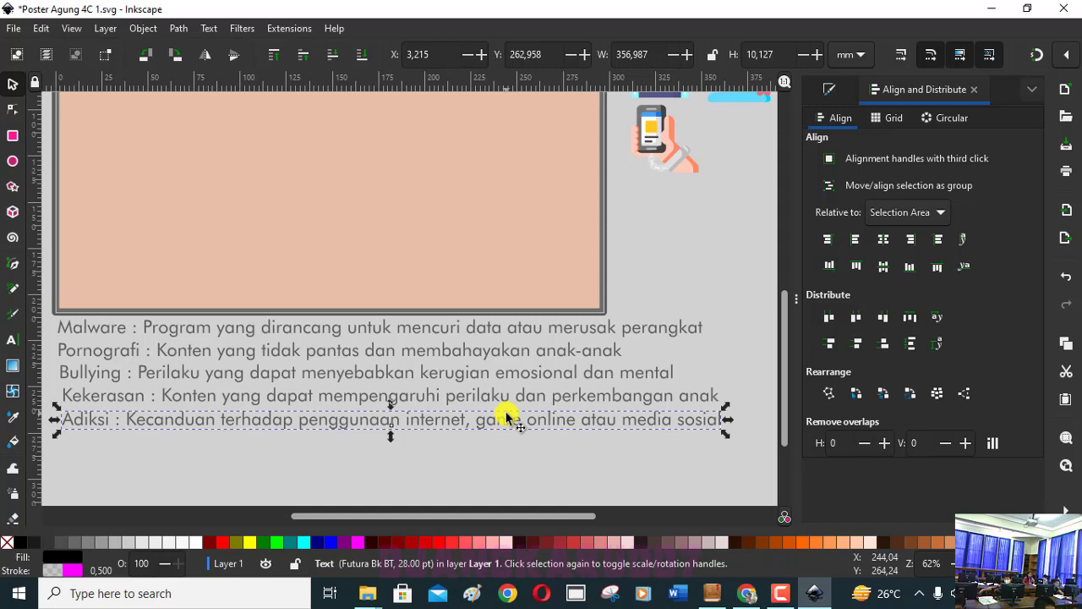
# Drag the phone profile icon from beside the page into the poster's top-left corner, under the title.
pyautogui.scroll(-1, 951, 563)
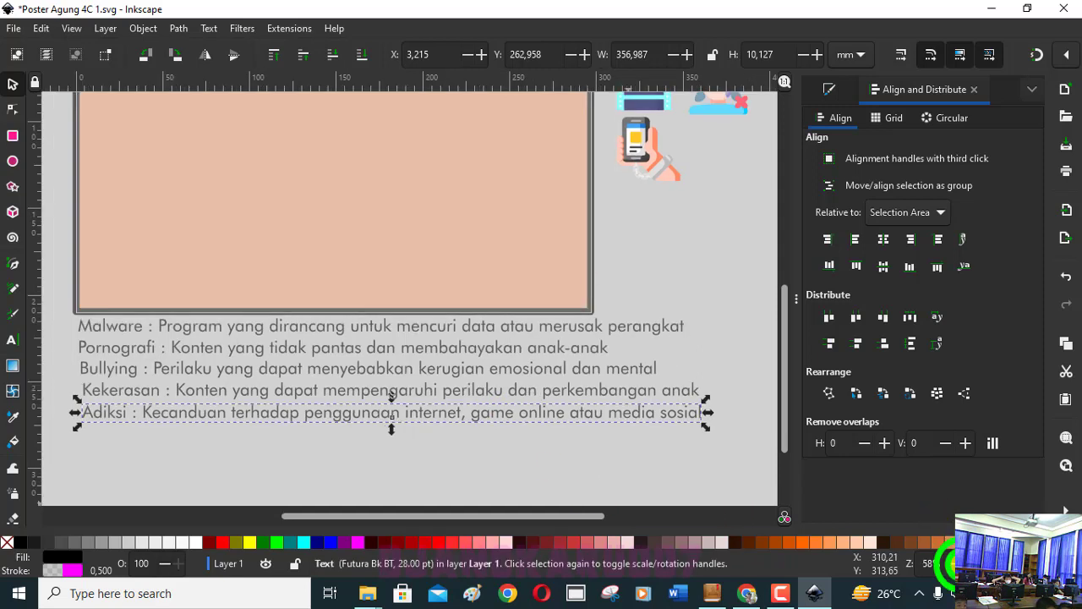
pyautogui.scroll(-2, 951, 563)
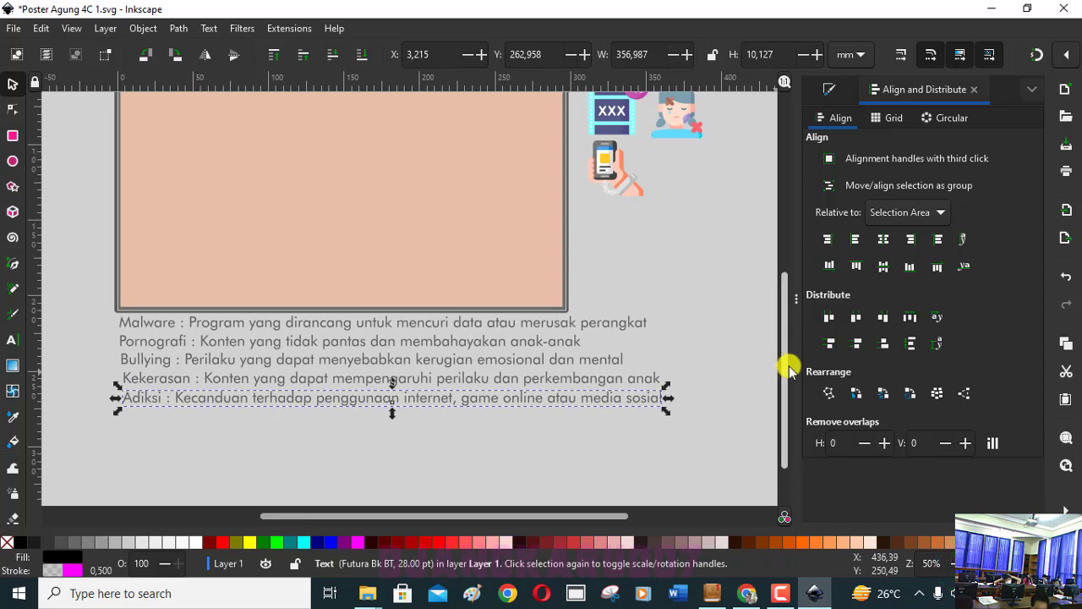
pyautogui.moveTo(784, 367); pyautogui.dragTo(786, 321)
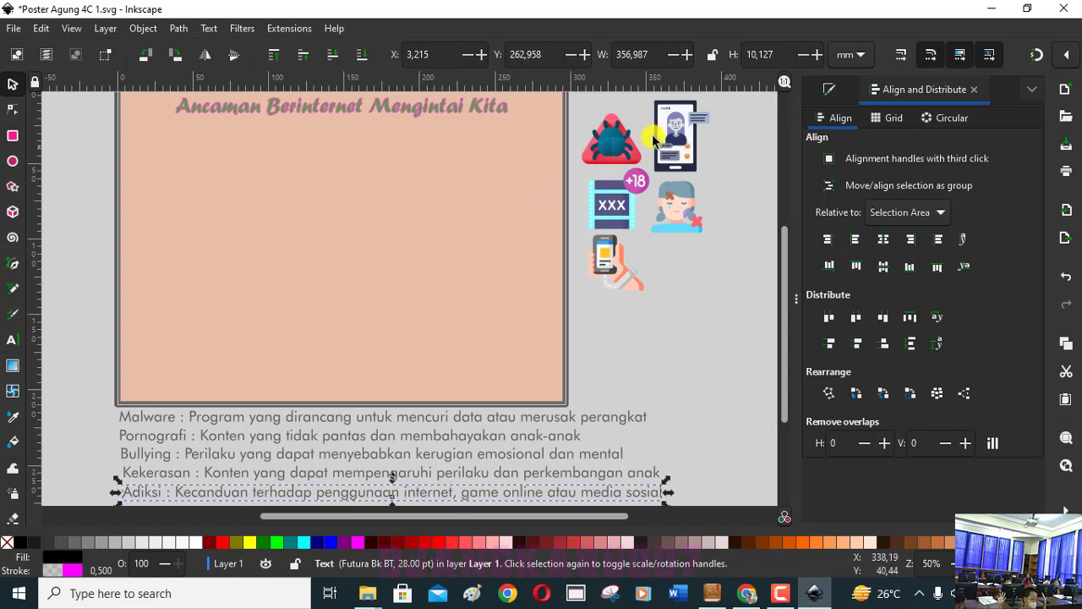
pyautogui.click(11, 88)
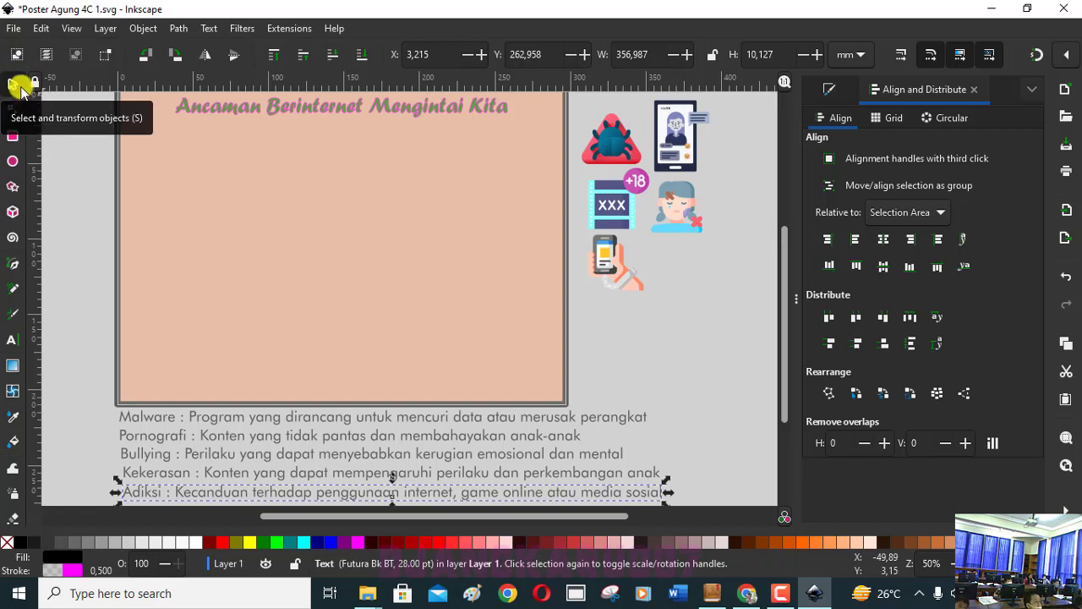
pyautogui.moveTo(677, 144)
pyautogui.mouseDown()
pyautogui.moveTo(577, 182)
pyautogui.moveTo(167, 176)
pyautogui.mouseUp()
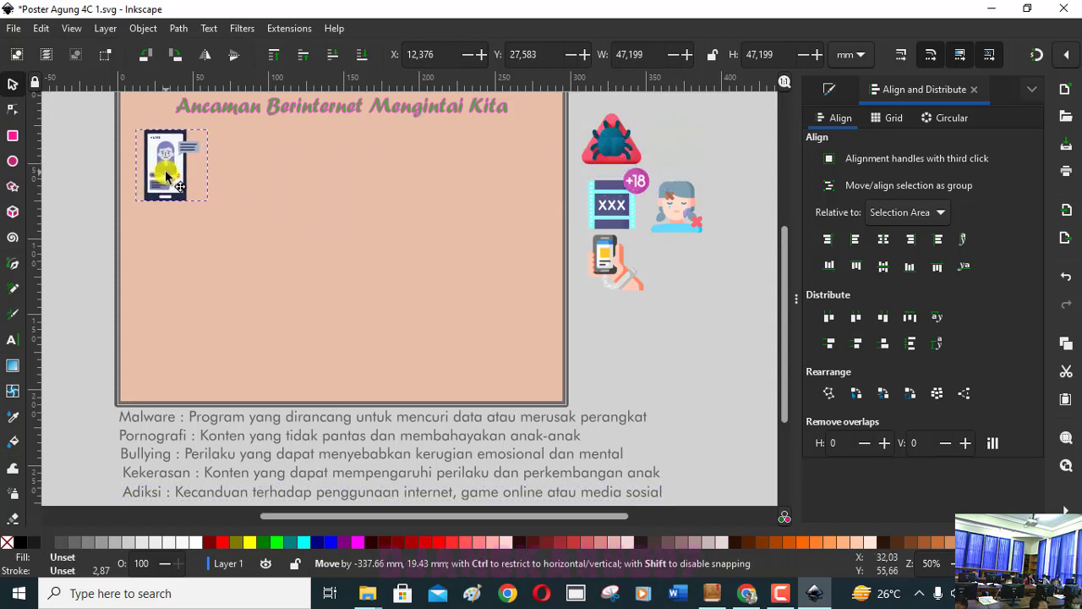
# Move the Bullying definition line up beside the phone icon, undoing a trial narrowing of it.
pyautogui.click(153, 455)
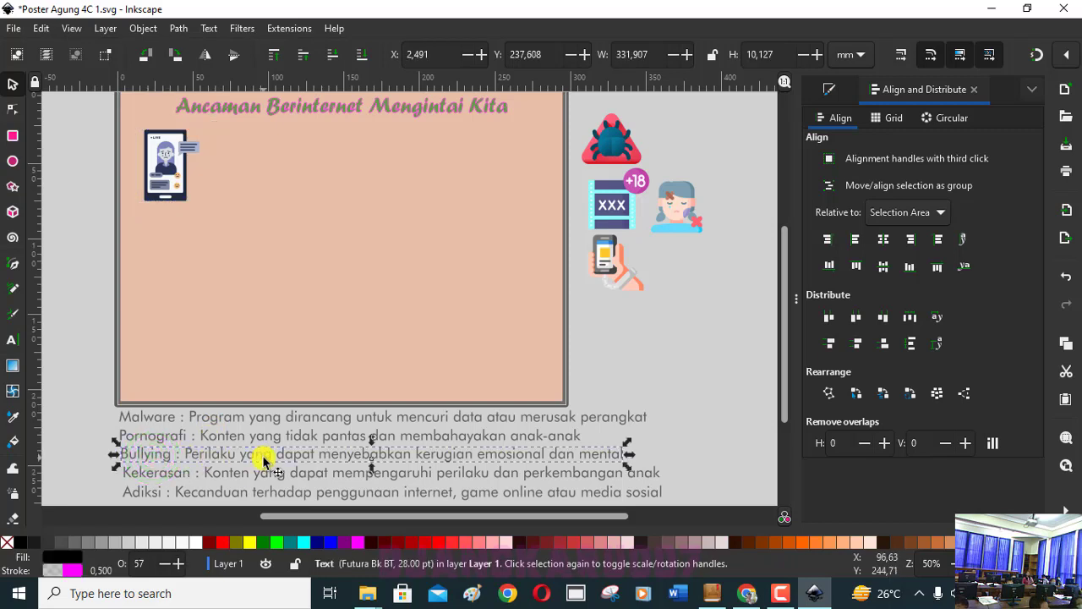
pyautogui.moveTo(264, 458); pyautogui.dragTo(337, 175)
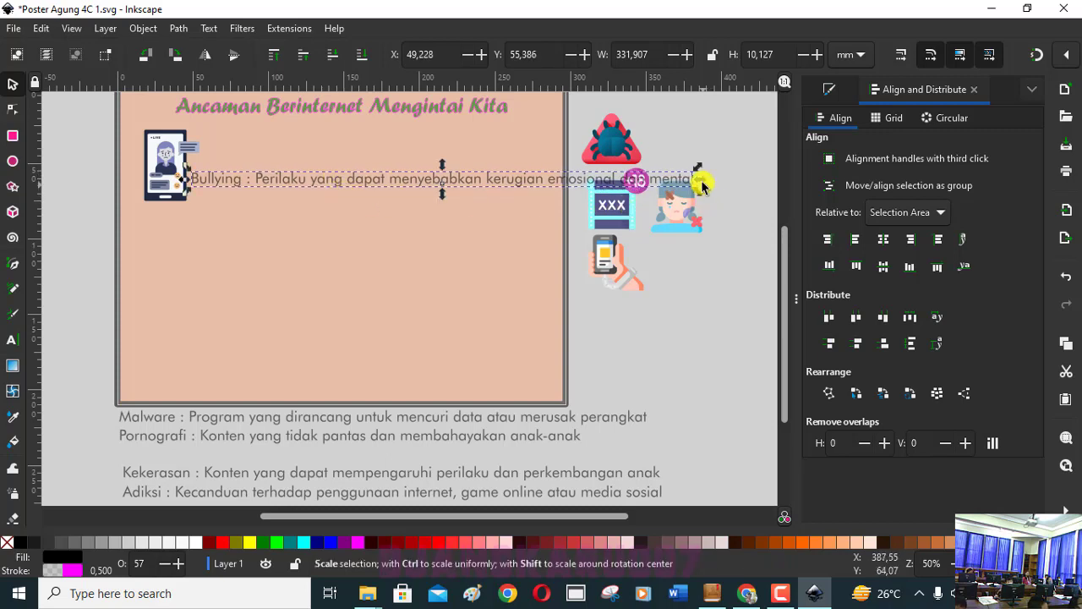
pyautogui.moveTo(698, 179)
pyautogui.mouseDown()
pyautogui.moveTo(306, 201)
pyautogui.moveTo(512, 211)
pyautogui.mouseUp()
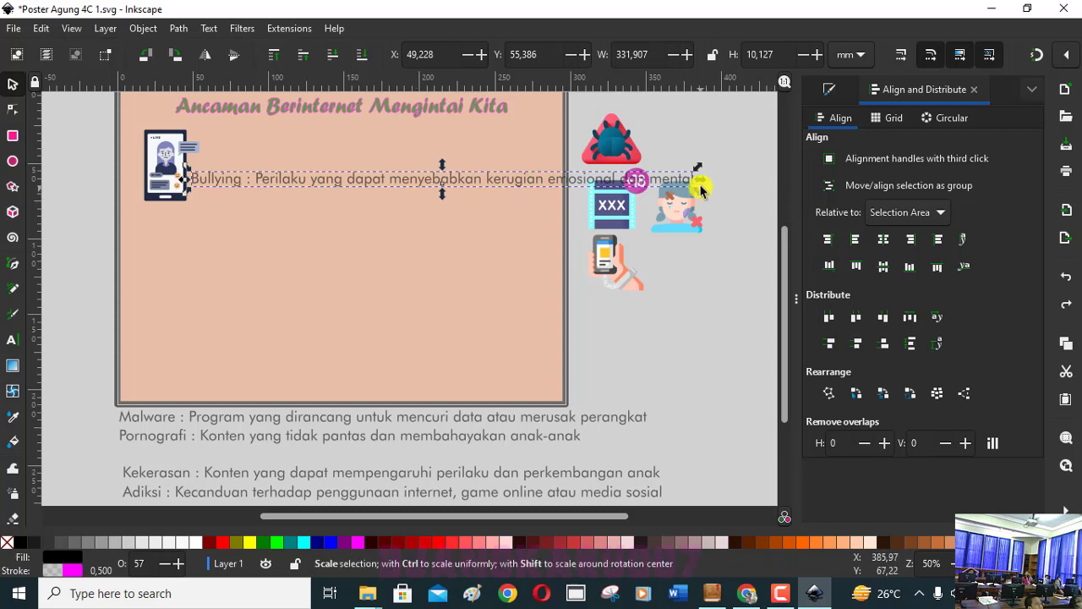
pyautogui.moveTo(701, 180); pyautogui.dragTo(643, 193)
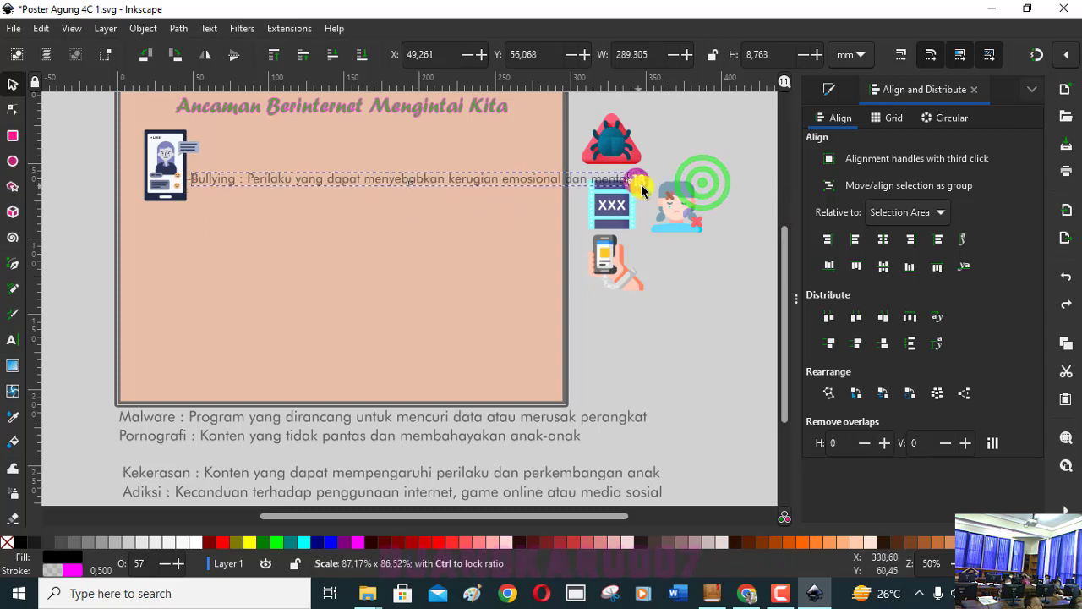
pyautogui.hotkey('ctrl', 'z')
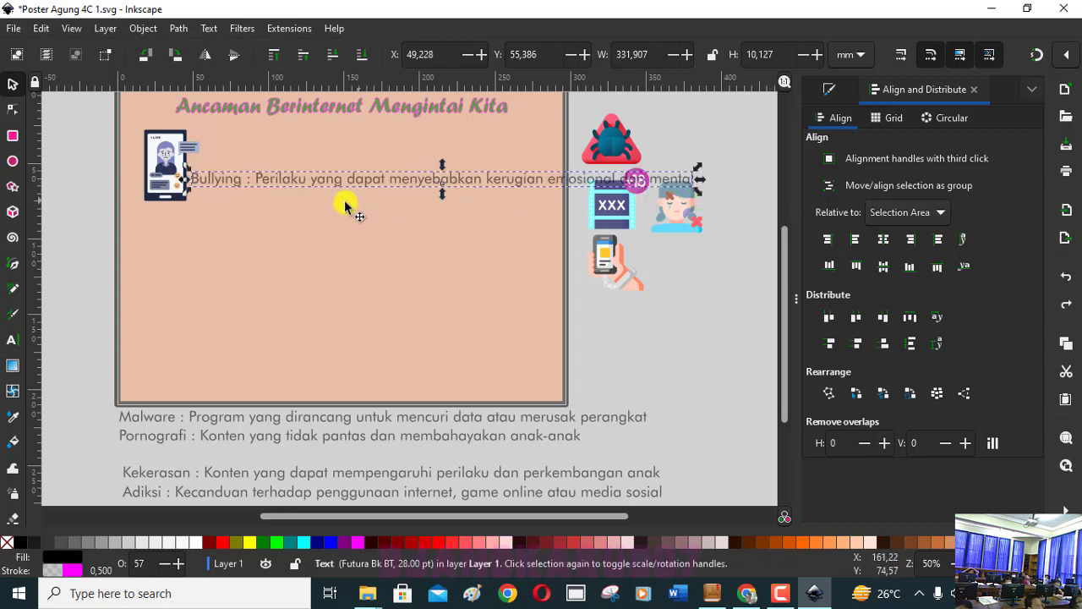
pyautogui.click(11, 340)
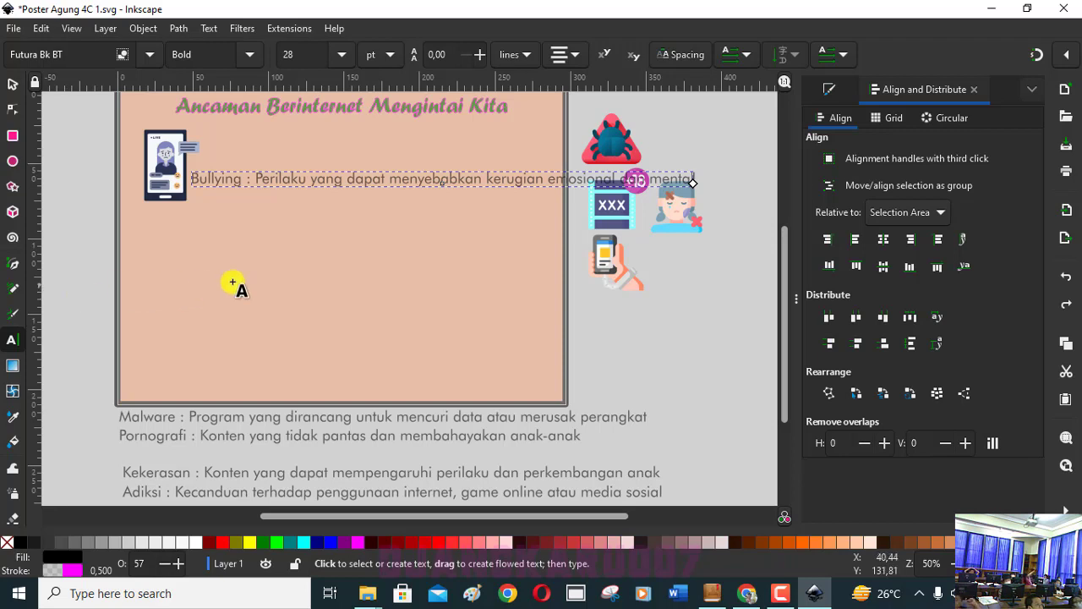
# Break the Bullying definition into two lines before 'kerugian' and move it beside the phone icon.
pyautogui.click(487, 181)
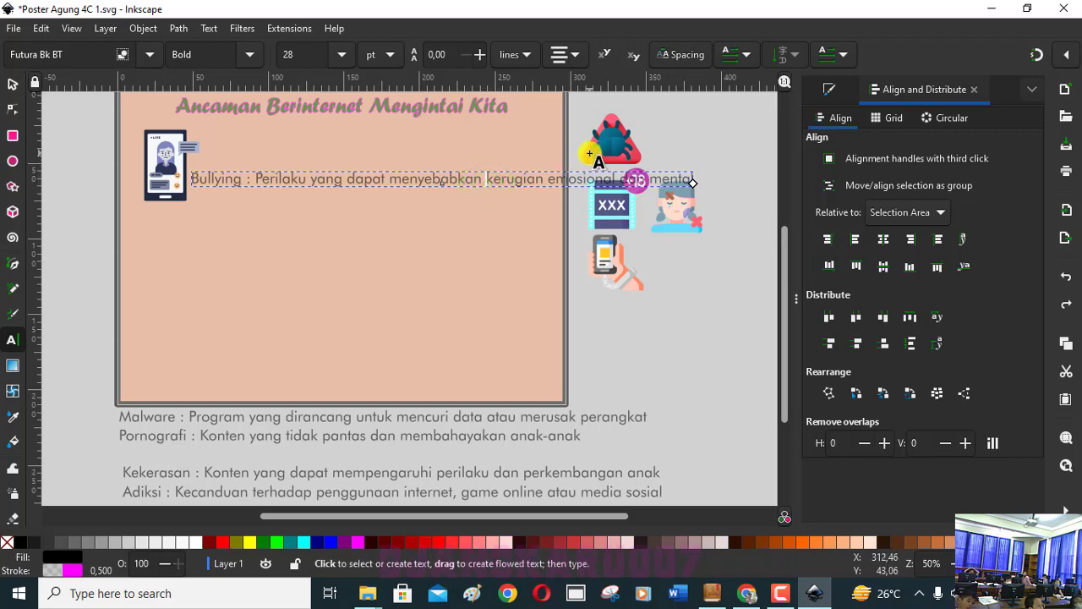
pyautogui.press('Return')
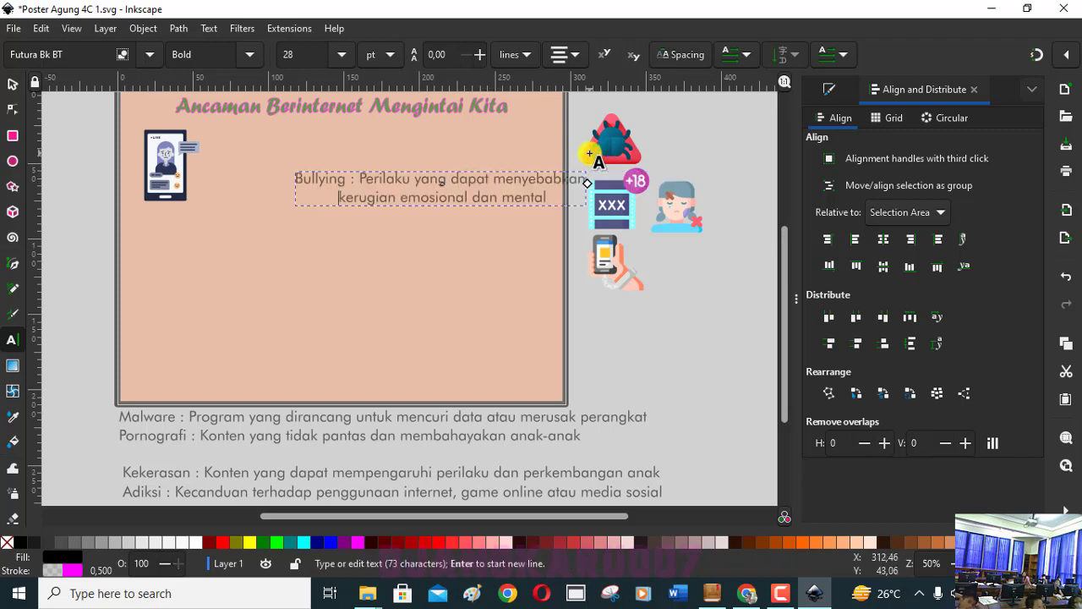
pyautogui.click(11, 84)
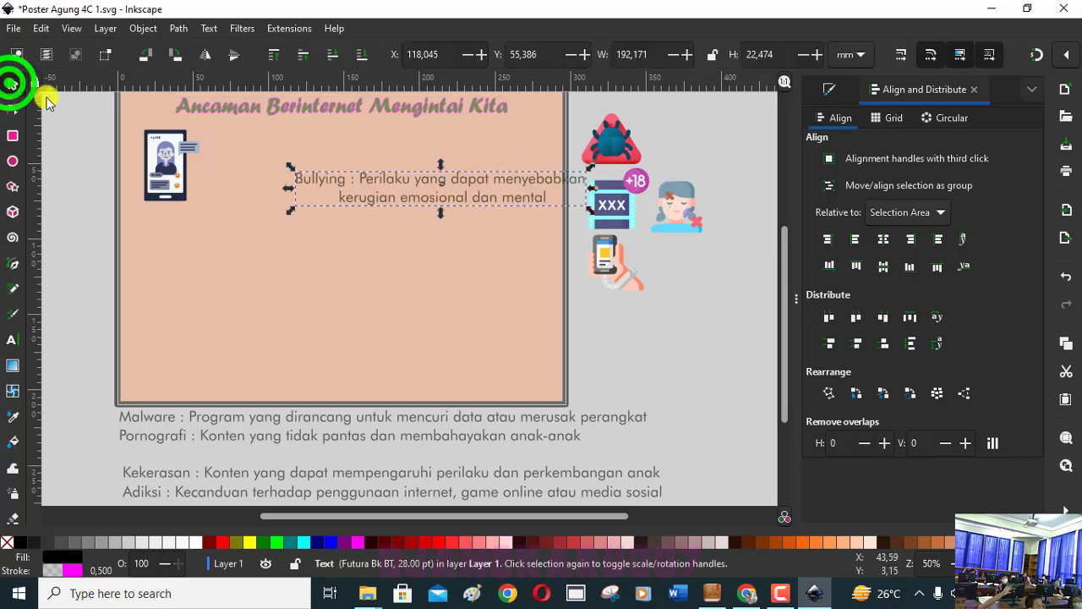
pyautogui.moveTo(377, 176)
pyautogui.mouseDown()
pyautogui.moveTo(336, 172)
pyautogui.moveTo(272, 140)
pyautogui.mouseUp()
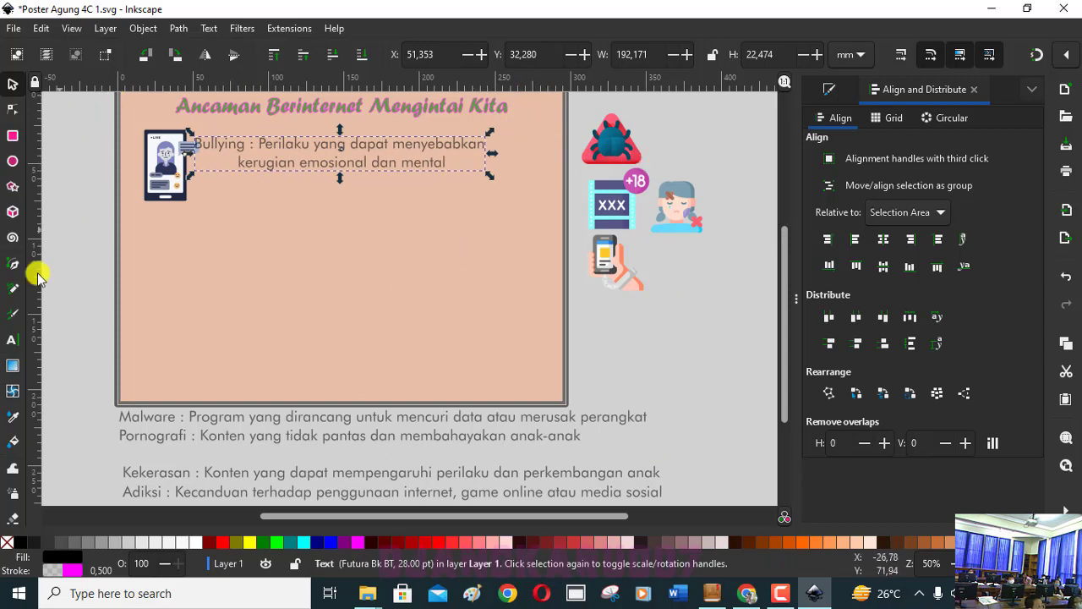
# Set the Bullying definition to 20 pt and realign it next to the phone icon.
pyautogui.click(14, 343)
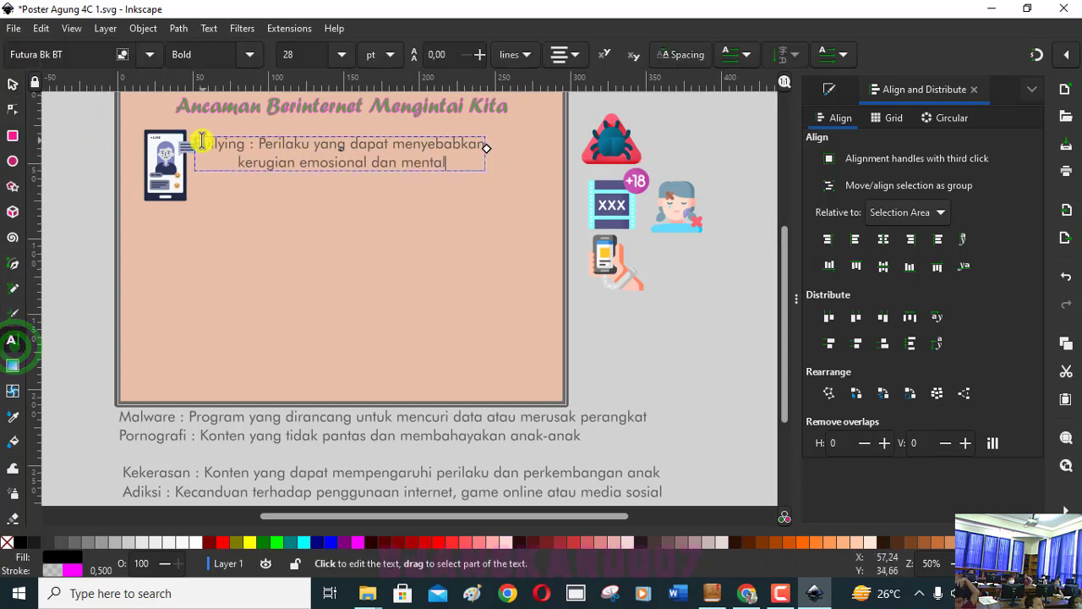
pyautogui.click(196, 141)
pyautogui.hotkey('ctrl', 'a')
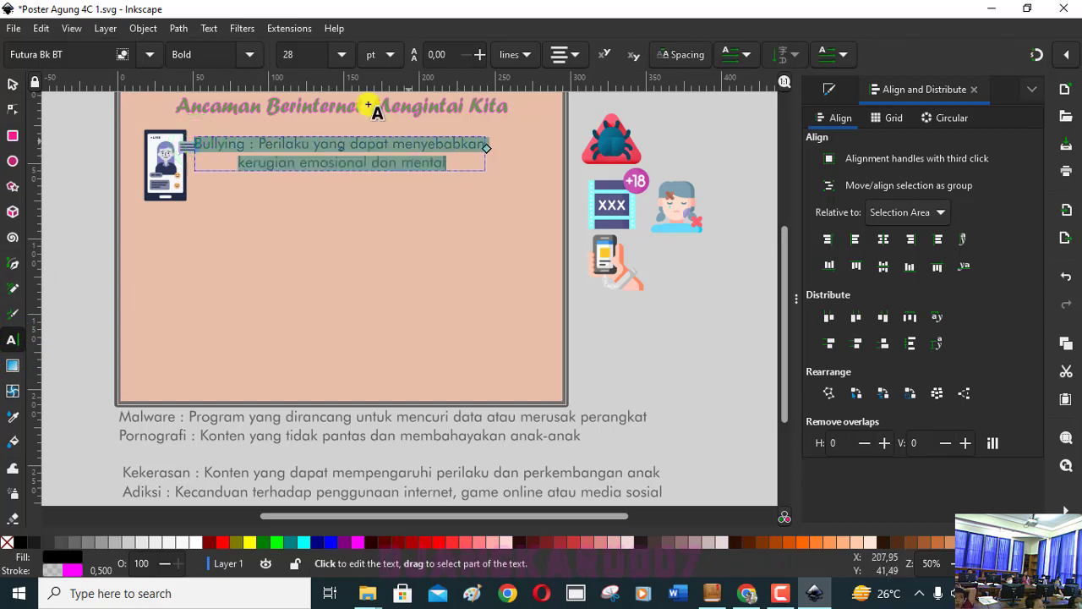
pyautogui.click(336, 56)
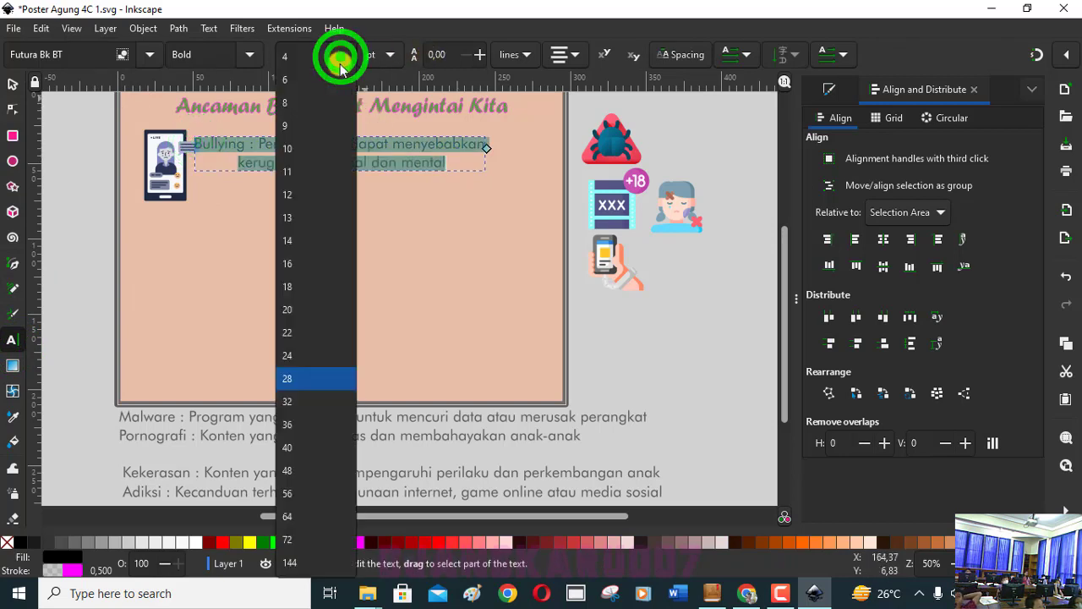
pyautogui.click(295, 311)
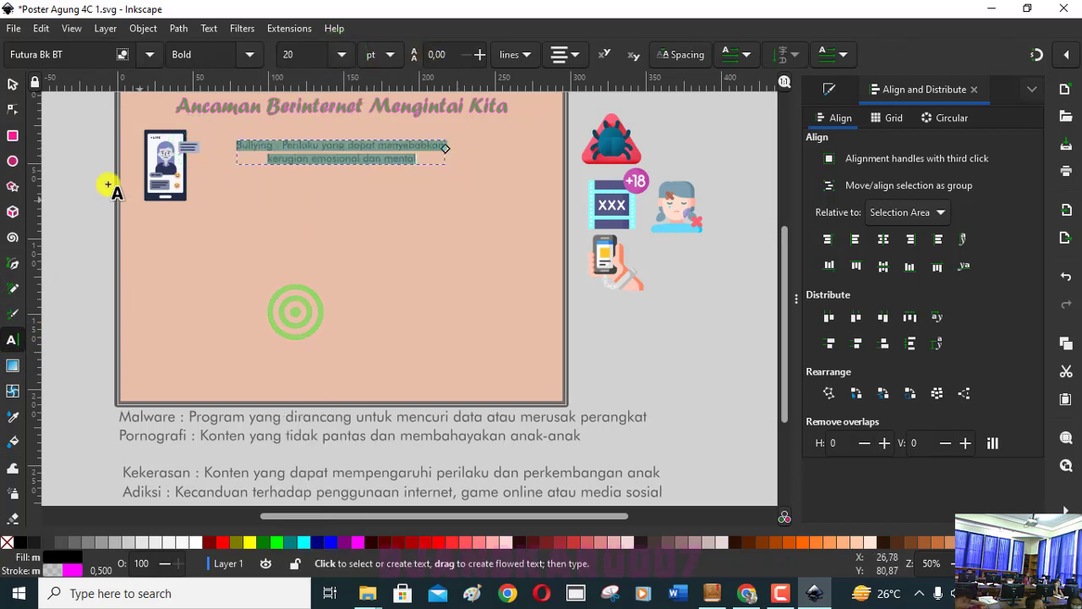
pyautogui.click(17, 86)
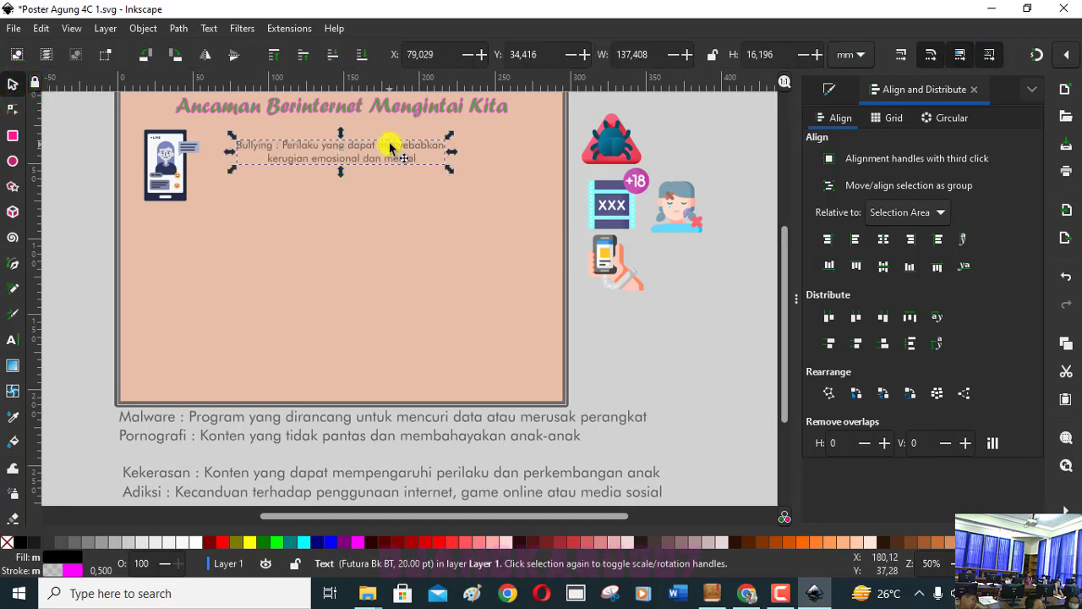
pyautogui.moveTo(383, 147)
pyautogui.mouseDown()
pyautogui.moveTo(349, 154)
pyautogui.moveTo(269, 210)
pyautogui.moveTo(333, 147)
pyautogui.moveTo(331, 176)
pyautogui.mouseUp()
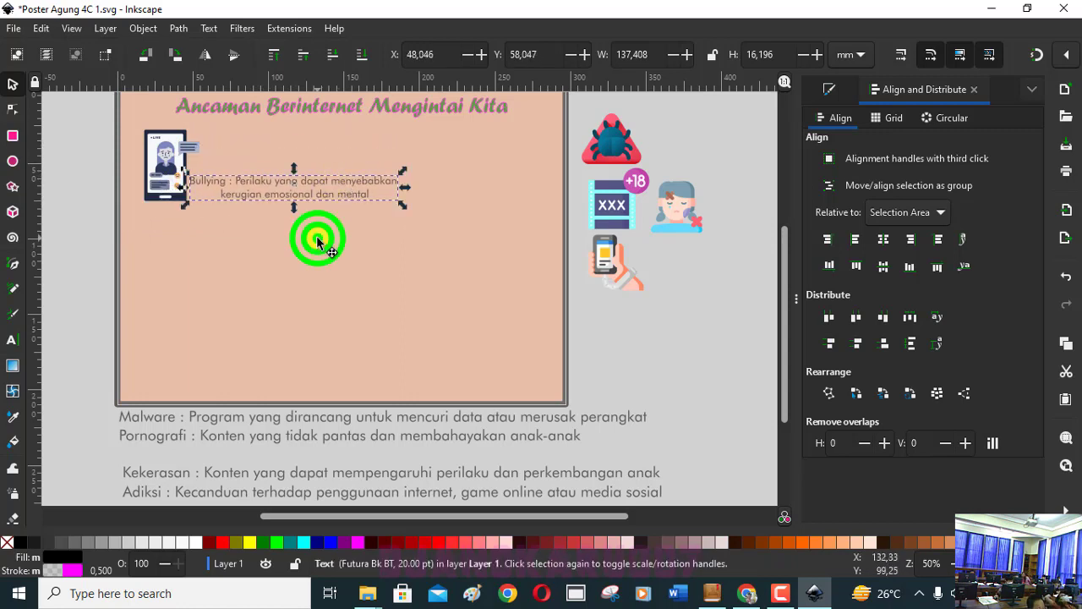
# Move the red bug icon onto the poster and set the Malware definition to 20 pt.
pyautogui.click(316, 236)
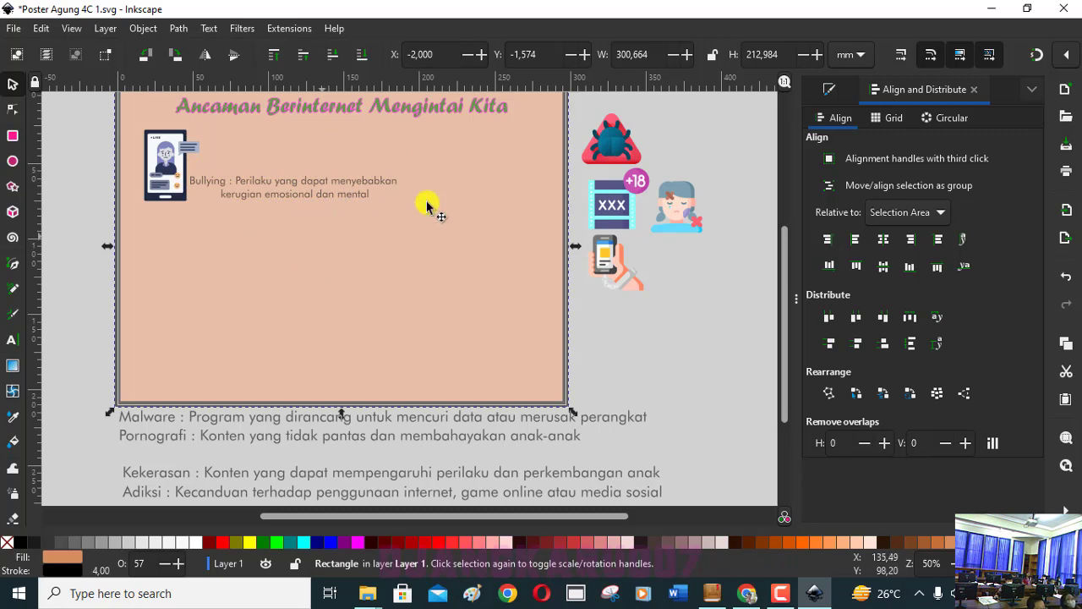
pyautogui.moveTo(599, 157)
pyautogui.mouseDown()
pyautogui.moveTo(497, 186)
pyautogui.moveTo(513, 229)
pyautogui.mouseUp()
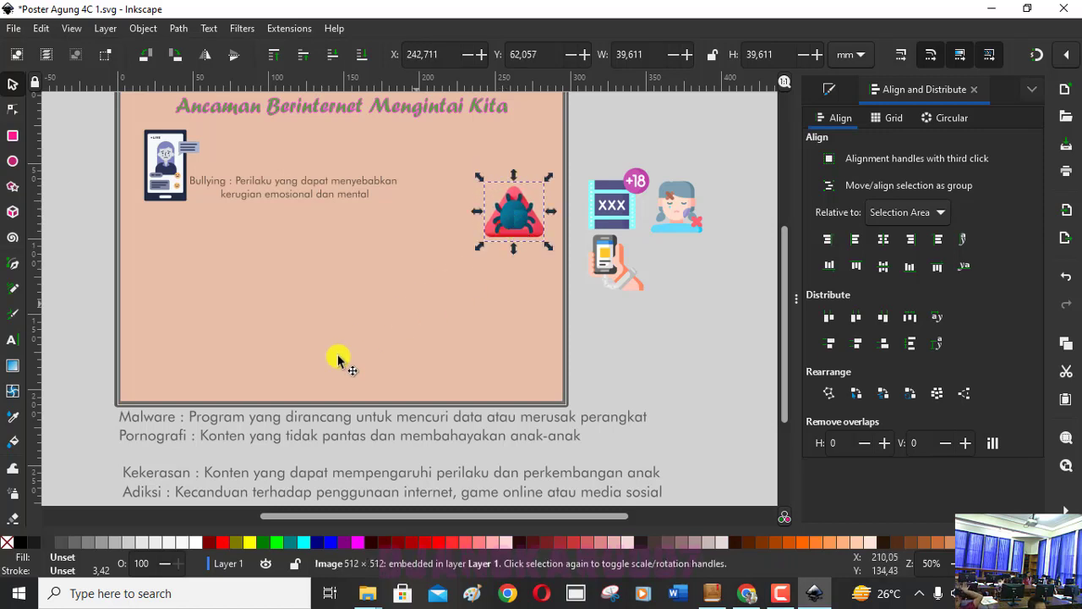
pyautogui.click(258, 420)
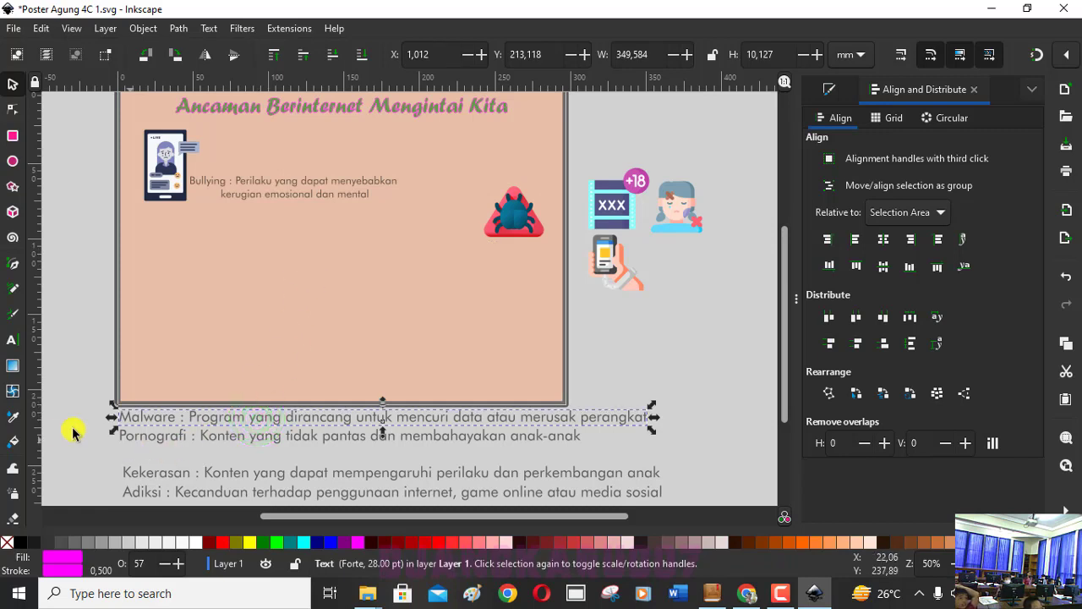
pyautogui.click(13, 341)
pyautogui.click(124, 415)
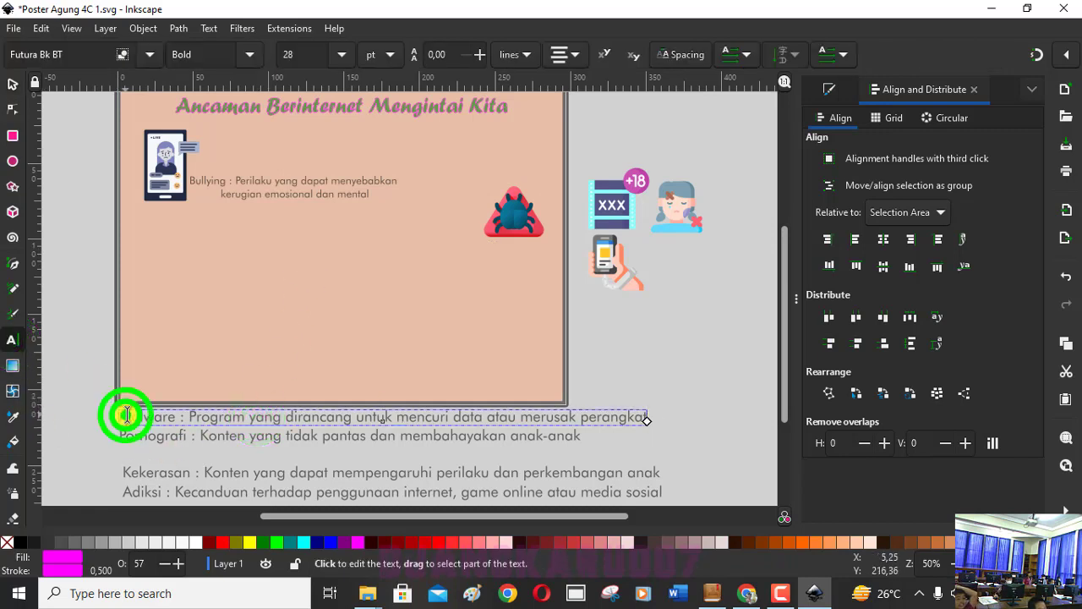
pyautogui.hotkey('ctrl', 'a')
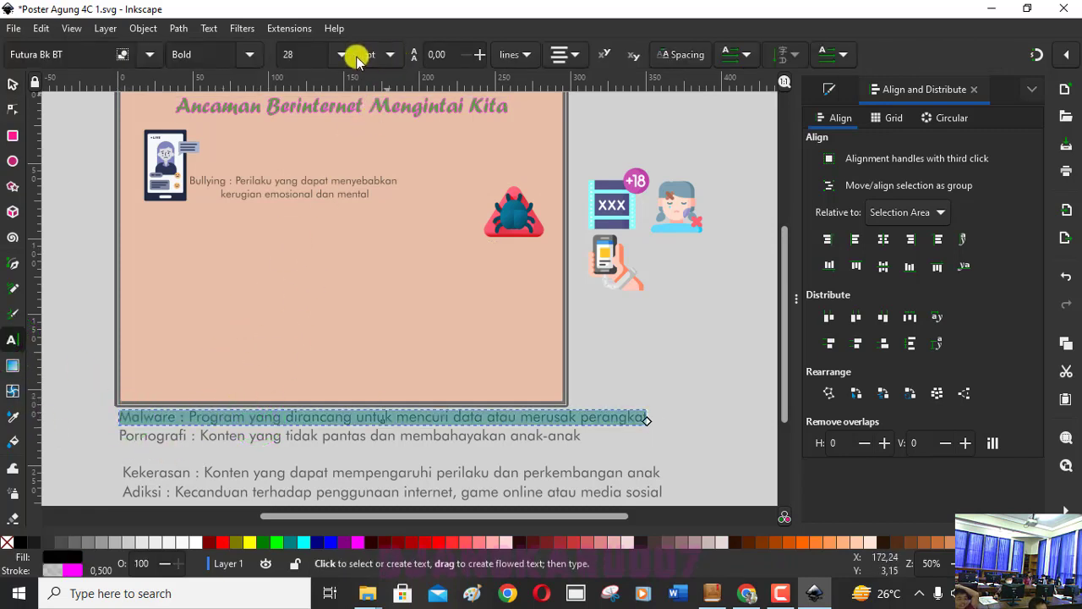
pyautogui.click(342, 56)
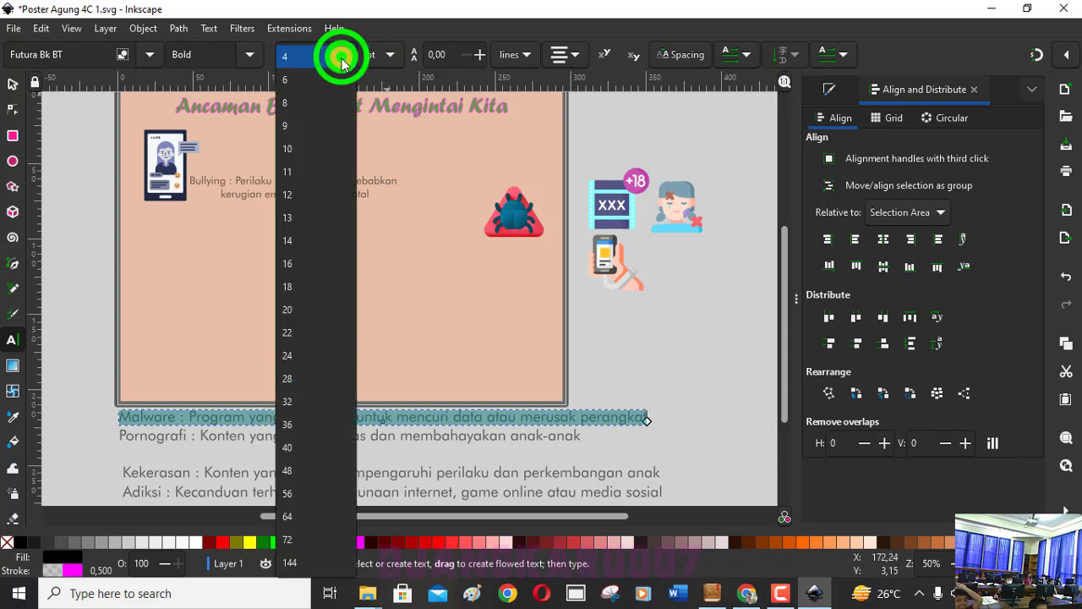
pyautogui.click(286, 303)
# Place the Malware definition below the Bullying text and nudge the bug icon into place.
pyautogui.click(13, 83)
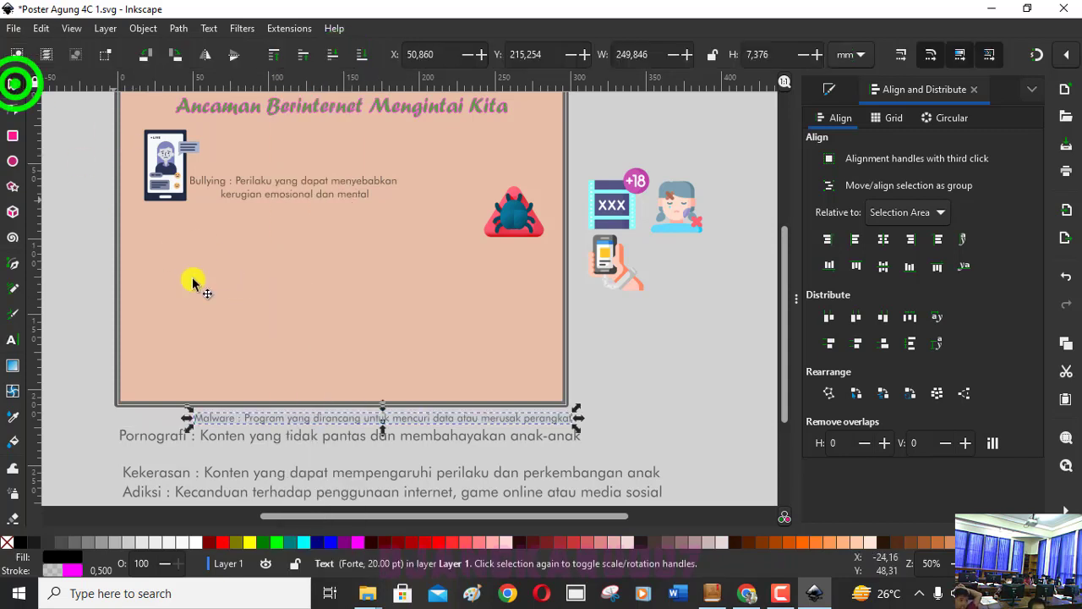
pyautogui.moveTo(325, 416); pyautogui.dragTo(251, 221)
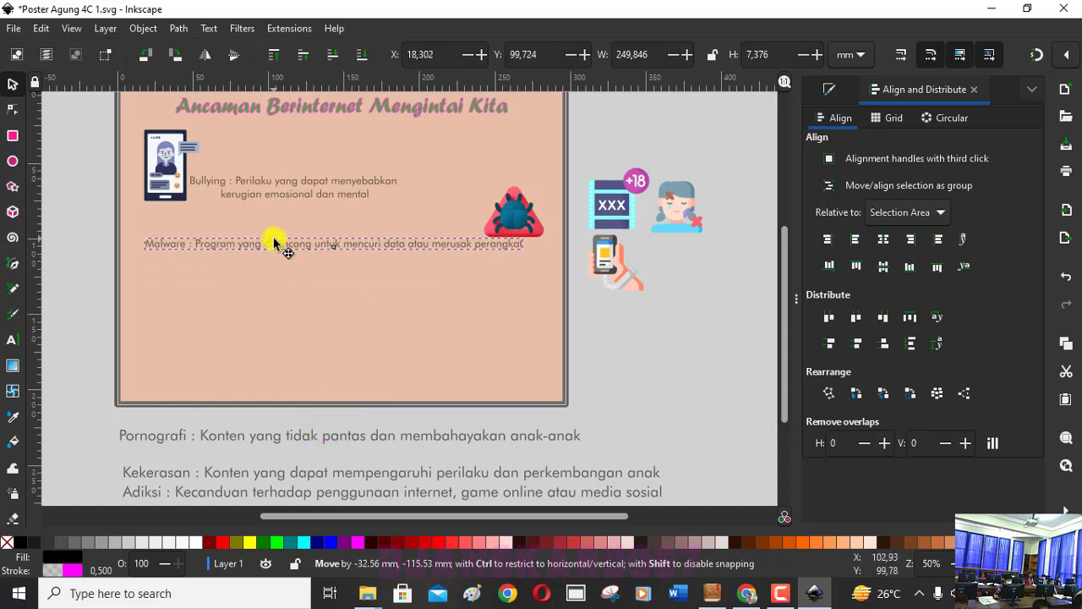
pyautogui.moveTo(251, 221); pyautogui.dragTo(293, 243)
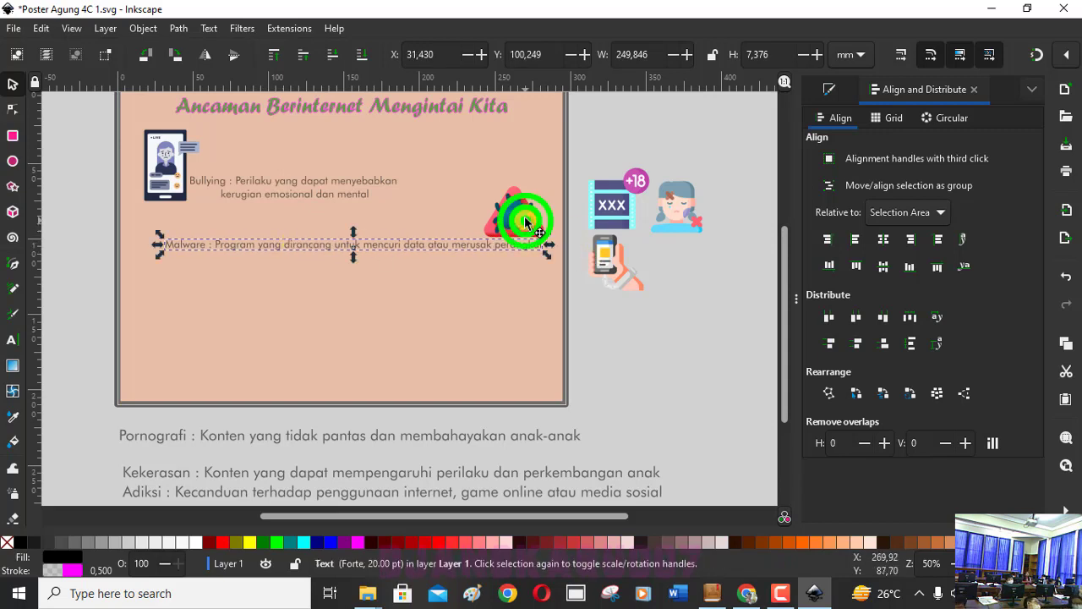
pyautogui.moveTo(524, 221)
pyautogui.mouseDown()
pyautogui.moveTo(521, 245)
pyautogui.moveTo(511, 242)
pyautogui.mouseUp()
pyautogui.click(648, 303)
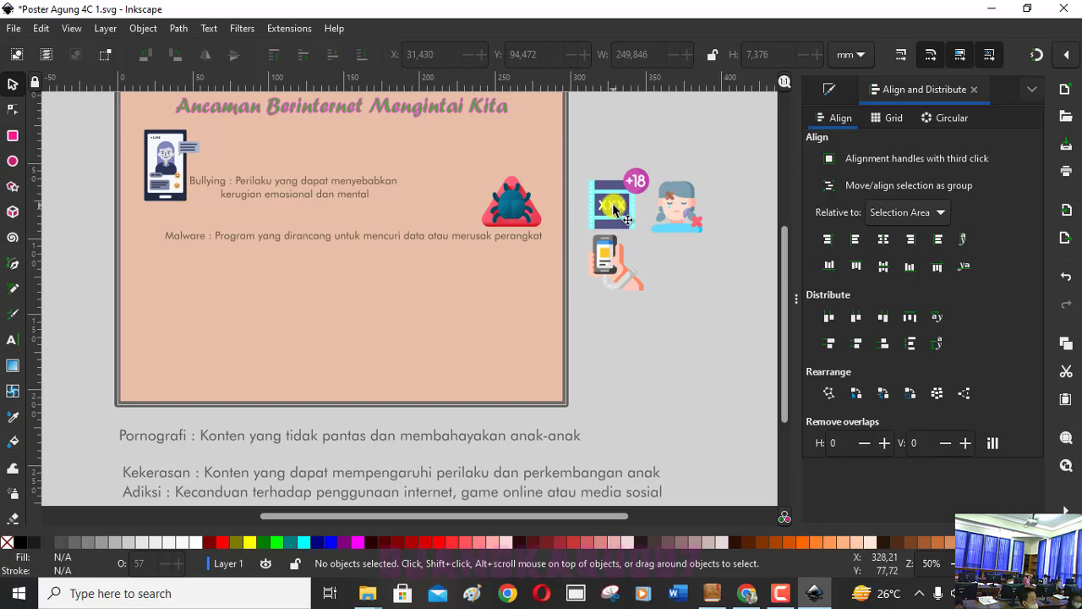
# Place the XXX +18 icon at the poster's lower left and tidy the Malware and Bullying lines.
pyautogui.moveTo(614, 208); pyautogui.dragTo(162, 306)
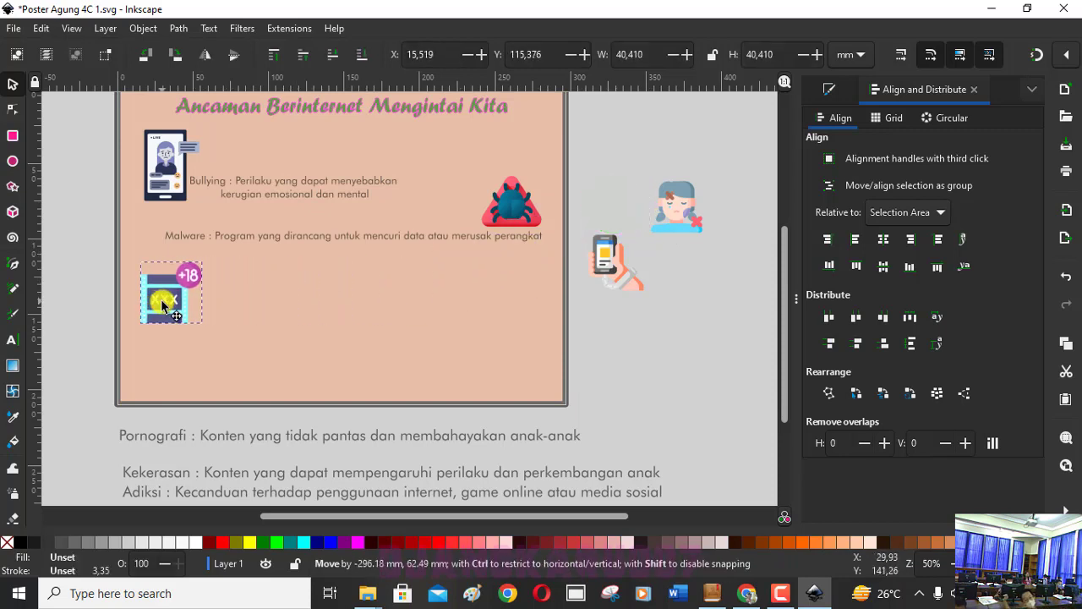
pyautogui.moveTo(159, 304); pyautogui.dragTo(152, 309)
pyautogui.moveTo(316, 240); pyautogui.dragTo(313, 253)
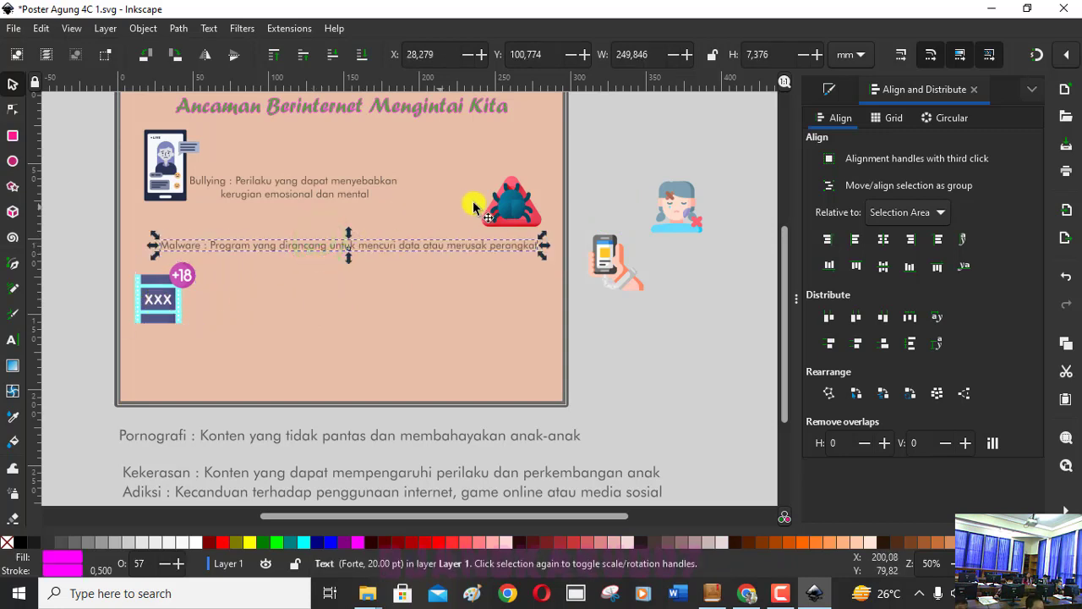
pyautogui.click(354, 186)
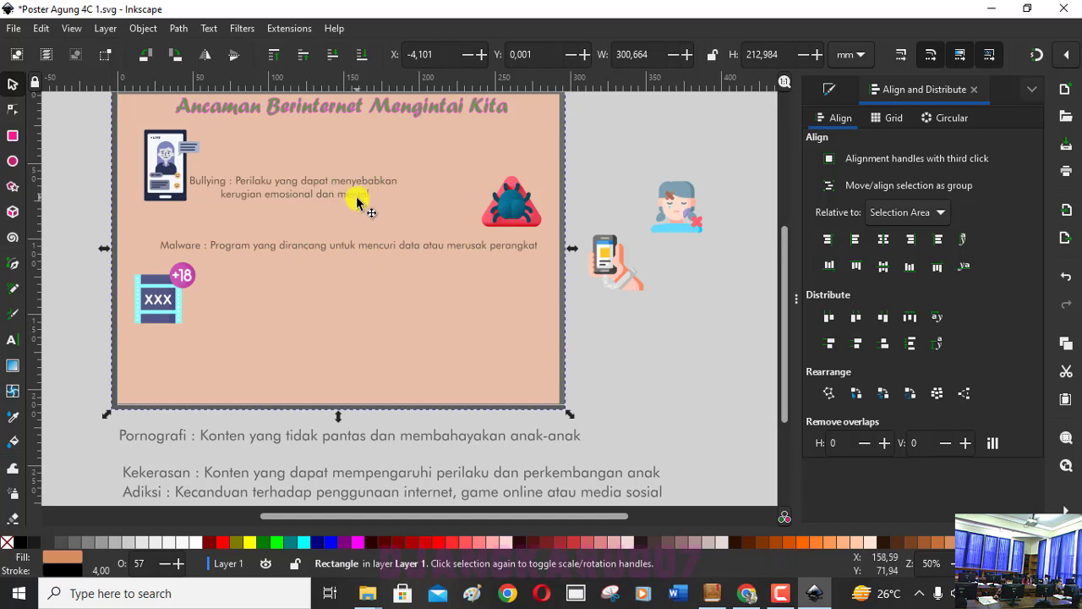
pyautogui.click(350, 181)
pyautogui.click(319, 183)
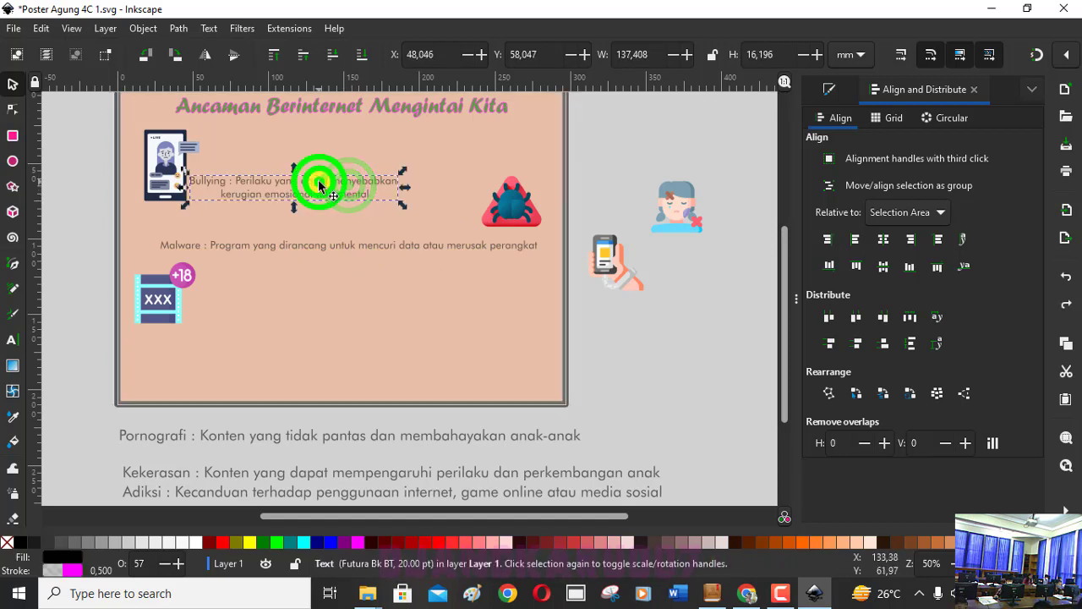
pyautogui.moveTo(320, 183); pyautogui.dragTo(319, 140)
# Centre the bug icon, row up the XXX, phone-in-hand and girl icons, and bring Pornografi up.
pyautogui.moveTo(509, 216); pyautogui.dragTo(342, 225)
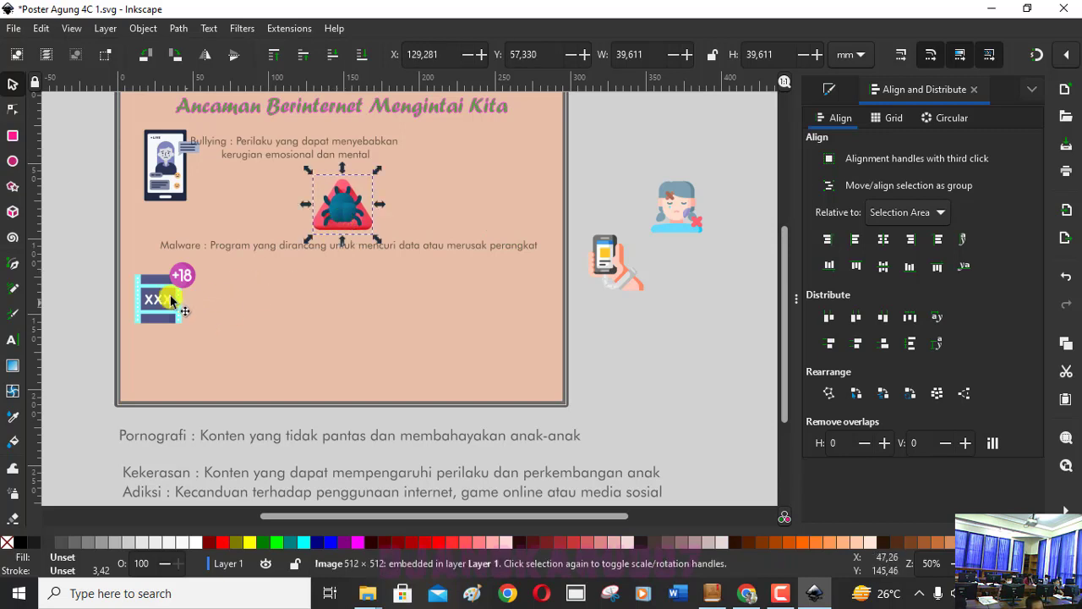
pyautogui.moveTo(166, 293)
pyautogui.mouseDown()
pyautogui.moveTo(212, 282)
pyautogui.moveTo(235, 300)
pyautogui.mouseUp()
pyautogui.moveTo(610, 269); pyautogui.dragTo(341, 303)
pyautogui.moveTo(683, 215)
pyautogui.mouseDown()
pyautogui.moveTo(587, 307)
pyautogui.moveTo(503, 295)
pyautogui.moveTo(491, 306)
pyautogui.mouseUp()
pyautogui.moveTo(341, 438); pyautogui.dragTo(359, 355)
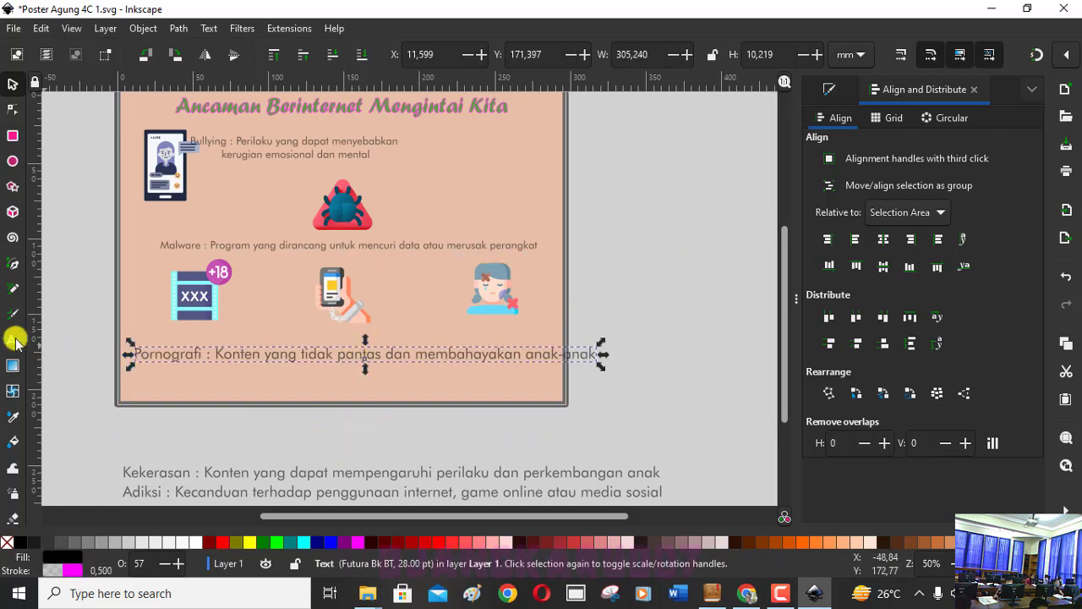
# Break the Pornografi definition into two lines before 'dan' and set it to 20 pt.
pyautogui.click(13, 339)
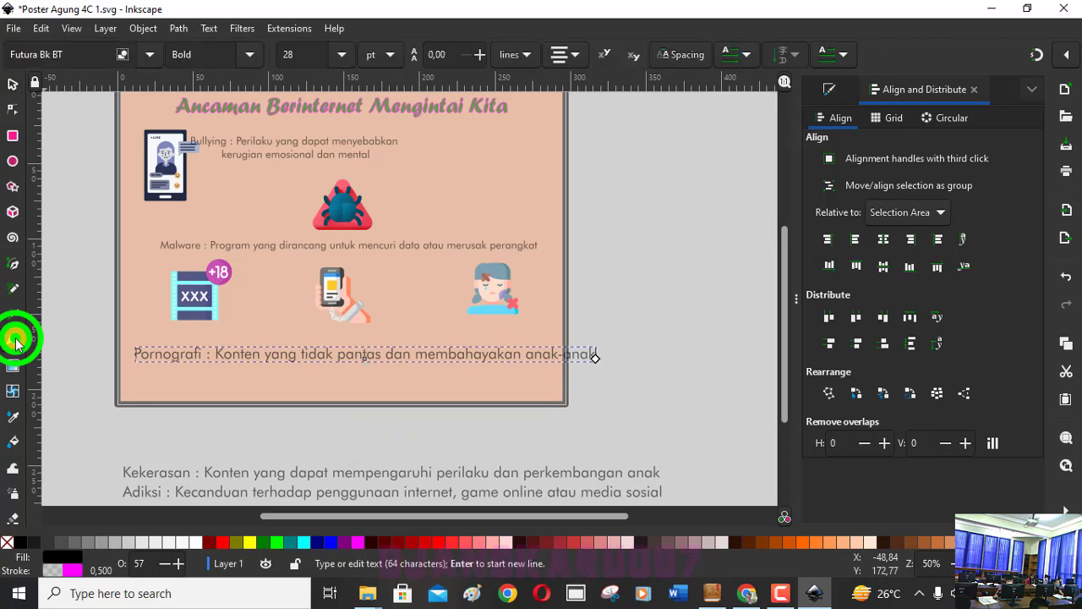
pyautogui.click(387, 354)
pyautogui.press('Return')
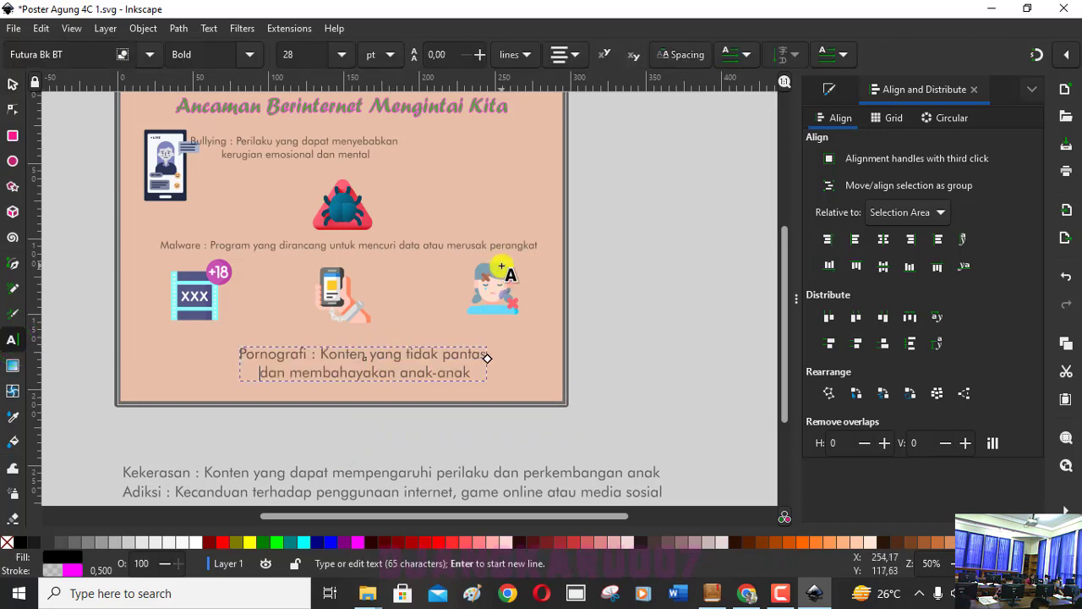
pyautogui.hotkey('ctrl', 'a')
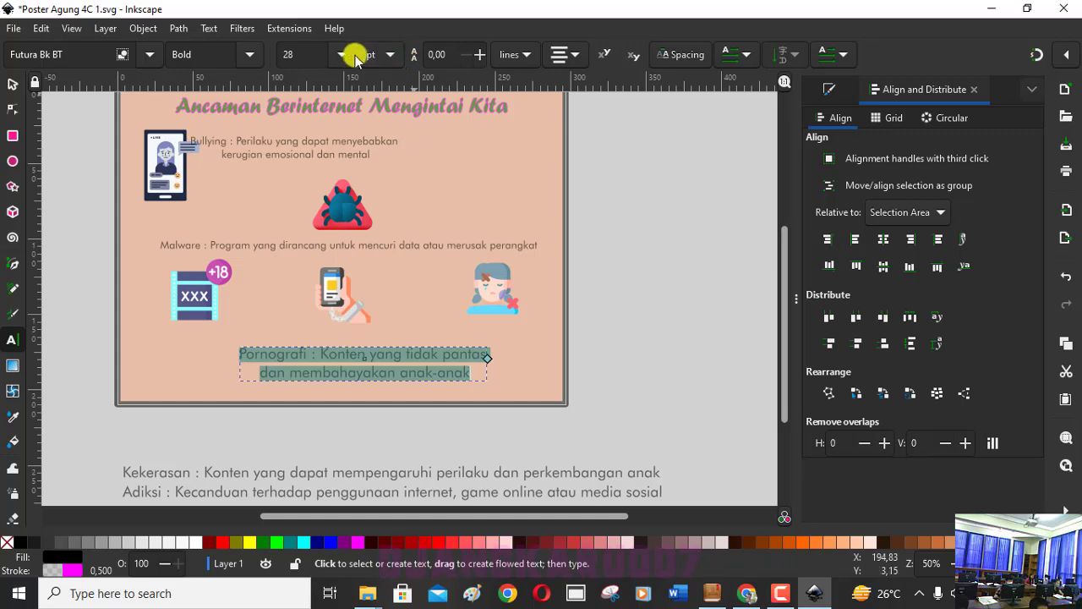
pyautogui.click(343, 54)
pyautogui.click(300, 313)
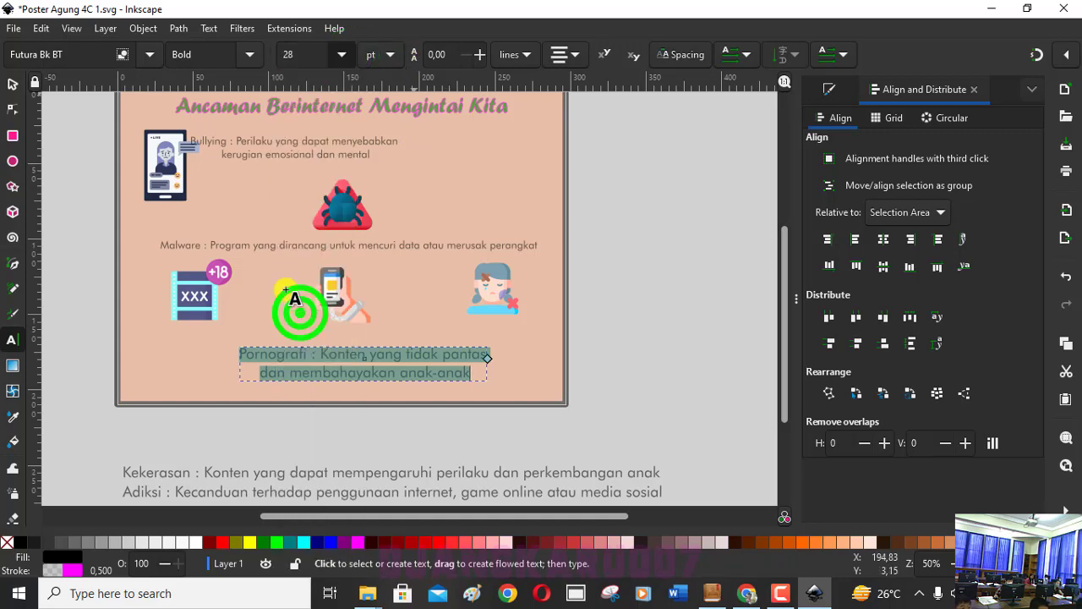
# Position Pornografi under the XXX icon and move the phone icon toward the poster bottom.
pyautogui.click(12, 85)
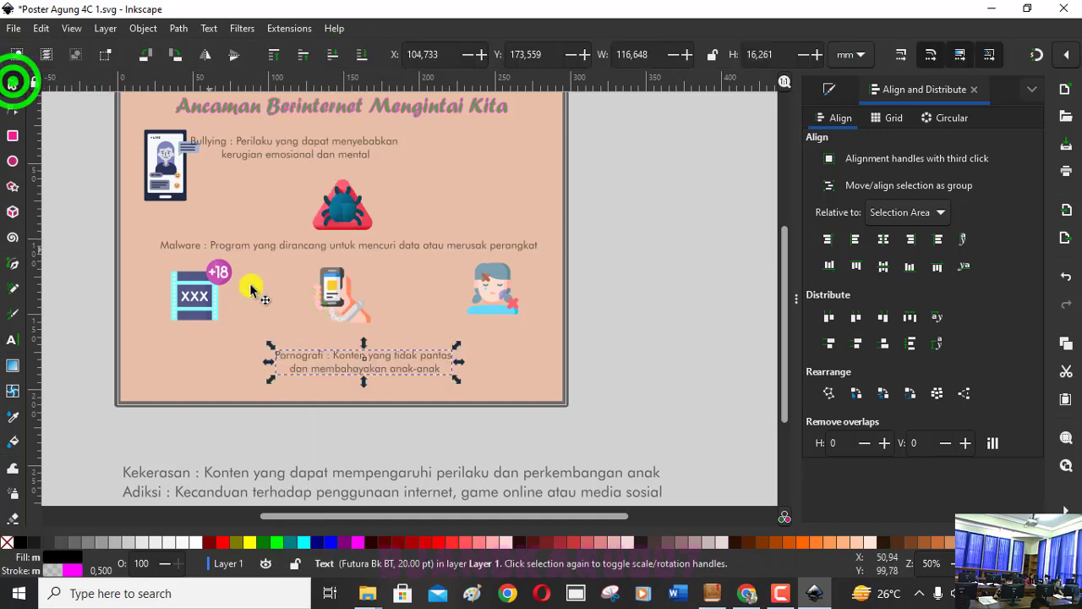
pyautogui.moveTo(384, 356)
pyautogui.mouseDown()
pyautogui.moveTo(228, 345)
pyautogui.moveTo(227, 336)
pyautogui.mouseUp()
pyautogui.moveTo(188, 302); pyautogui.dragTo(176, 290)
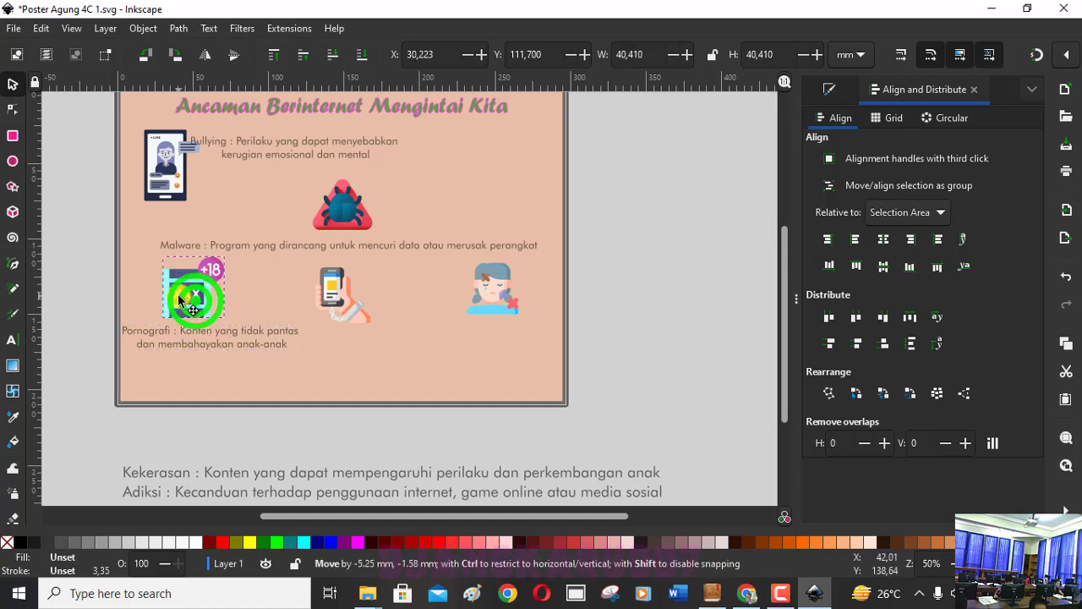
pyautogui.moveTo(193, 336); pyautogui.dragTo(195, 322)
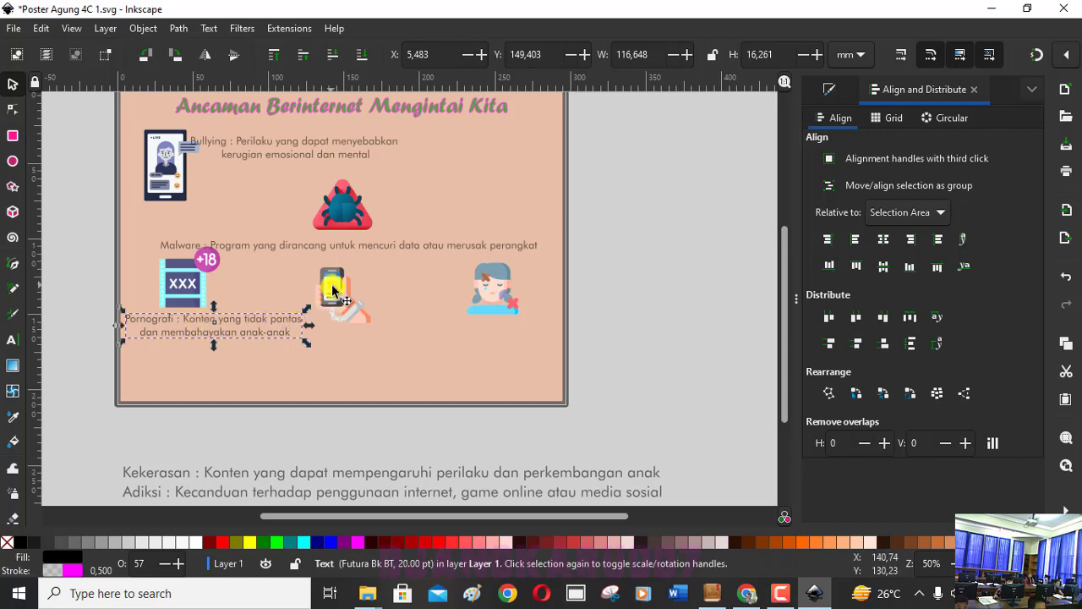
pyautogui.moveTo(338, 292)
pyautogui.mouseDown()
pyautogui.moveTo(350, 358)
pyautogui.moveTo(339, 363)
pyautogui.mouseUp()
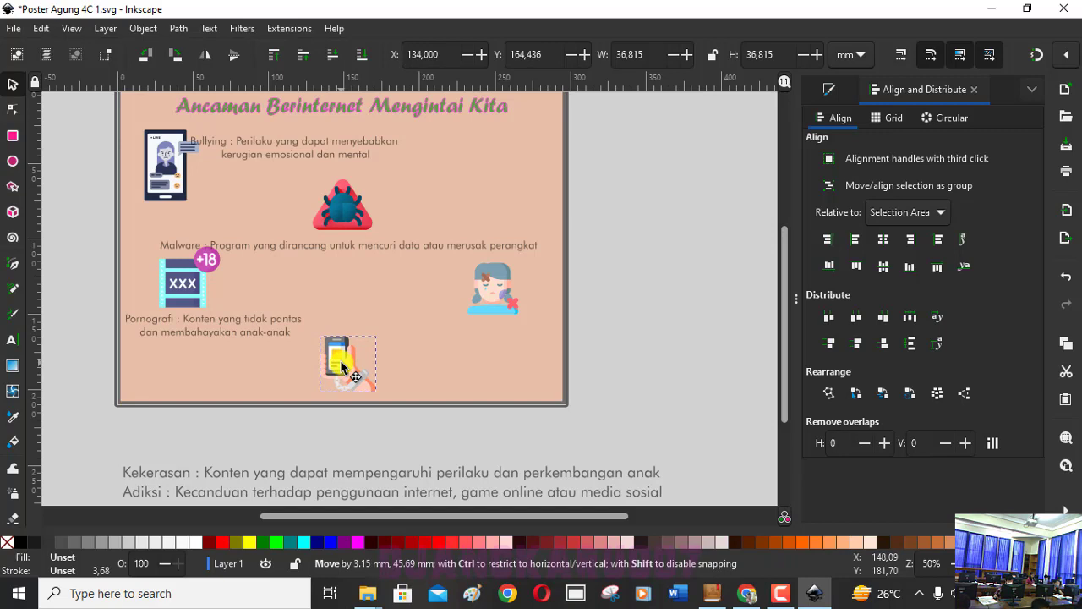
pyautogui.moveTo(340, 360)
pyautogui.mouseDown()
pyautogui.moveTo(331, 367)
pyautogui.moveTo(338, 355)
pyautogui.mouseUp()
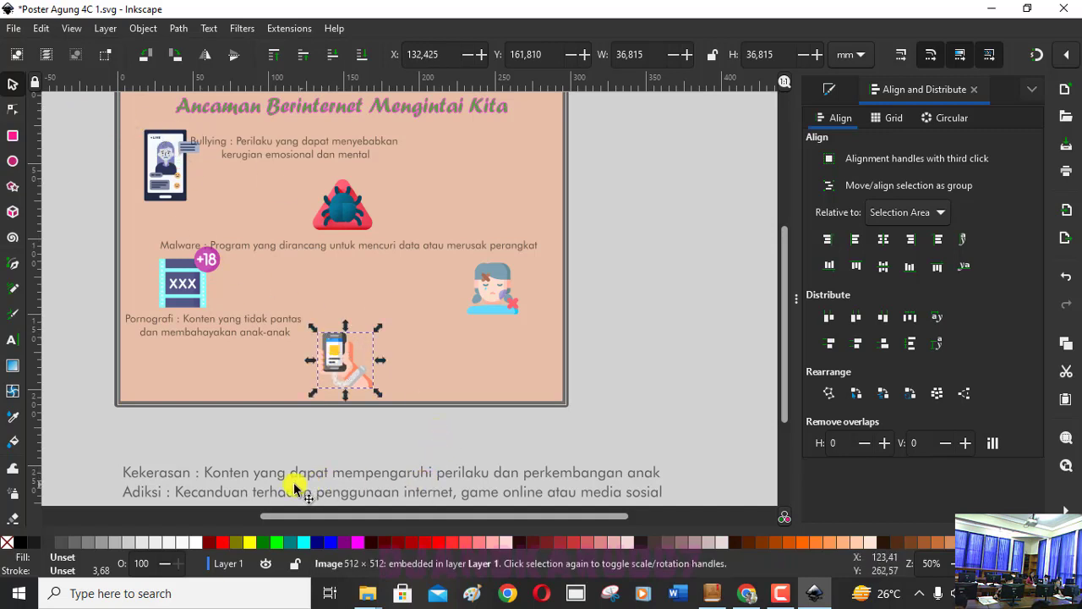
# Set the Kekerasan definition to 20 pt and move it up onto the poster.
pyautogui.click(289, 477)
pyautogui.click(9, 345)
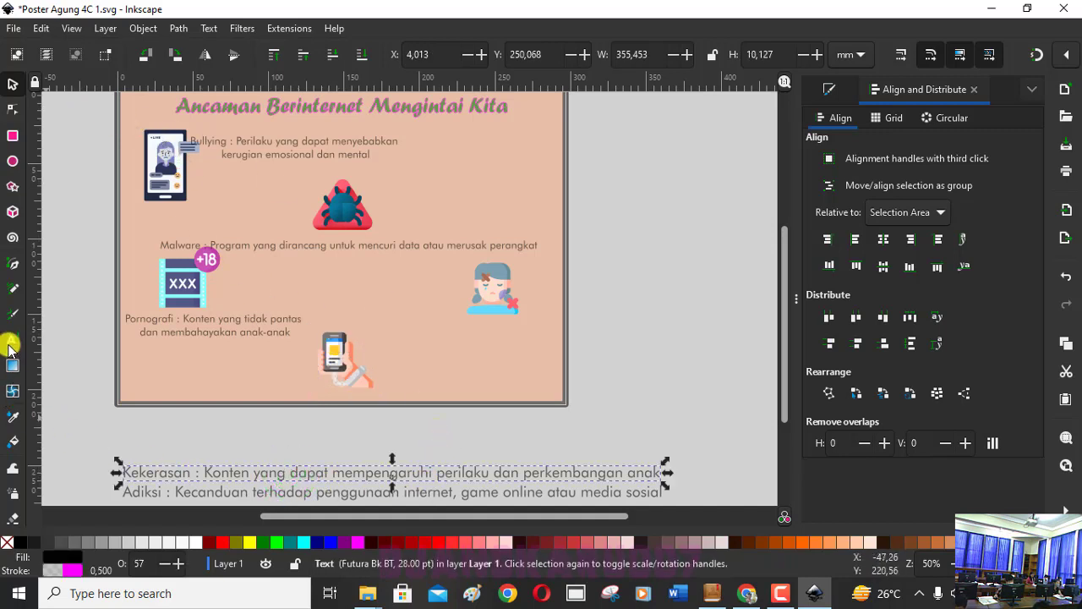
pyautogui.hotkey('ctrl', 'a')
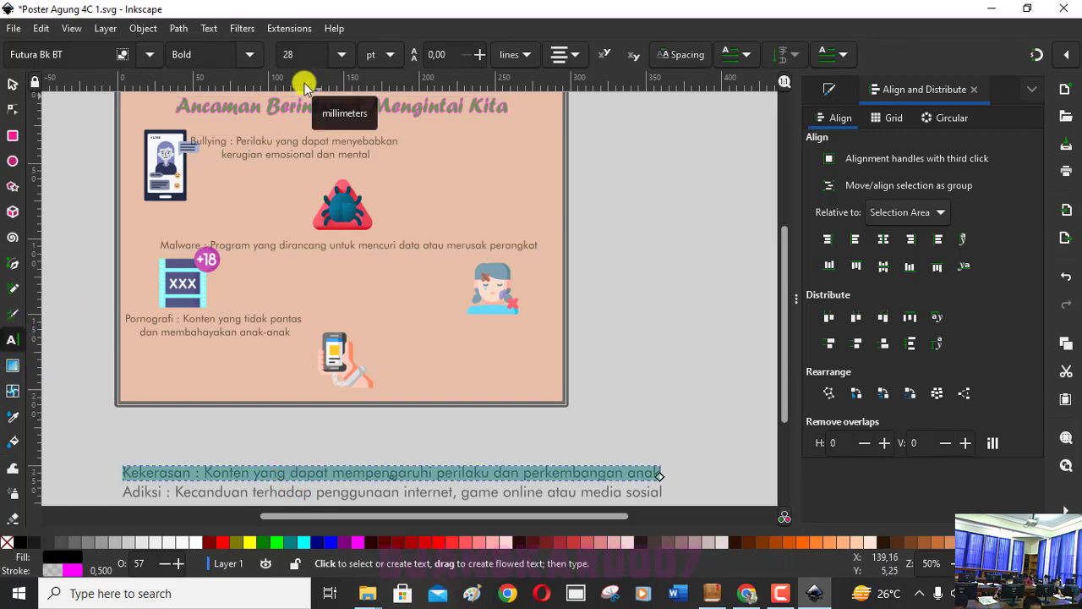
pyautogui.click(341, 54)
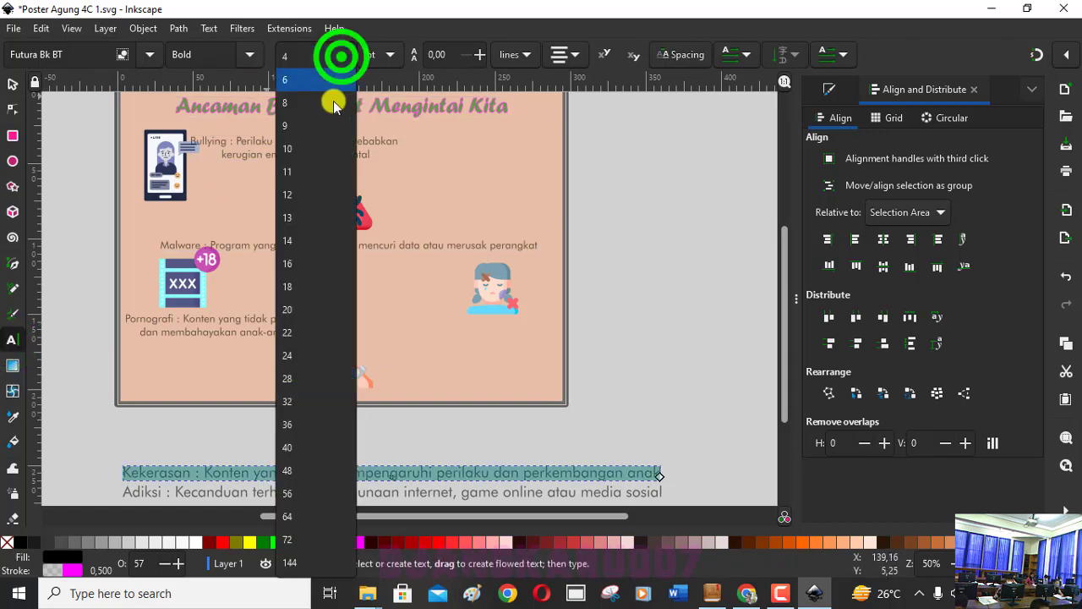
pyautogui.click(288, 310)
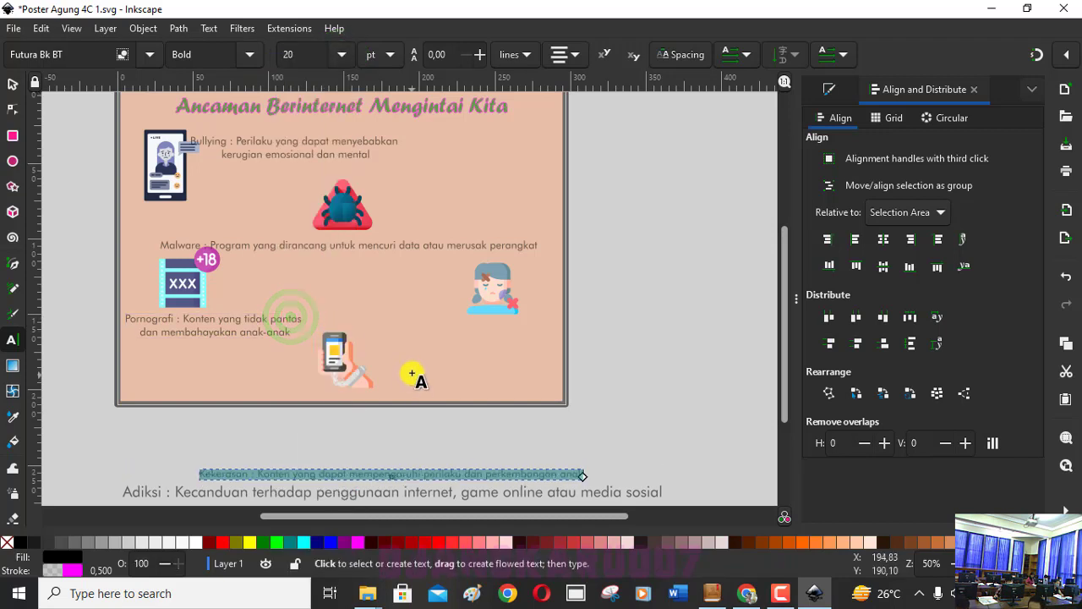
pyautogui.click(13, 84)
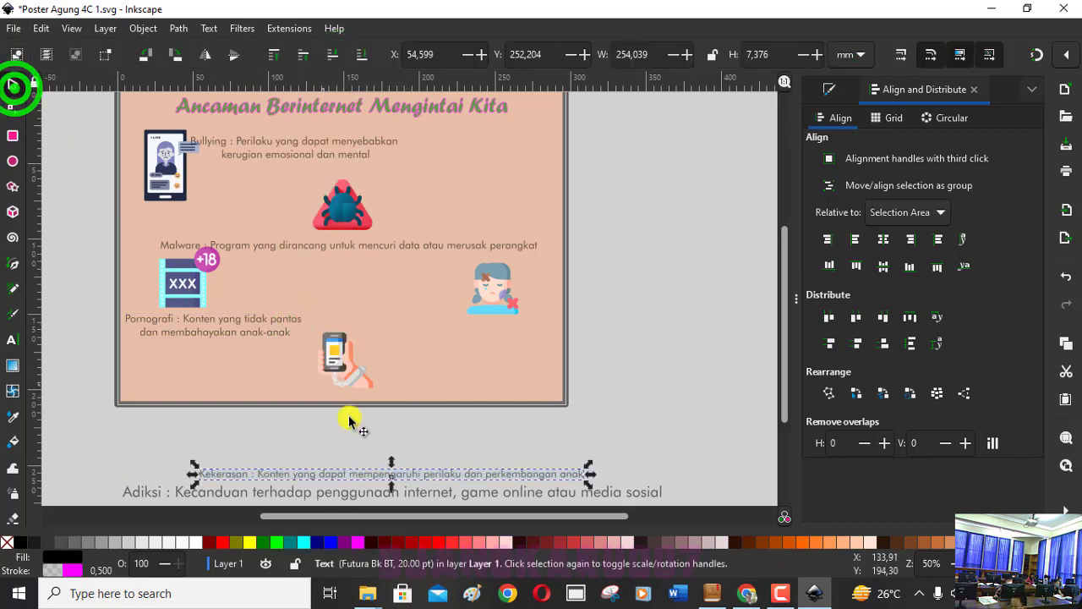
pyautogui.moveTo(386, 480); pyautogui.dragTo(385, 310)
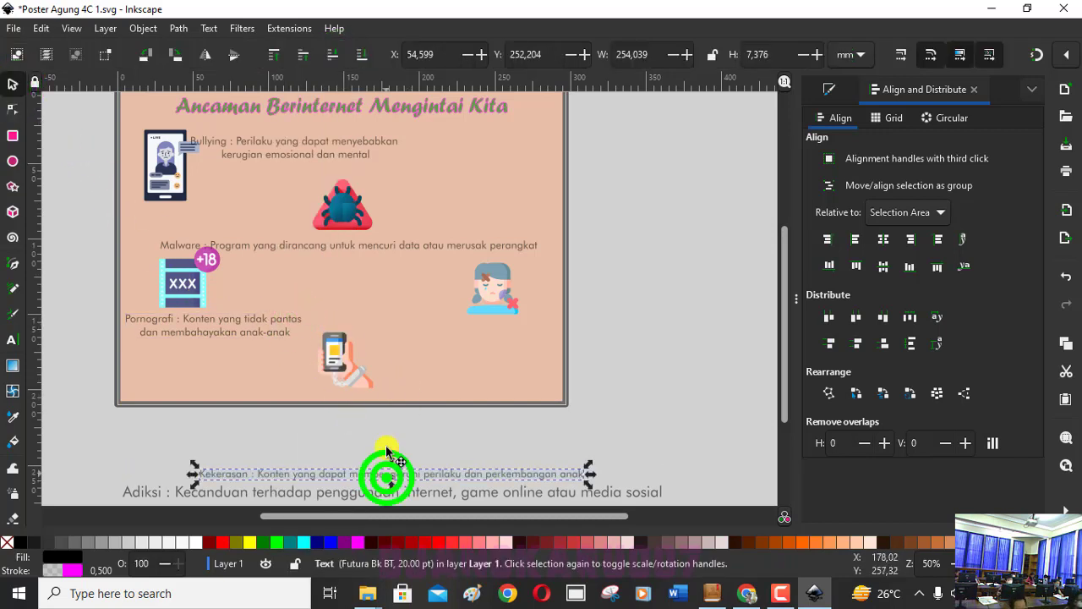
# Break the Kekerasan text into two lines before 'perilaku' and shift it up-left.
pyautogui.click(12, 339)
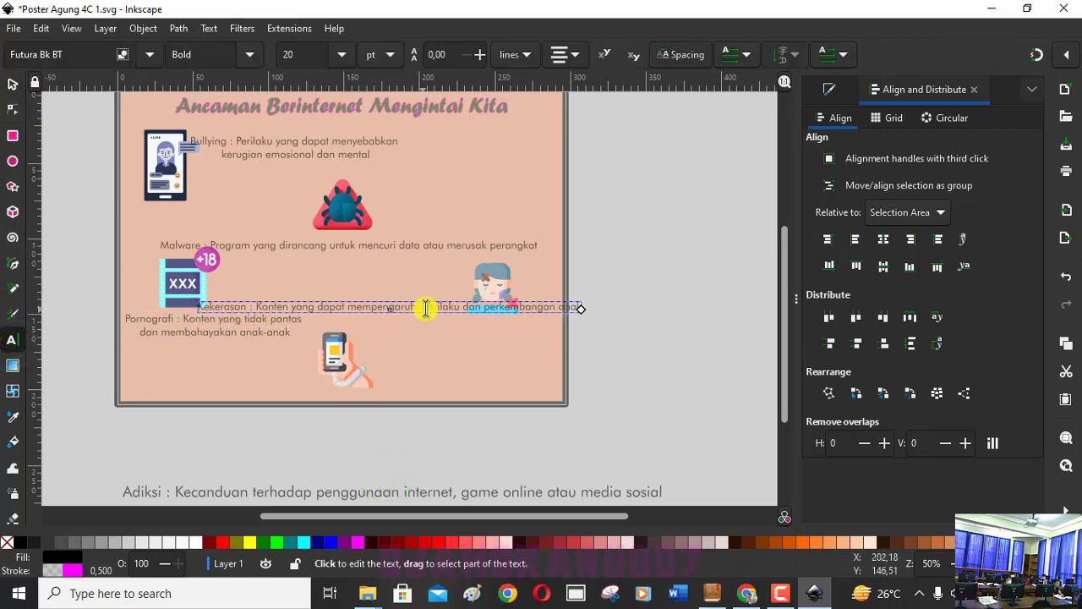
pyautogui.click(424, 306)
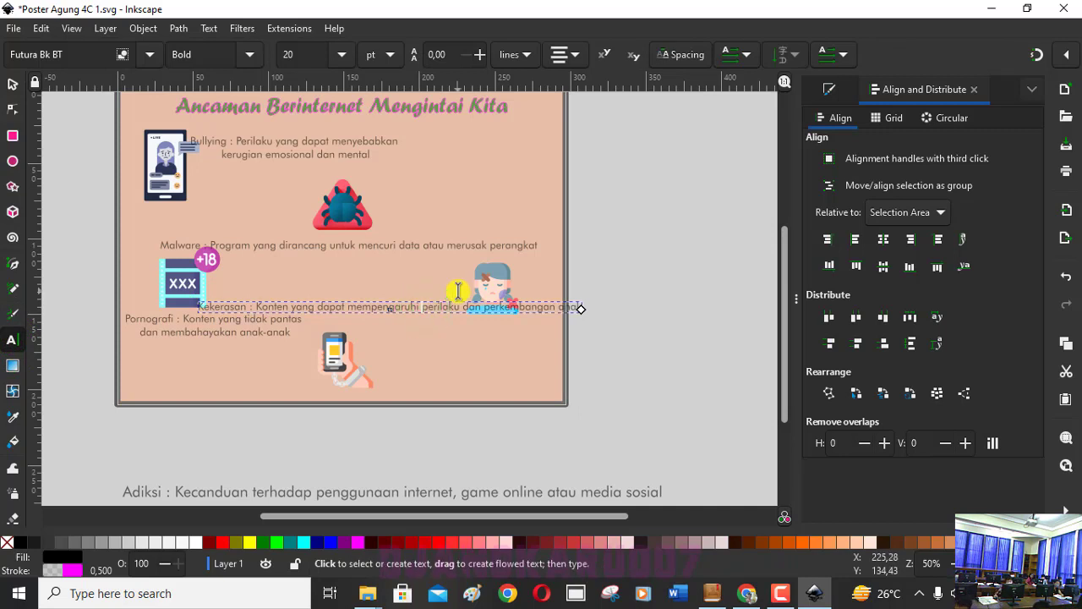
pyautogui.press('Return')
pyautogui.click(12, 84)
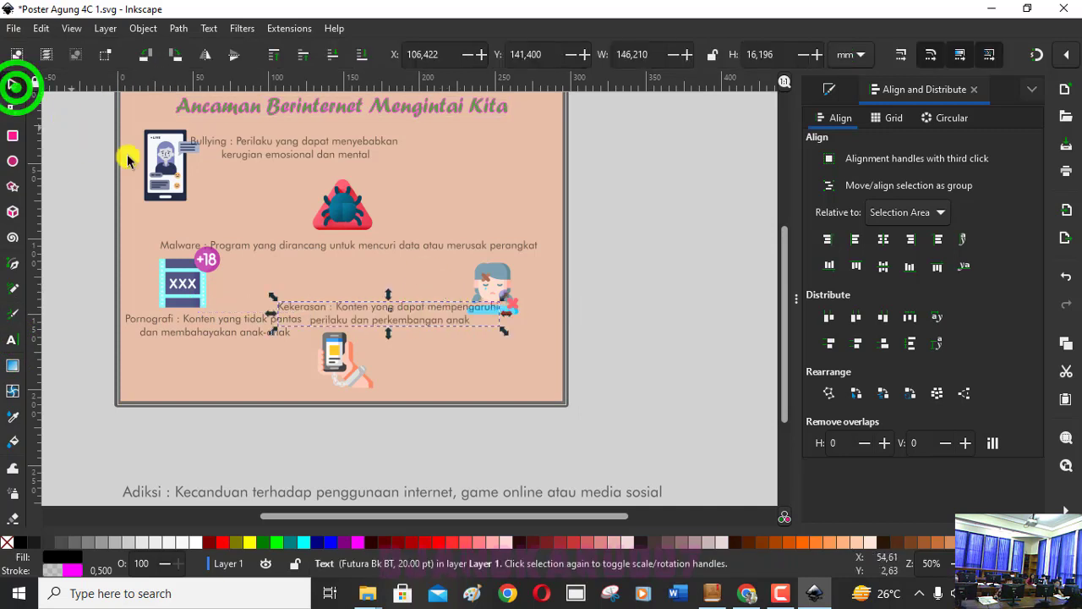
pyautogui.moveTo(414, 314); pyautogui.dragTo(398, 279)
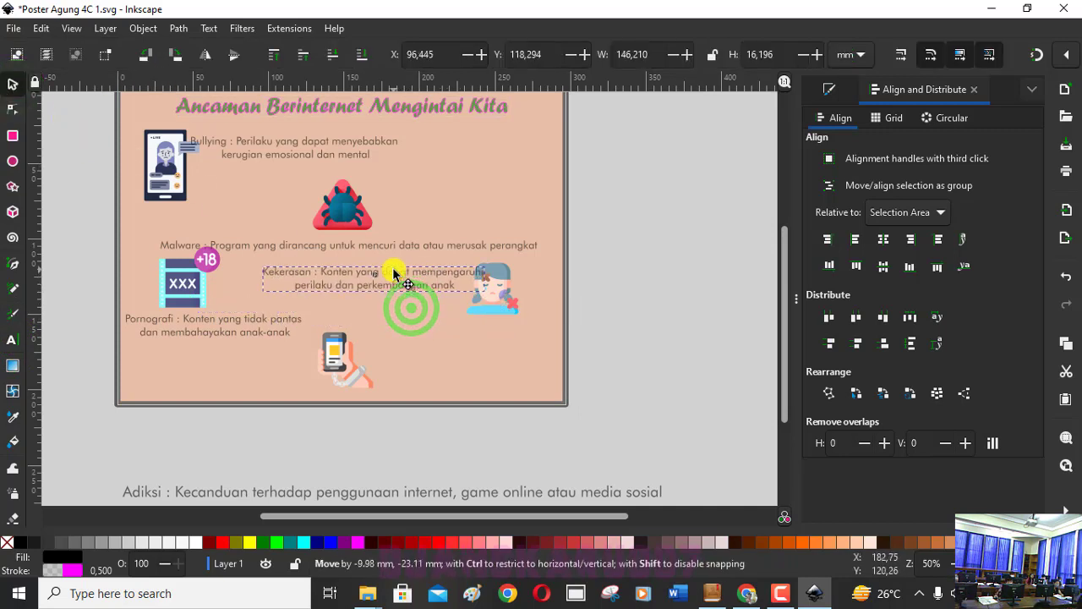
# Settle the Kekerasan text above the crying-girl icon and move the phone icon to the bottom-right corner.
pyautogui.moveTo(502, 283); pyautogui.dragTo(538, 282)
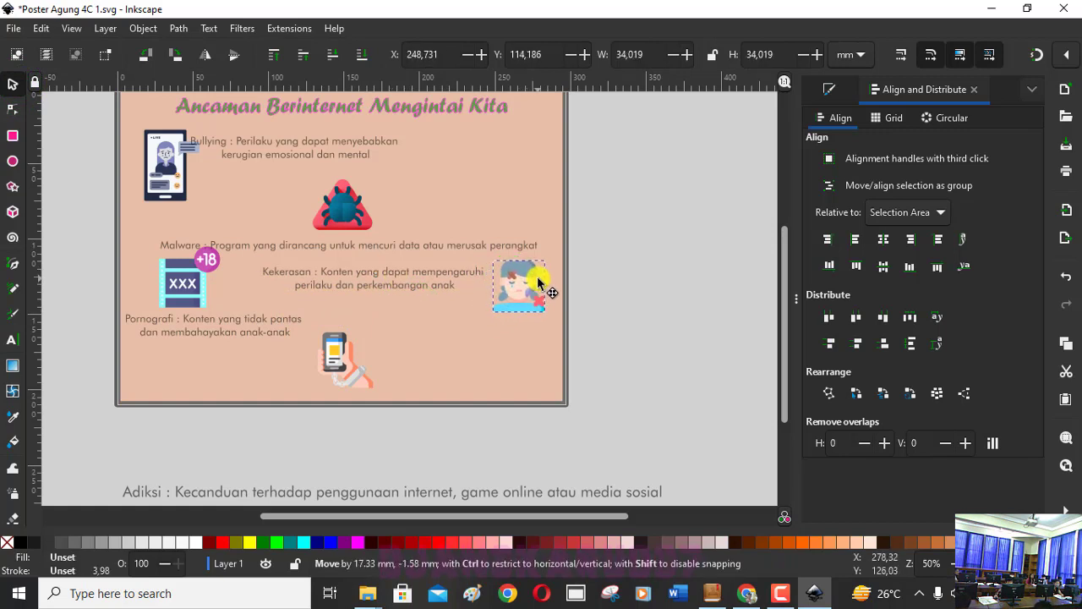
pyautogui.moveTo(394, 273); pyautogui.dragTo(407, 273)
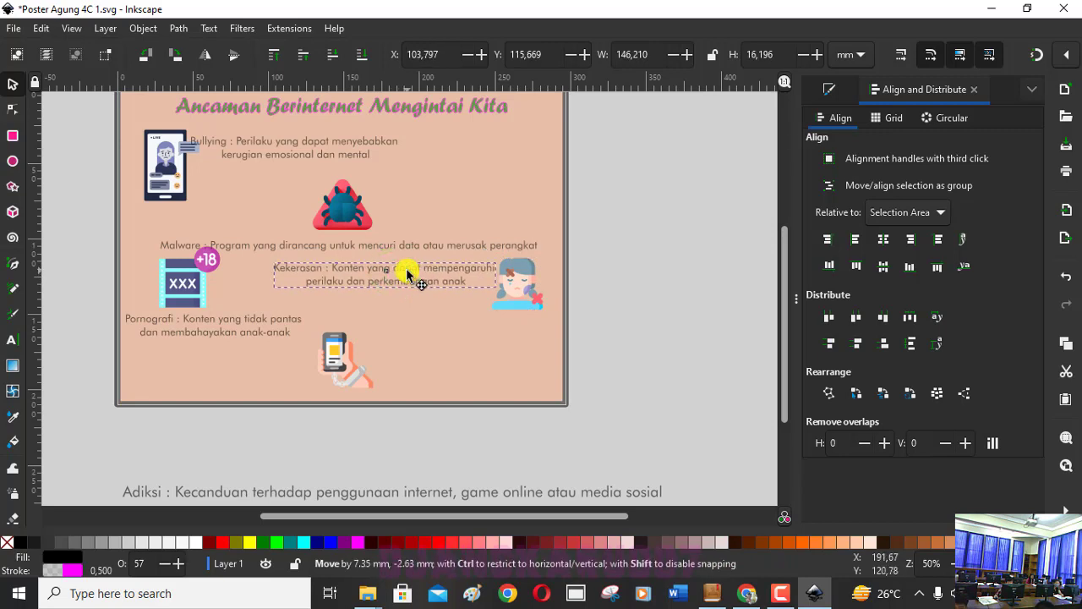
pyautogui.moveTo(514, 281); pyautogui.dragTo(521, 306)
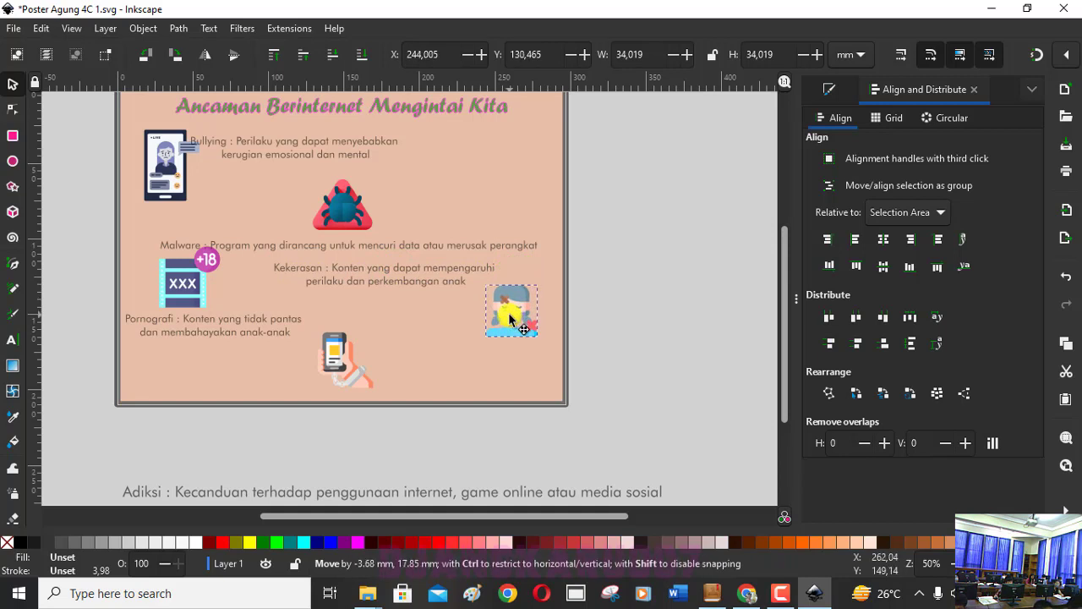
pyautogui.moveTo(521, 306); pyautogui.dragTo(510, 318)
pyautogui.moveTo(390, 272); pyautogui.dragTo(471, 270)
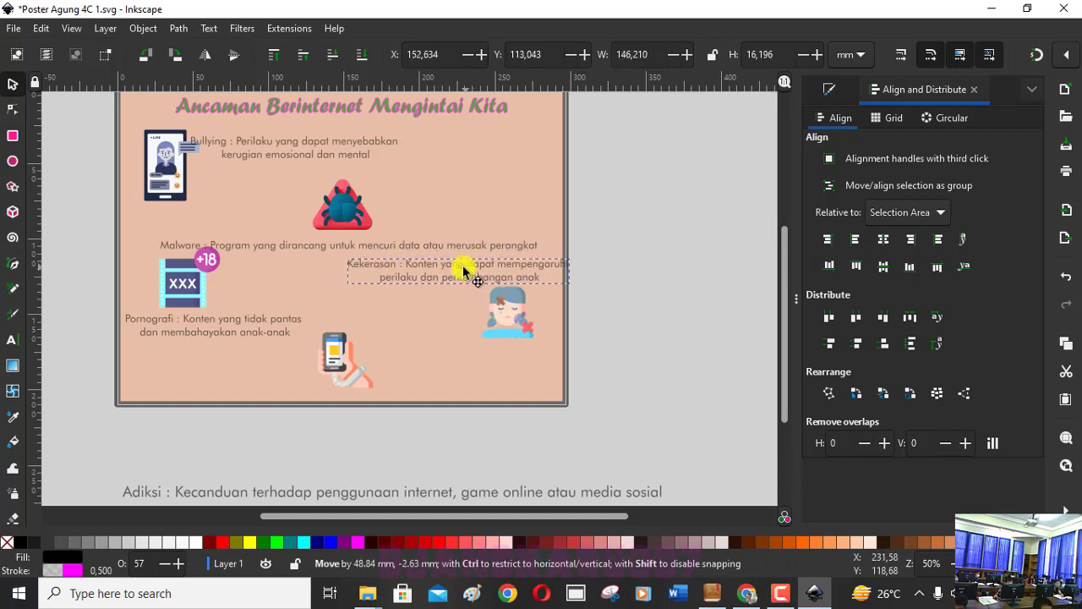
pyautogui.moveTo(471, 271); pyautogui.dragTo(454, 271)
pyautogui.moveTo(499, 323); pyautogui.dragTo(440, 320)
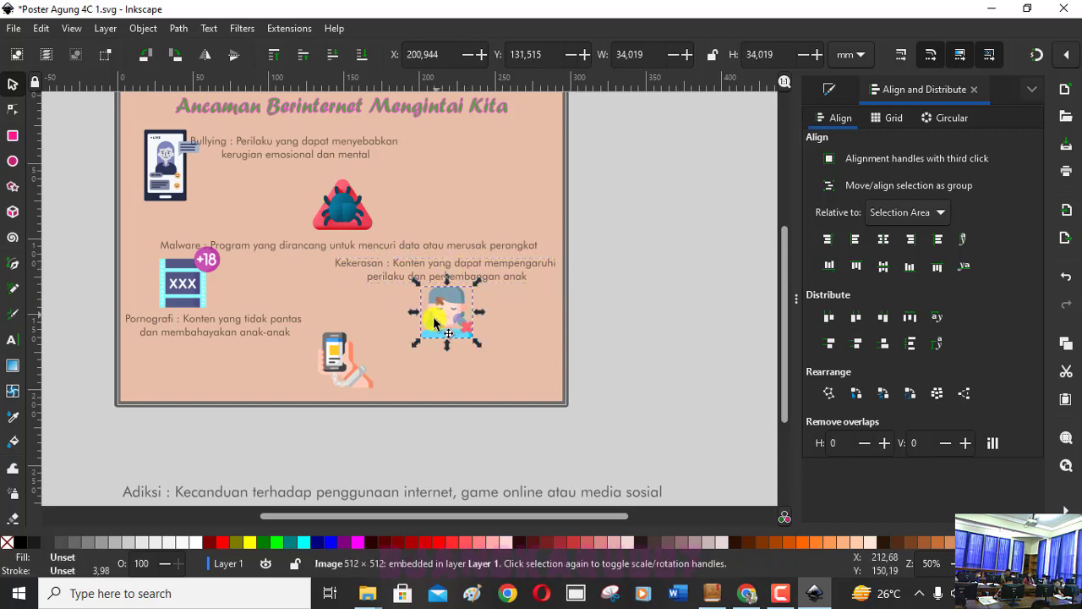
pyautogui.moveTo(440, 317); pyautogui.dragTo(438, 319)
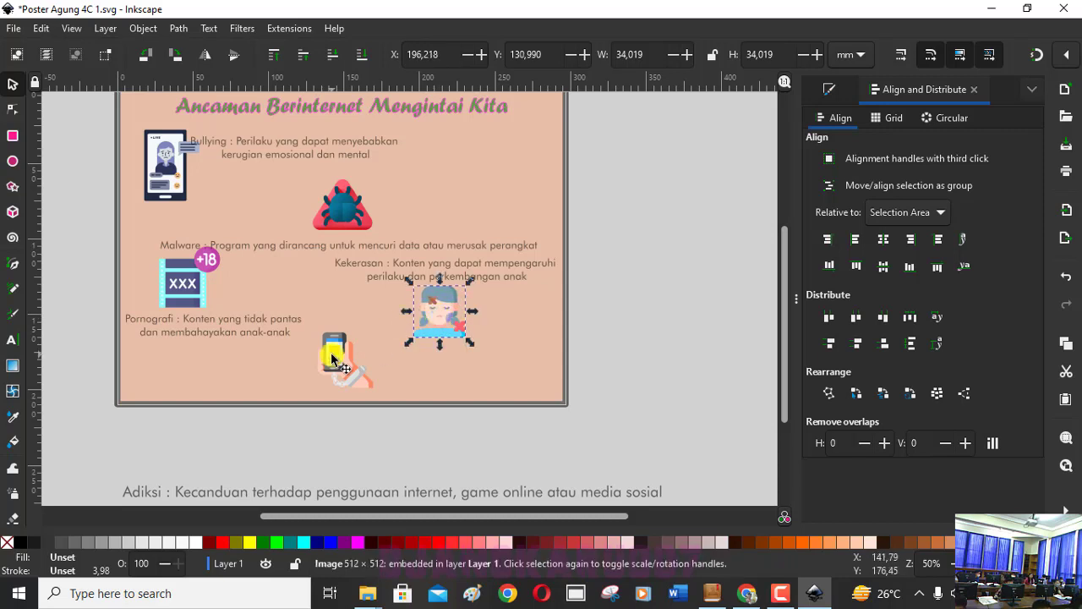
pyautogui.moveTo(342, 357)
pyautogui.mouseDown()
pyautogui.moveTo(517, 358)
pyautogui.moveTo(526, 372)
pyautogui.mouseUp()
pyautogui.click(426, 359)
pyautogui.click(359, 497)
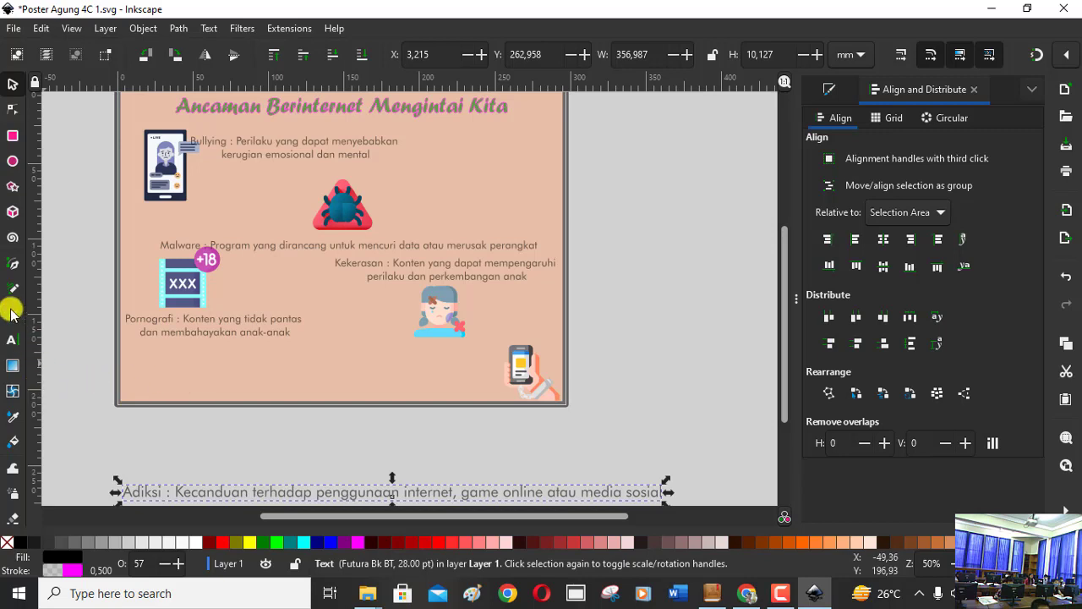
# Resize the Adiksi definition to 20 pt and drag it along the poster bottom beside the chained phone.
pyautogui.click(14, 339)
pyautogui.hotkey('ctrl', 'a')
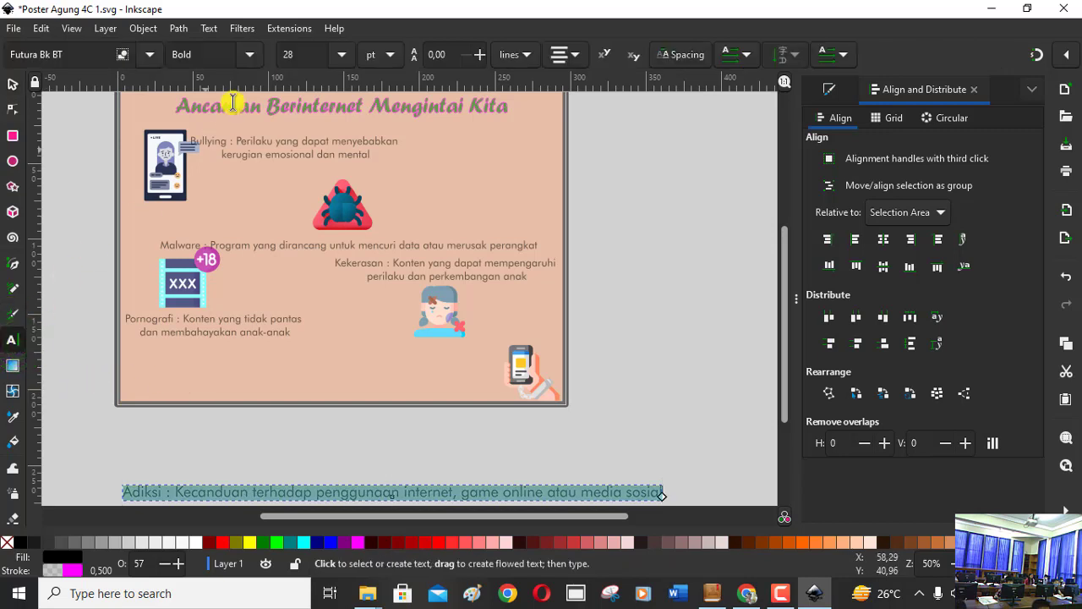
pyautogui.click(336, 58)
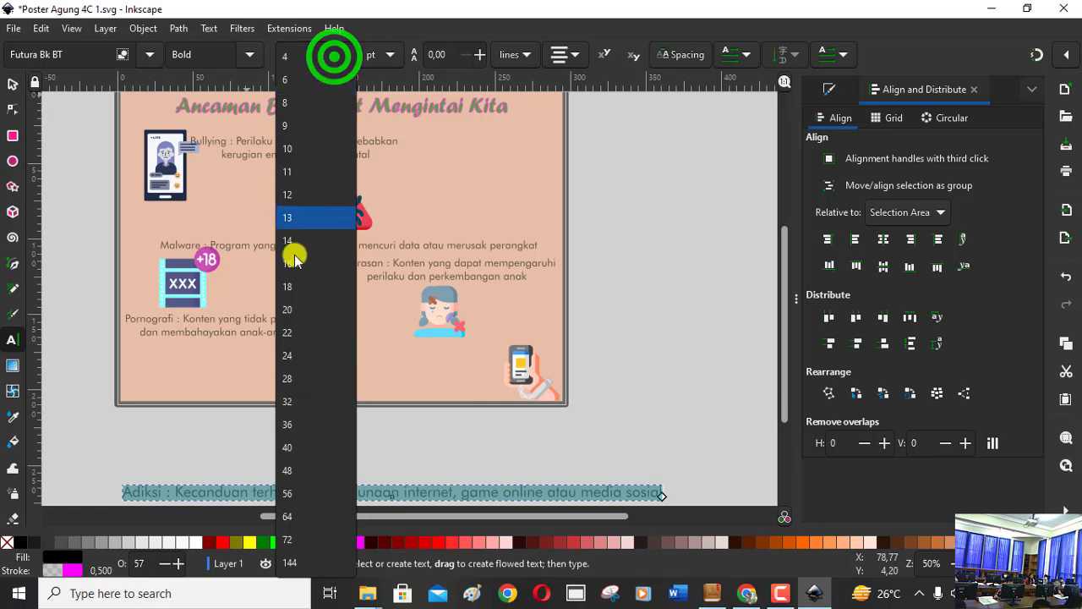
pyautogui.click(283, 309)
pyautogui.click(13, 85)
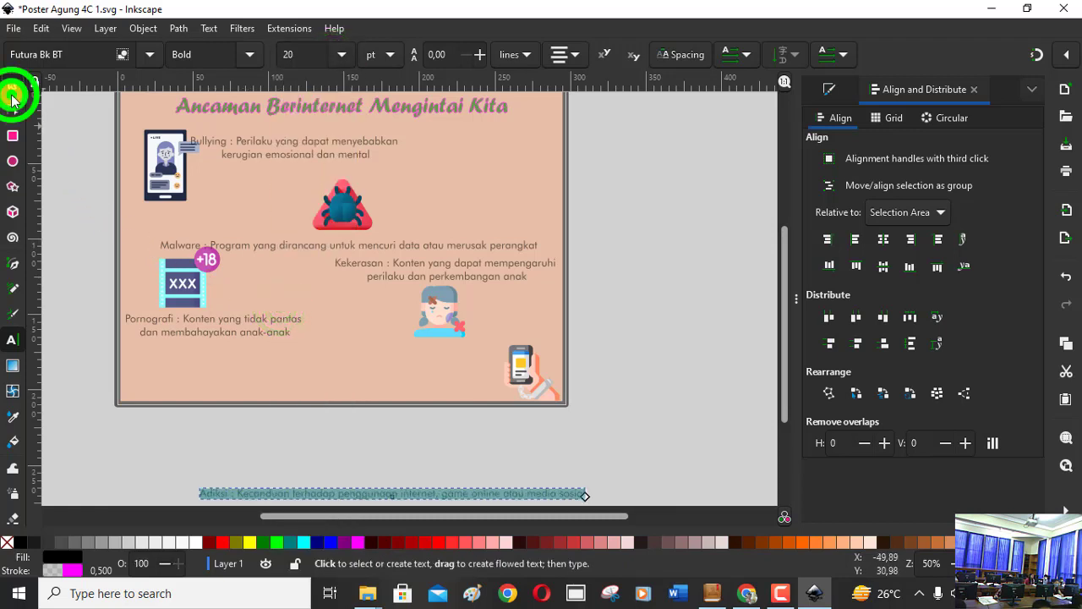
pyautogui.moveTo(340, 495); pyautogui.dragTo(254, 366)
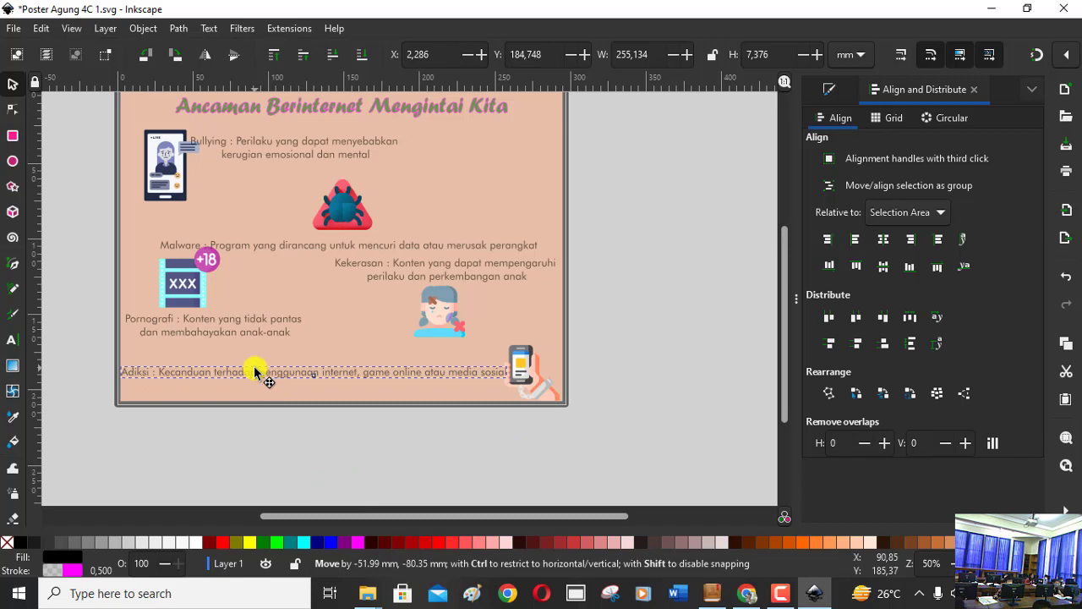
pyautogui.click(392, 468)
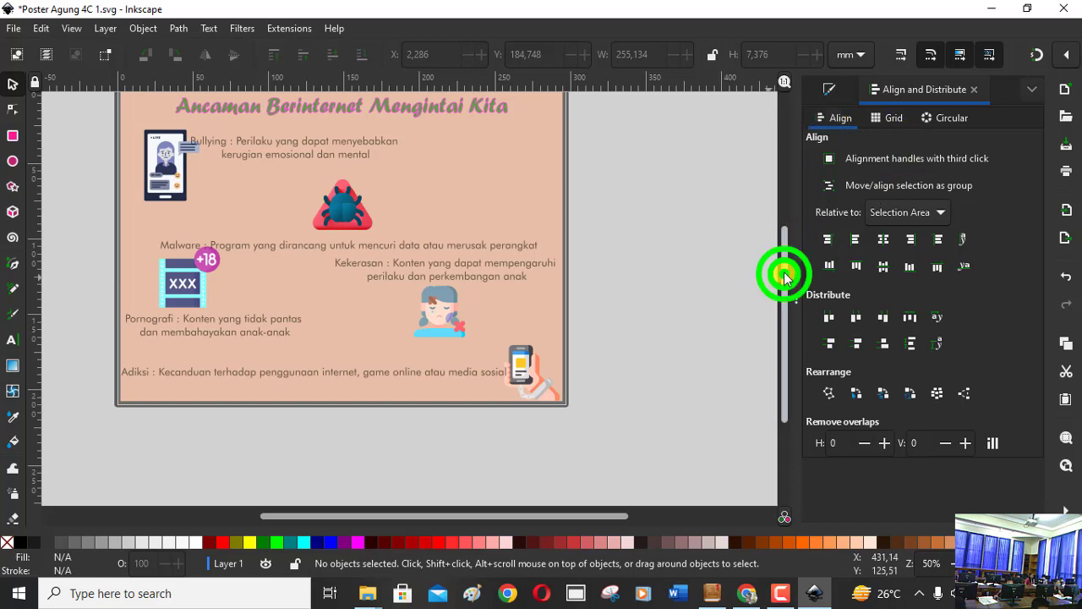
pyautogui.moveTo(788, 272); pyautogui.dragTo(786, 252)
# Nudge the Bullying text a little right, off the phone icon, and save the poster with Ctrl+S.
pyautogui.click(338, 176)
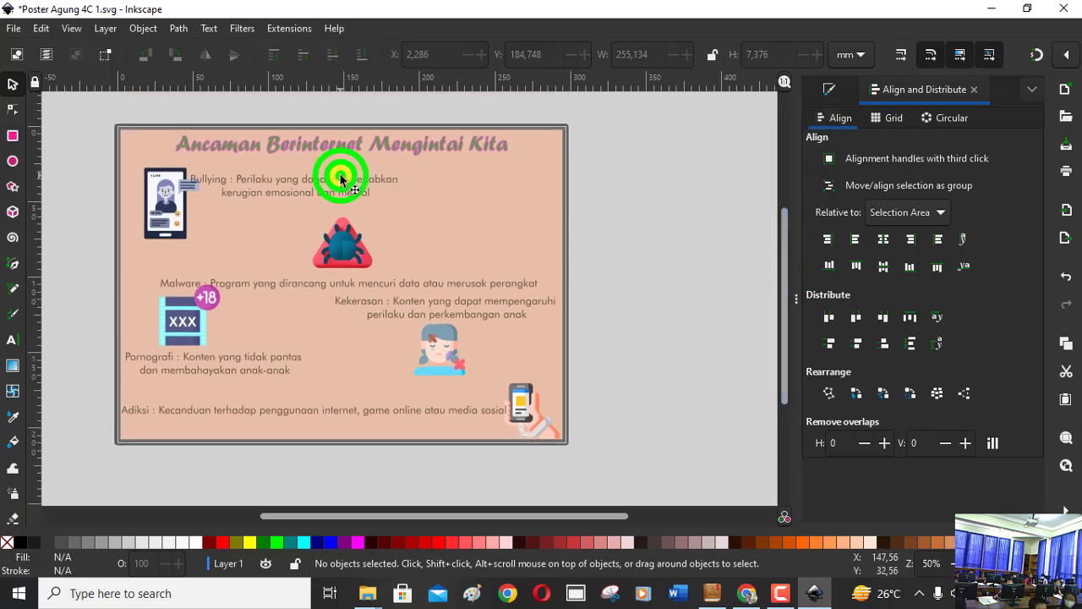
pyautogui.moveTo(325, 176); pyautogui.dragTo(339, 179)
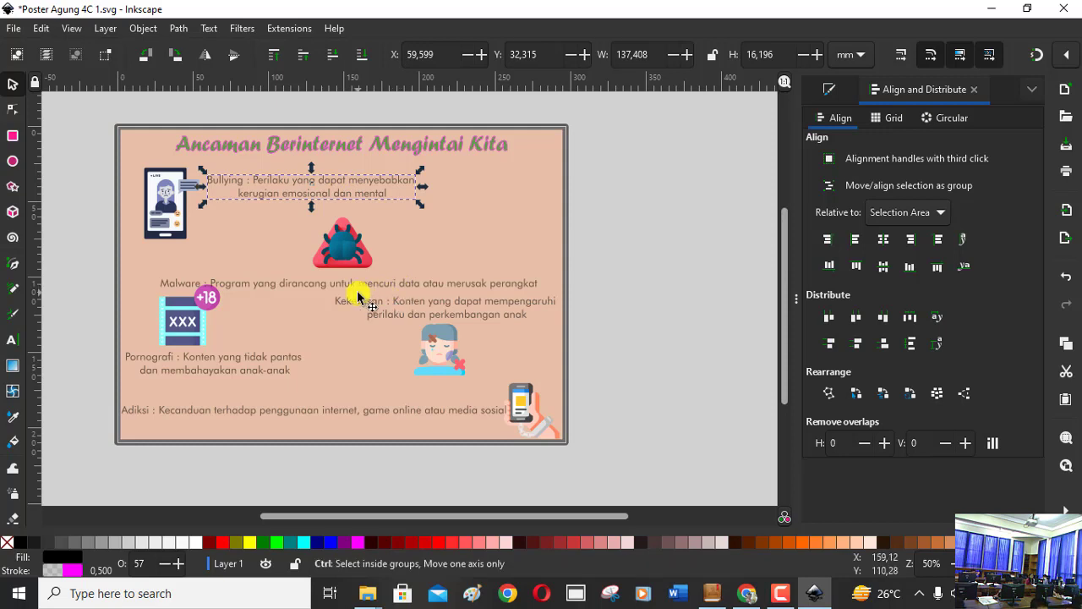
pyautogui.hotkey('ctrl', 's')
pyautogui.press('Tab')
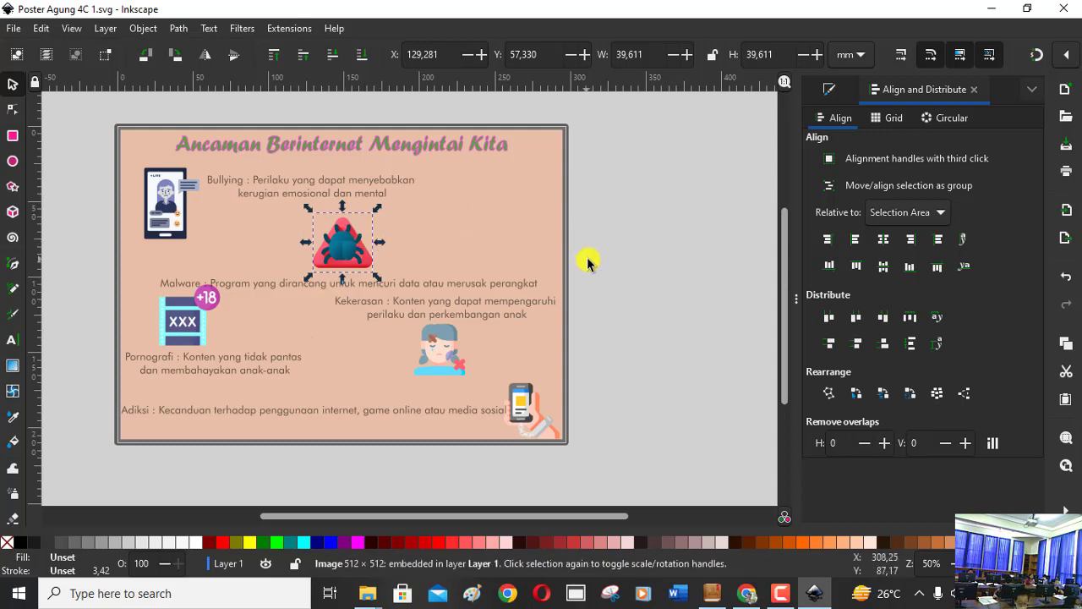
pyautogui.click(662, 227)
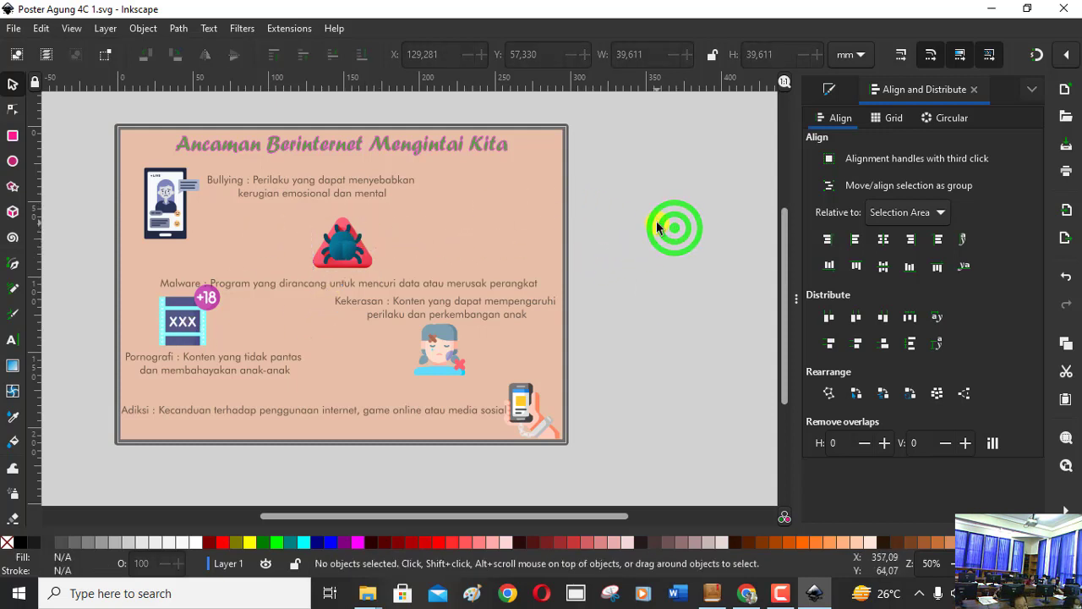
pyautogui.click(12, 30)
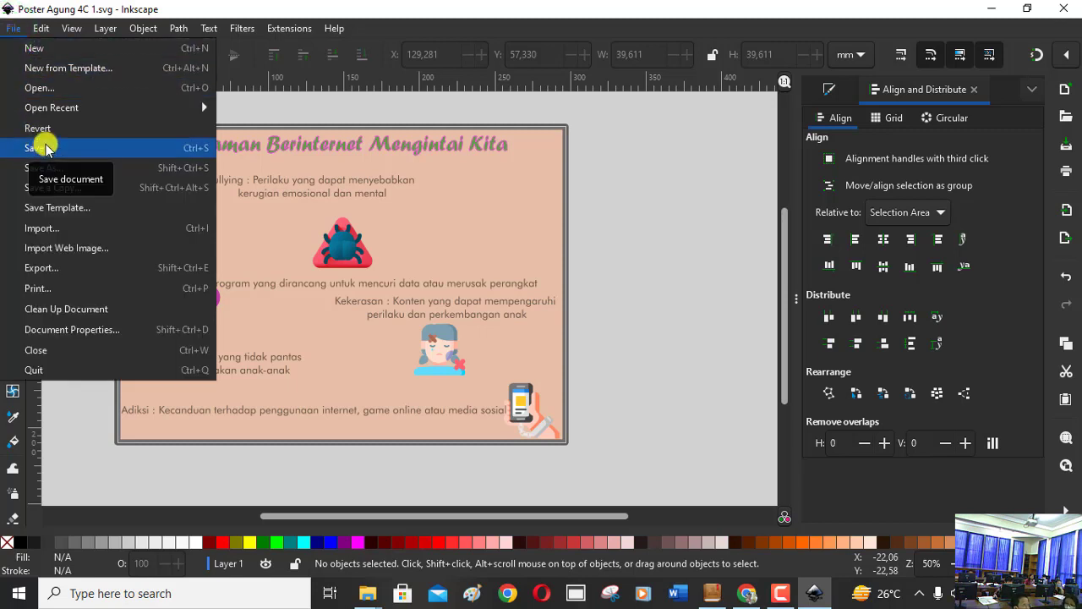
pyautogui.click(45, 148)
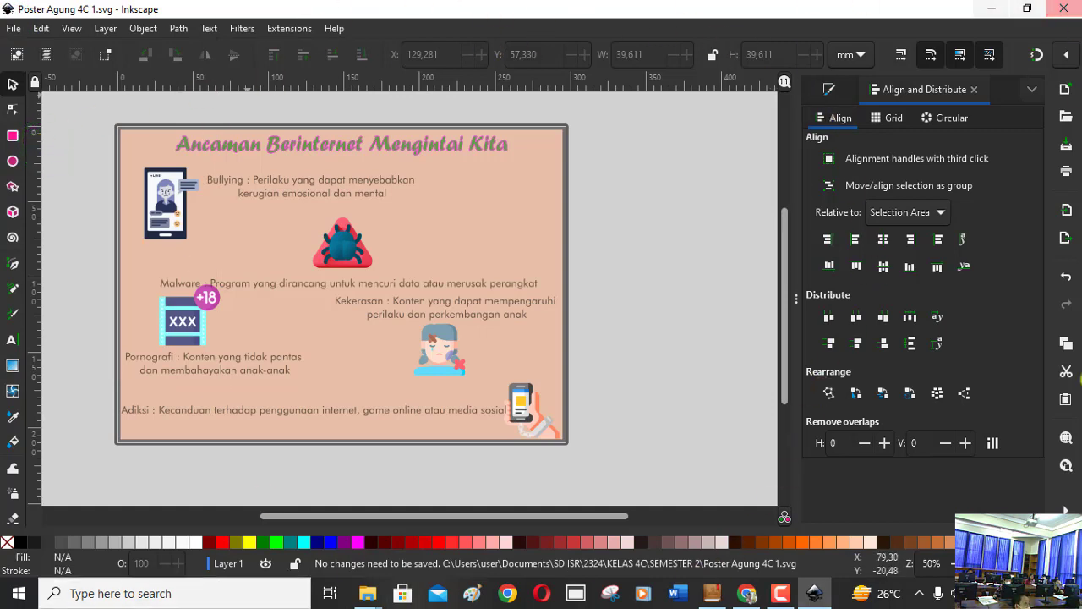
pyautogui.click(287, 443)
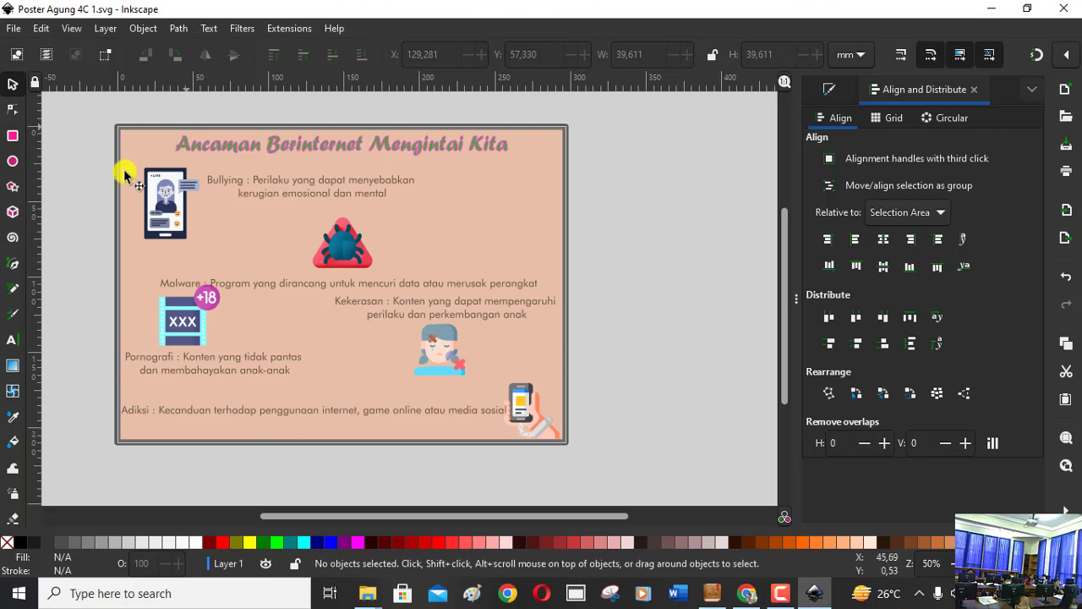